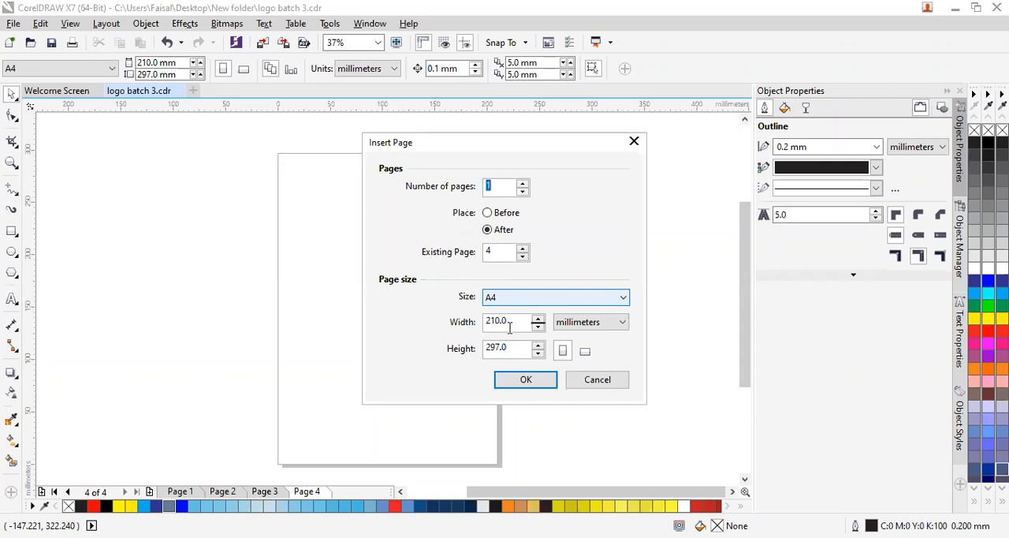
- Insert one A4 portrait page after page 4, with its size expressed in inches
click(622, 325)
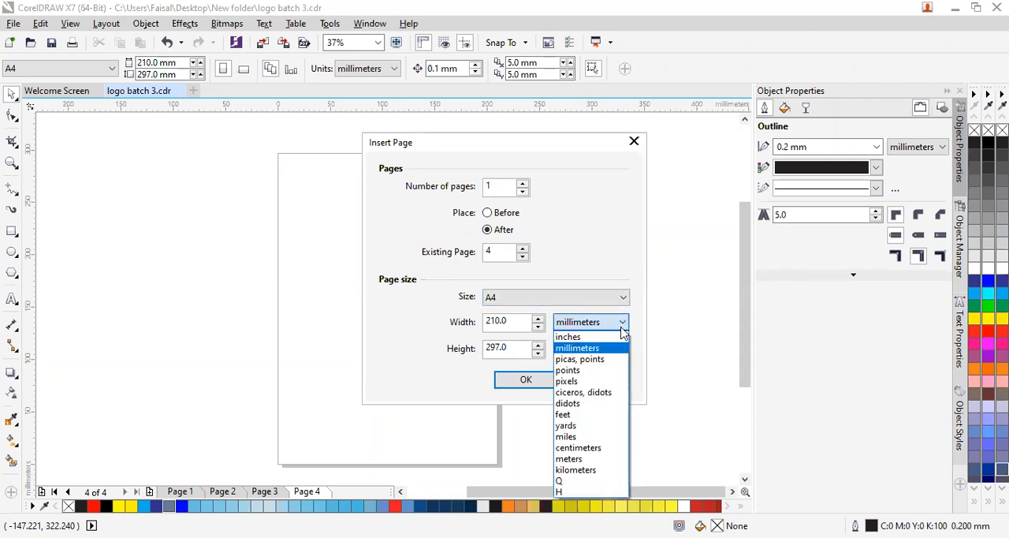
click(601, 335)
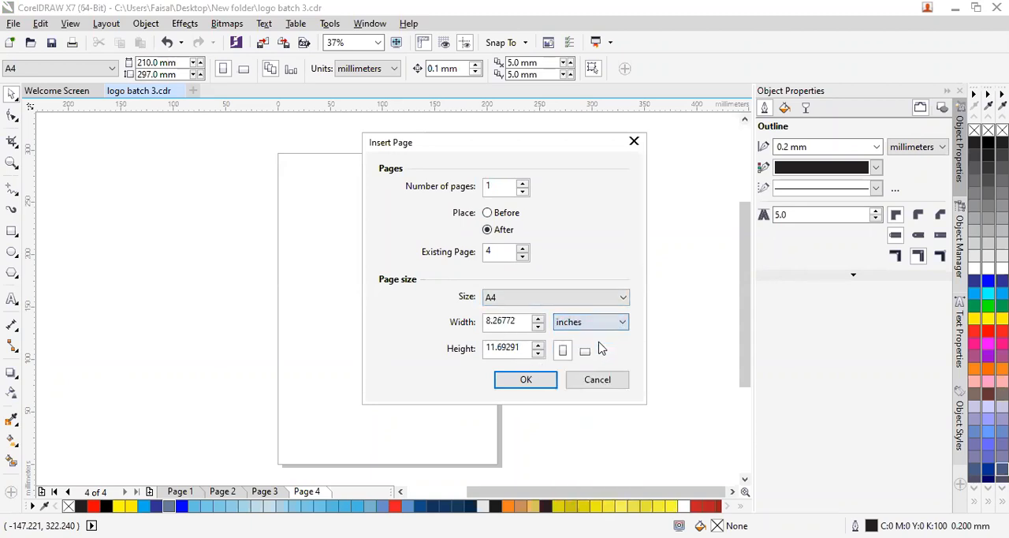
click(540, 387)
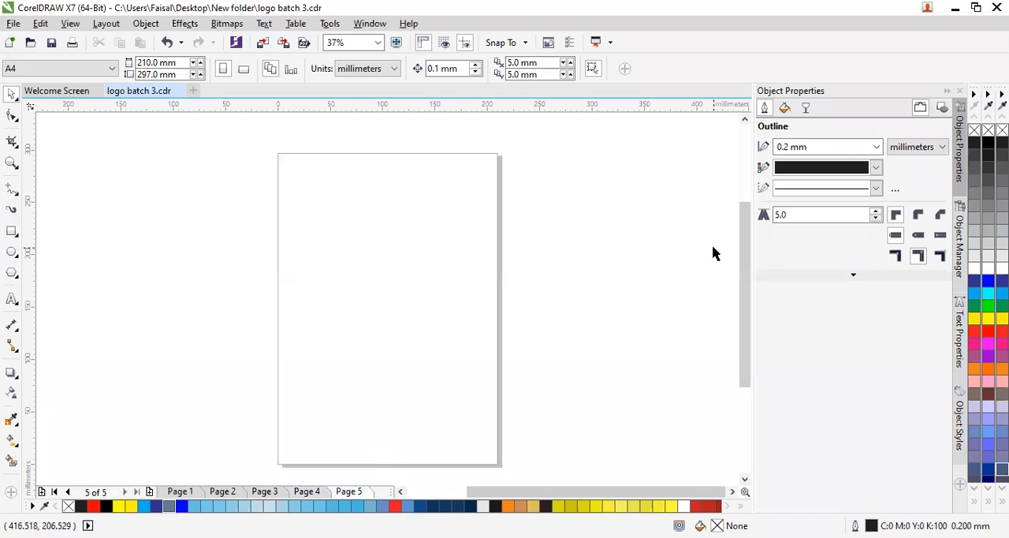
- View page 2 through the Go To Page command and return to the blank page 5
click(103, 28)
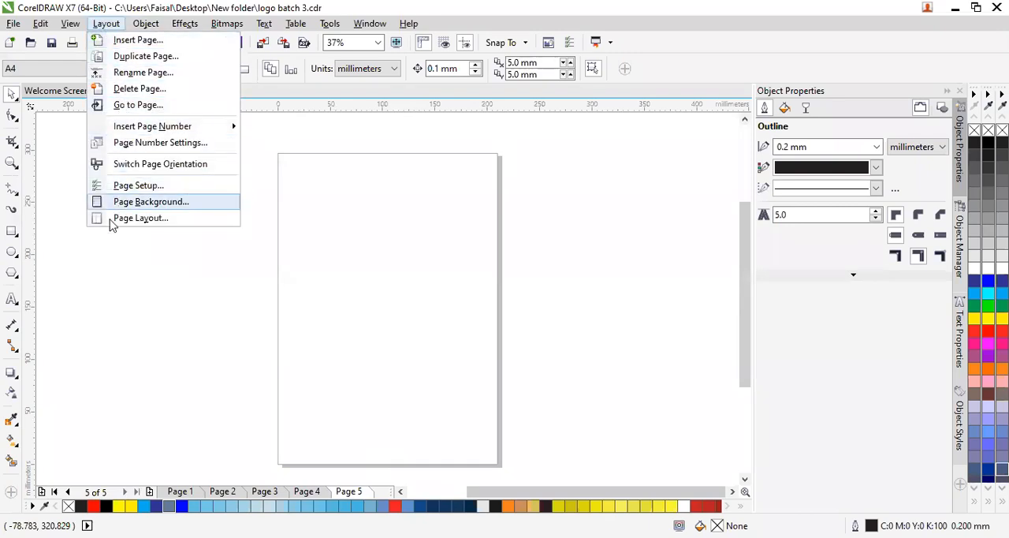
click(157, 112)
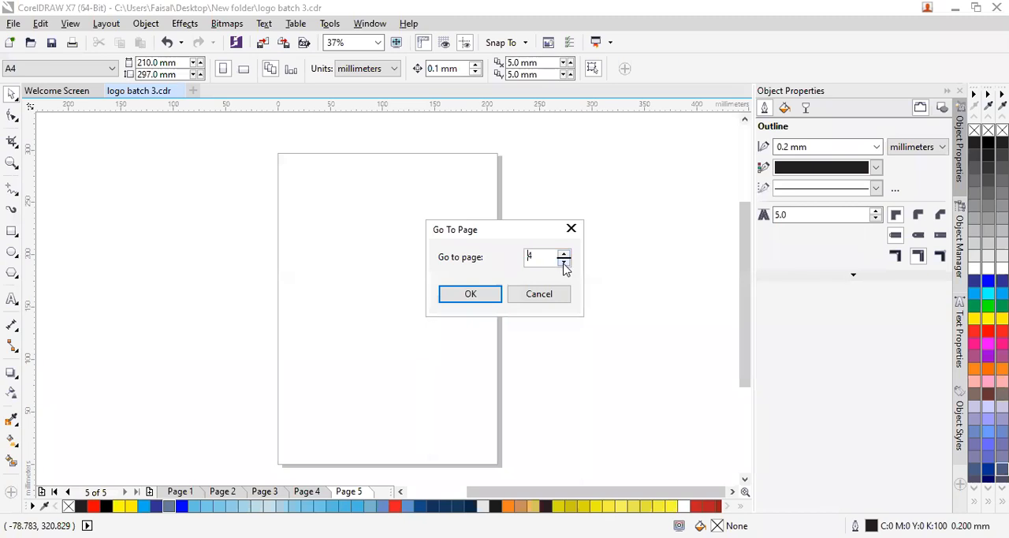
click(471, 295)
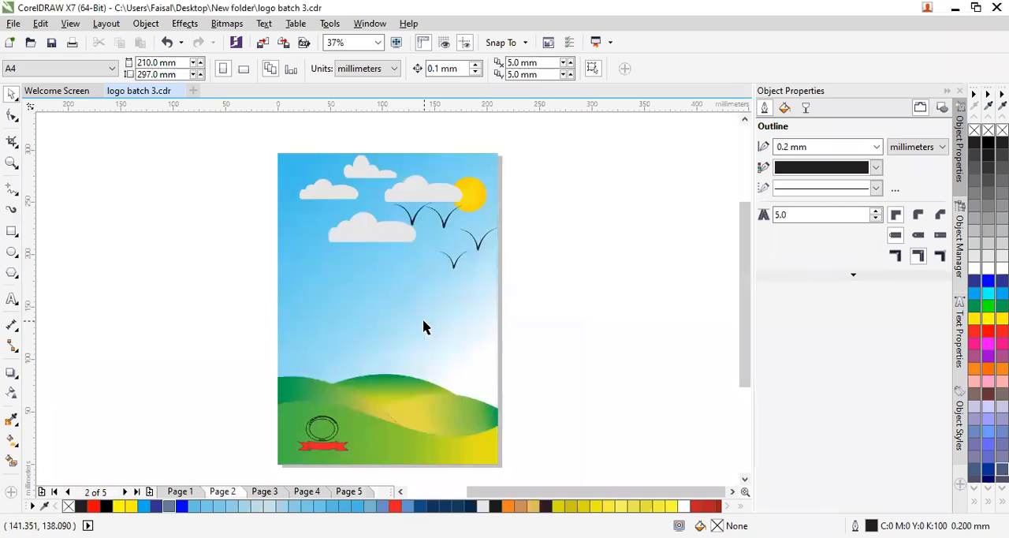
click(103, 25)
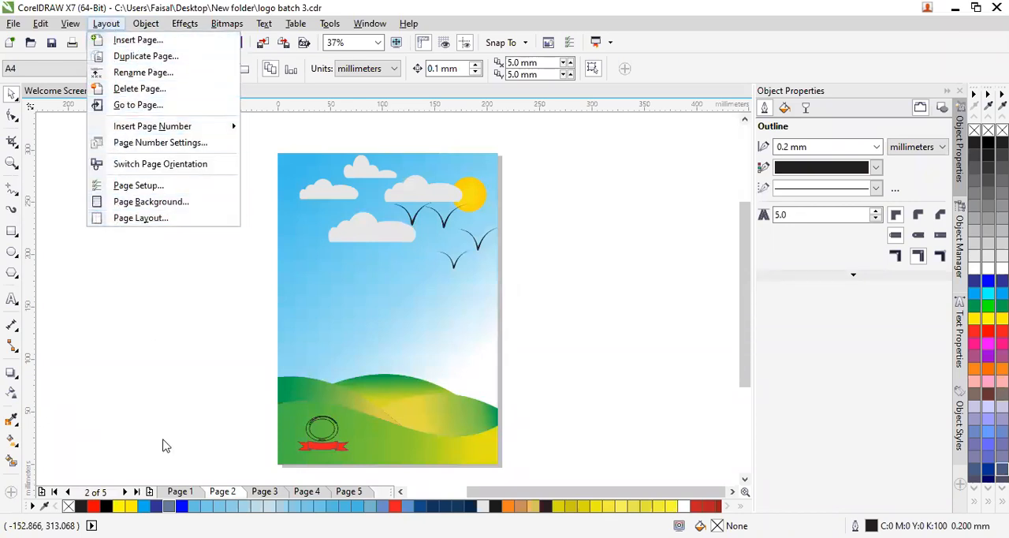
click(166, 381)
click(348, 491)
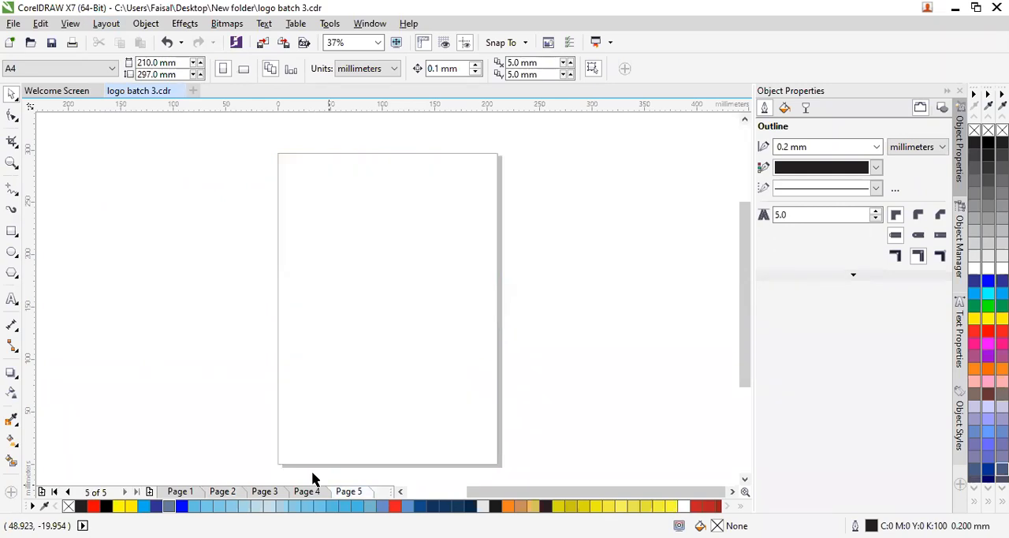
click(15, 100)
click(16, 119)
click(179, 181)
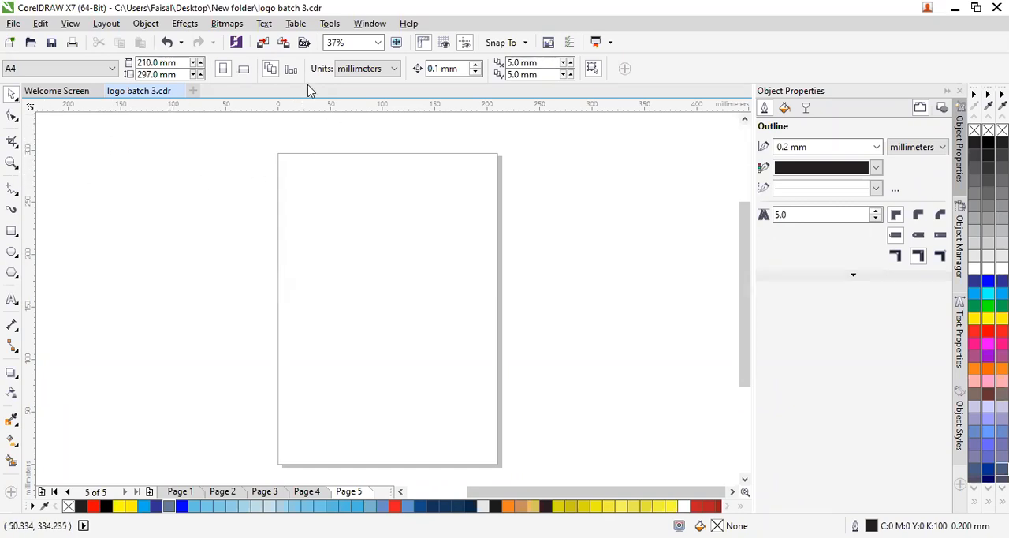
right_click(4, 85)
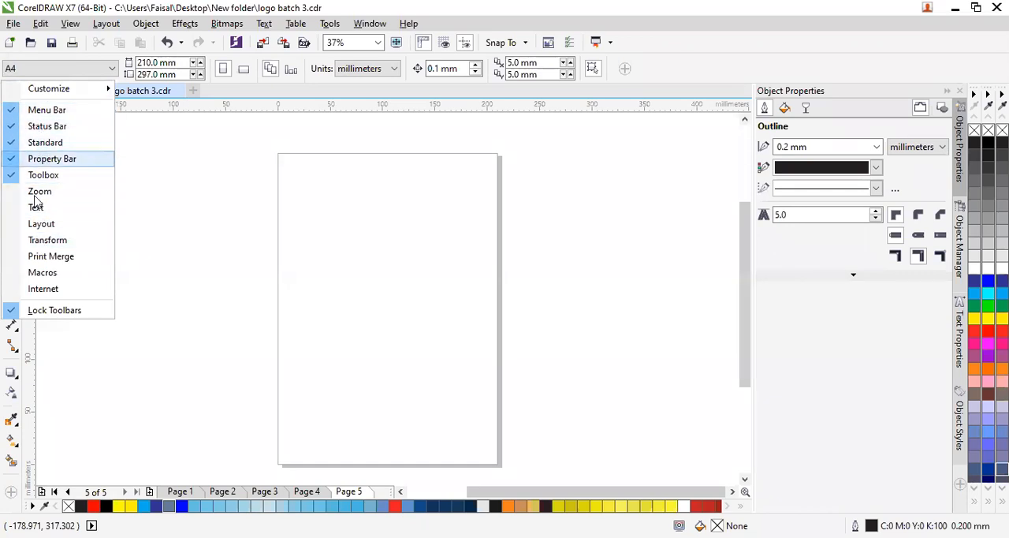
click(165, 293)
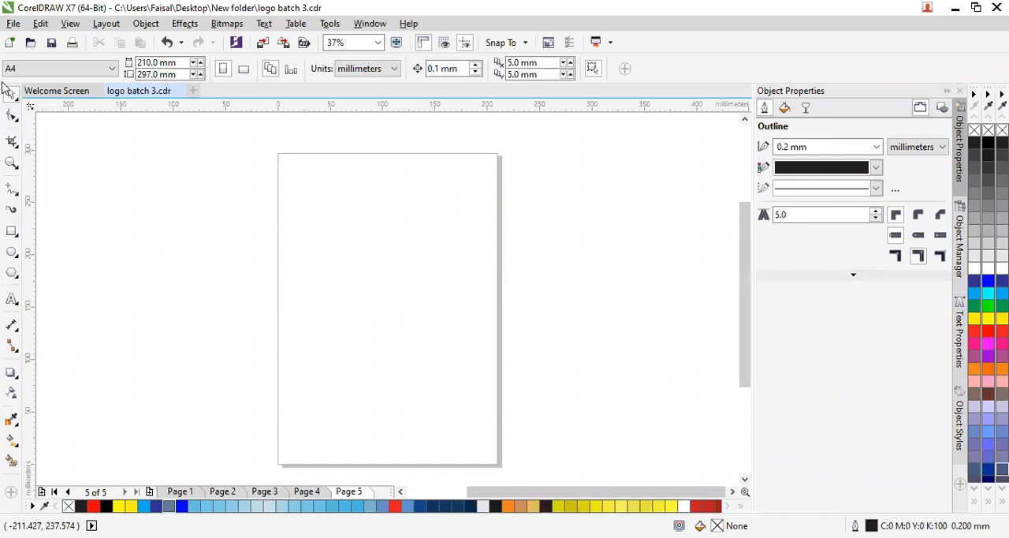
- Unlock the toolbars and undock the toolbox, placing it as a floating toolbar across the upper edge of the page
right_click(6, 86)
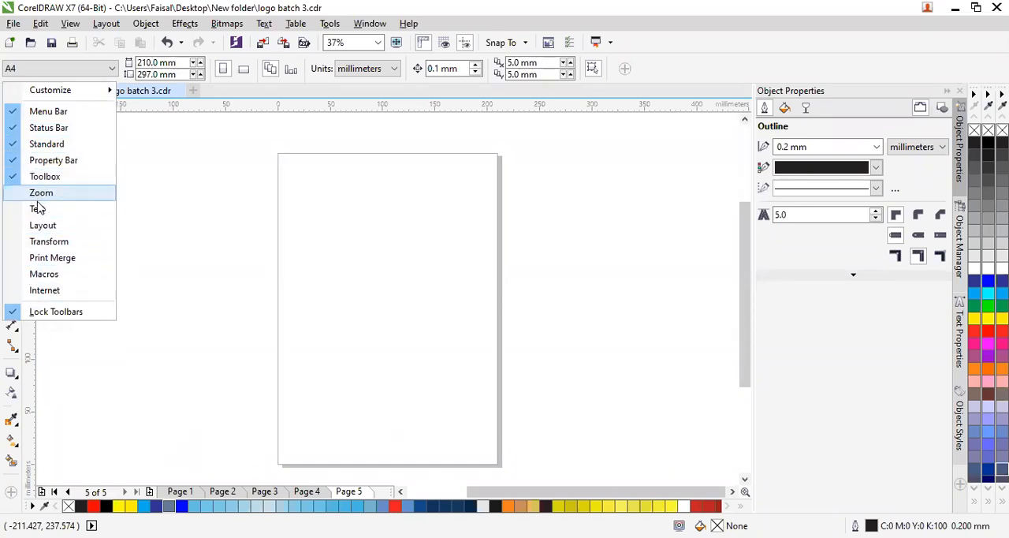
click(57, 316)
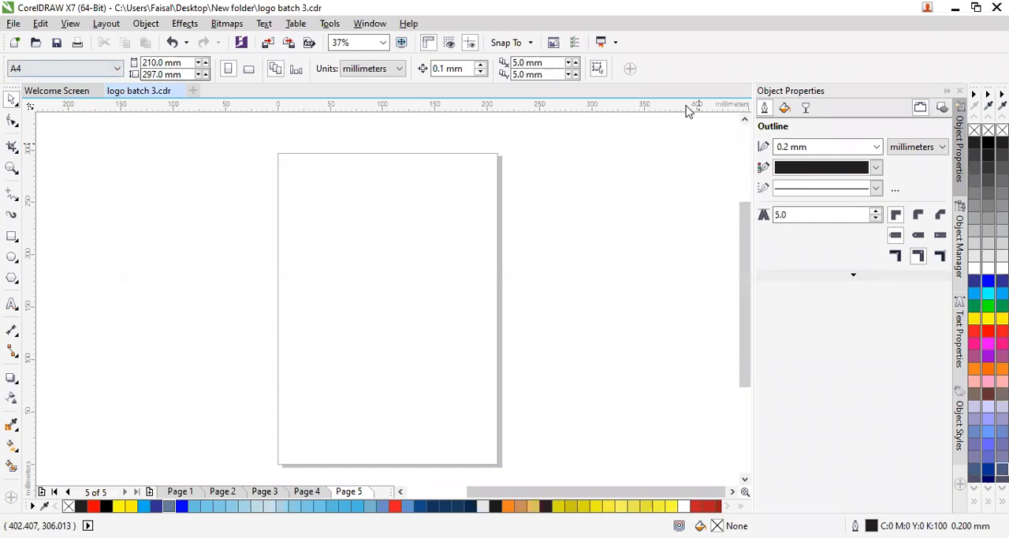
drag(8, 87, 82, 111)
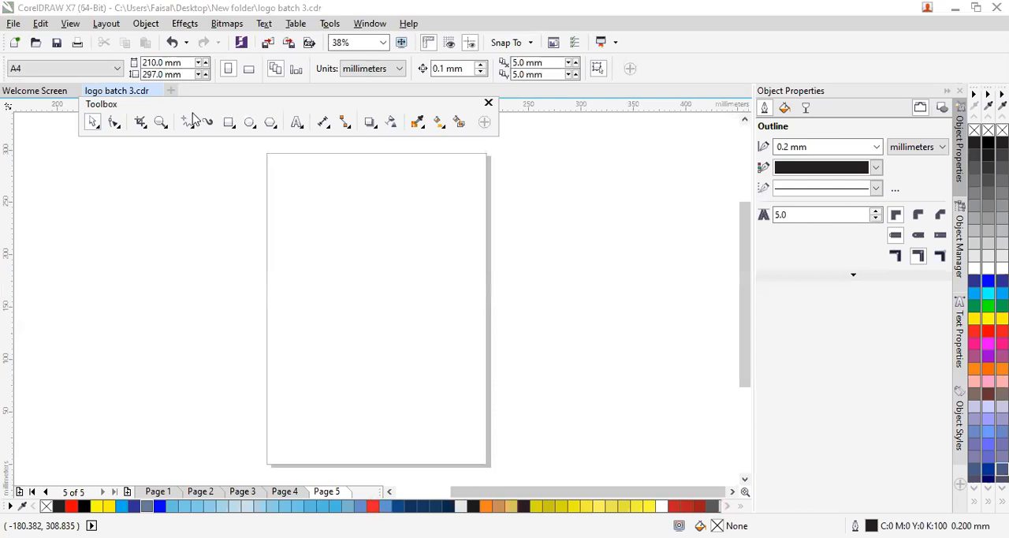
drag(181, 104, 1, 139)
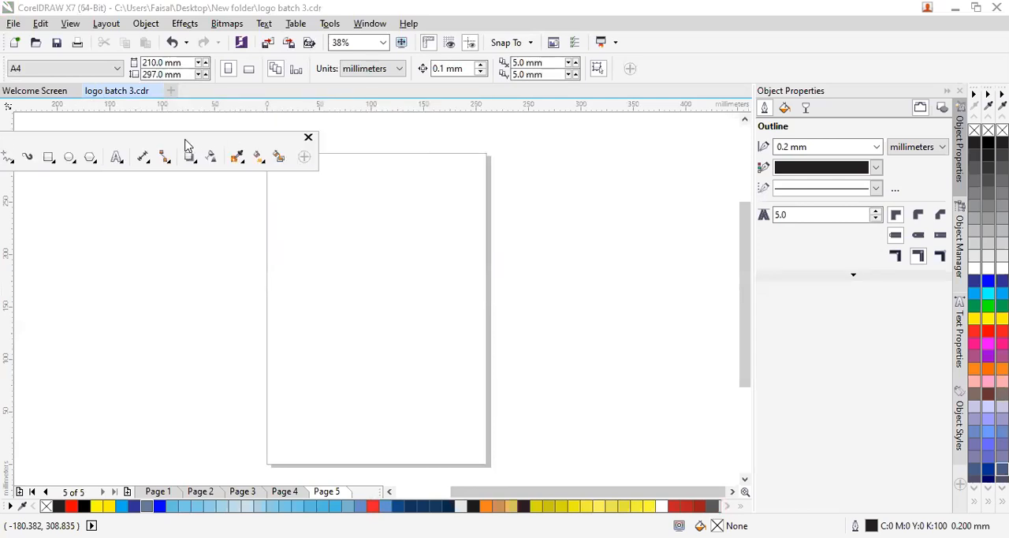
drag(187, 146, 260, 158)
drag(135, 167, 176, 126)
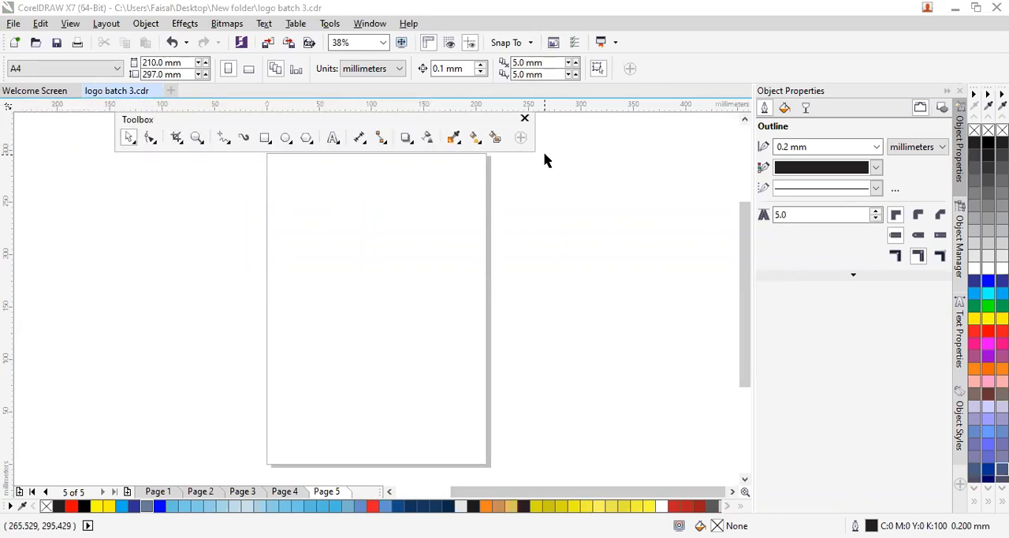
- Close the floating toolbox, display it again and move it further over to the page's right side
click(524, 119)
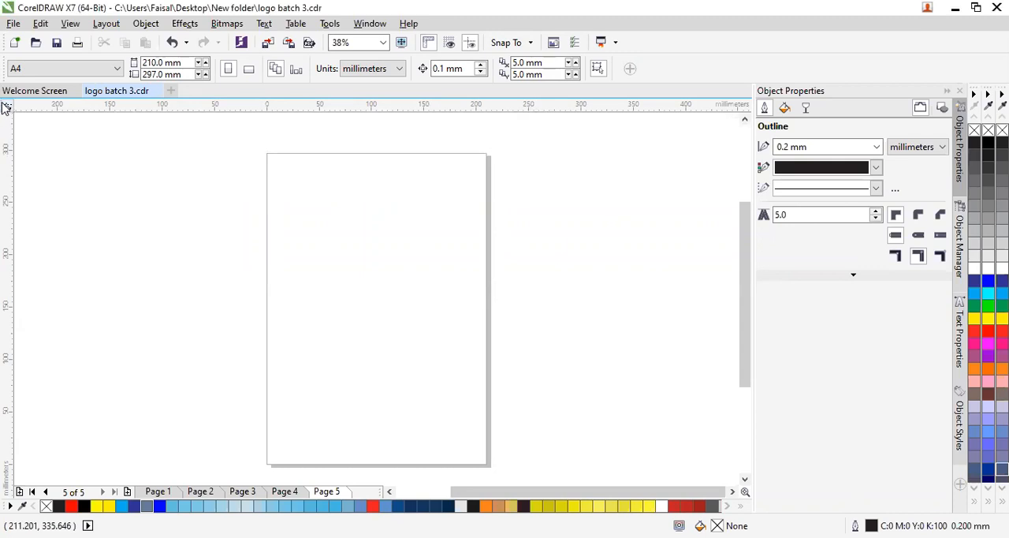
right_click(5, 108)
right_click(4, 81)
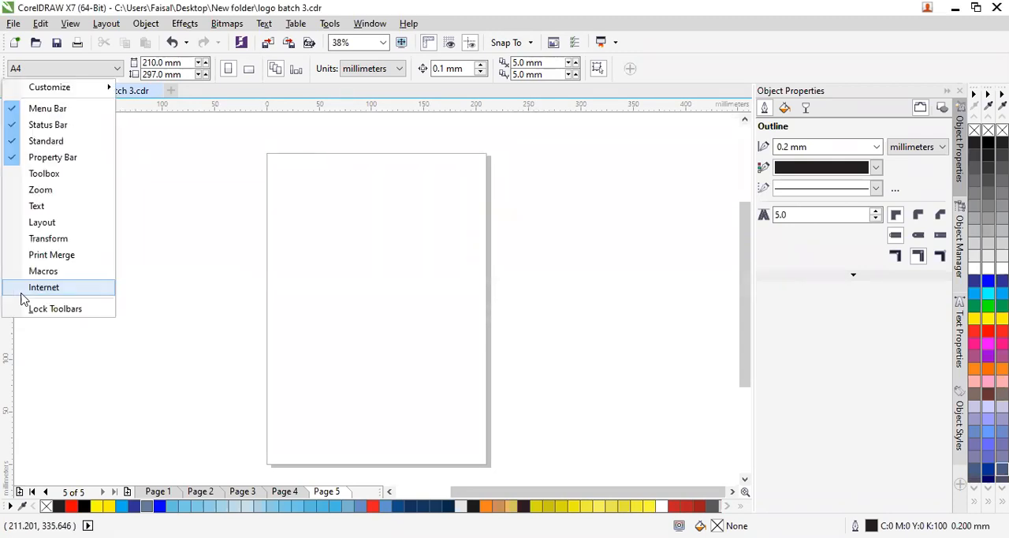
click(40, 175)
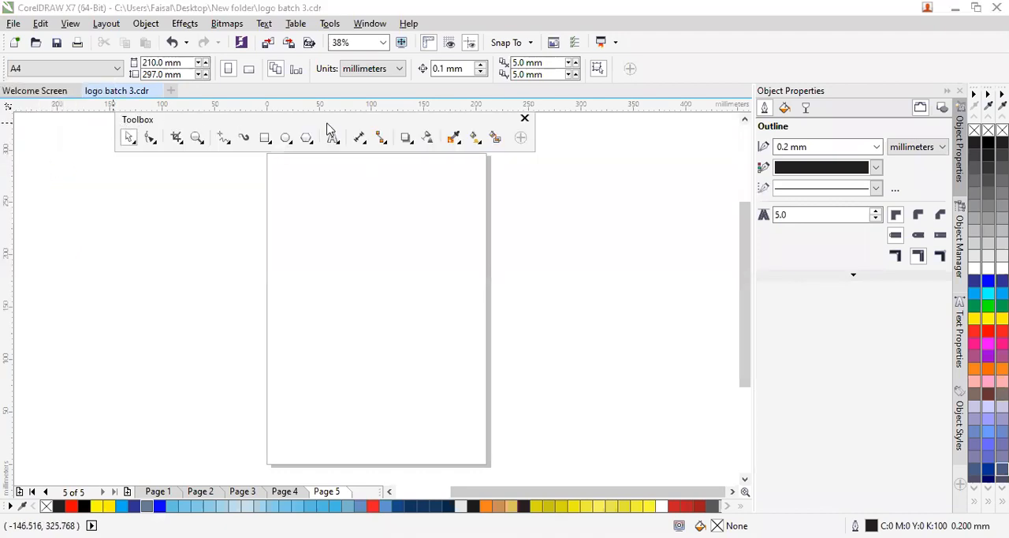
drag(316, 133, 472, 123)
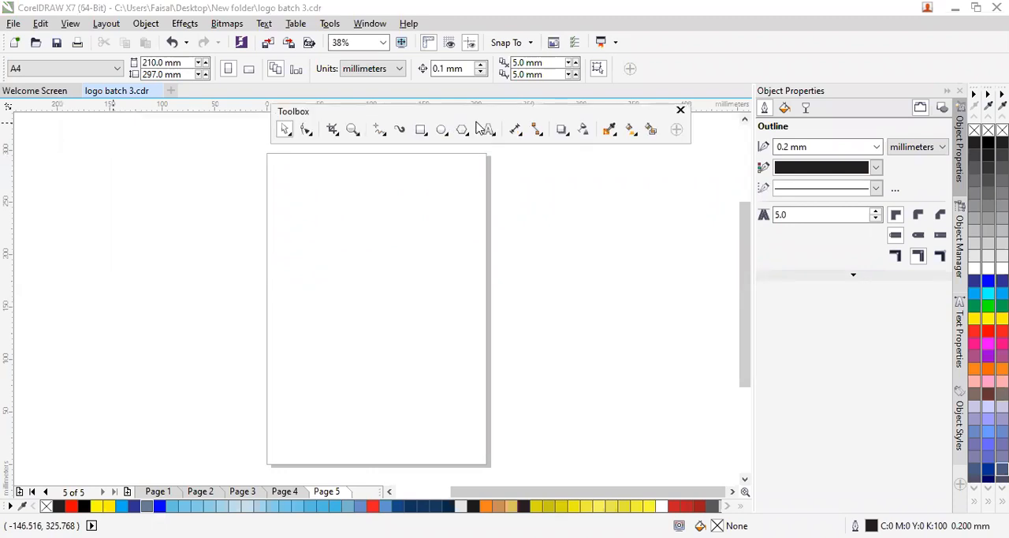
- Lock the toolbars and move the floating toolbox to the far left of the workspace, just under the document tabs
click(366, 25)
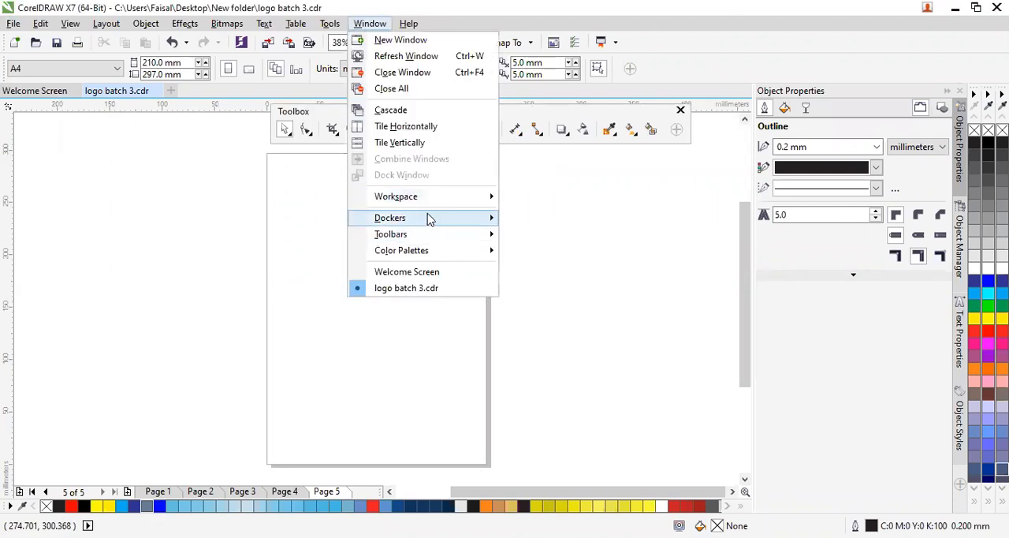
mouse_move(432, 219)
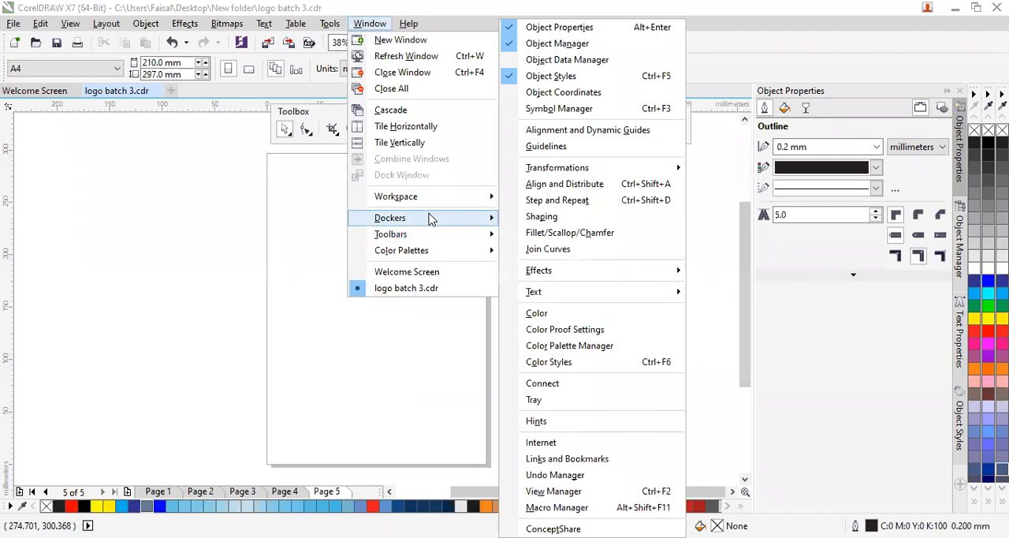
mouse_move(442, 241)
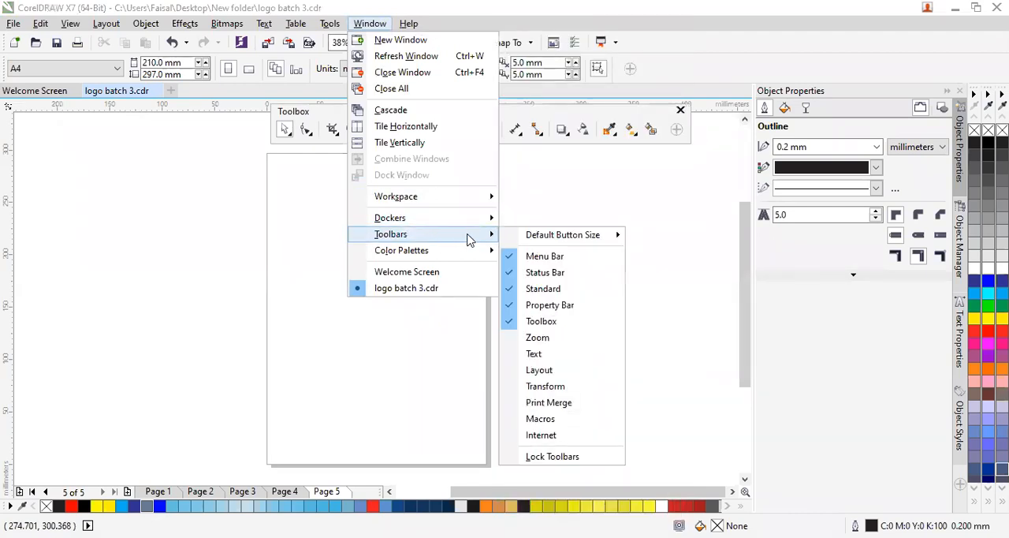
click(541, 457)
drag(499, 113, 322, 113)
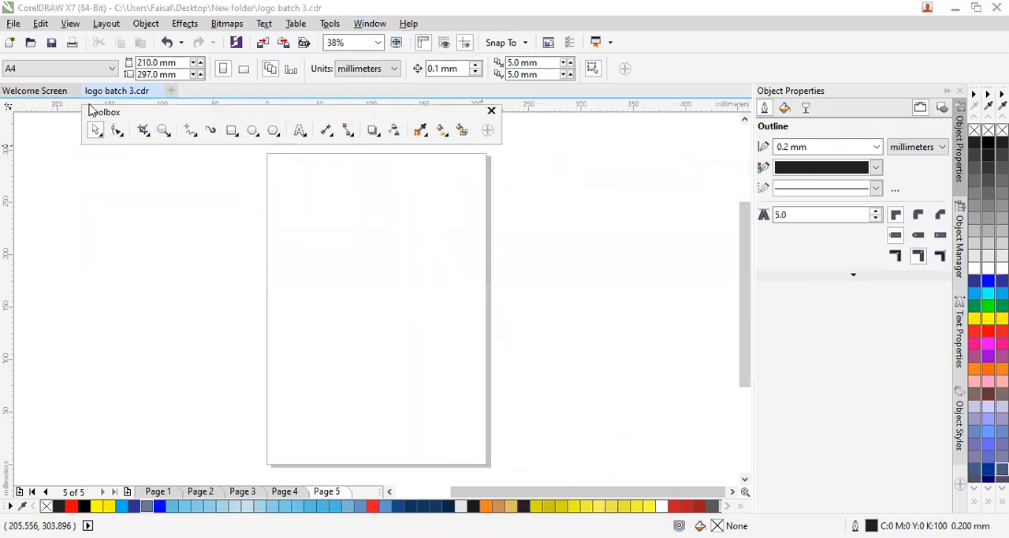
drag(117, 112, 13, 111)
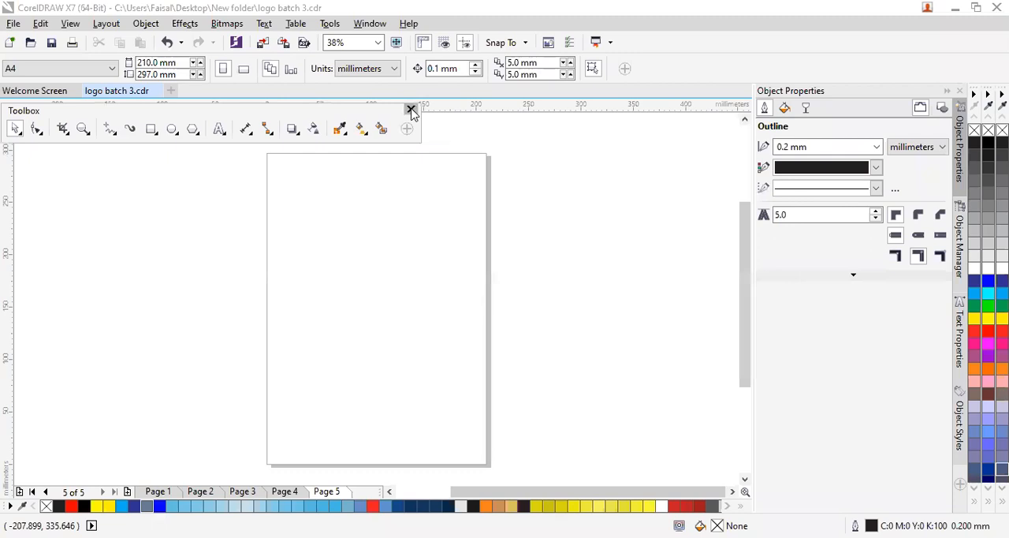
click(367, 27)
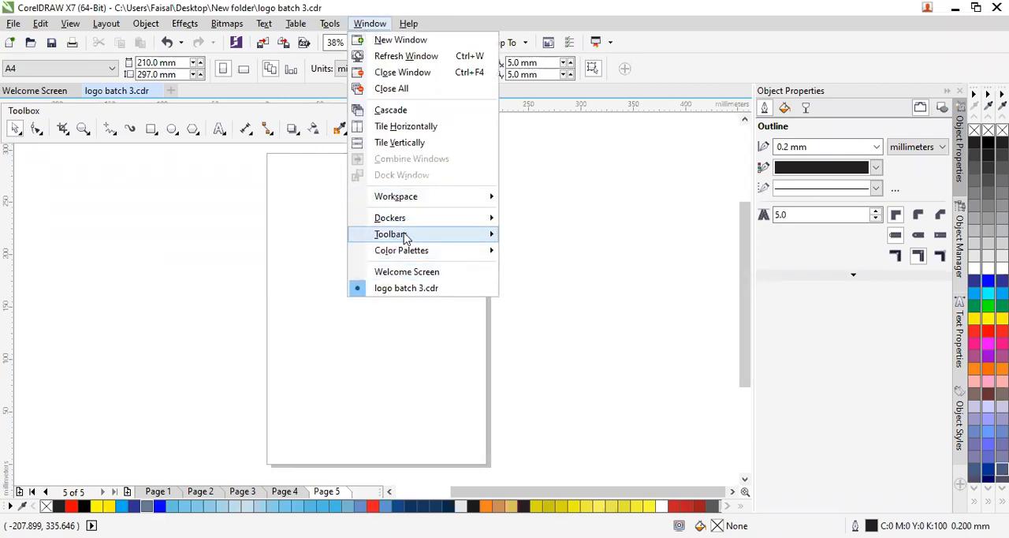
mouse_move(415, 233)
mouse_move(573, 245)
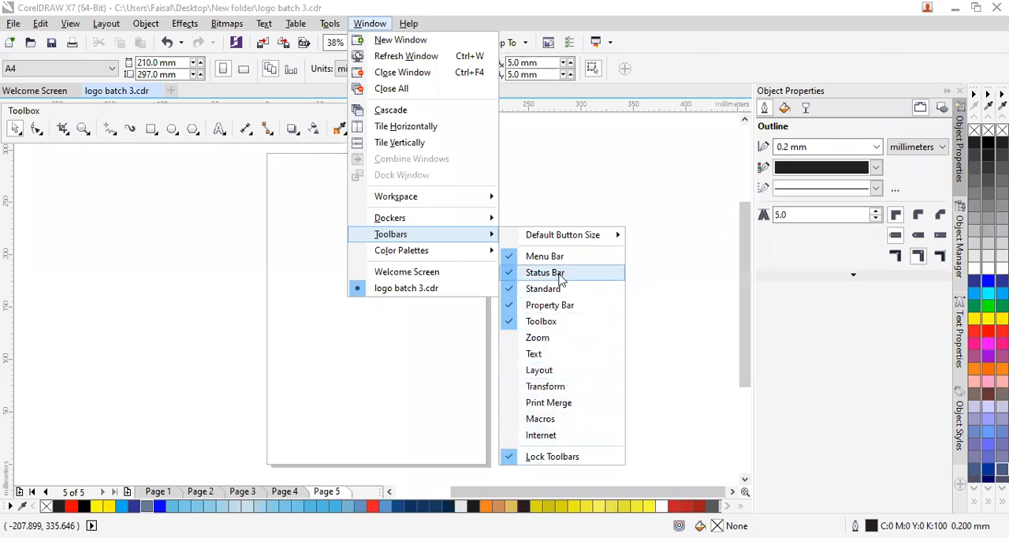
click(118, 113)
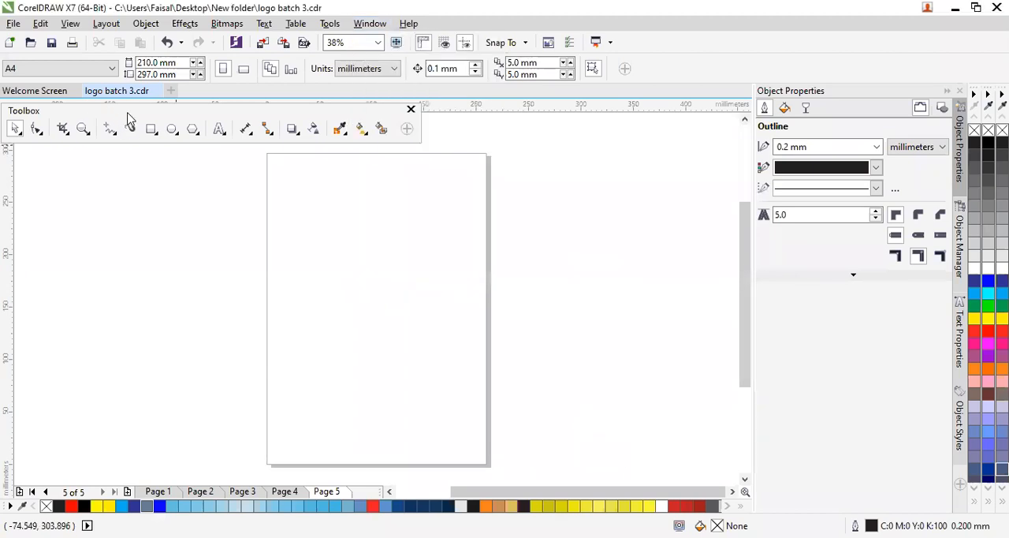
- Dock the floating toolbox as a horizontal row between the standard toolbar and the property bar
drag(134, 113, 129, 109)
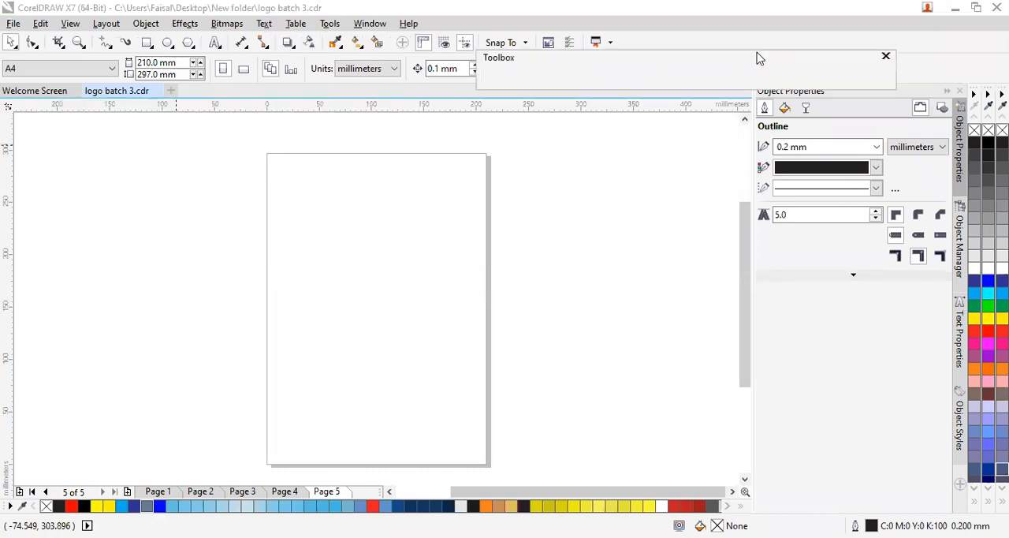
double_click(288, 106)
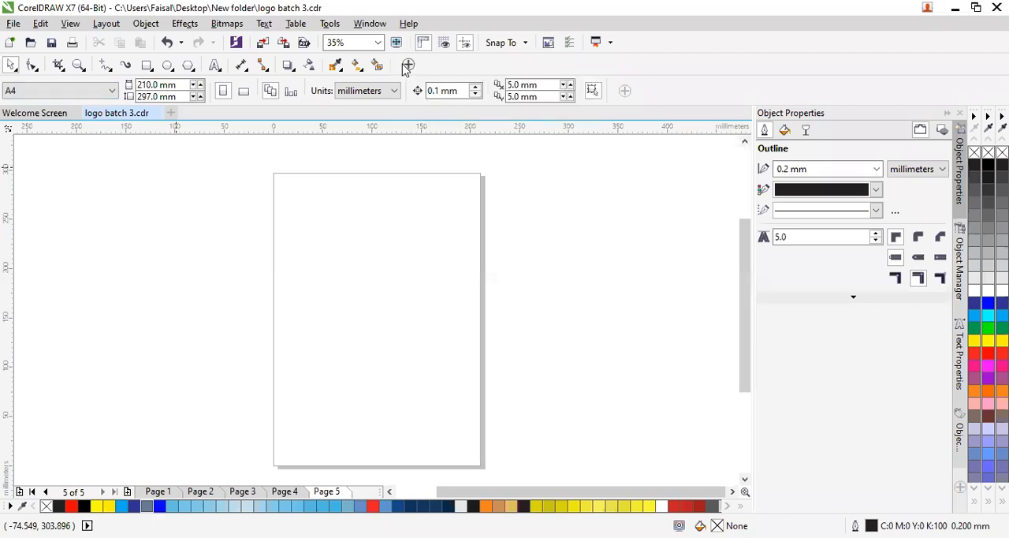
- Add the Outline Flyout to the toolbox through its quick customization list and remove it again
click(409, 66)
scroll(286, 237, down, 5)
scroll(286, 260, down, 13)
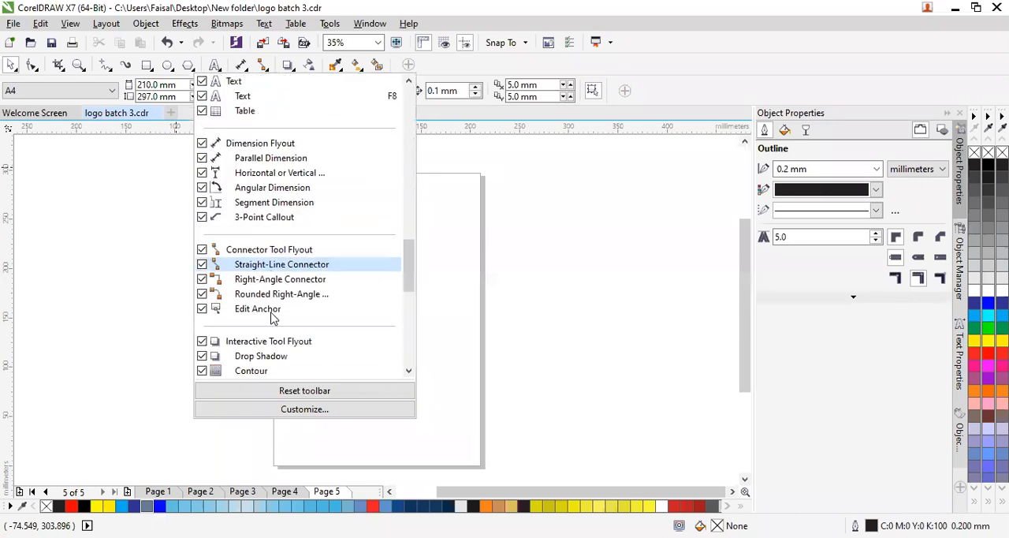
scroll(272, 315, down, 10)
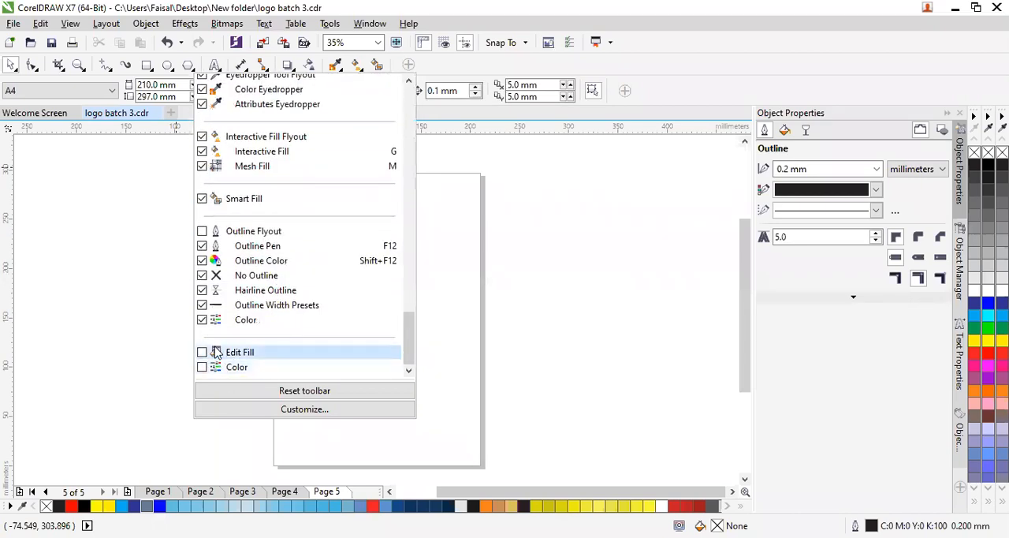
click(202, 232)
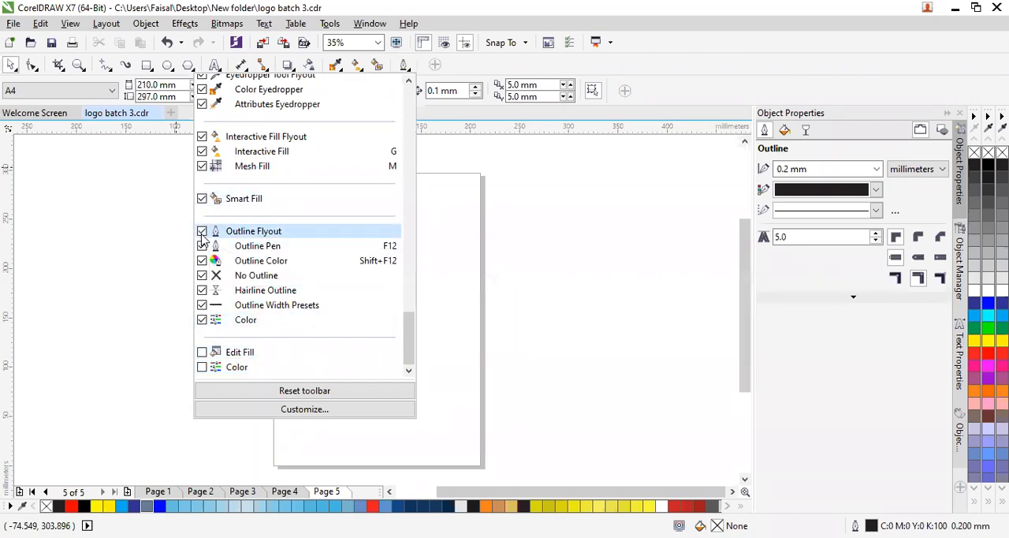
click(202, 232)
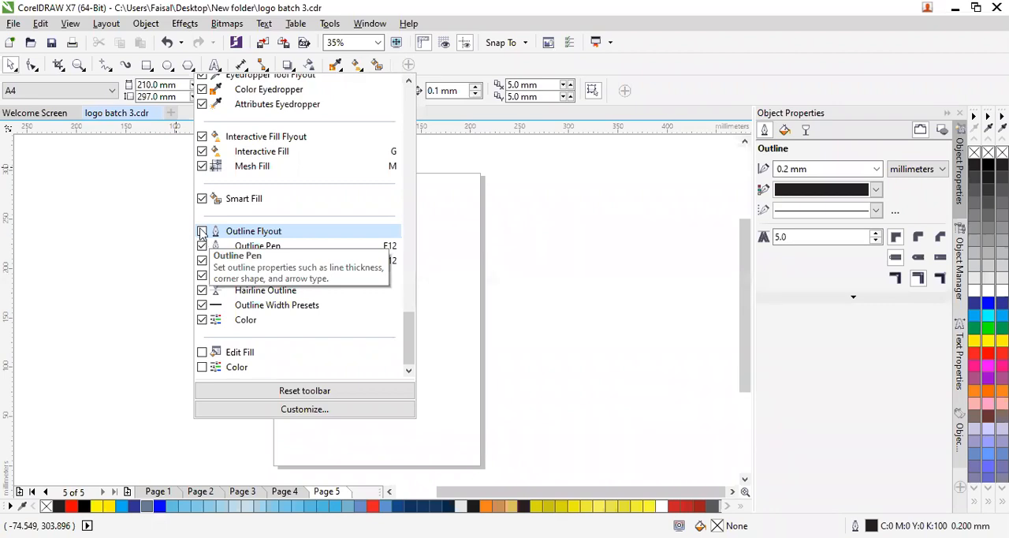
click(142, 295)
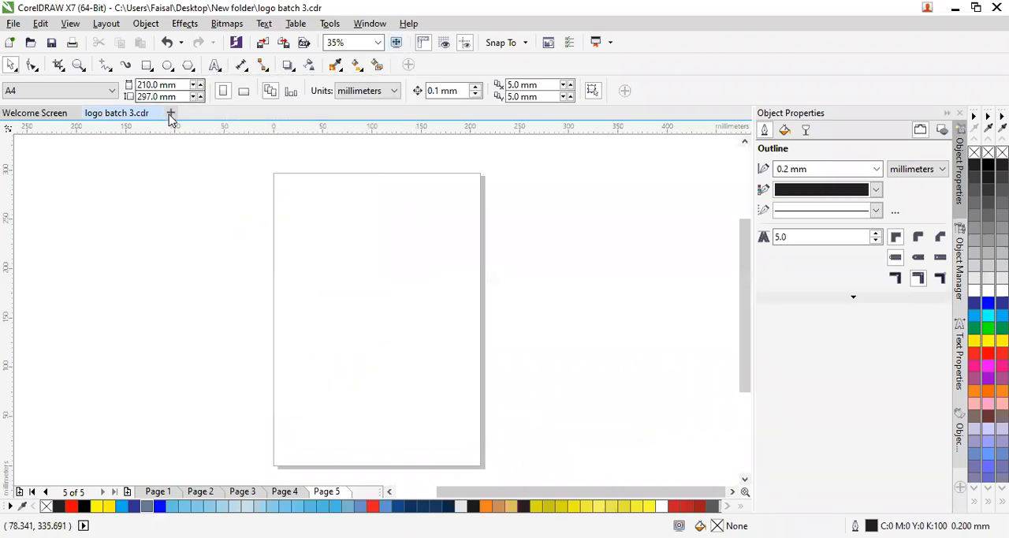
- Look through the tools grouped in the Pick, Shape and Crop flyouts of the toolbox
click(18, 71)
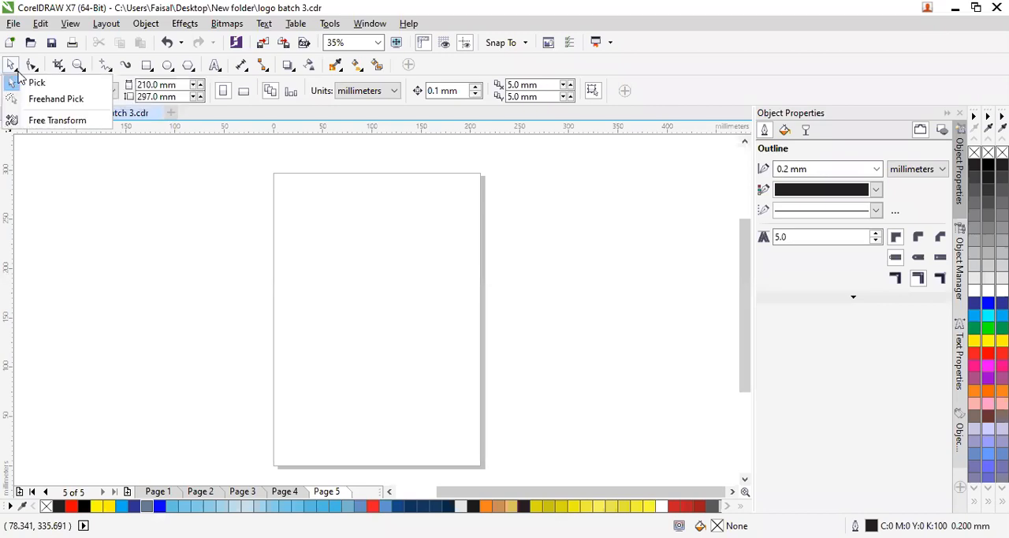
click(35, 69)
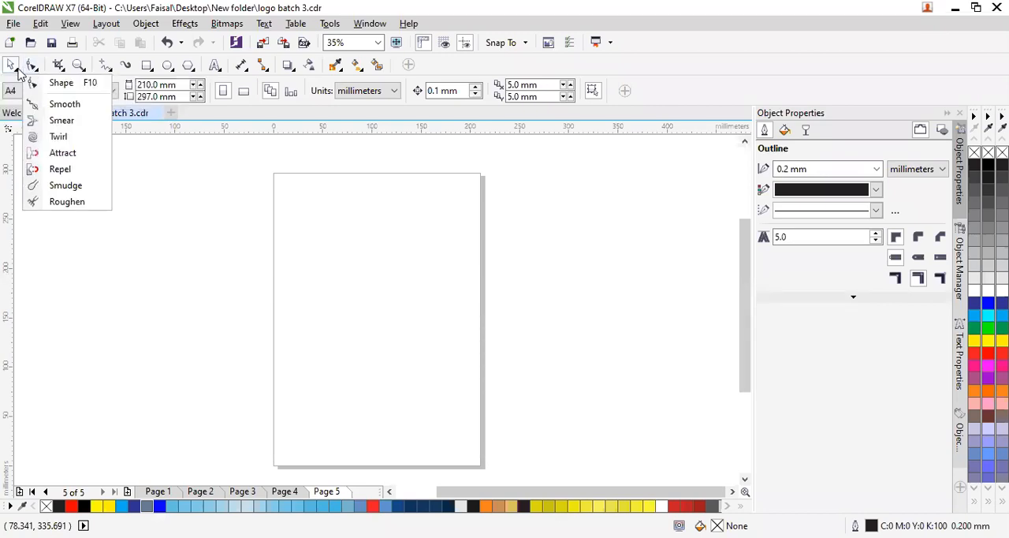
click(17, 73)
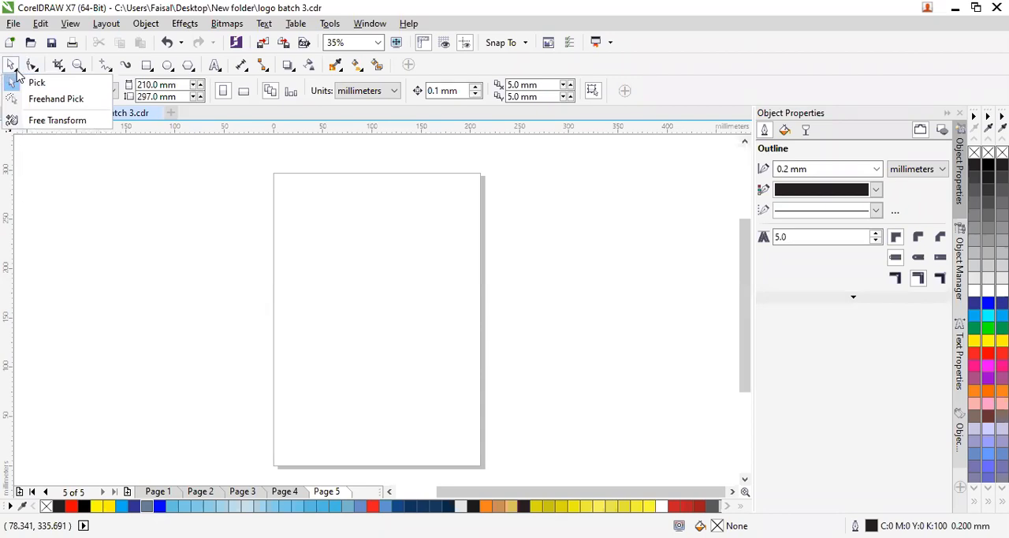
click(33, 71)
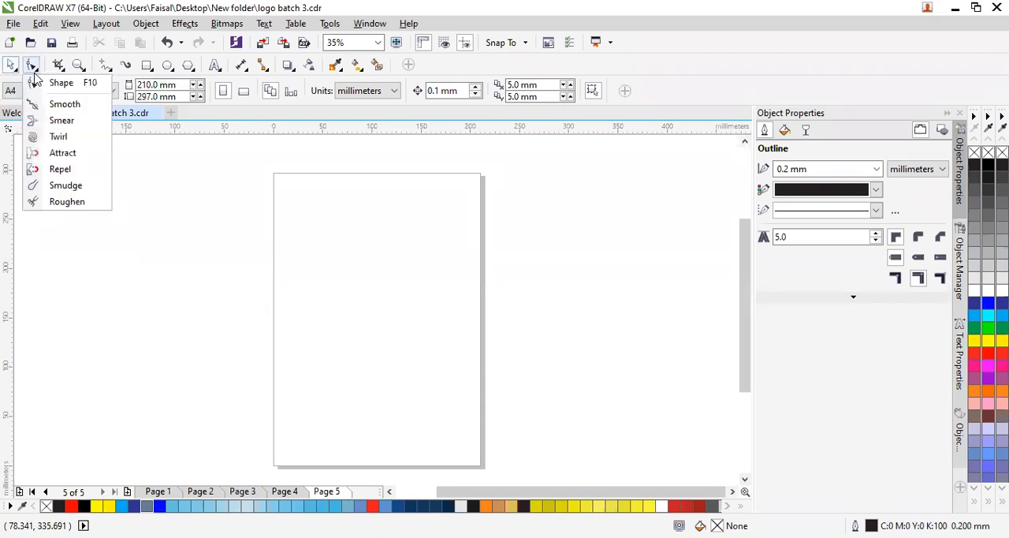
click(57, 71)
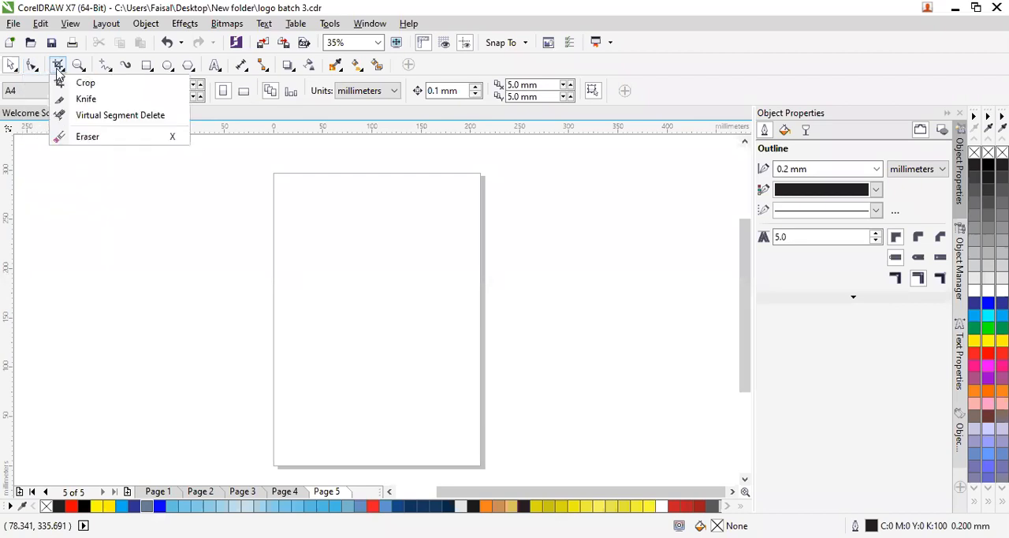
click(120, 295)
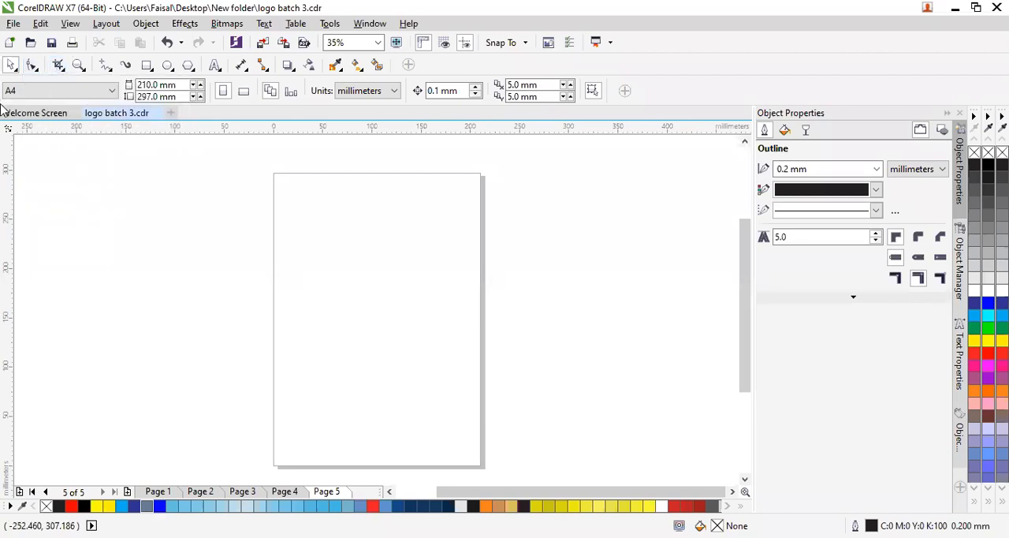
- Unlock the toolbars and dock the toolbox as a vertical column along the left edge of the workspace
right_click(669, 93)
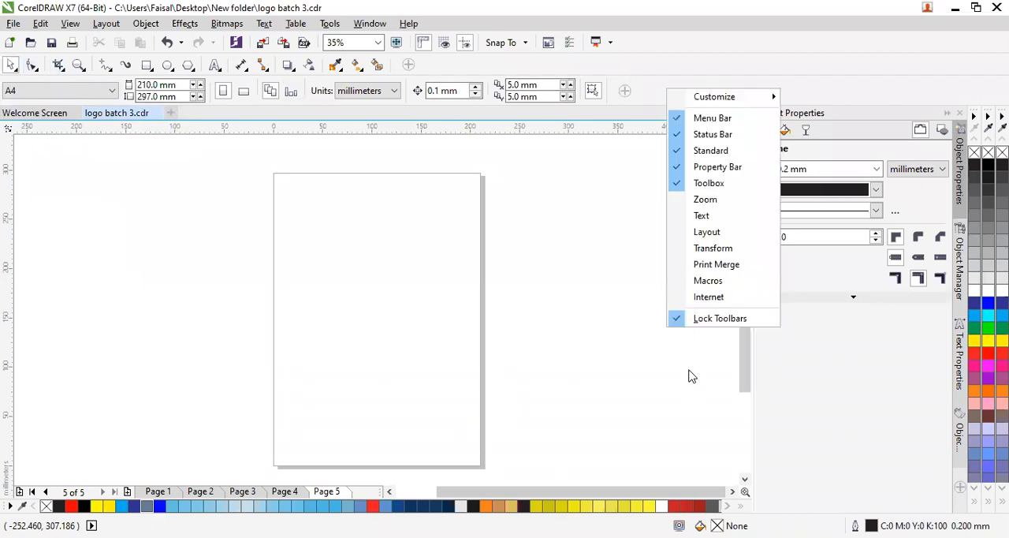
click(710, 320)
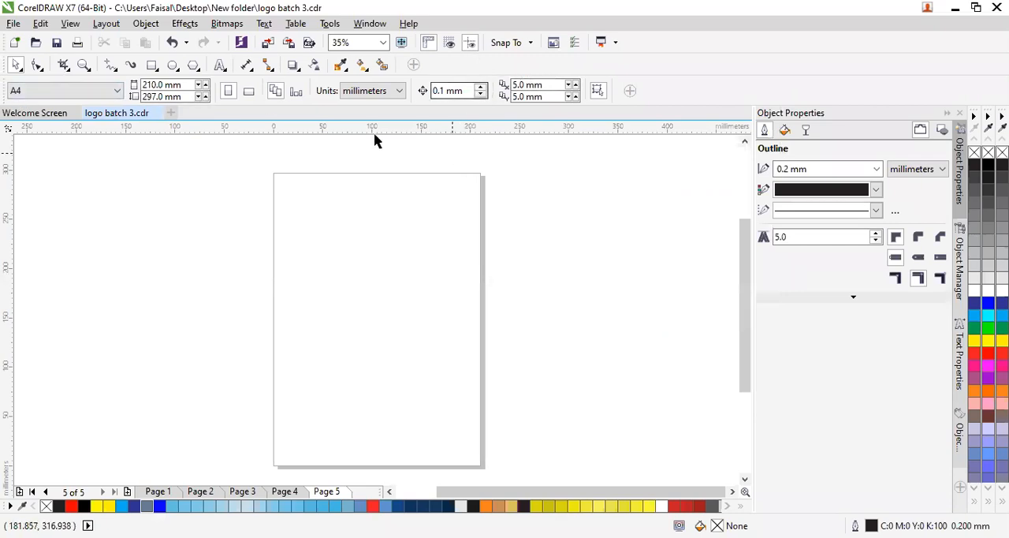
drag(25, 135, 6, 123)
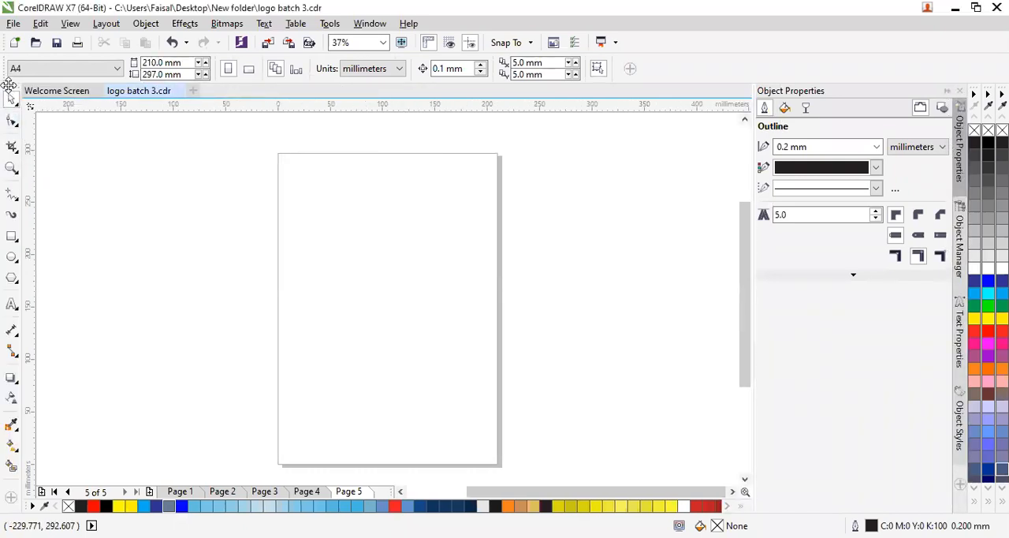
- Float the toolbox over the upper part of the page, docking it once at the workspace's left edge in between
drag(8, 85, 120, 159)
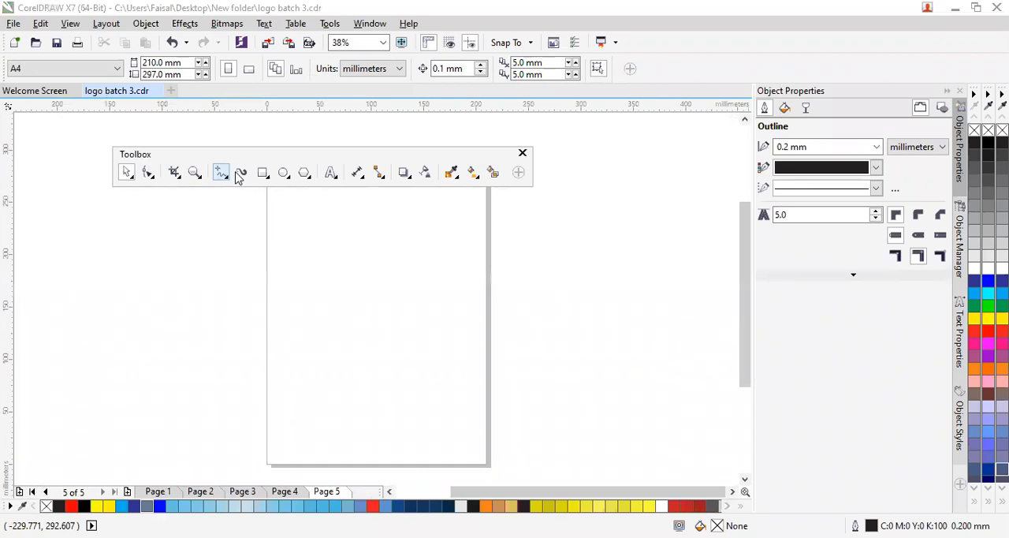
drag(250, 160, 6, 113)
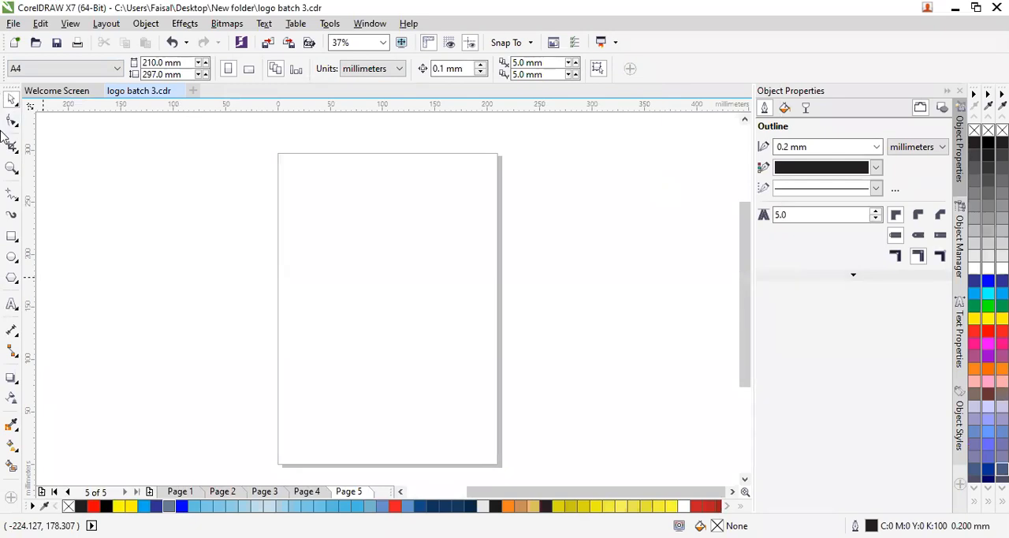
drag(9, 87, 105, 158)
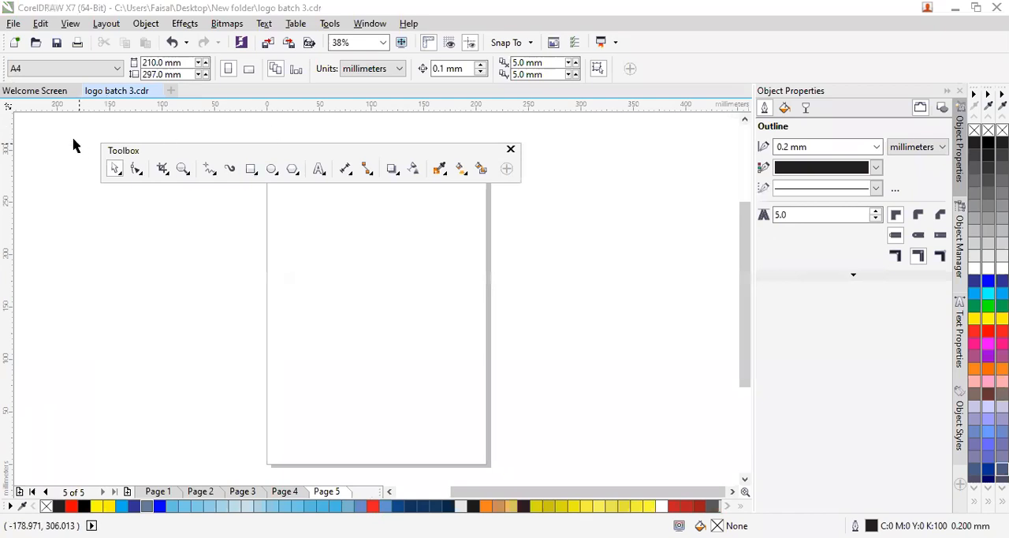
drag(345, 159, 389, 163)
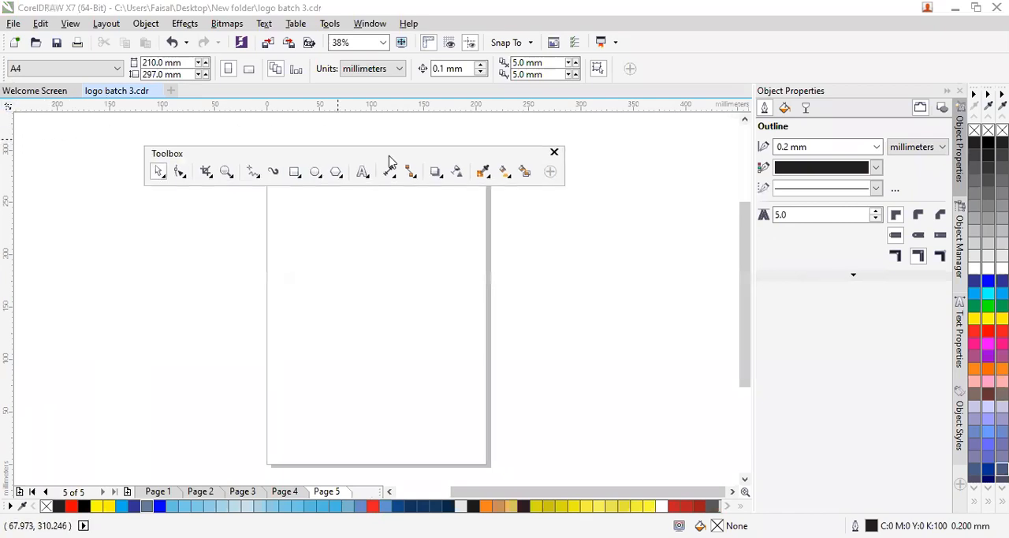
- Close the floating toolbox and display it again from the list of available toolbars
click(554, 153)
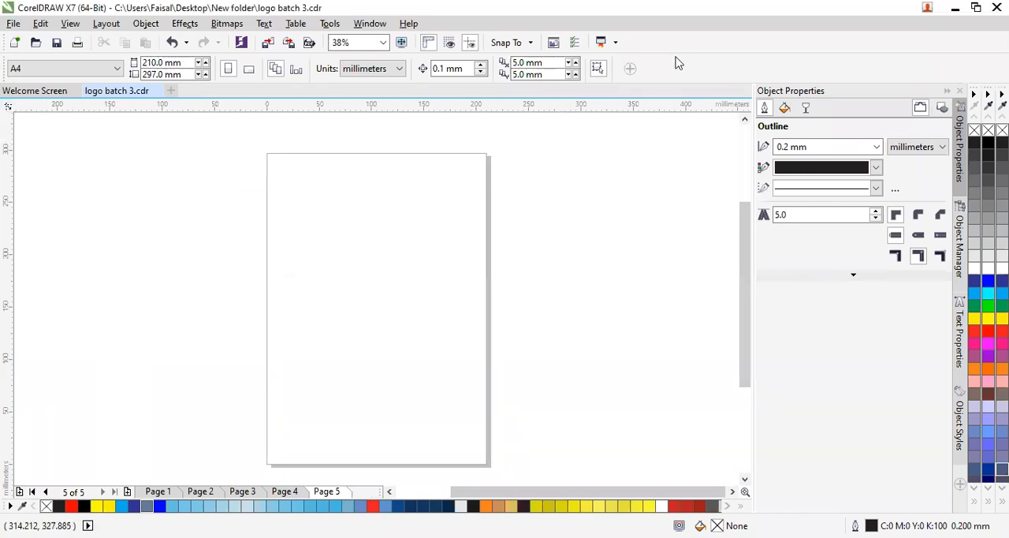
right_click(675, 59)
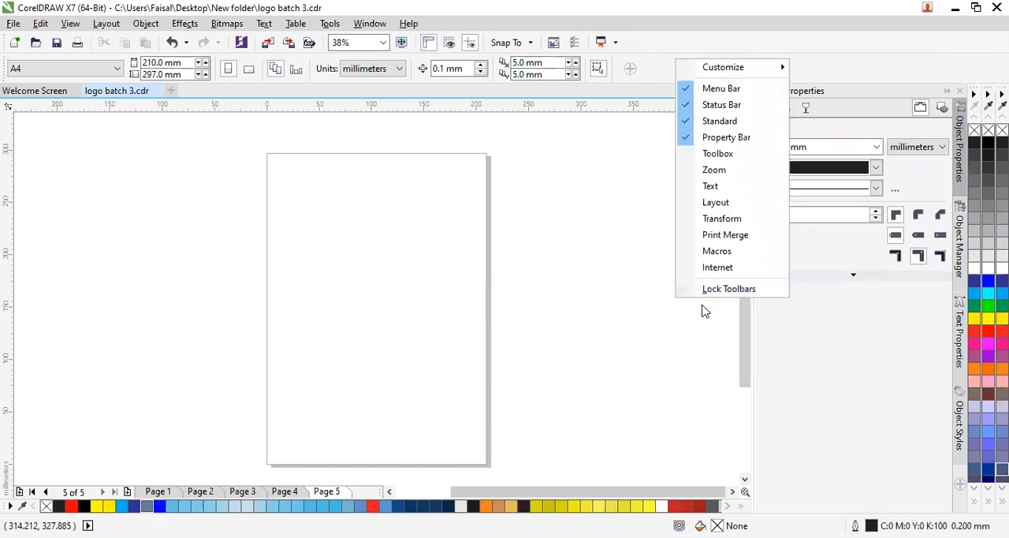
click(683, 157)
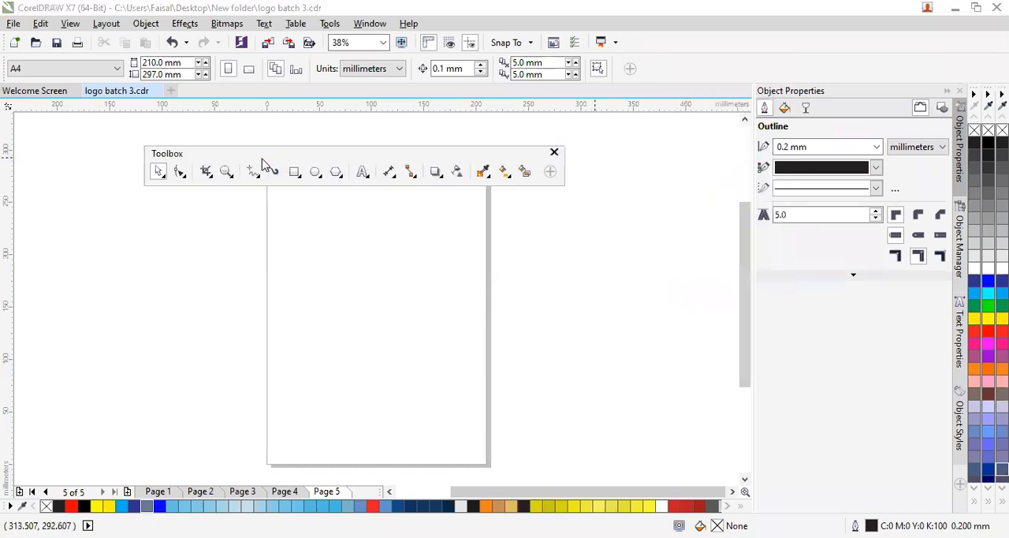
- Dock the toolbox at the workspace's left edge and move it into a horizontal row above the property bar
drag(265, 165, 7, 150)
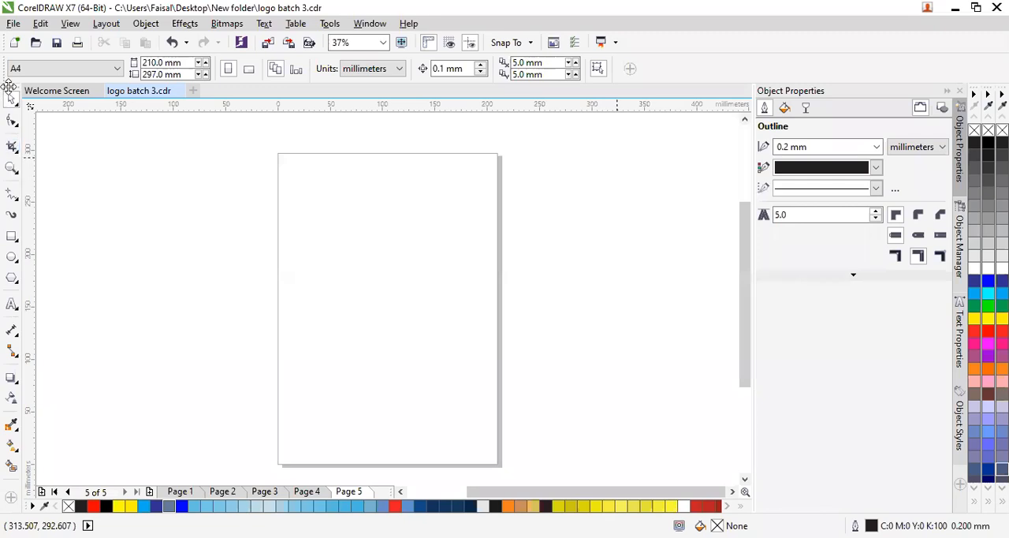
mouse_move(12, 92)
mouse_down()
mouse_move(325, 122)
mouse_move(519, 61)
mouse_up()
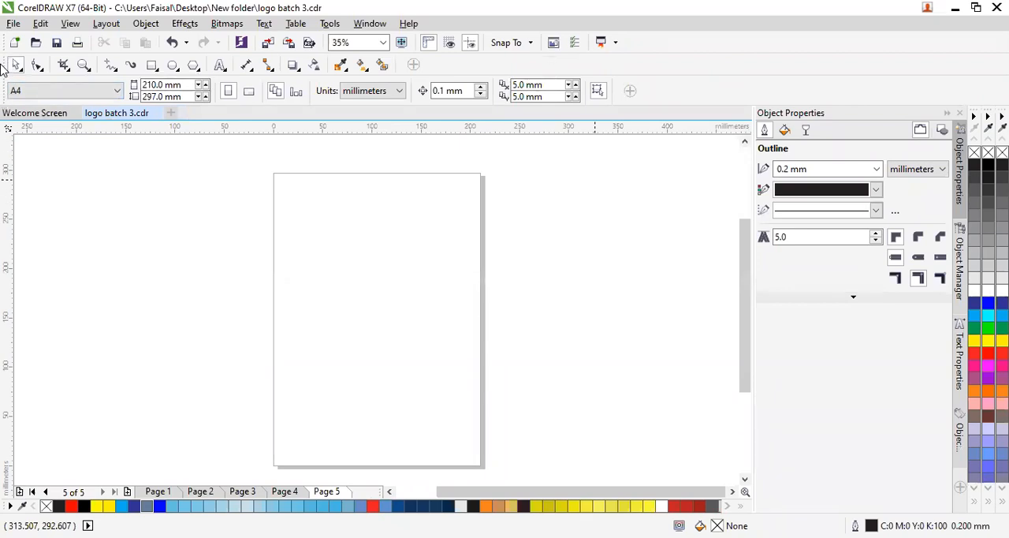
- Return the toolbox to a vertical column at the workspace's left edge and lock the toolbars
drag(7, 70, 2, 177)
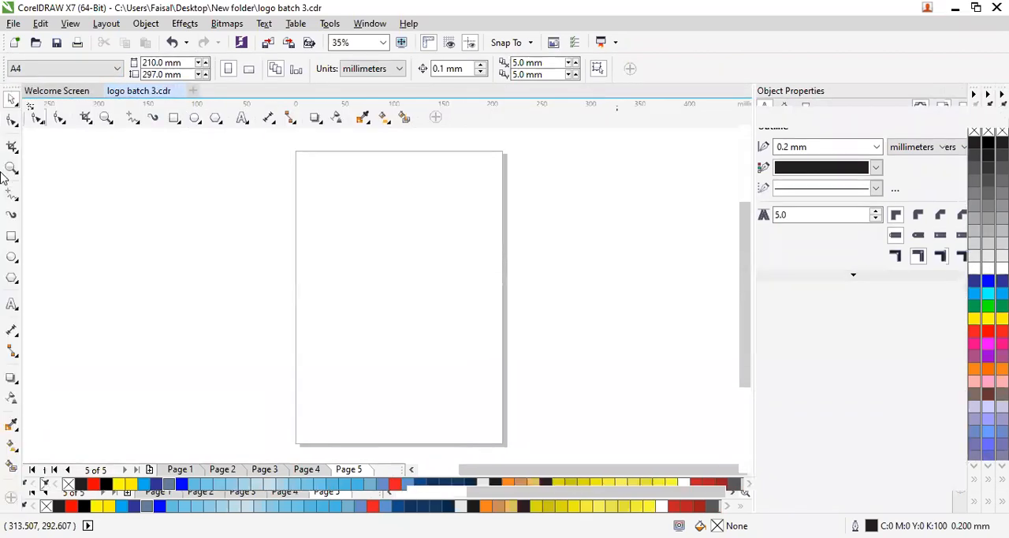
right_click(10, 92)
click(47, 316)
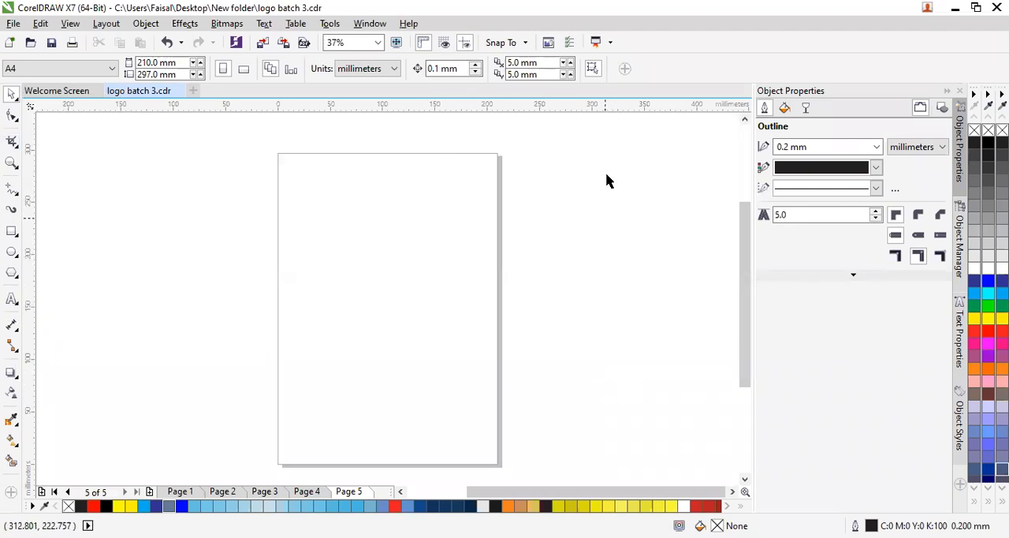
- Add the Outline Flyout to the toolbox through quick customization and reset the toolbox to the default application settings
click(11, 496)
scroll(97, 228, down, 10)
scroll(69, 366, down, 3)
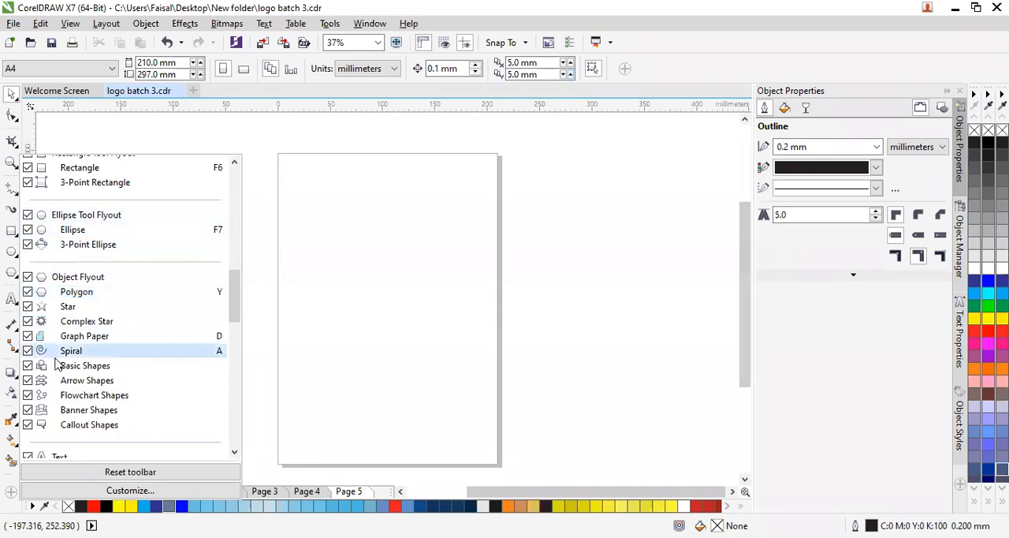
scroll(57, 362, down, 15)
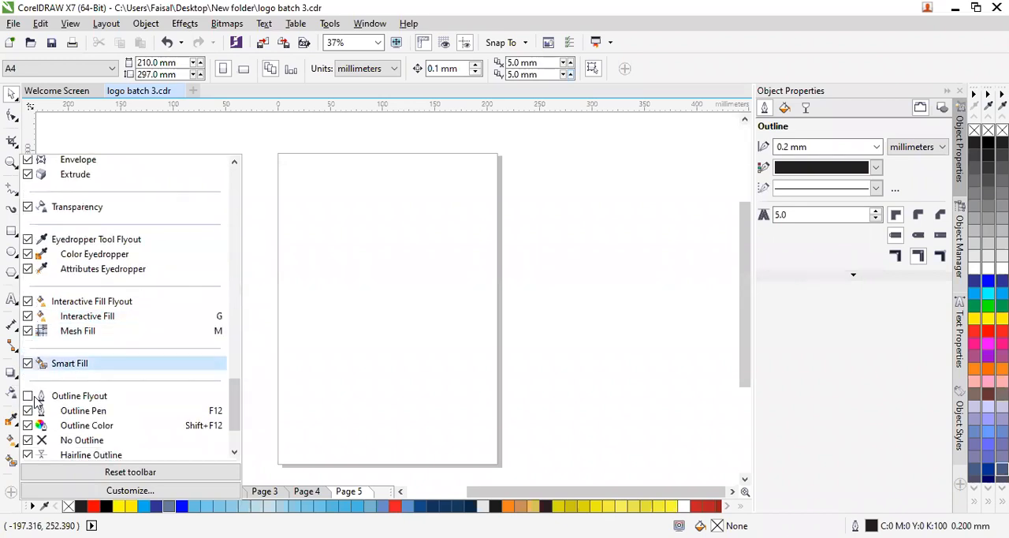
scroll(34, 402, down, 2)
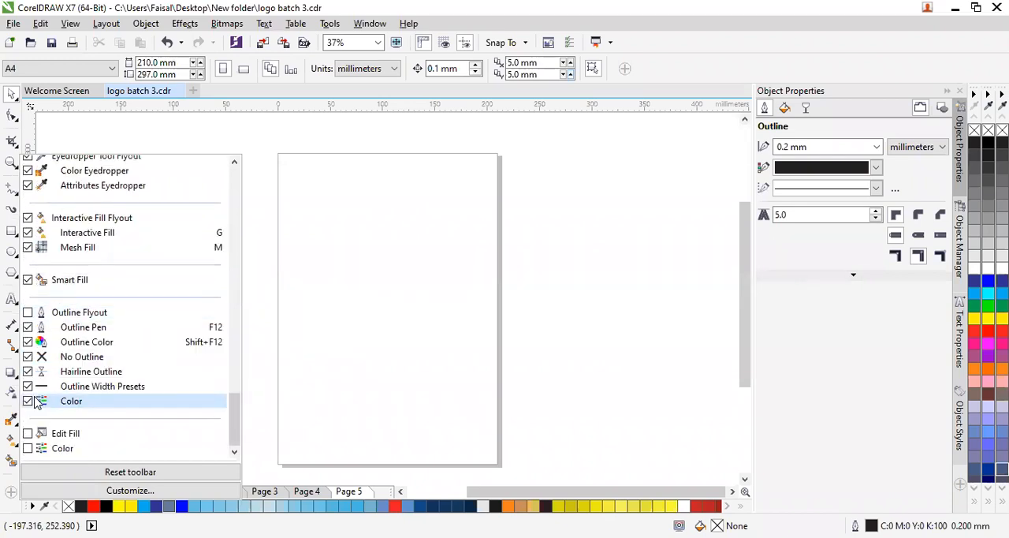
click(28, 313)
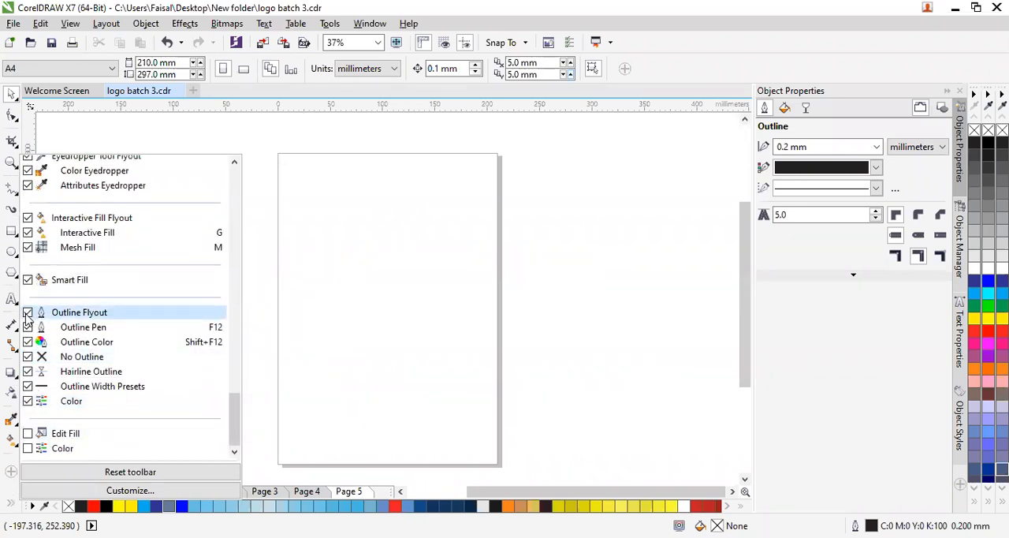
click(130, 472)
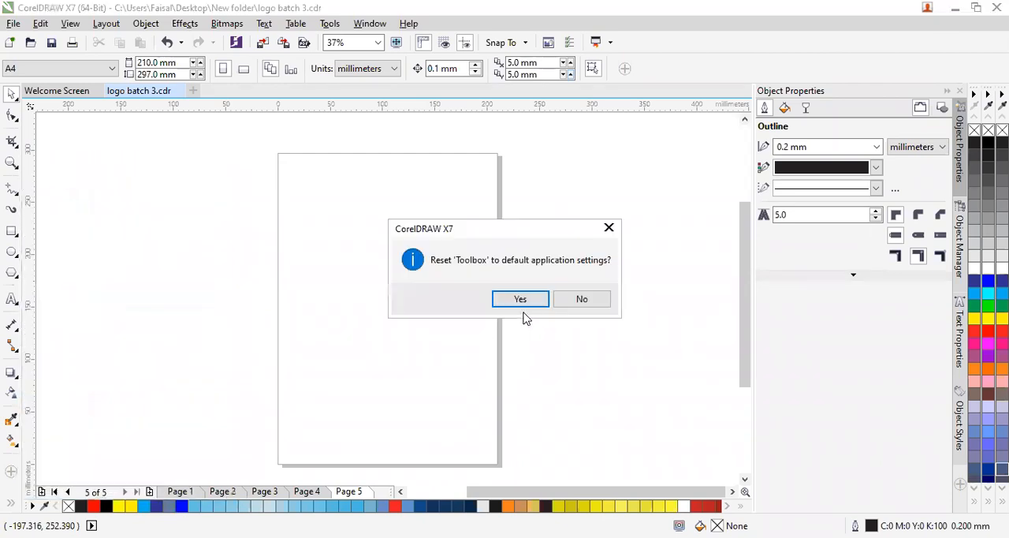
click(522, 302)
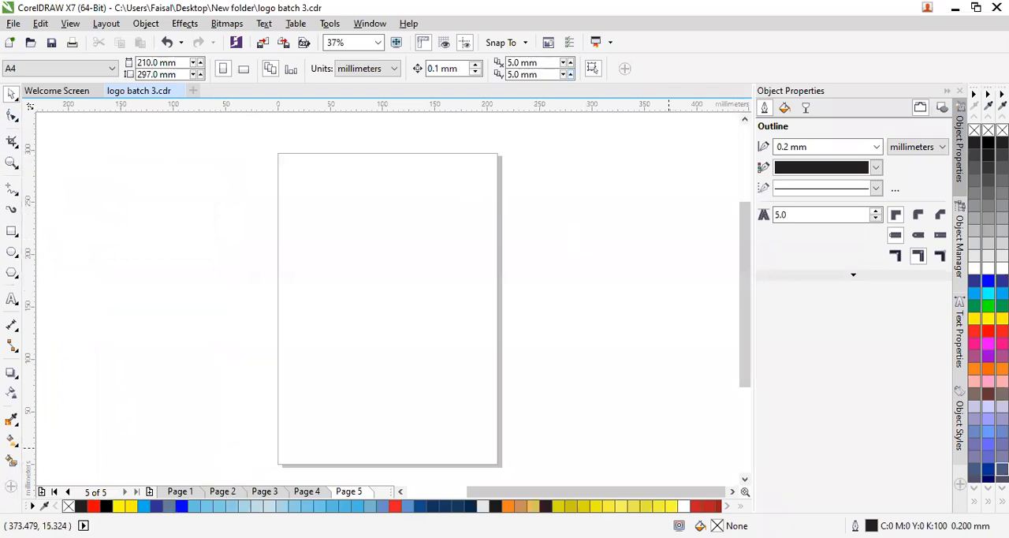
- Draw an empty paragraph text frame about 85 × 121 mm beside the page's left edge and delete it
key(F8)
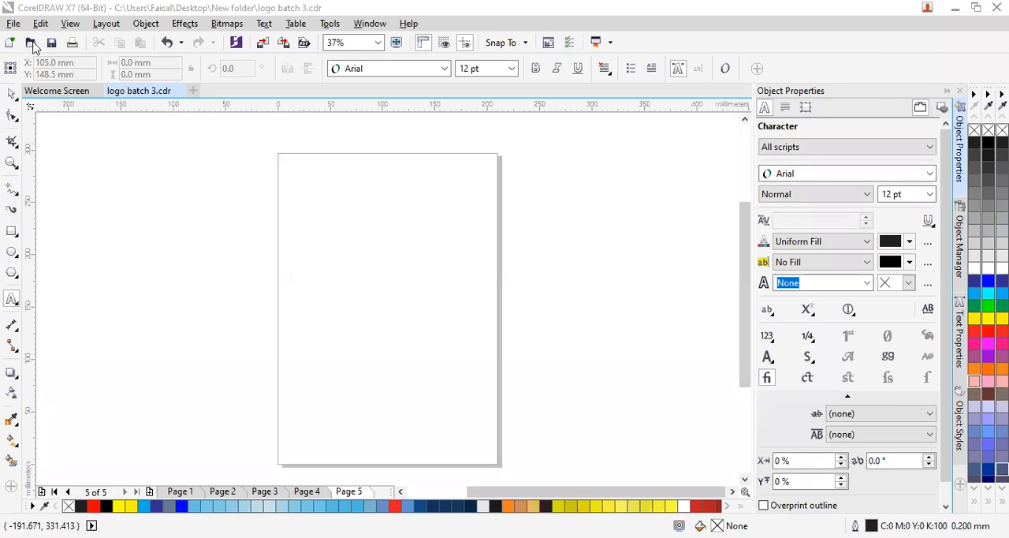
click(444, 69)
click(189, 253)
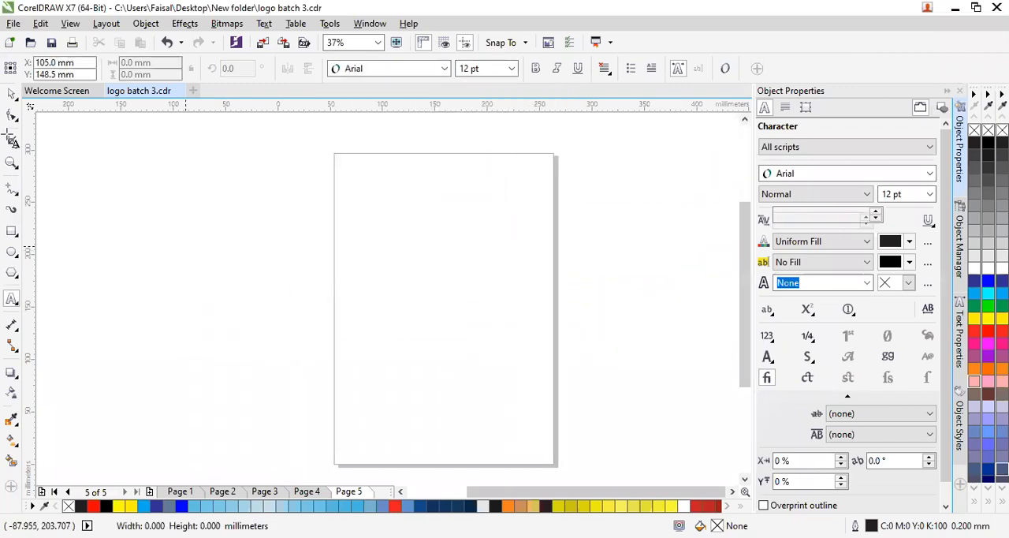
scroll(102, 146, left, 3)
drag(354, 250, 443, 379)
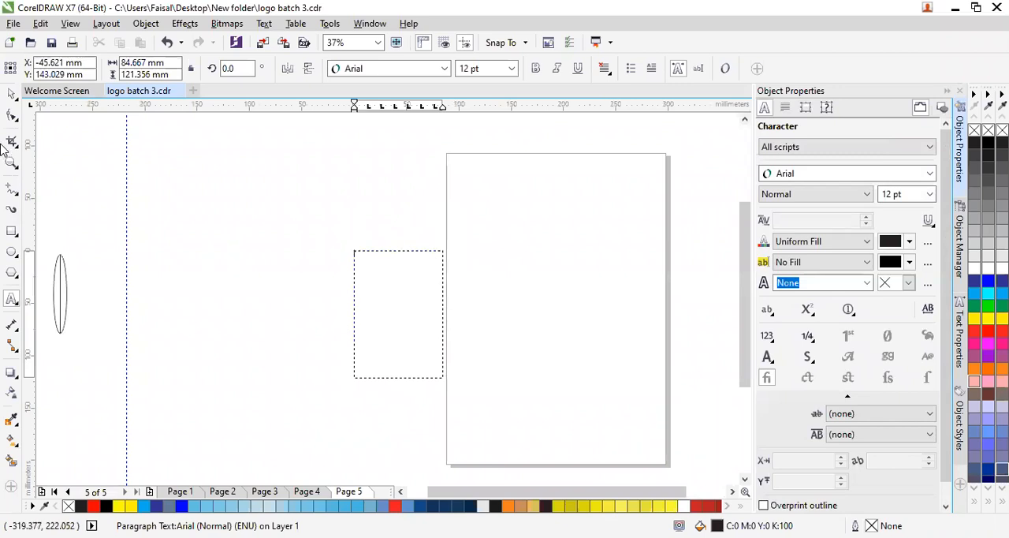
click(12, 95)
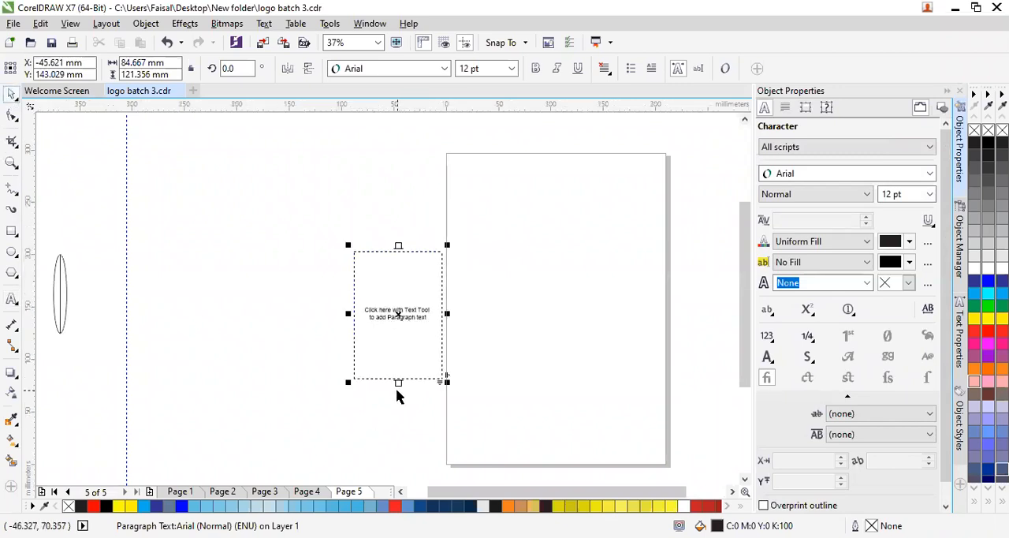
key(Delete)
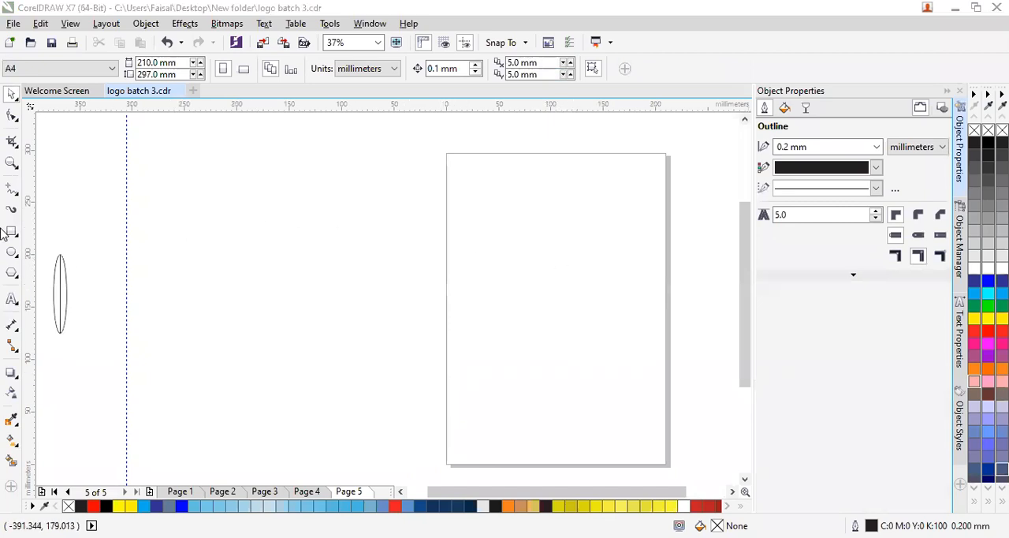
- Draw a table with 3 rows and 4 columns, about 176 × 152 mm, in the middle of Page 5
click(14, 303)
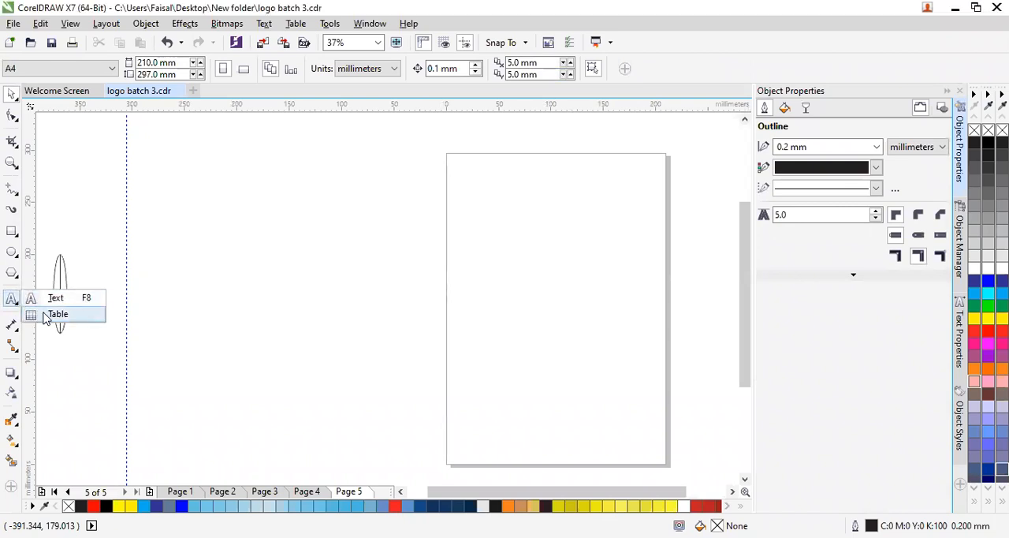
click(45, 317)
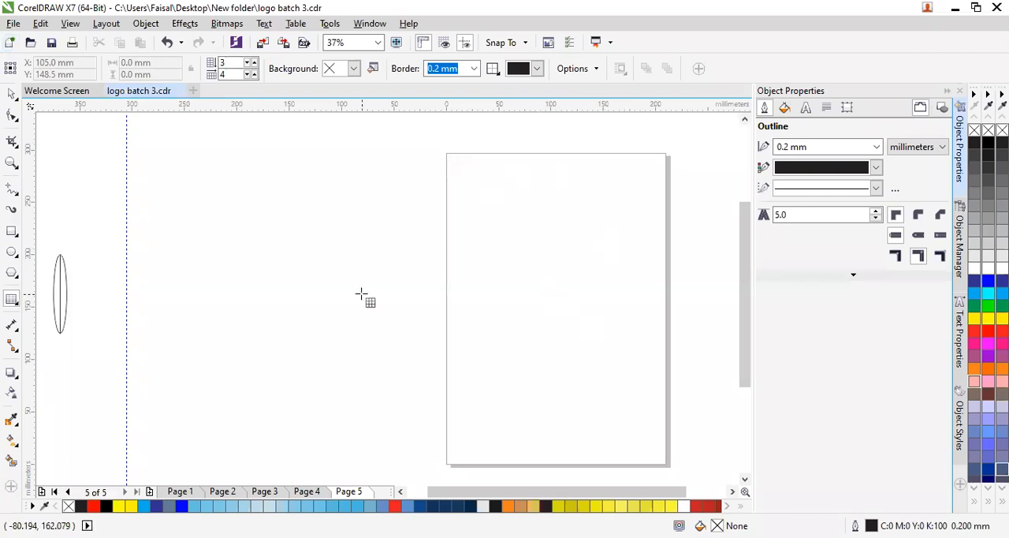
drag(468, 216, 653, 383)
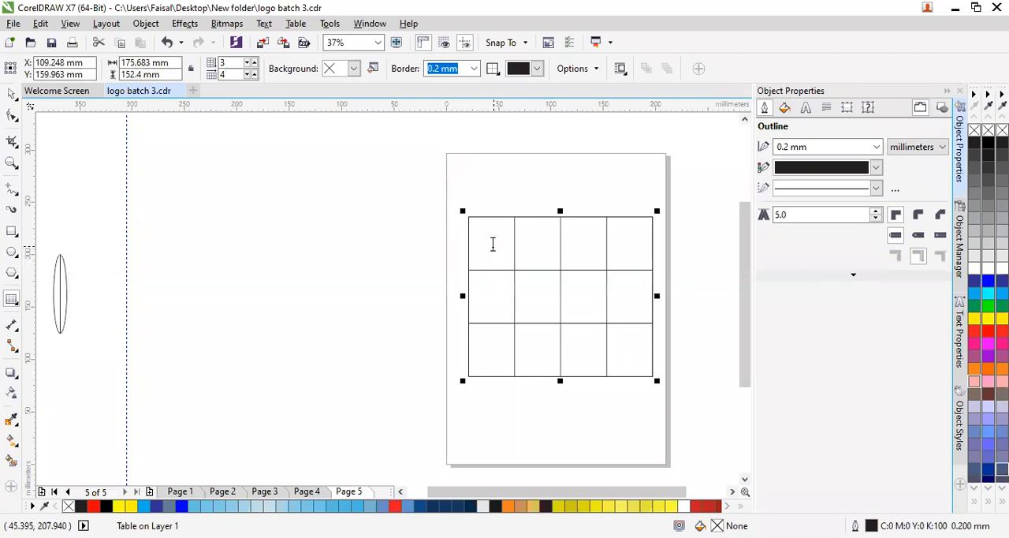
click(495, 253)
click(495, 316)
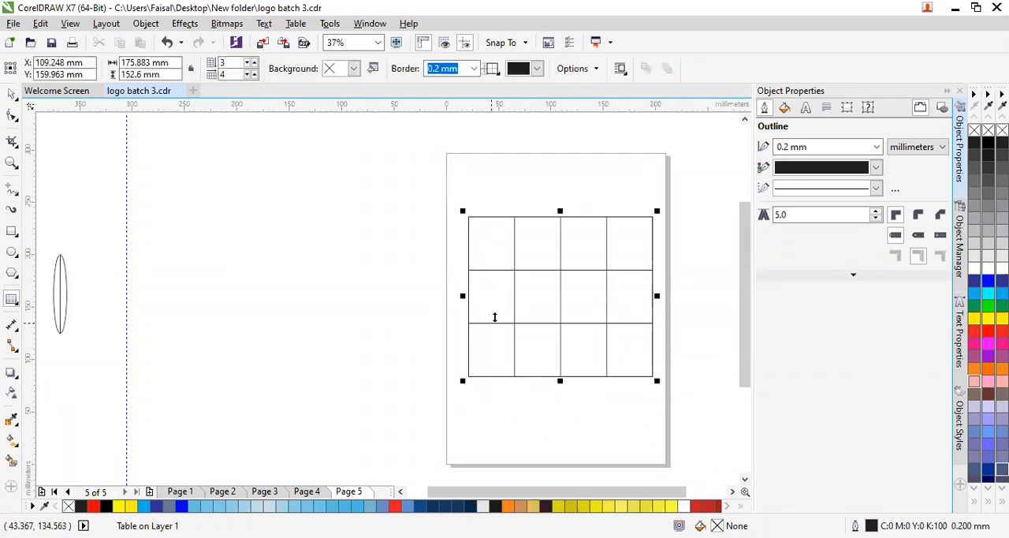
- Turn on bulleted-list formatting in the table's second-row, second-column cell and set its font size to 48 pt
click(537, 286)
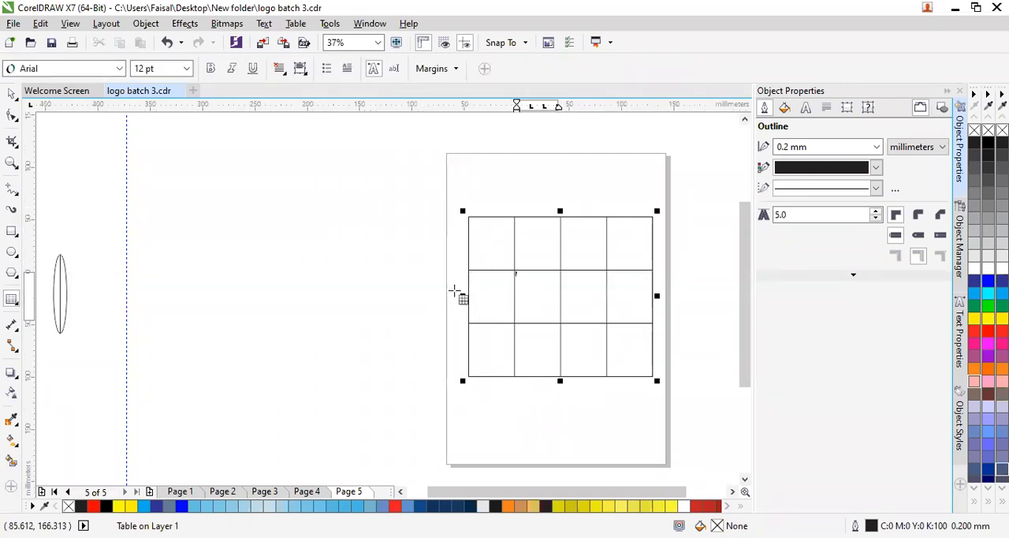
click(455, 69)
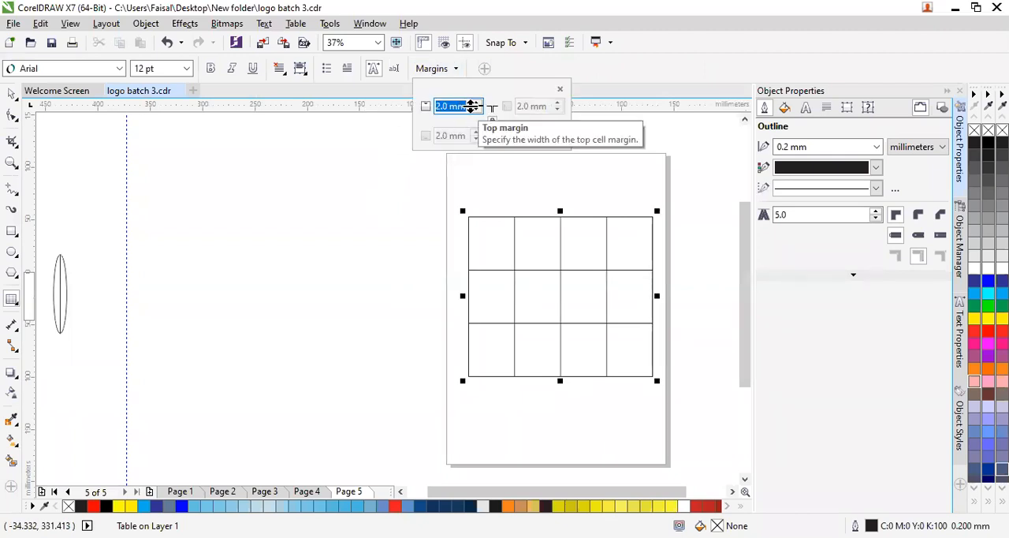
click(358, 160)
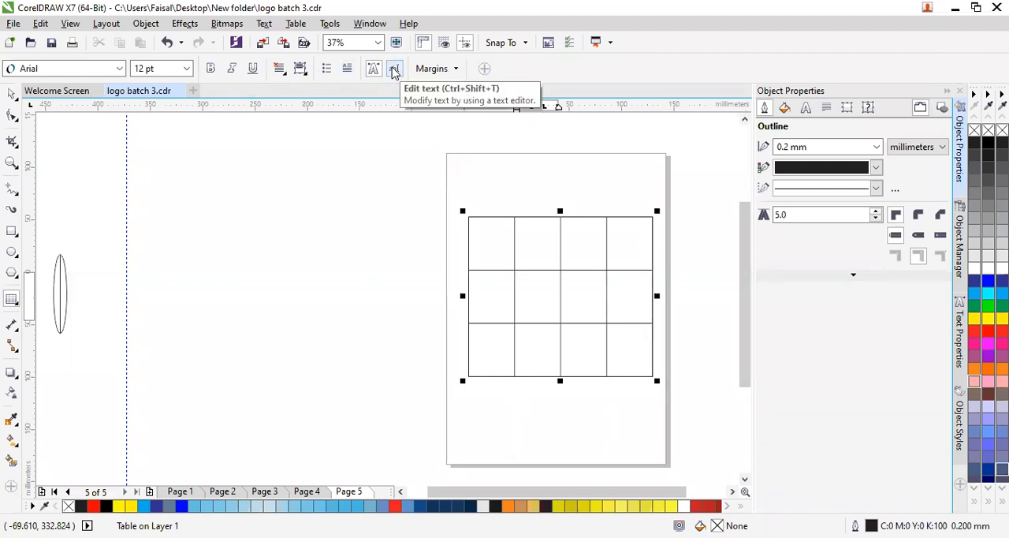
click(327, 71)
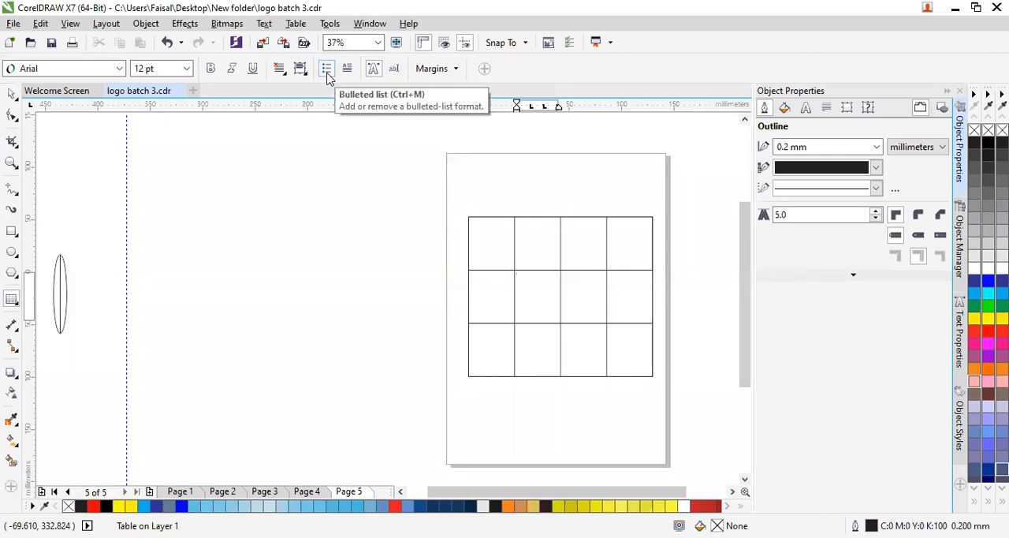
click(327, 73)
click(327, 74)
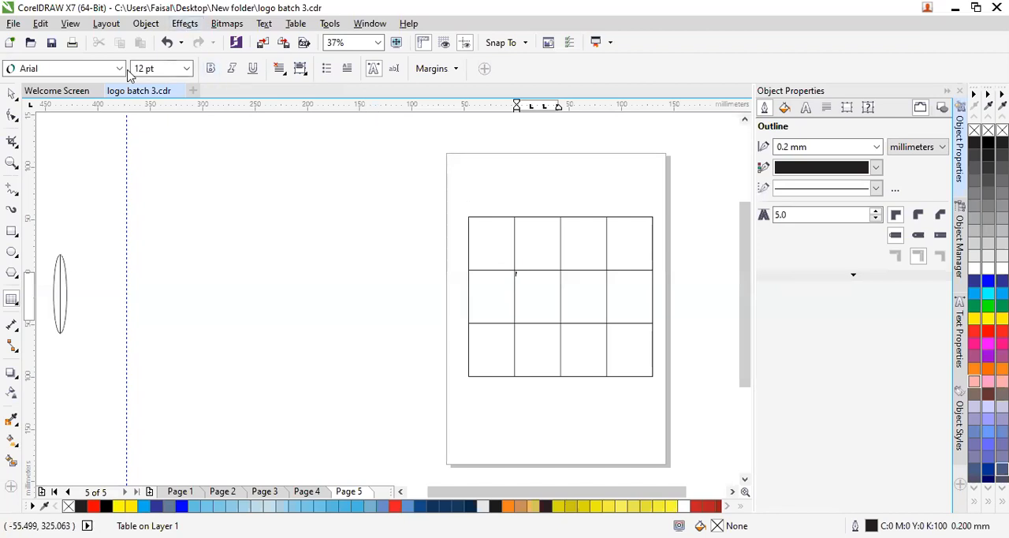
click(187, 70)
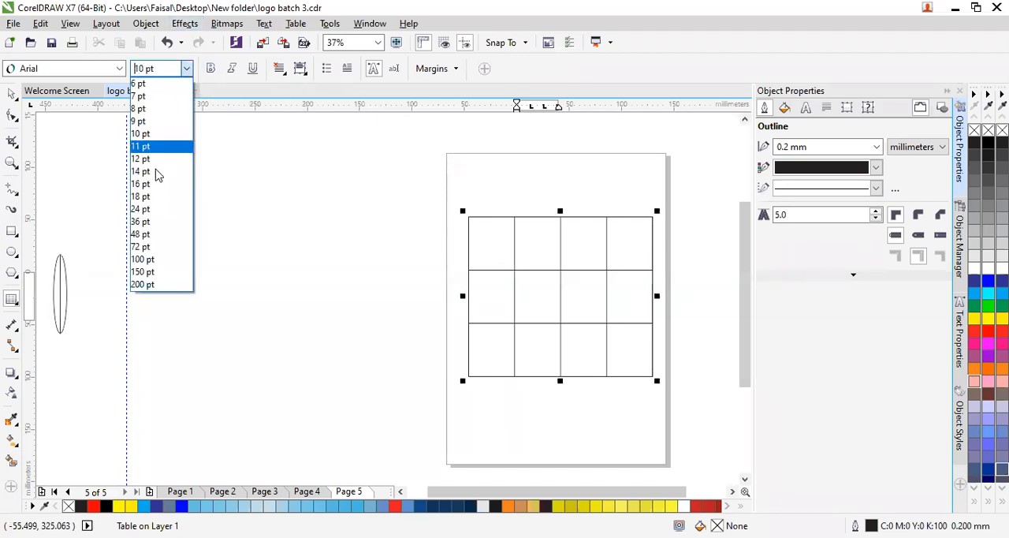
click(139, 235)
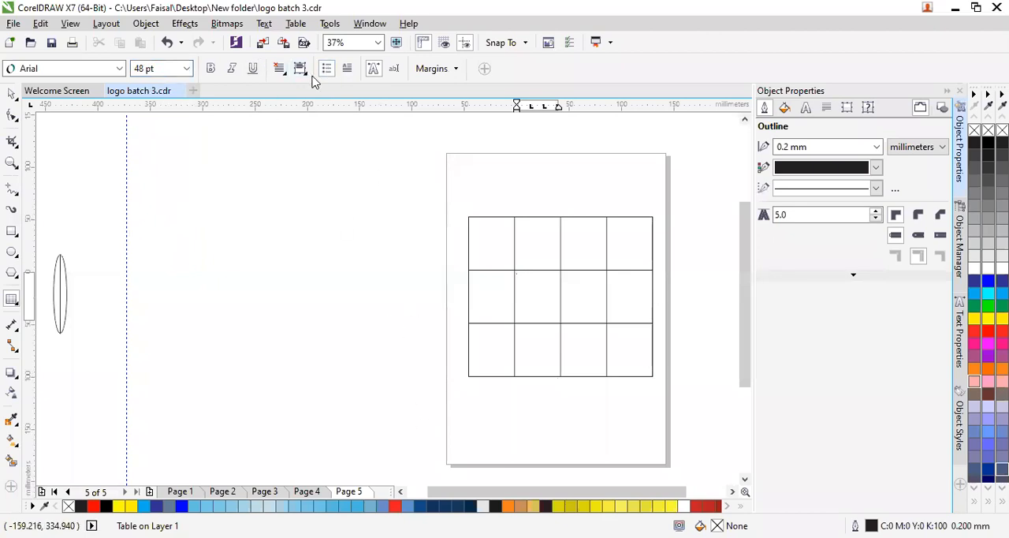
- Give the bulleted cell's text center vertical alignment and right horizontal alignment
click(305, 74)
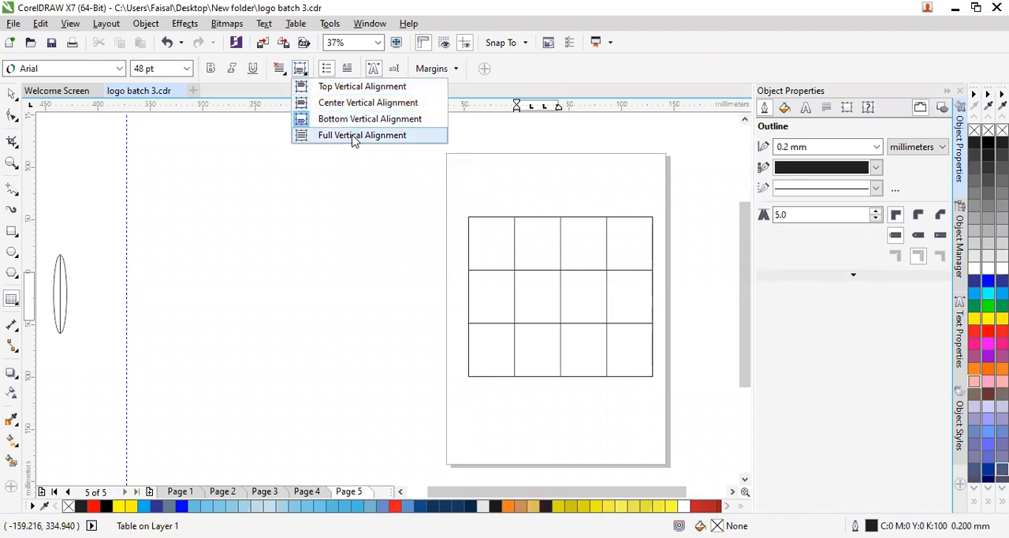
click(362, 108)
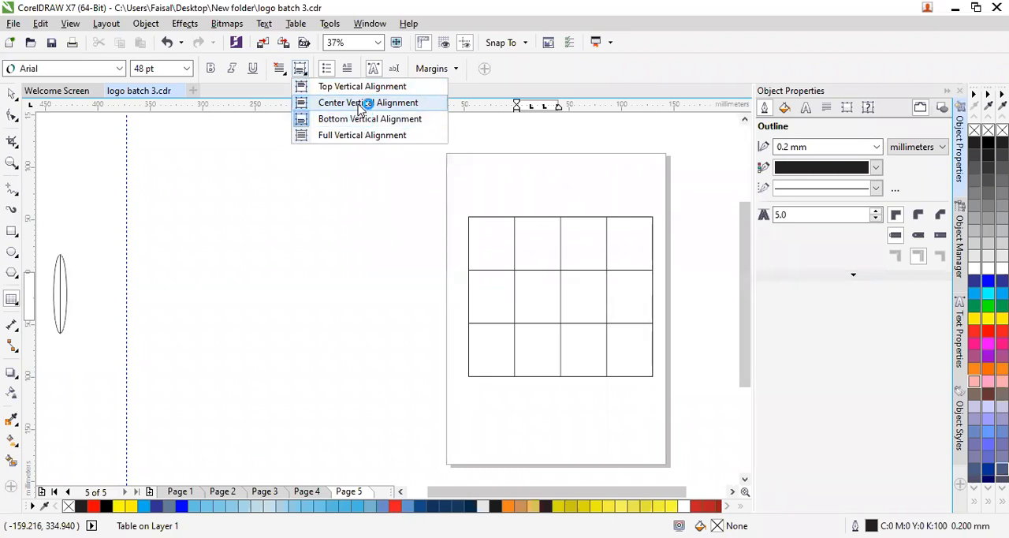
click(360, 104)
click(536, 304)
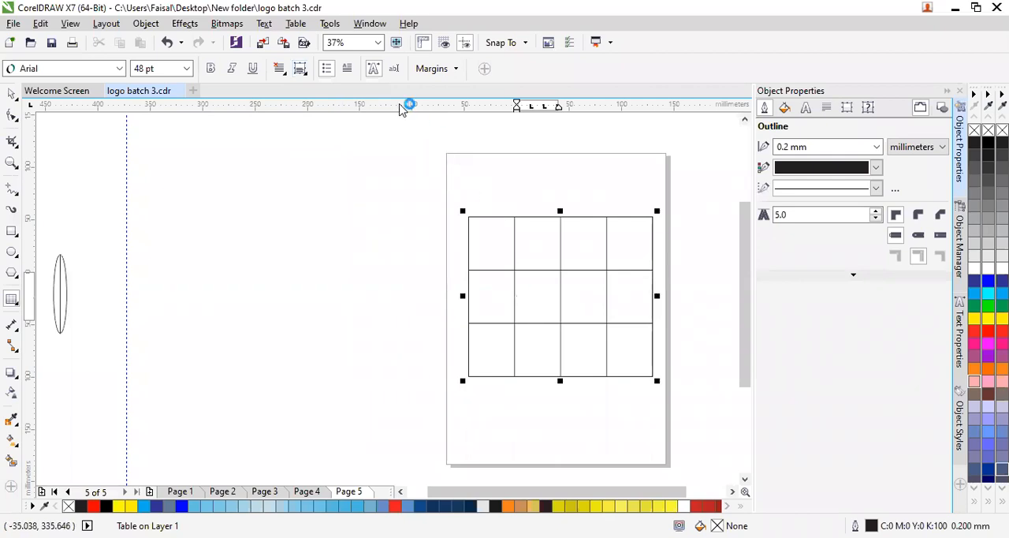
click(279, 69)
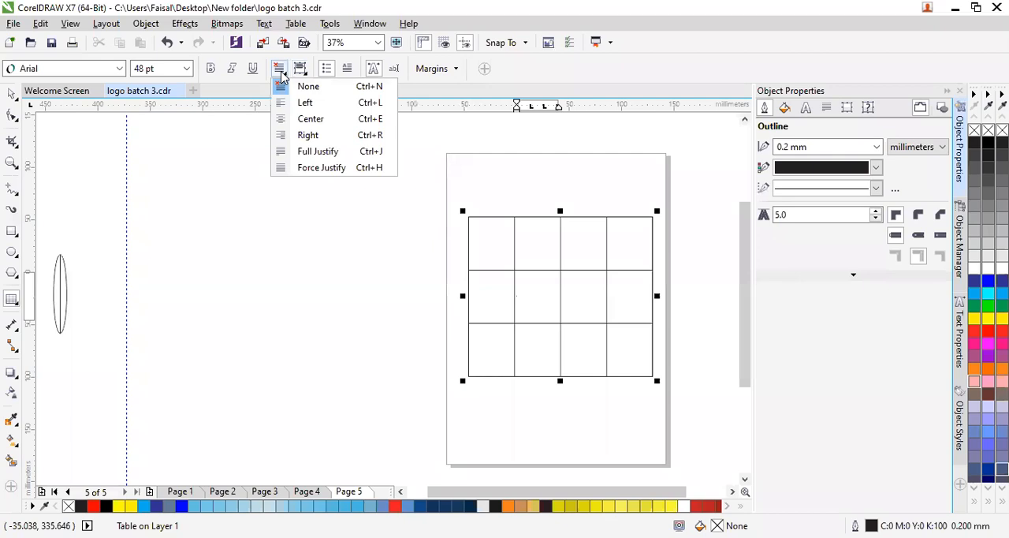
click(311, 134)
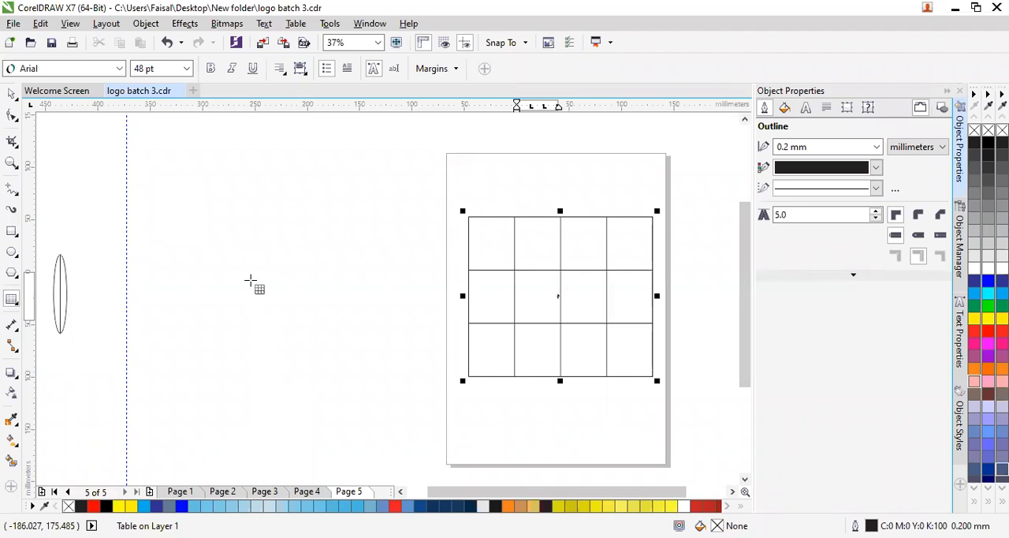
- Draw a new table with 3 rows and 4 columns, about 188 × 122 mm, across the upper half of Page 5 using the Table tool
click(17, 306)
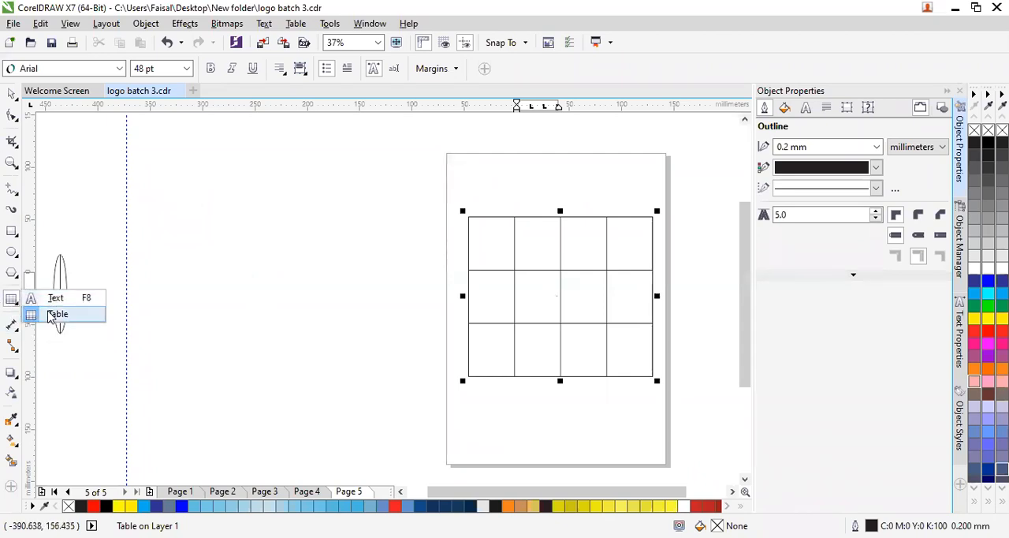
click(50, 315)
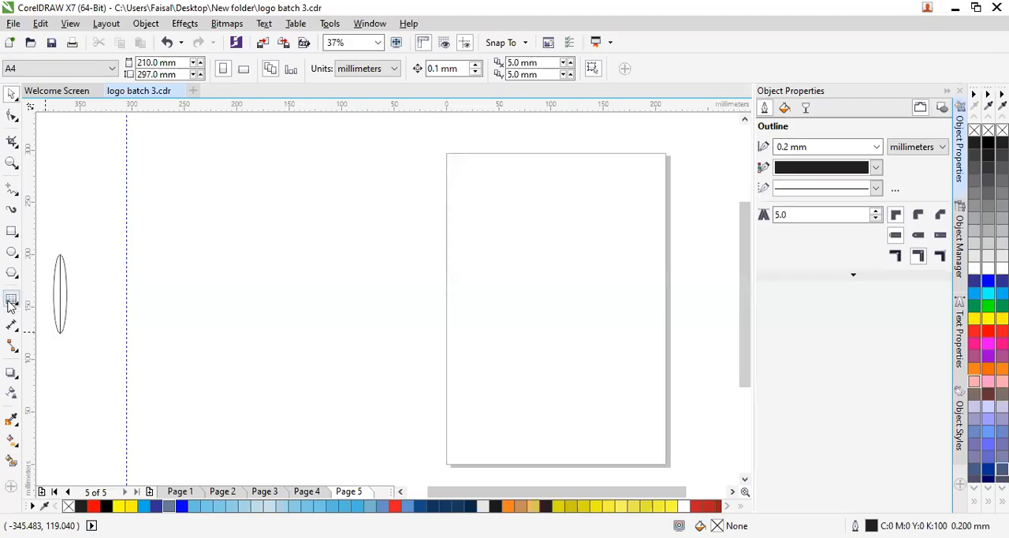
click(12, 298)
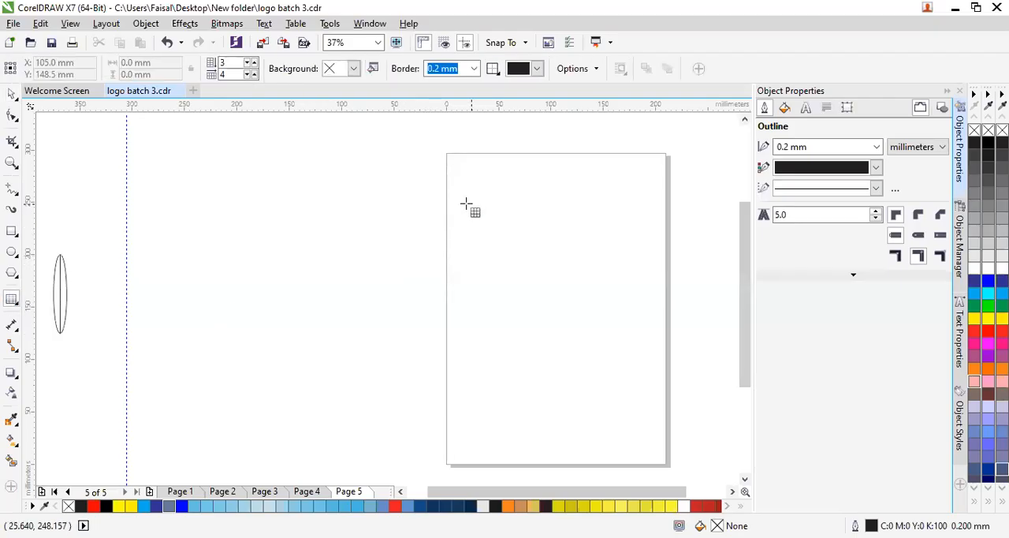
mouse_move(456, 206)
mouse_down()
mouse_move(484, 286)
mouse_move(592, 302)
mouse_move(653, 336)
mouse_up()
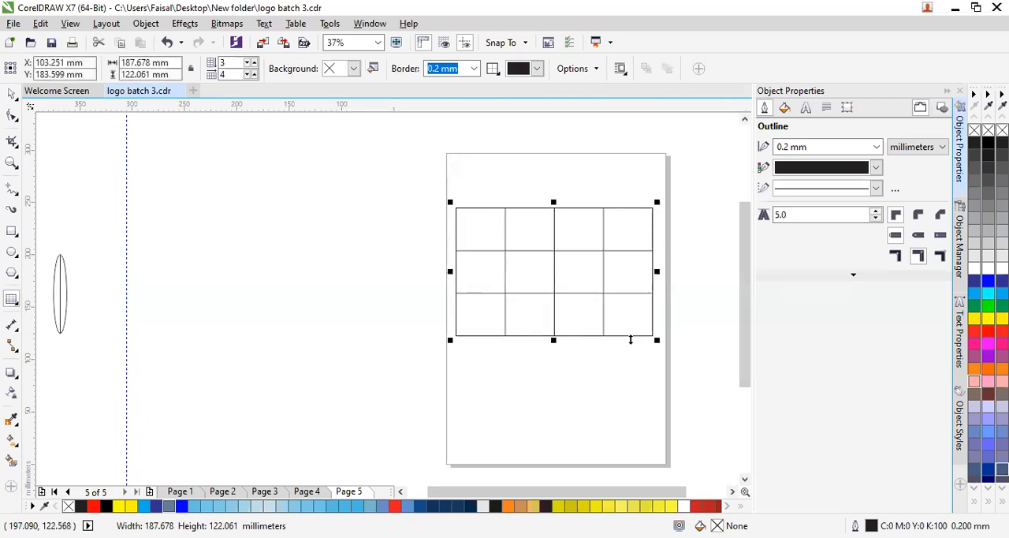
- Examine the context commands and the alignment, font and margin options available for the table's top-left cell
click(473, 233)
right_click(474, 235)
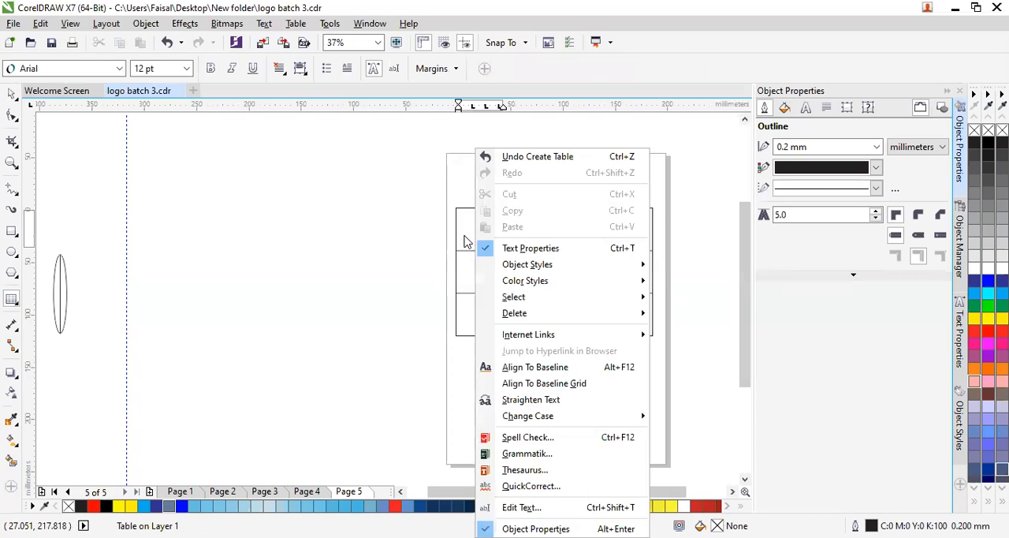
click(466, 241)
right_click(486, 243)
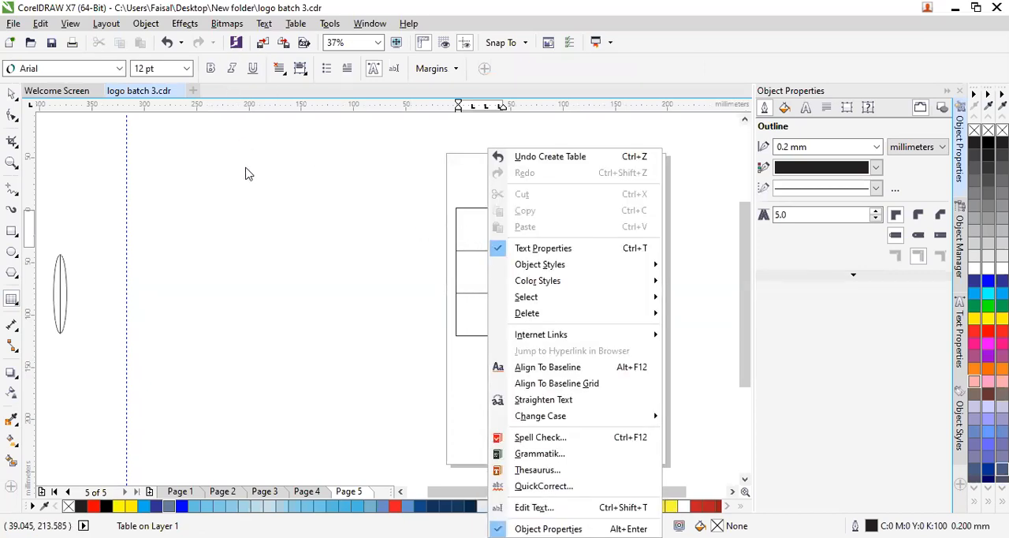
click(301, 69)
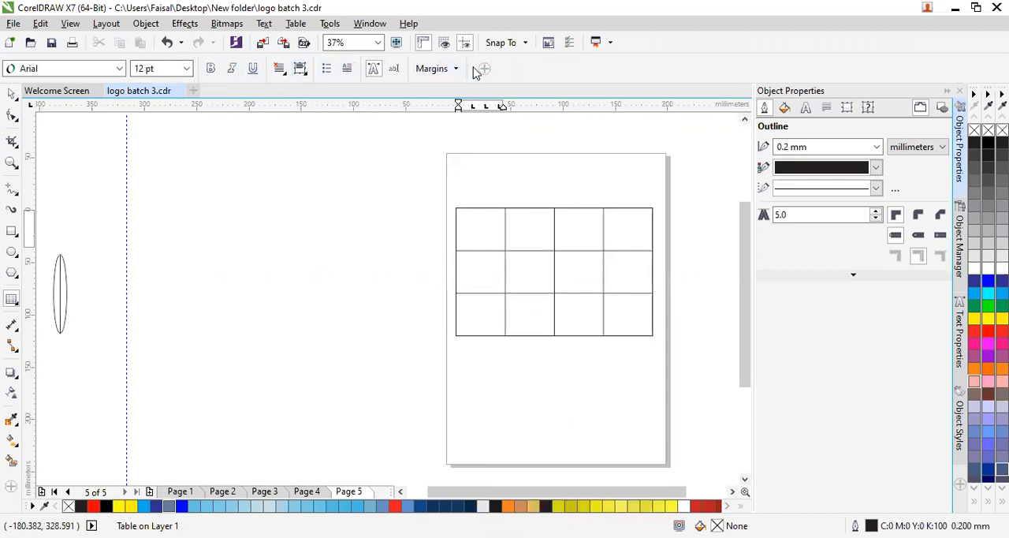
click(119, 71)
click(119, 71)
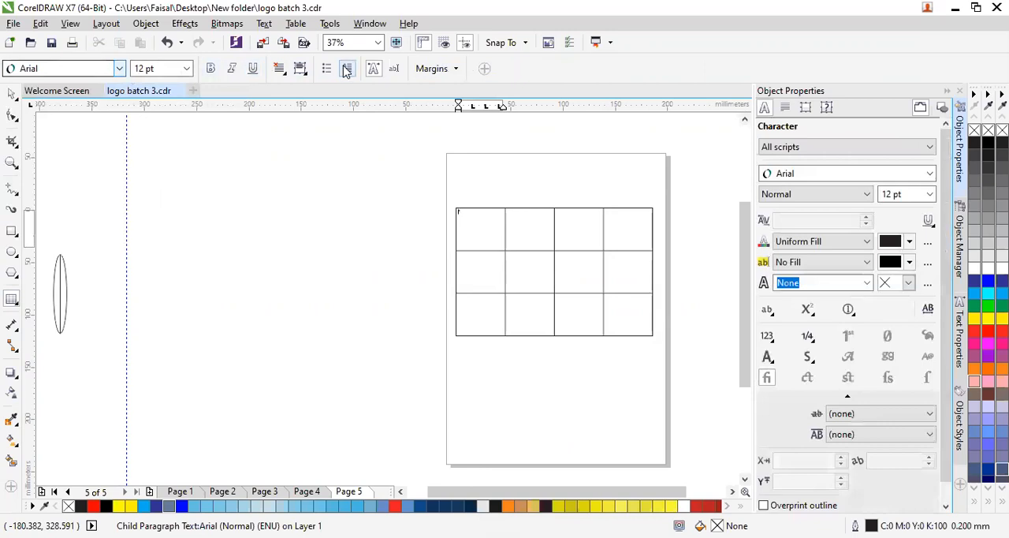
click(435, 69)
click(385, 364)
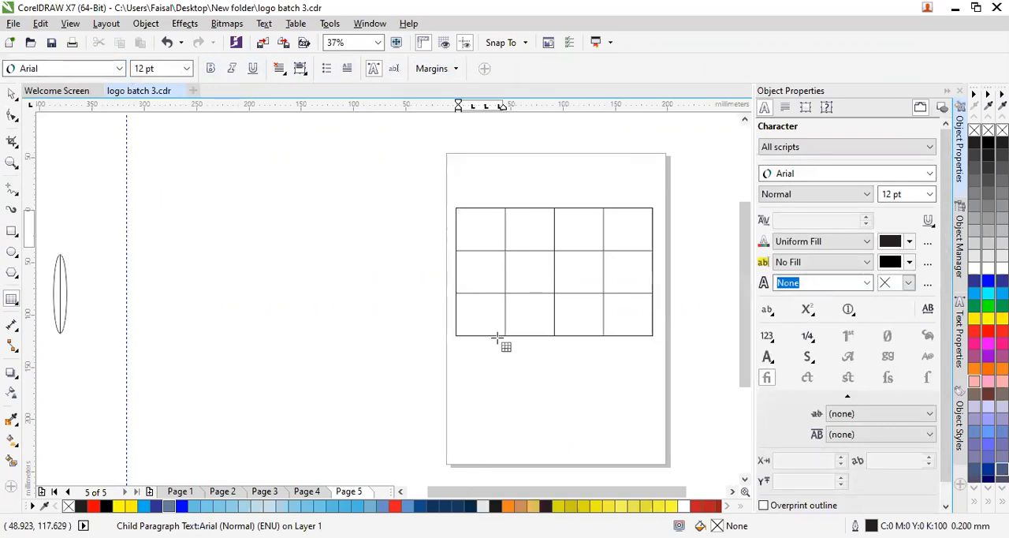
- Split the first two cells of the table's last row into 2 rows each and merge the two middle cells of the first row
drag(488, 301, 536, 315)
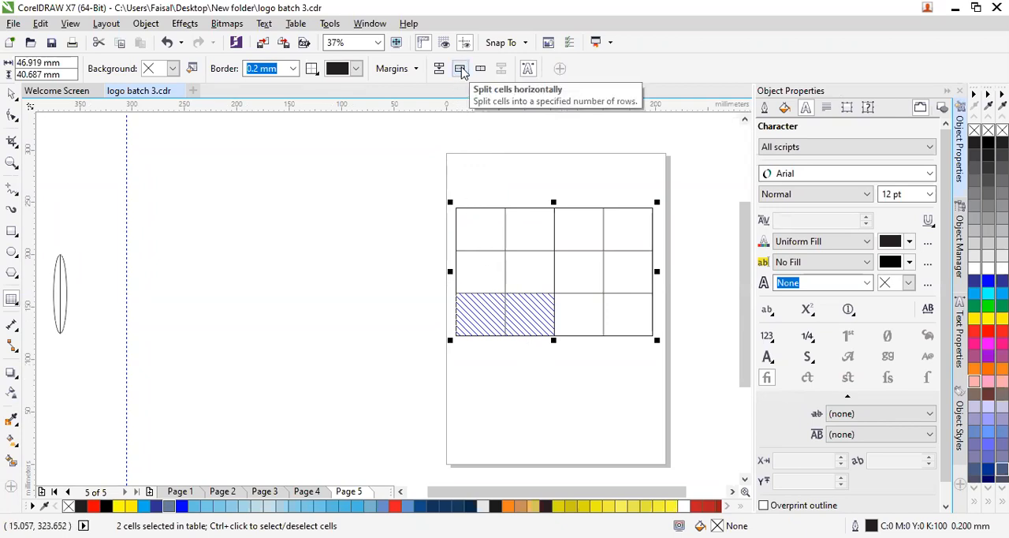
click(462, 71)
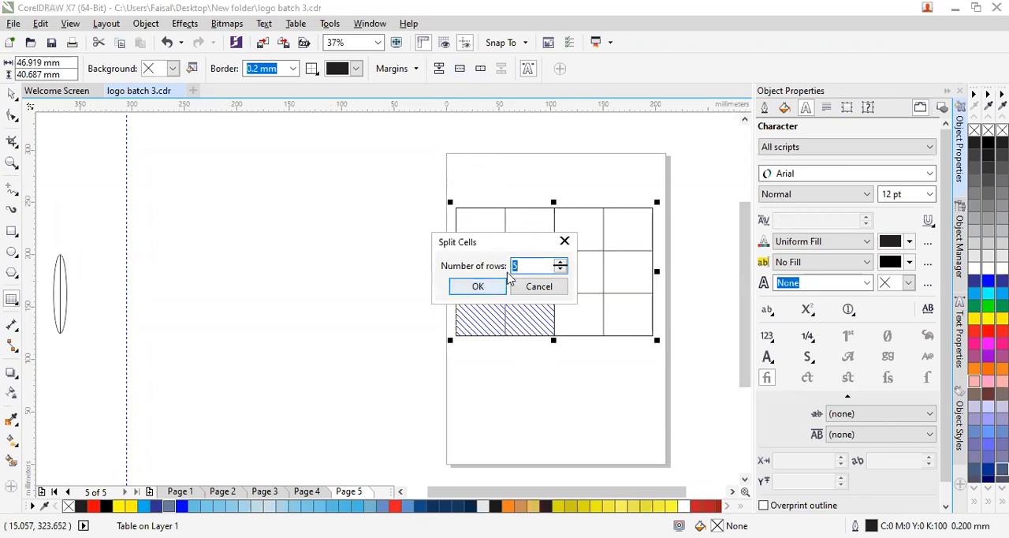
click(562, 271)
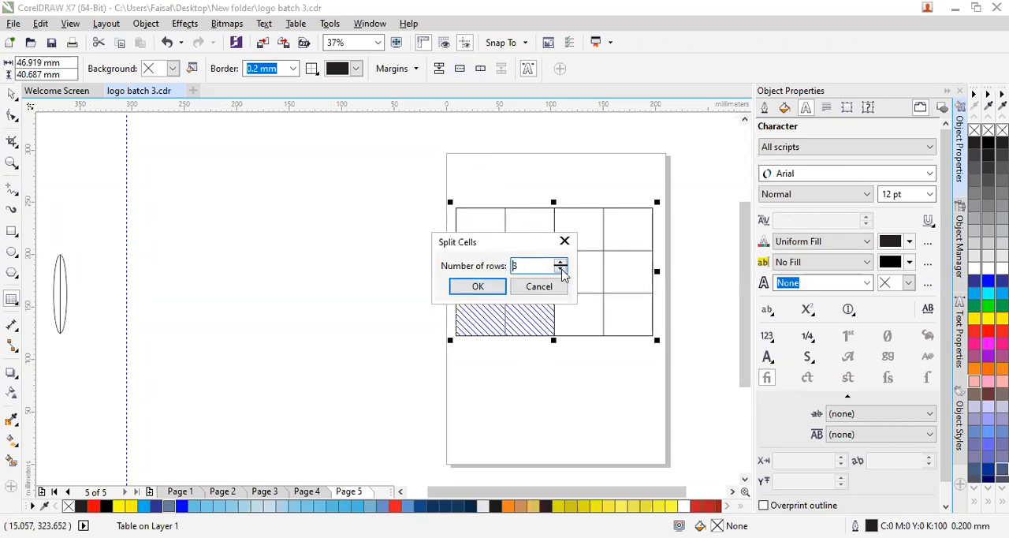
click(478, 286)
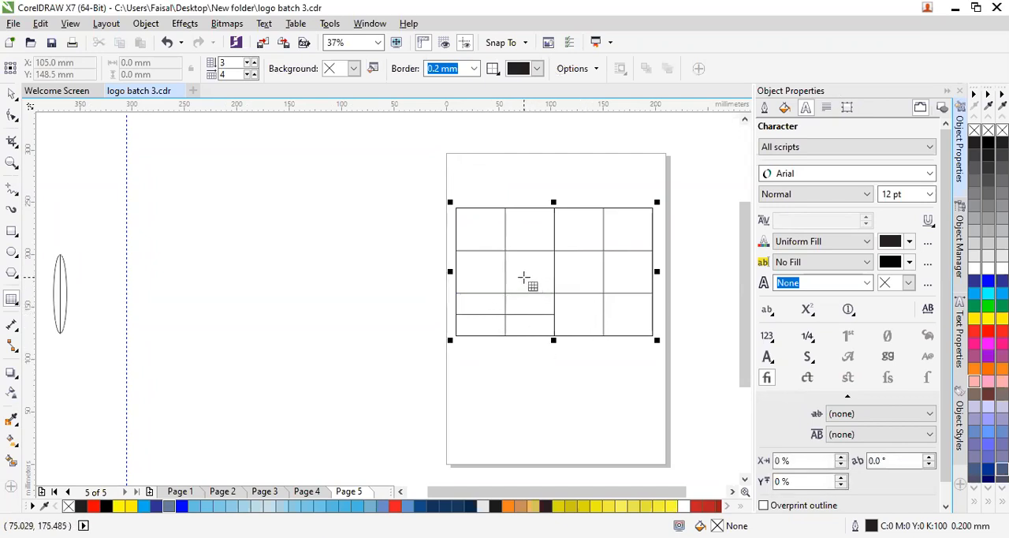
drag(541, 227, 581, 230)
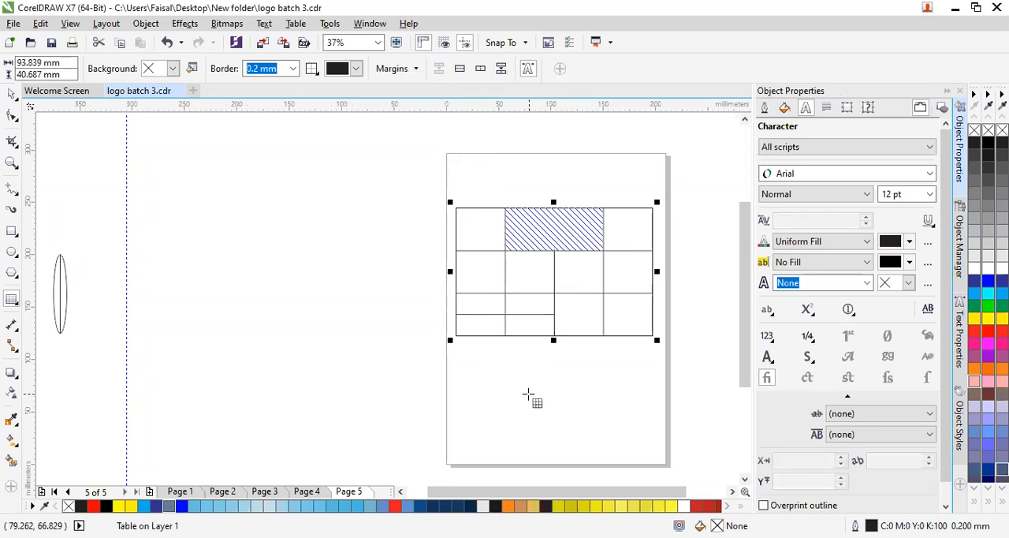
key(ctrl+m)
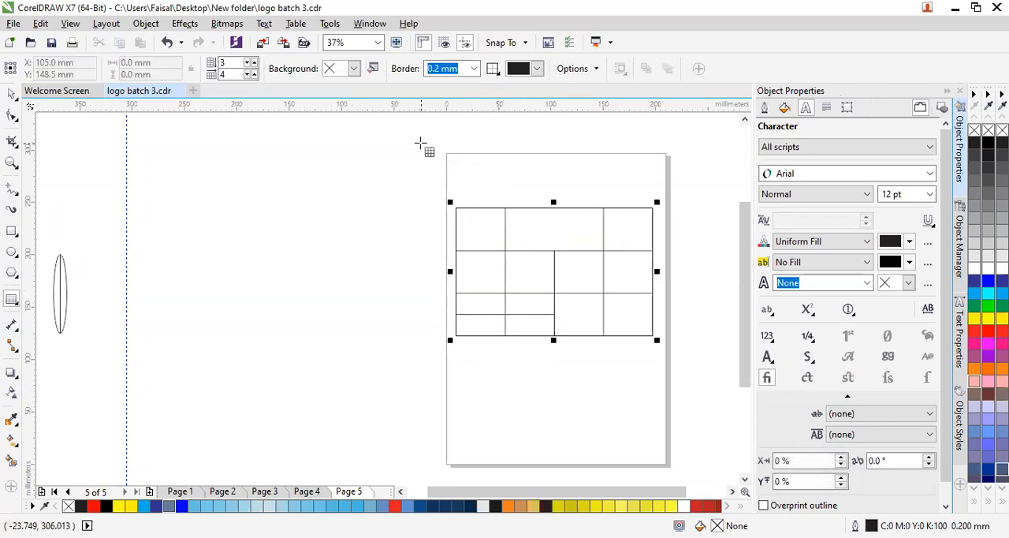
- Split the two middle cells of the table's second row vertically into 5 columns each
drag(543, 279, 597, 279)
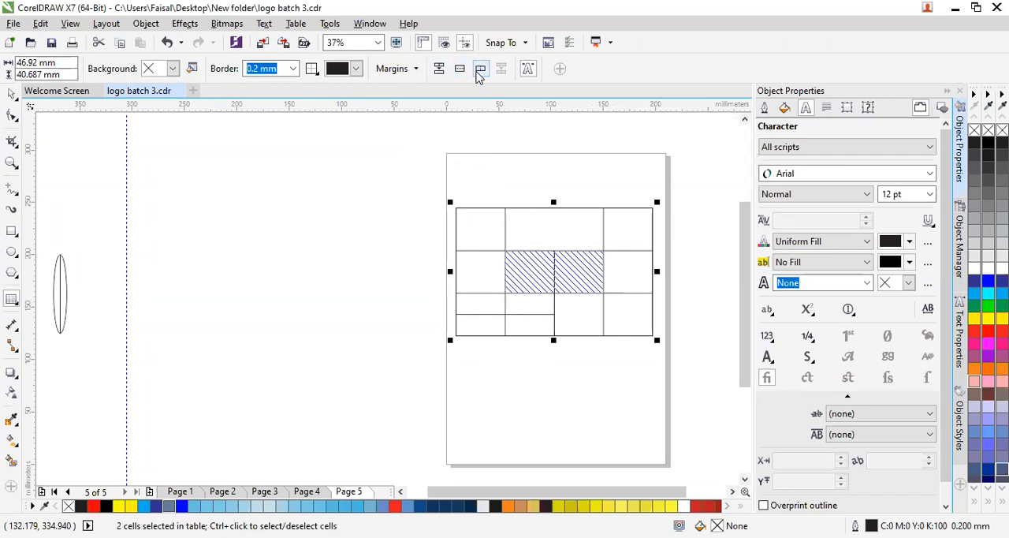
click(480, 69)
click(567, 264)
click(569, 264)
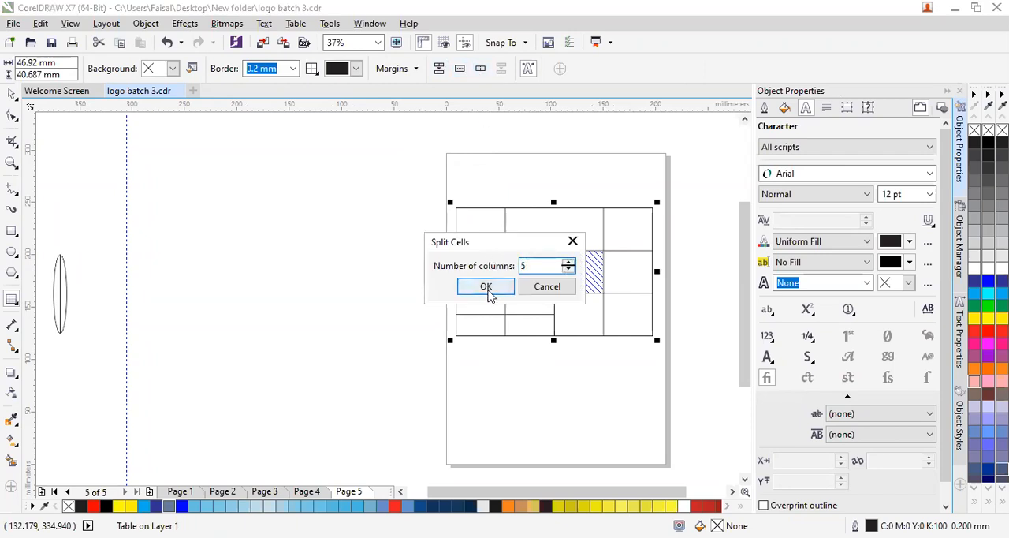
click(486, 287)
click(503, 369)
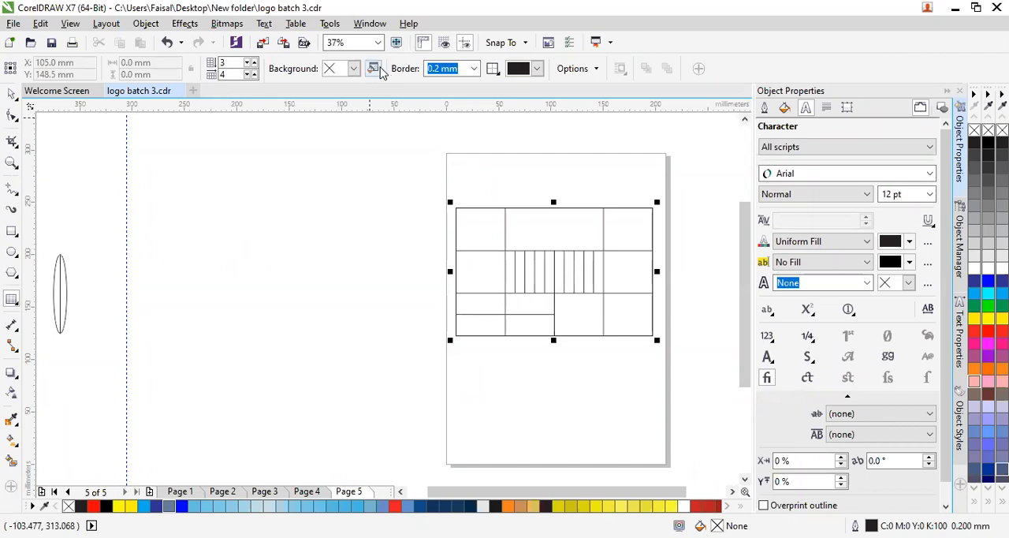
- Select seven adjoining cells from the second row's left part and the split cells just below, and set their background to yellow
click(523, 234)
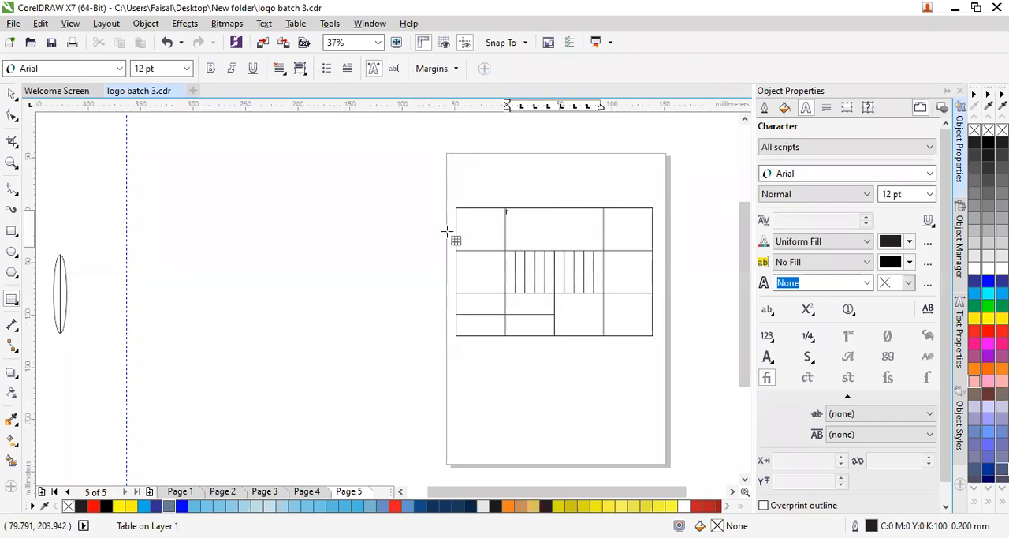
click(540, 303)
drag(540, 303, 489, 260)
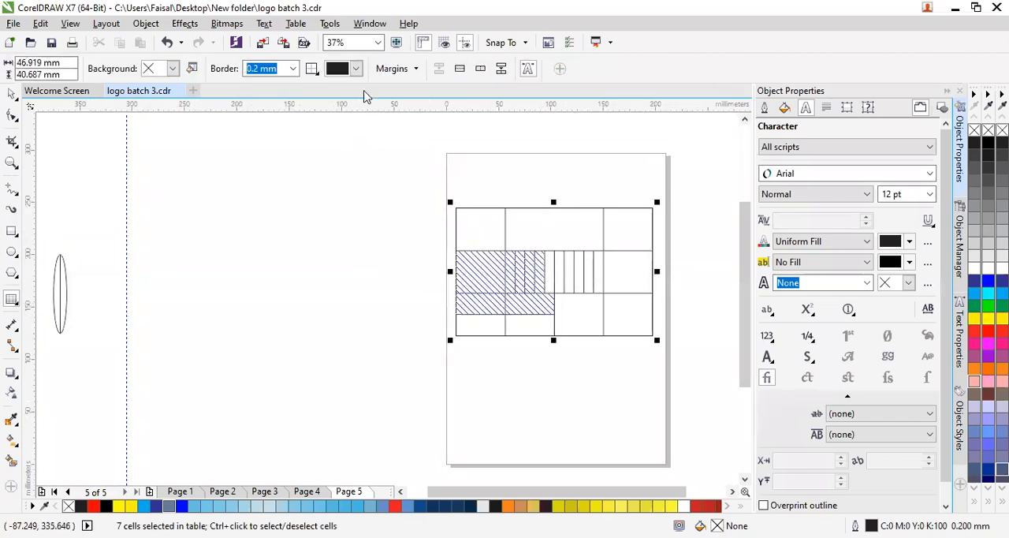
click(358, 69)
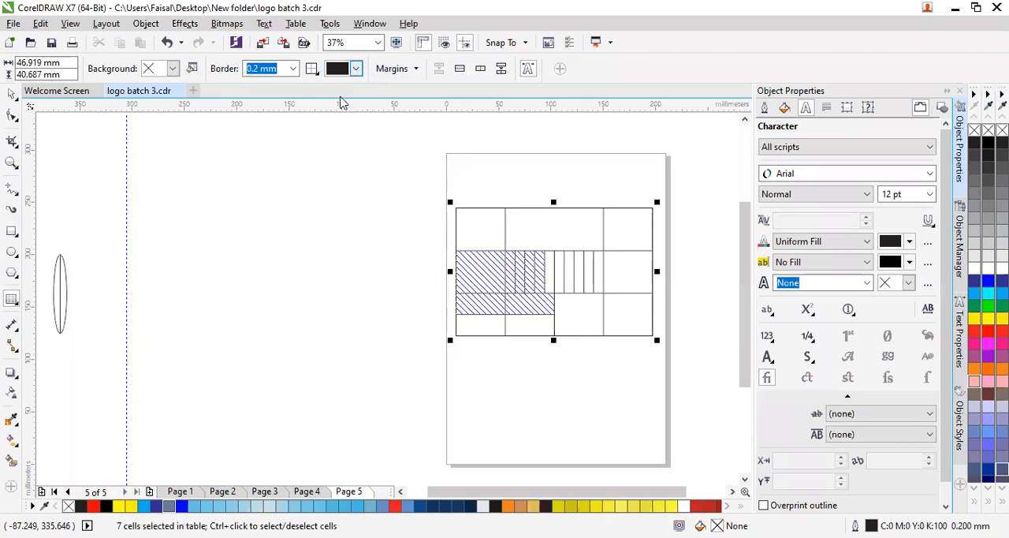
click(178, 71)
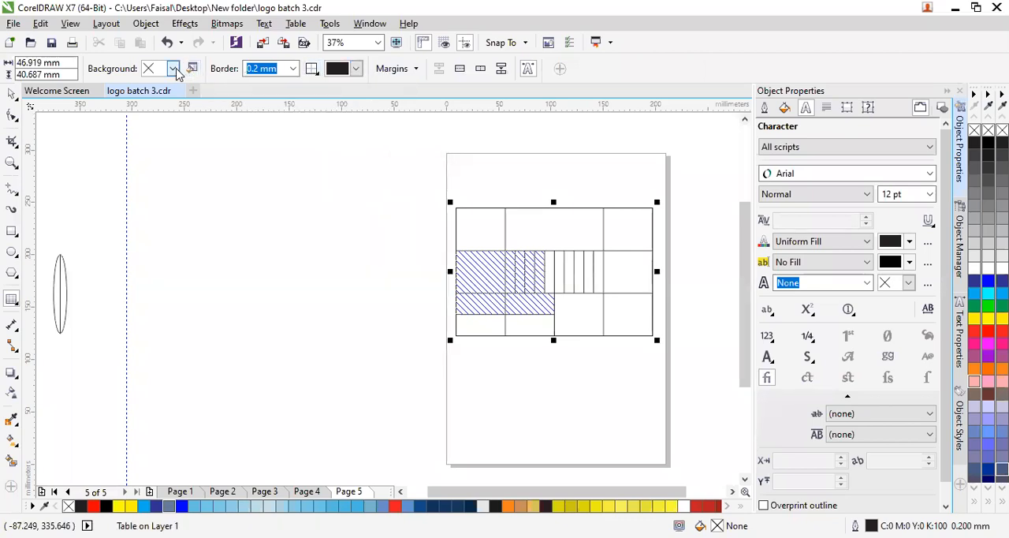
click(177, 71)
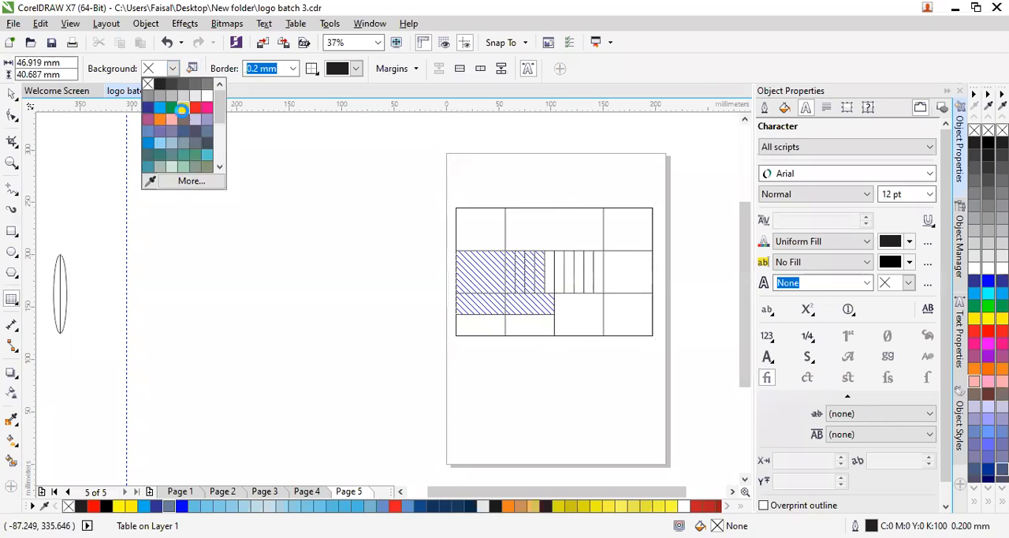
click(183, 108)
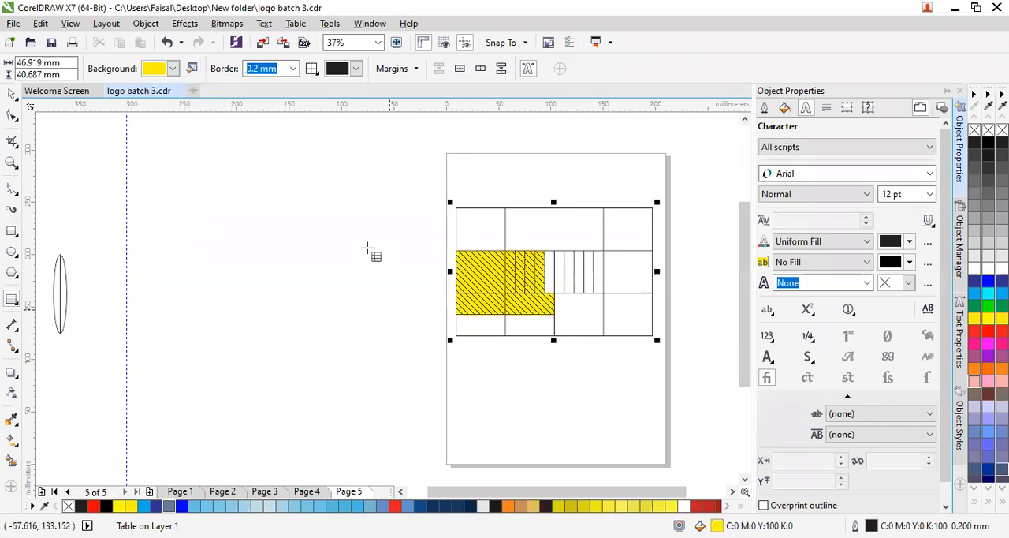
- Deselect the yellow table cells and undo the table work until the table is gone from the page
click(173, 70)
click(336, 221)
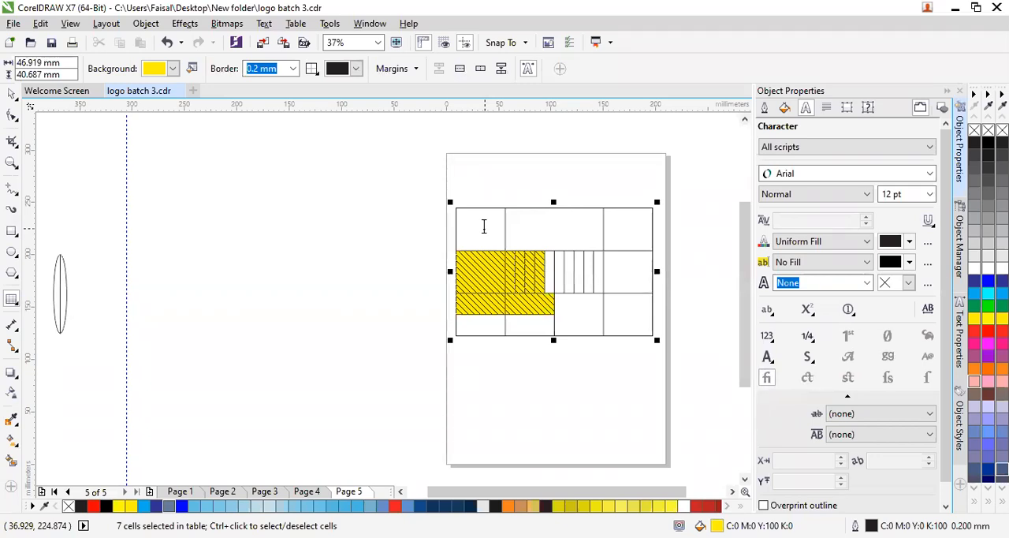
key(Escape)
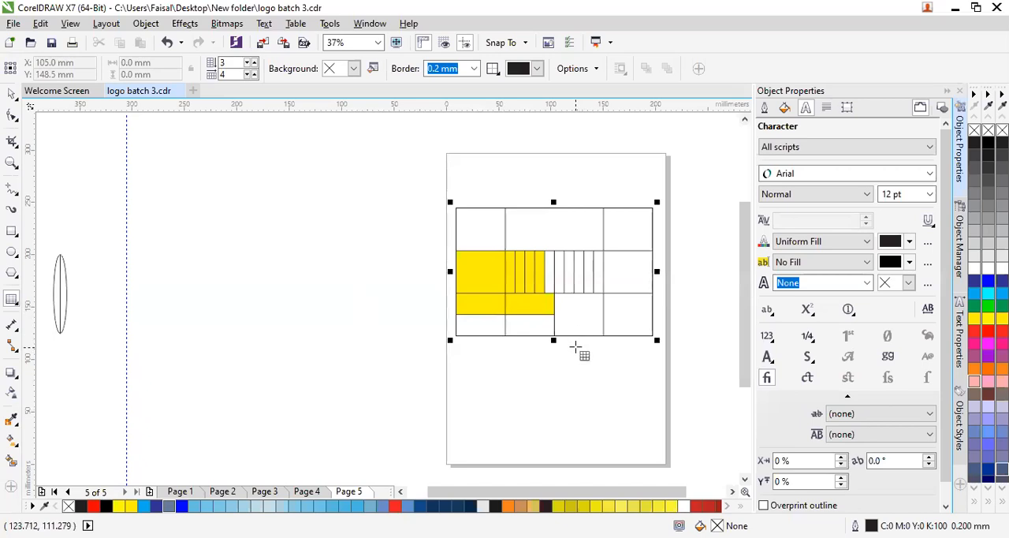
key(ctrl+z)
key(ctrl+z)
key(ctrl+z)
key(ctrl+z)
key(ctrl+z)
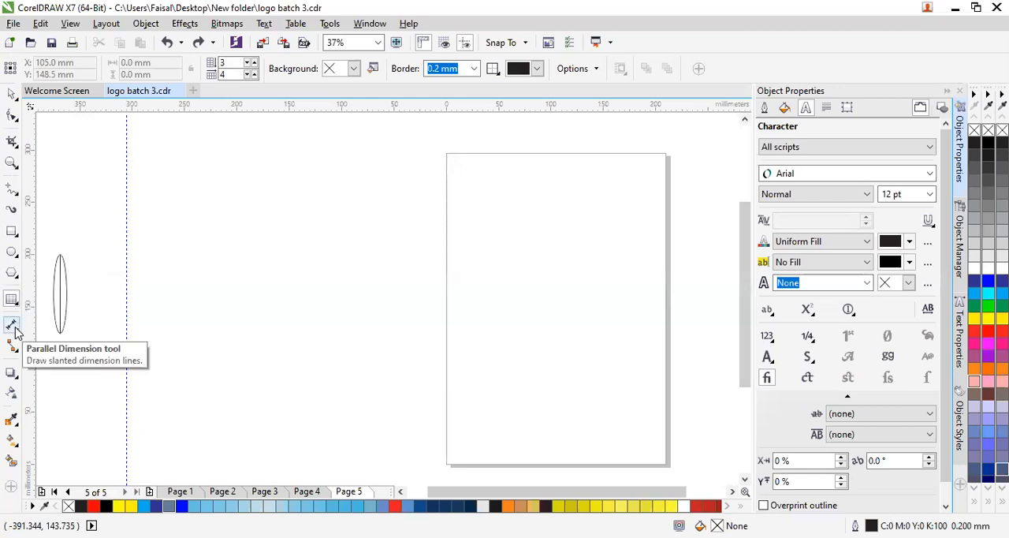
click(17, 194)
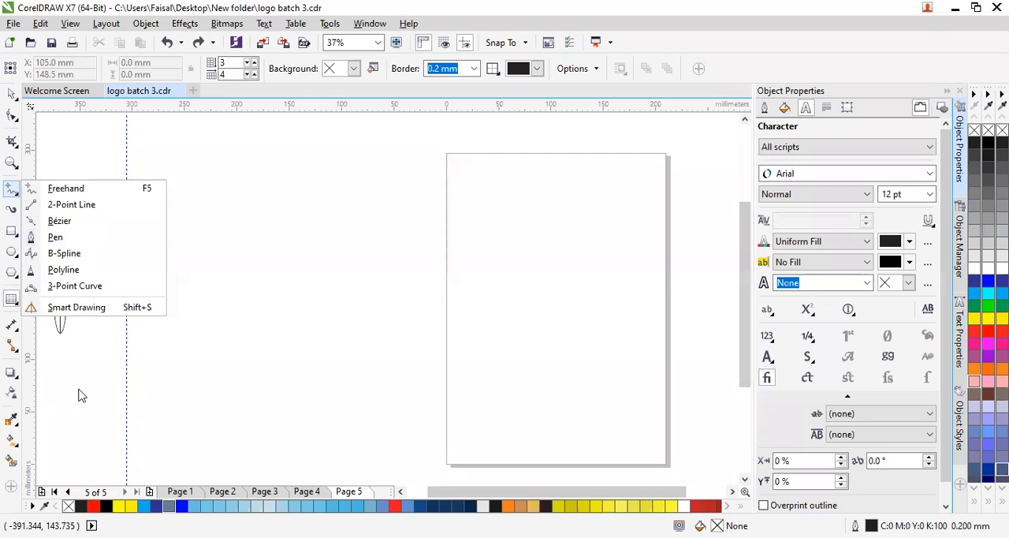
click(50, 374)
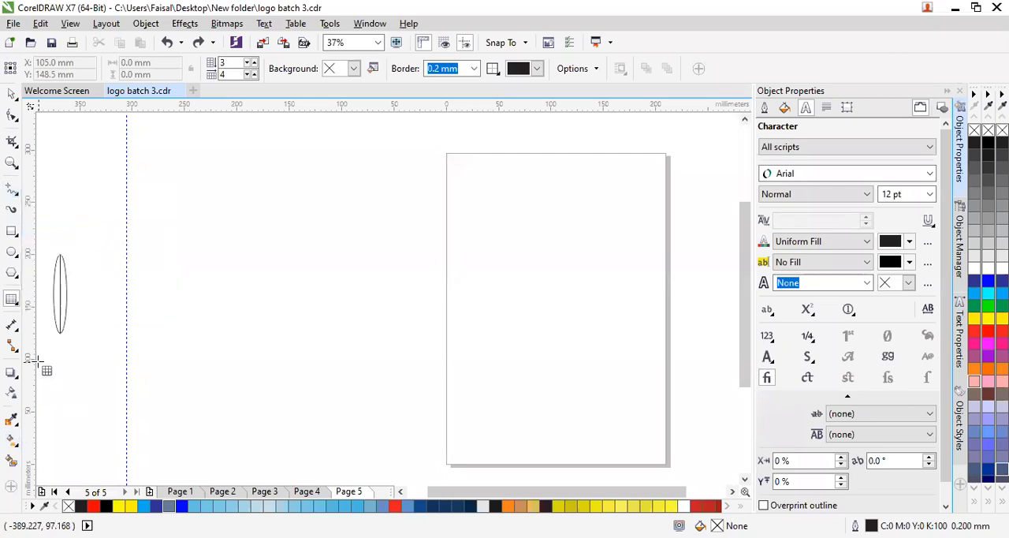
- Try a slightly slanted parallel dimension in the upper part of the blank page, then delete it
click(16, 328)
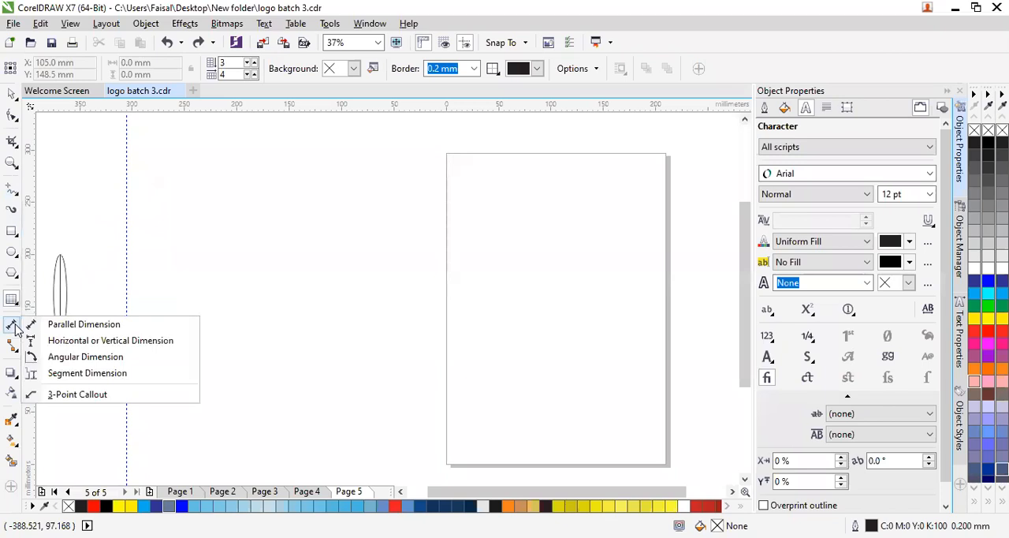
click(76, 325)
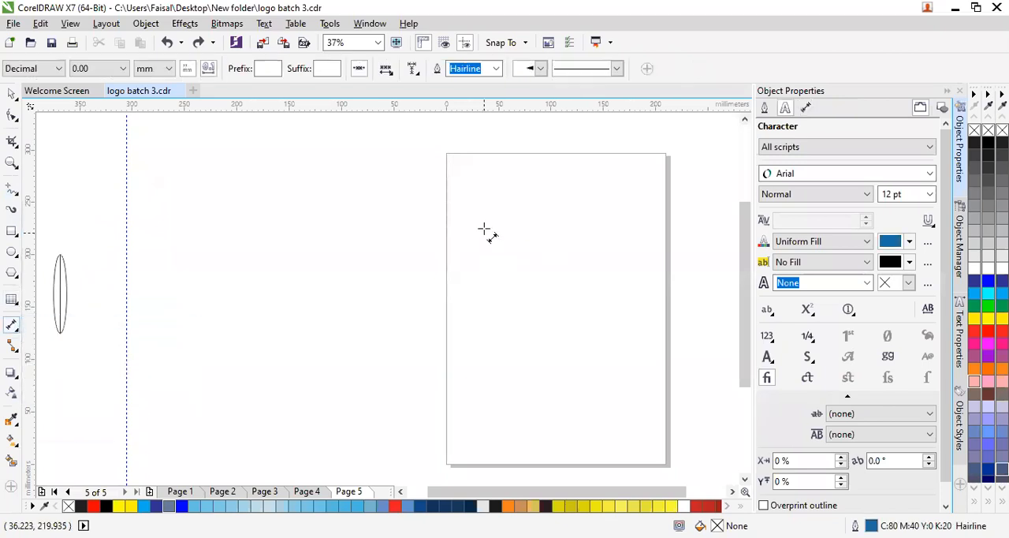
drag(476, 219, 561, 224)
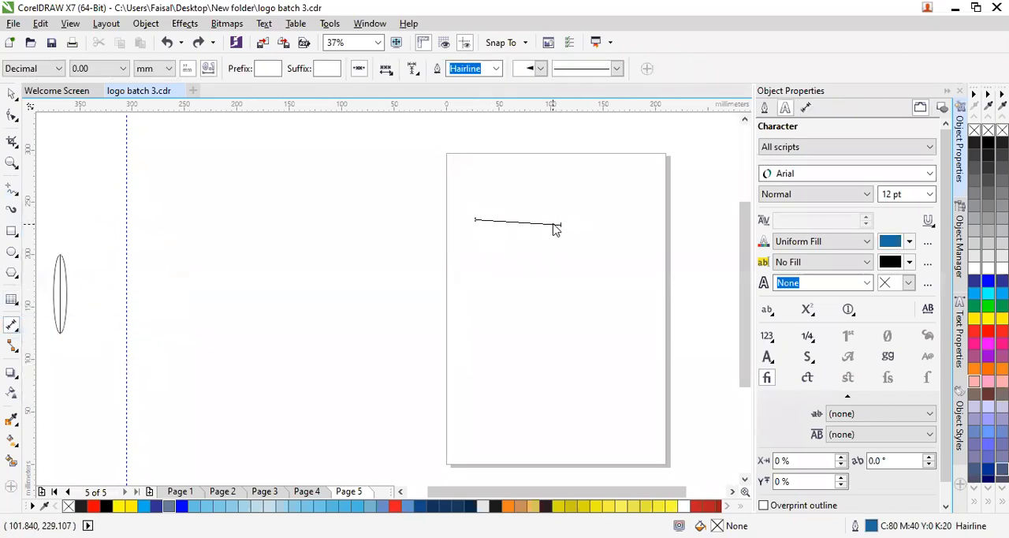
click(591, 278)
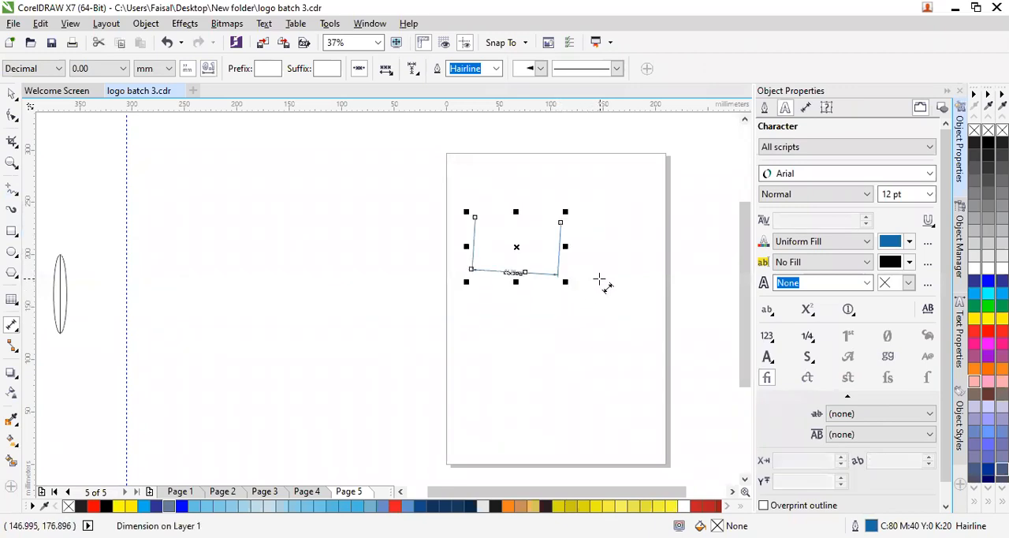
key(Delete)
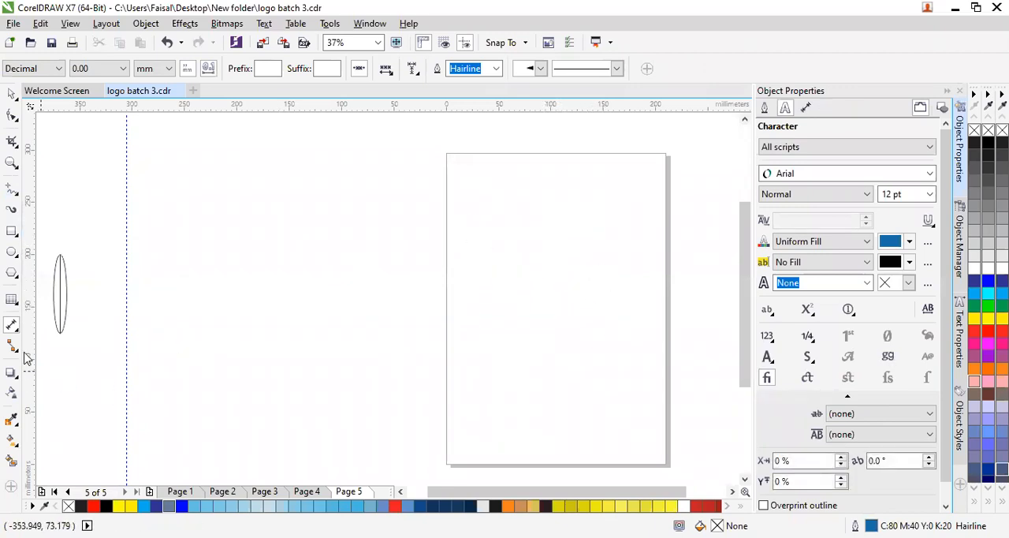
- Draw an ellipse about 107 mm wide and 83 mm high near the middle of the page
click(13, 332)
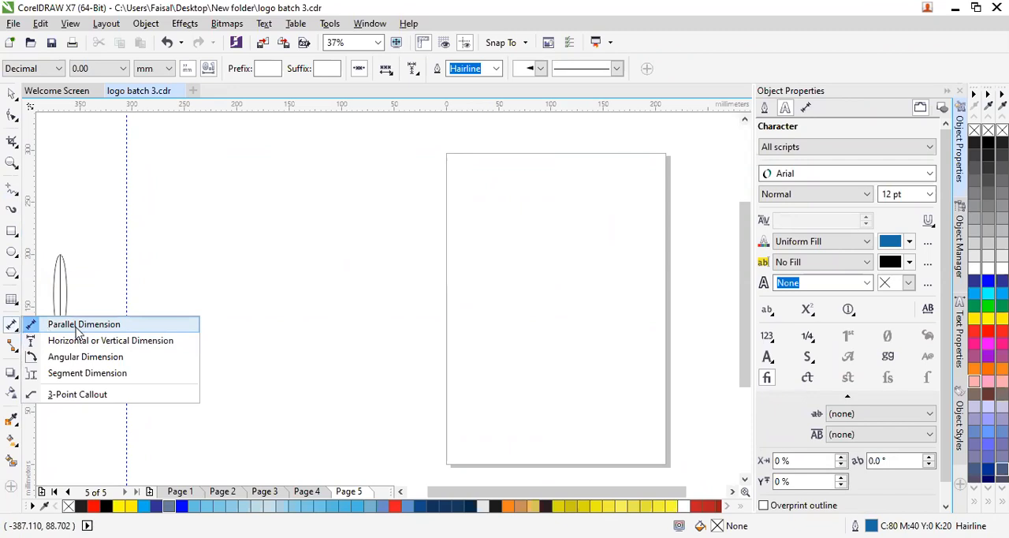
click(77, 330)
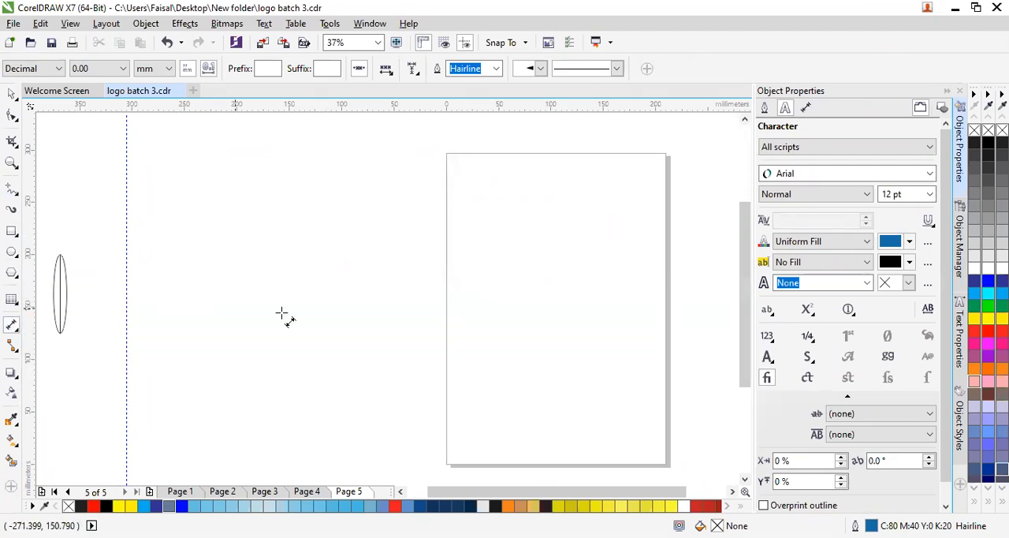
click(11, 252)
drag(498, 244, 613, 332)
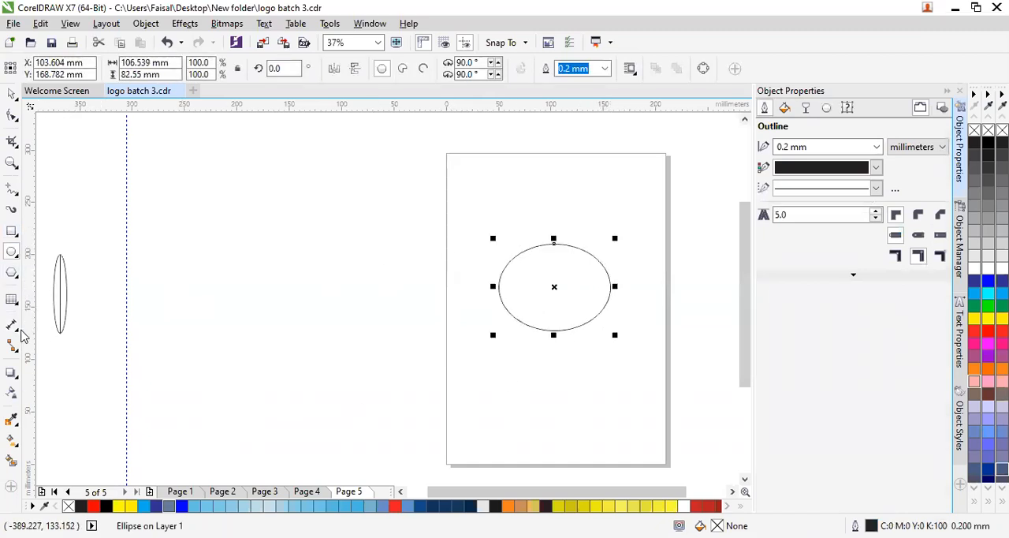
- Add a parallel dimension between the ellipse's left and right quadrants, placing its dimension line below the ellipse
click(17, 328)
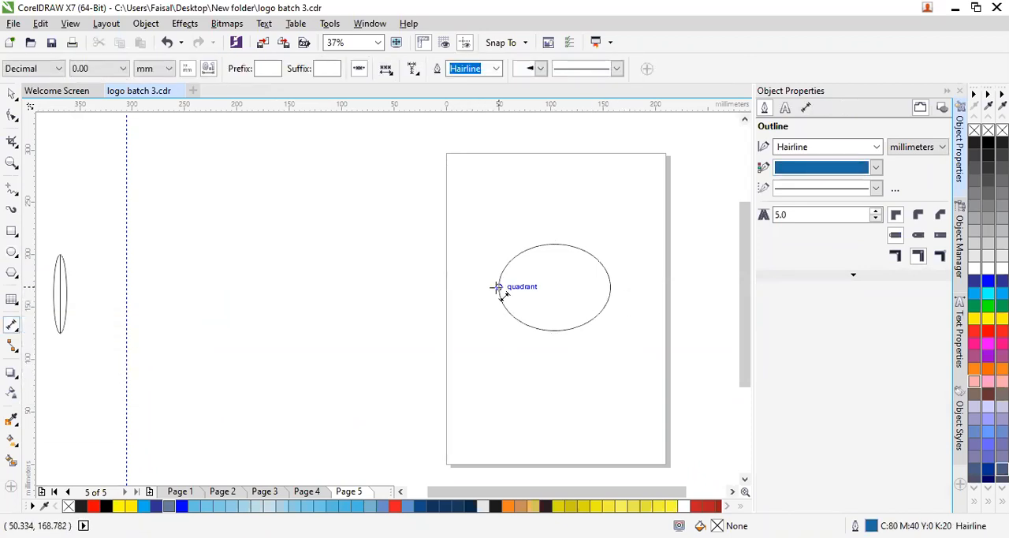
drag(499, 287, 616, 289)
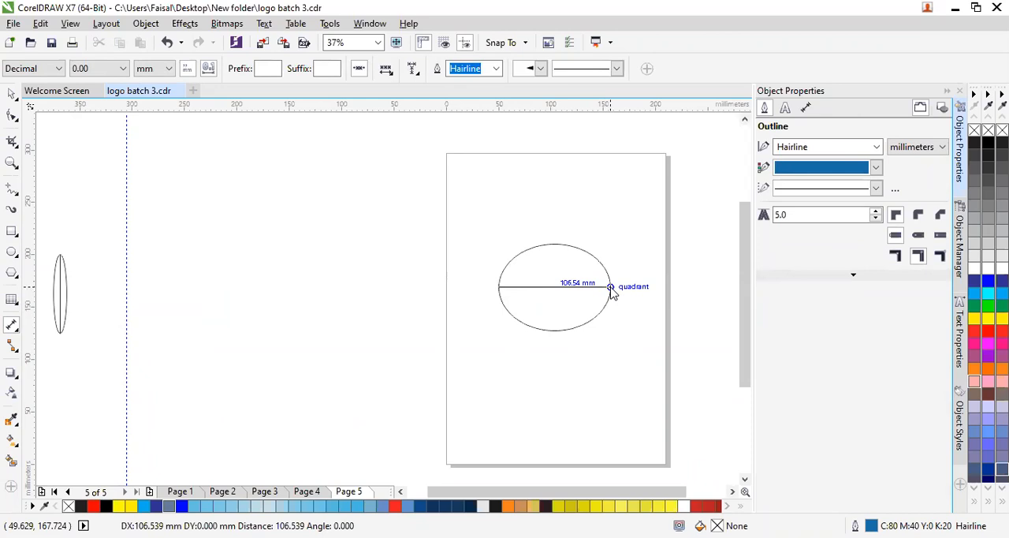
drag(613, 290, 611, 289)
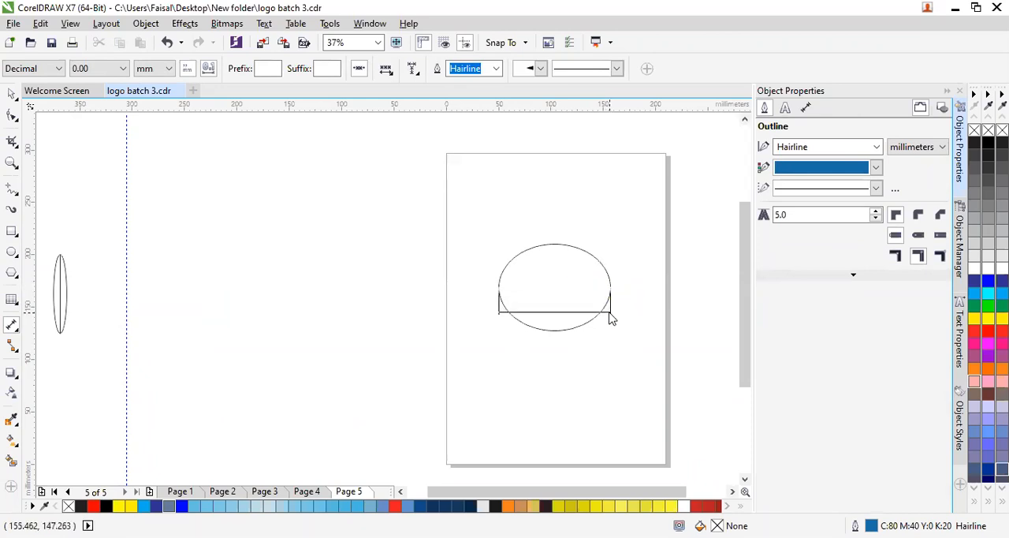
click(612, 351)
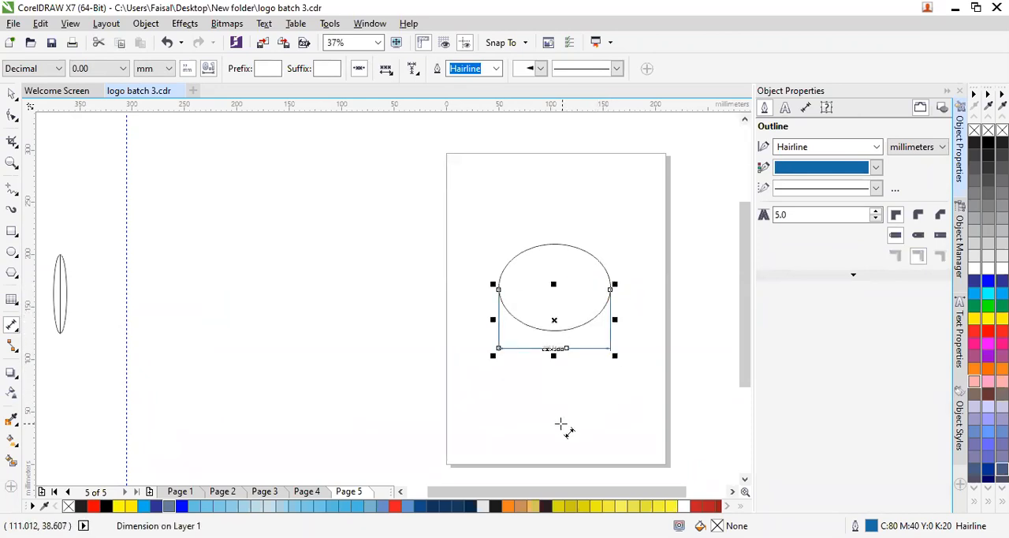
key(Escape)
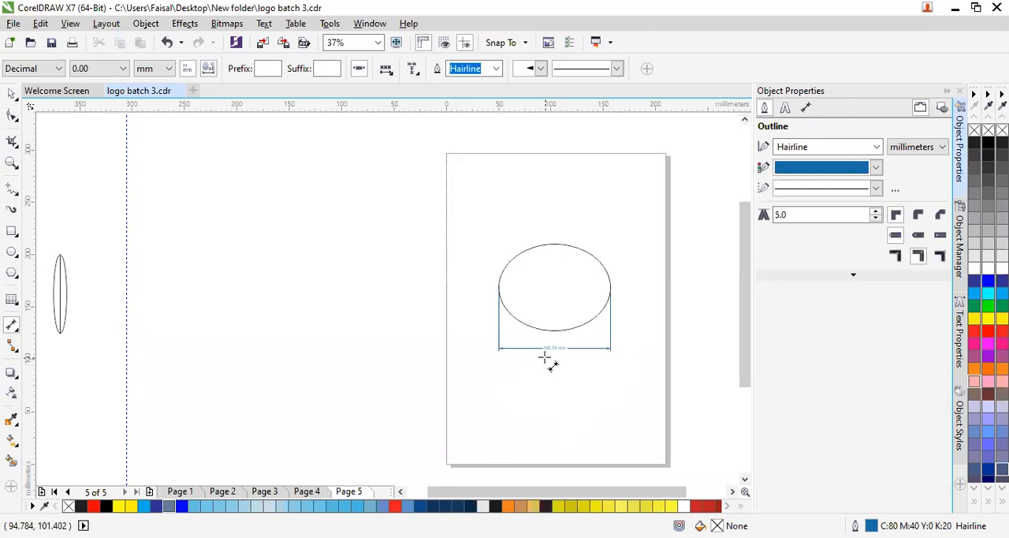
- Add a vertical dimension from the ellipse's top quadrant to its bottom quadrant, placing its dimension line left of the ellipse
scroll(561, 361, up, 2)
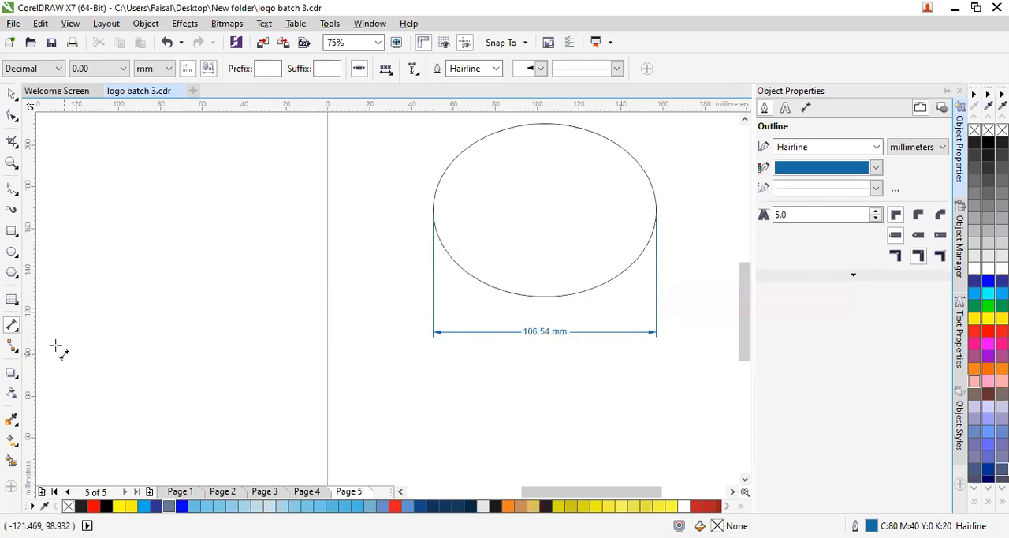
click(11, 328)
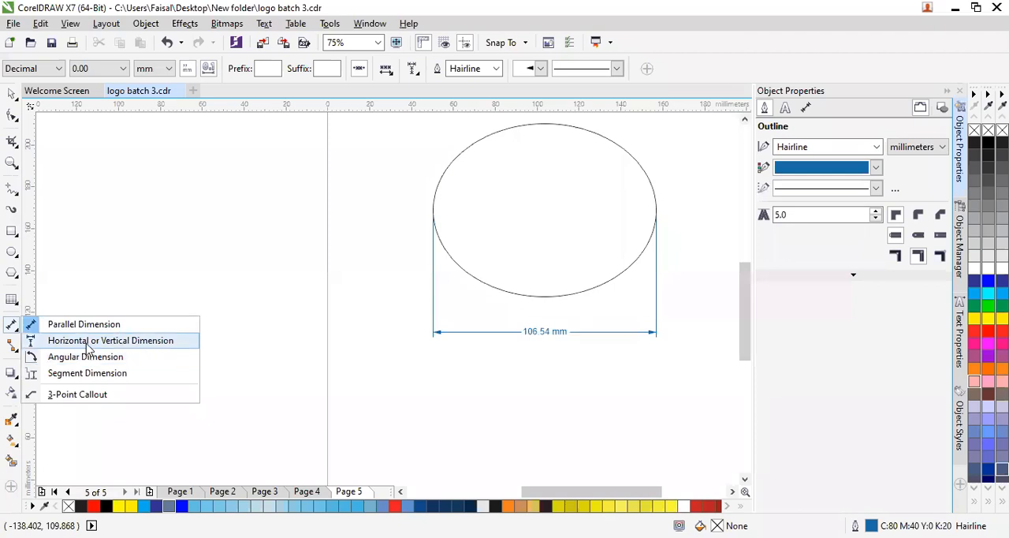
click(87, 341)
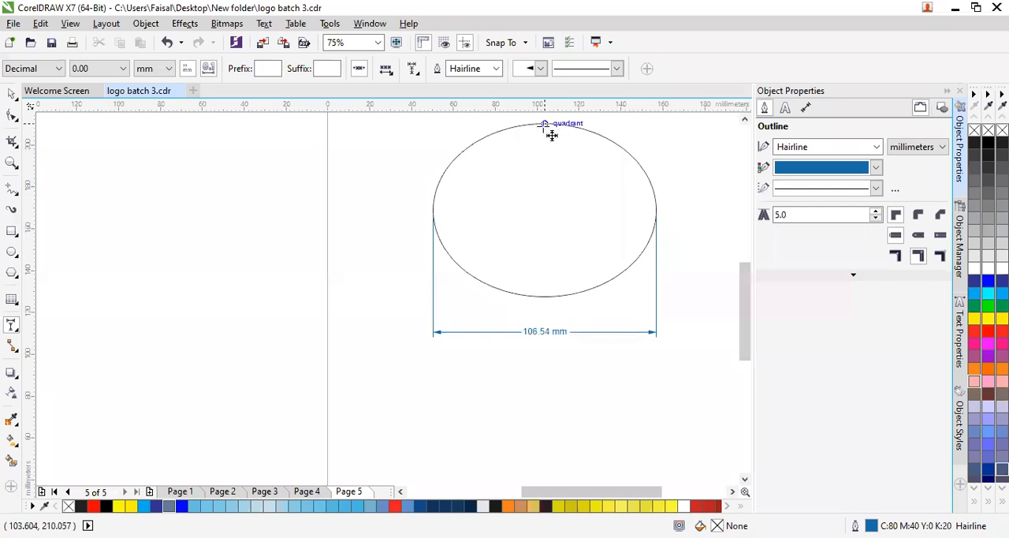
drag(550, 126, 550, 299)
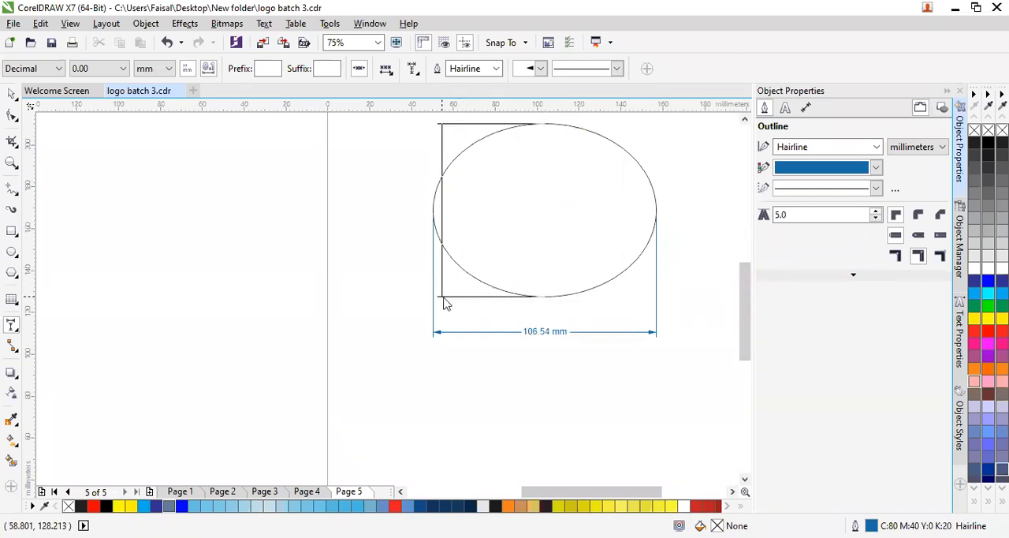
click(374, 304)
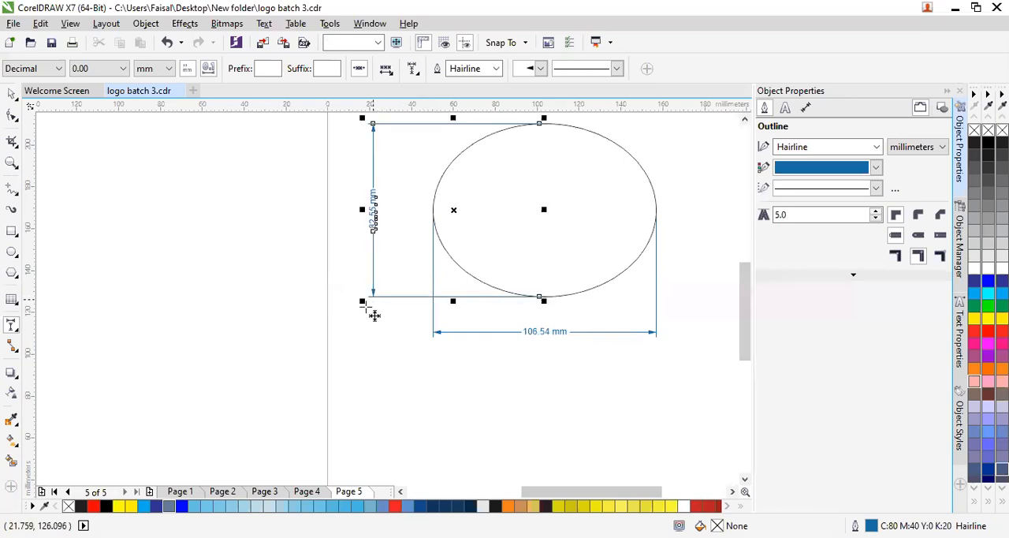
key(Escape)
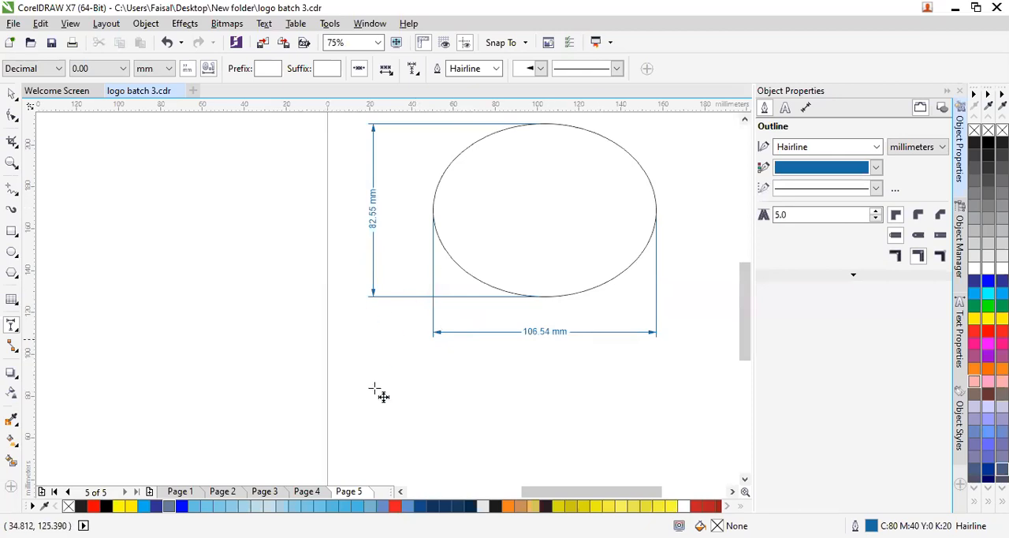
- Place an angular dimension of about 184° inside the ellipse, with its vertex near the ellipse's centre
click(14, 329)
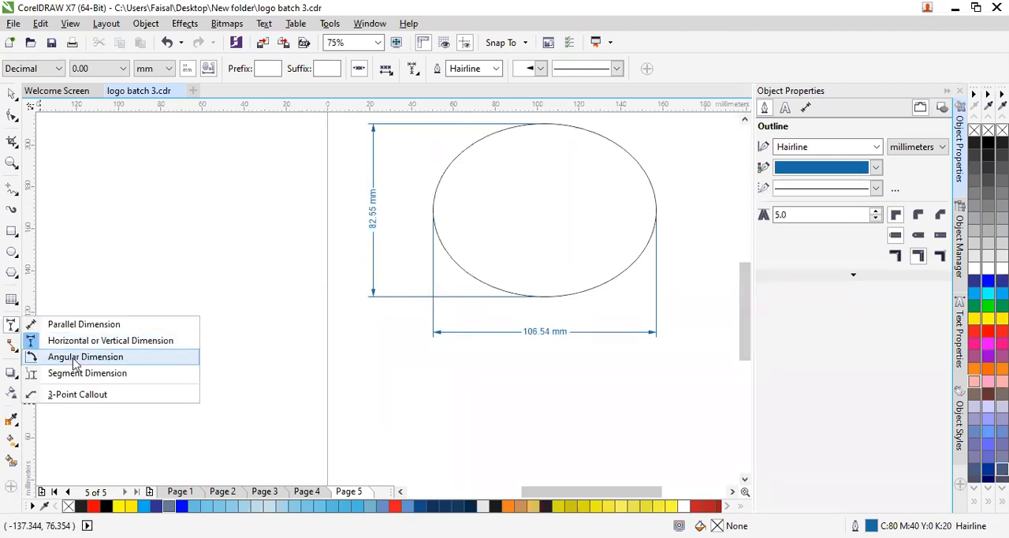
drag(541, 200, 471, 271)
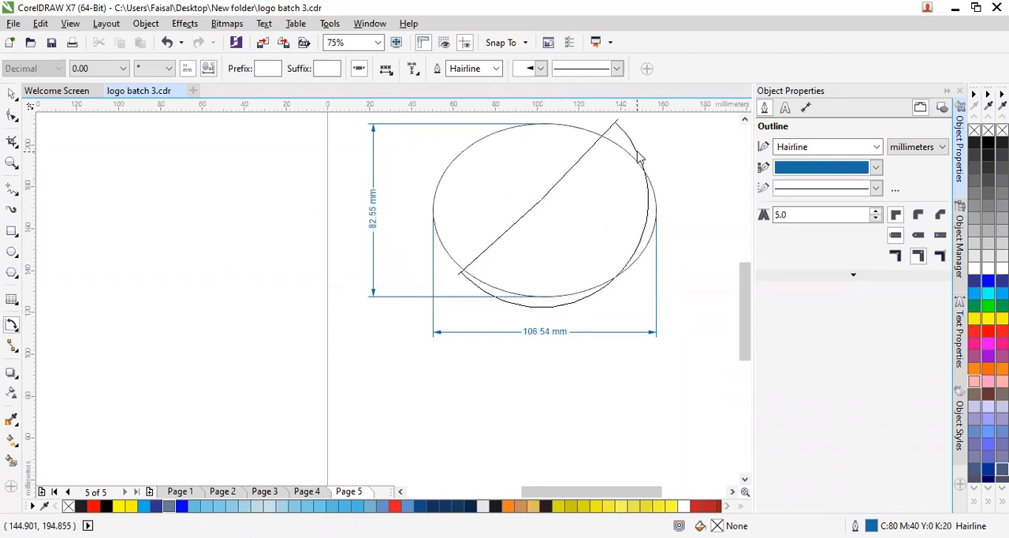
click(596, 187)
click(655, 160)
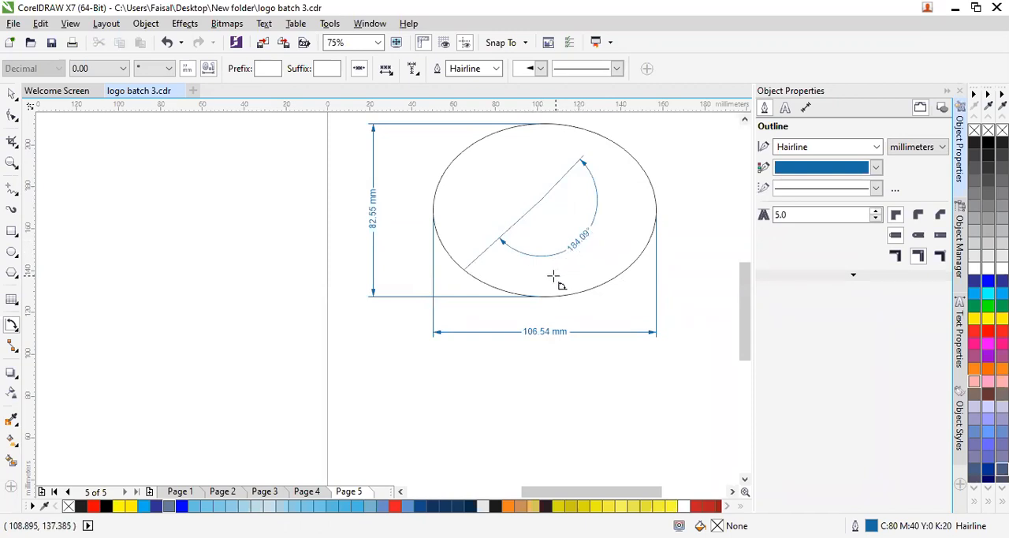
- Try the Segment Dimension tool on the empty area left of the page and around the lower-left end of the ellipse's width dimension
click(15, 330)
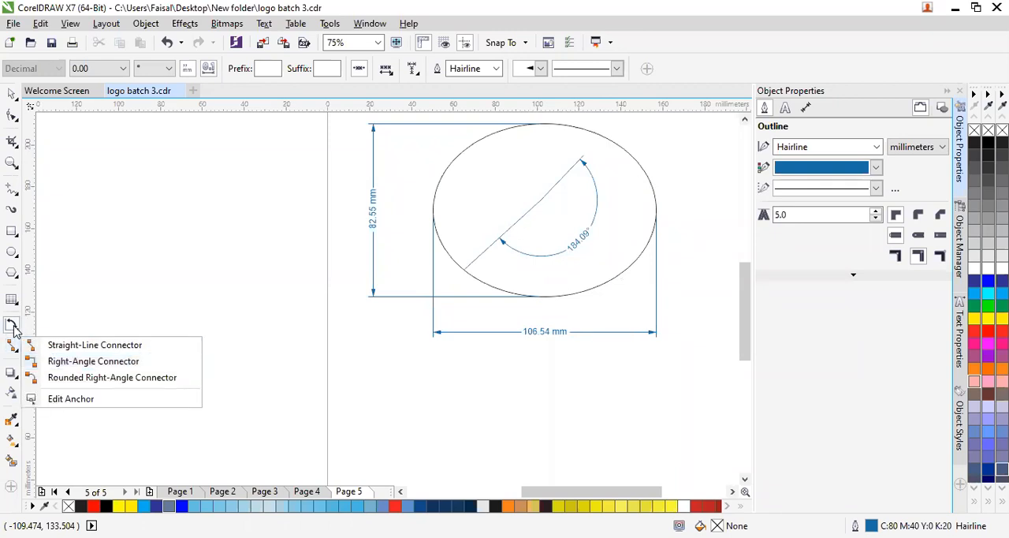
mouse_move(12, 325)
click(58, 373)
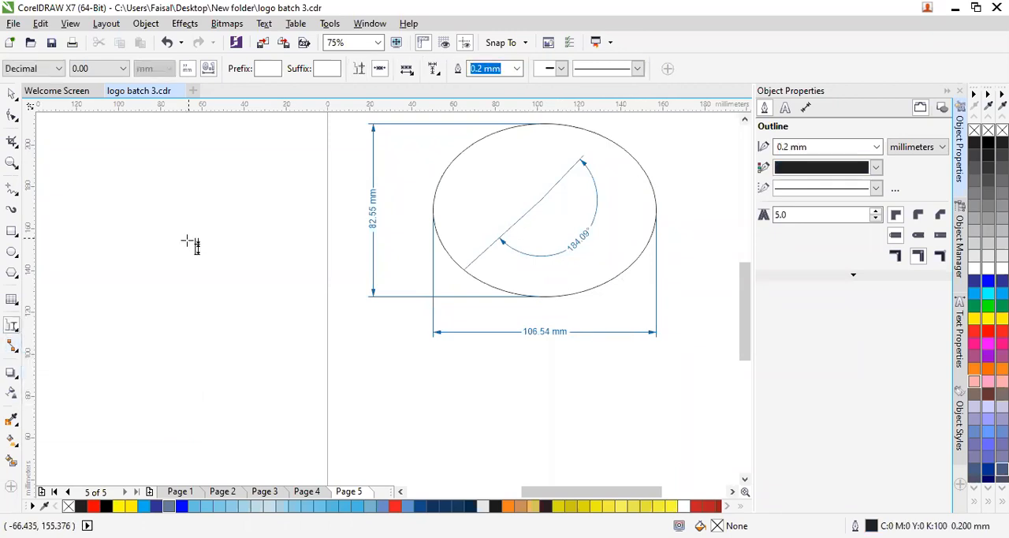
drag(194, 254, 245, 335)
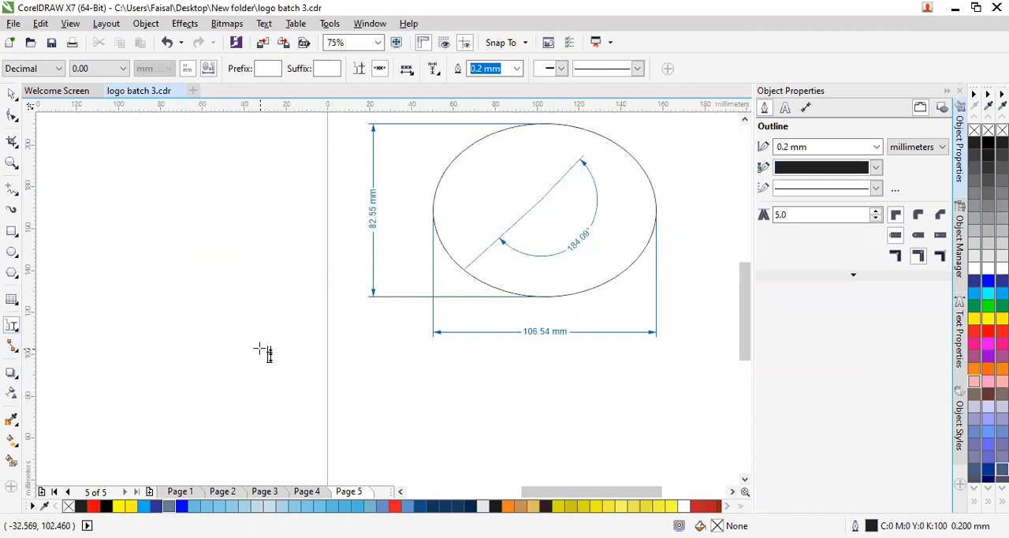
mouse_move(390, 276)
mouse_down()
mouse_move(388, 295)
mouse_move(438, 355)
mouse_up()
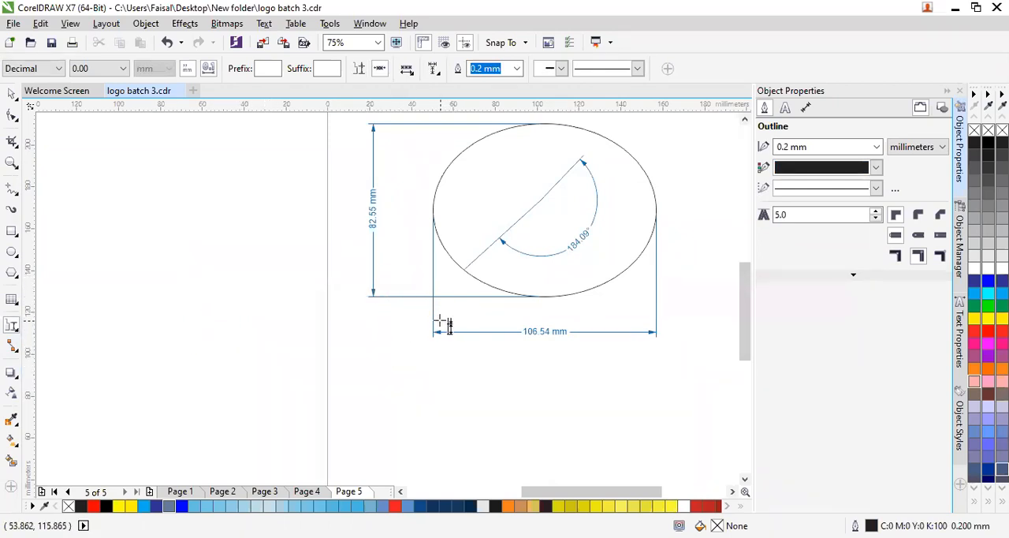
- Draw an angular dimension of about 89° between a horizontal and a vertical arm in the empty area below the ellipse
click(14, 334)
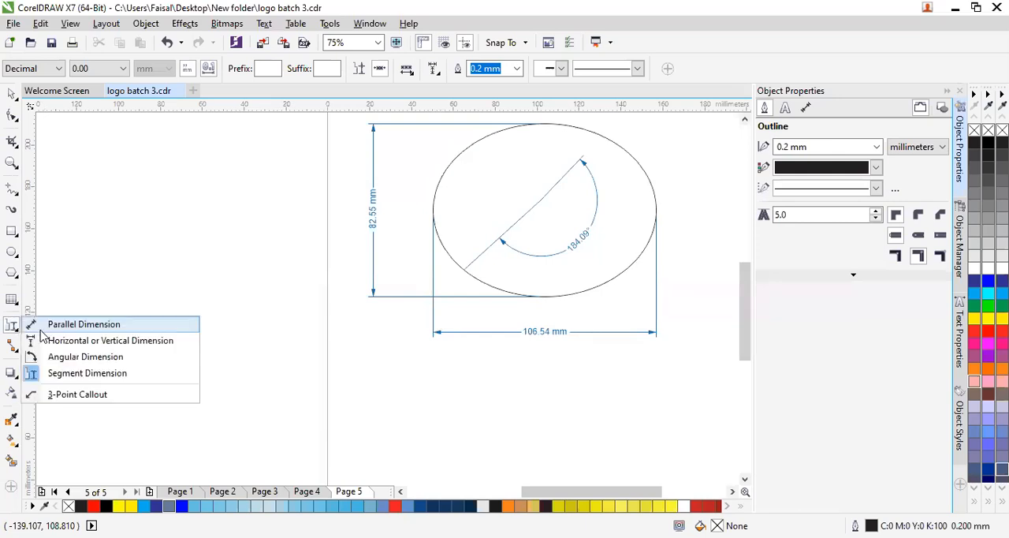
click(69, 358)
drag(394, 378, 513, 382)
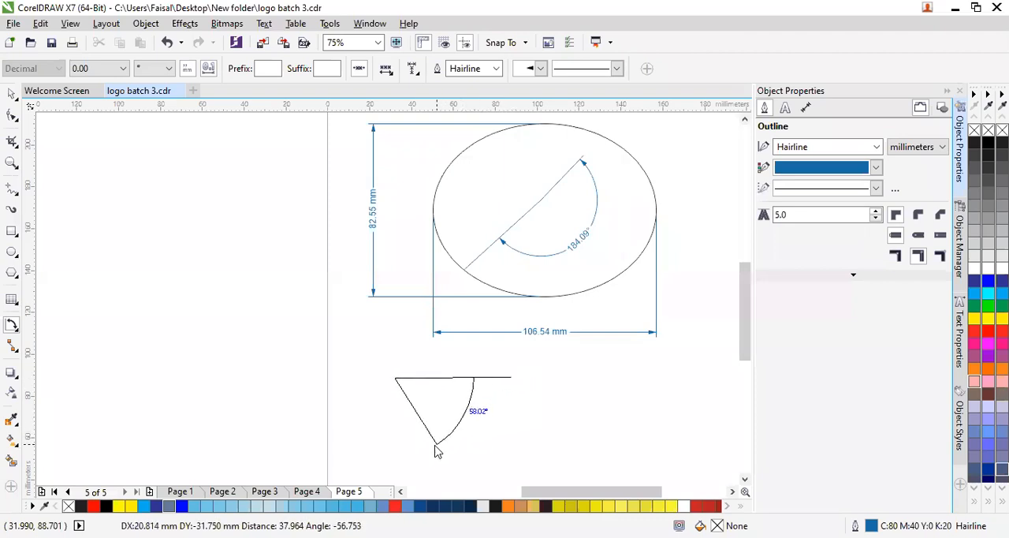
click(399, 459)
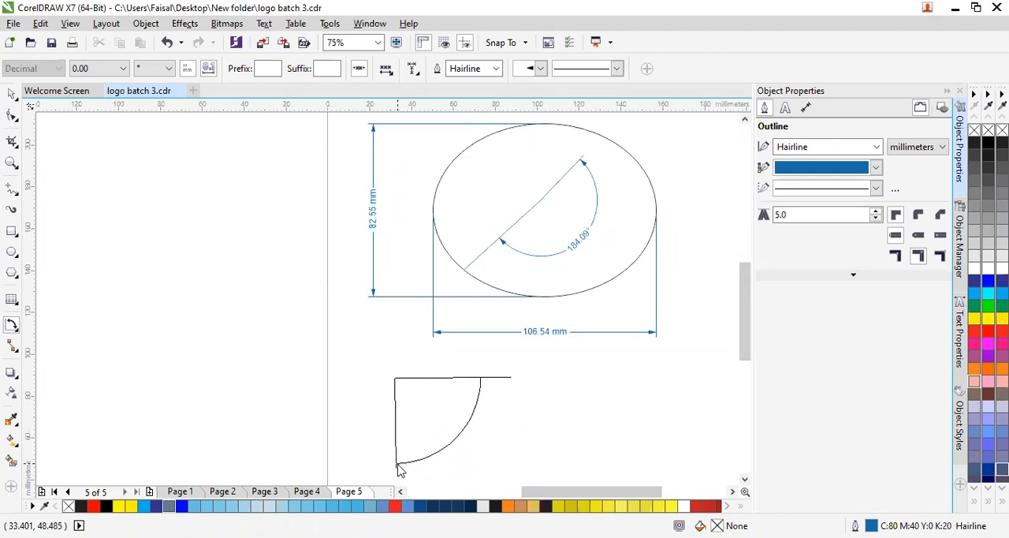
click(400, 469)
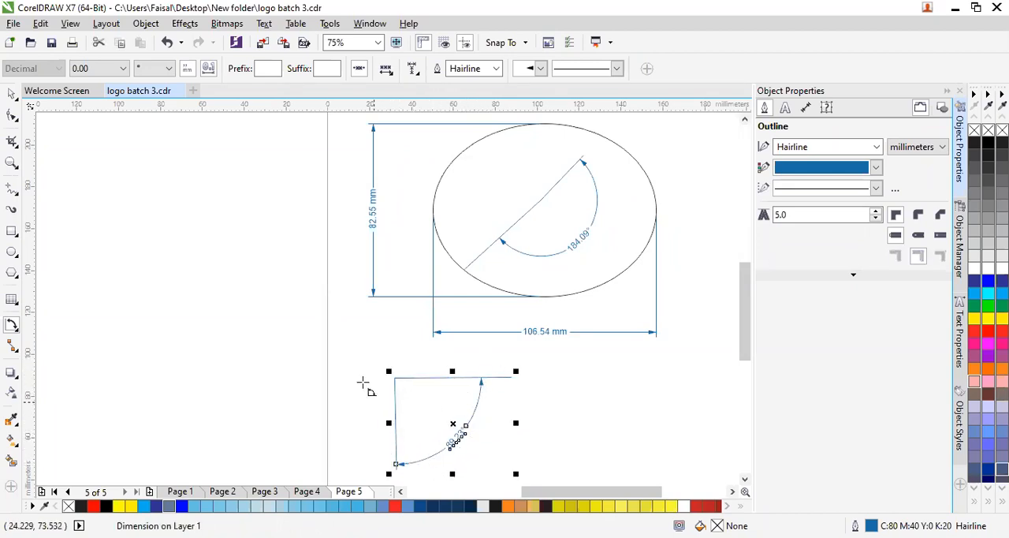
- Draw an open angle outside the page's left edge with the Freehand tool, using a near-horizontal and a downward-slanting line, each about 62 mm long
key(Escape)
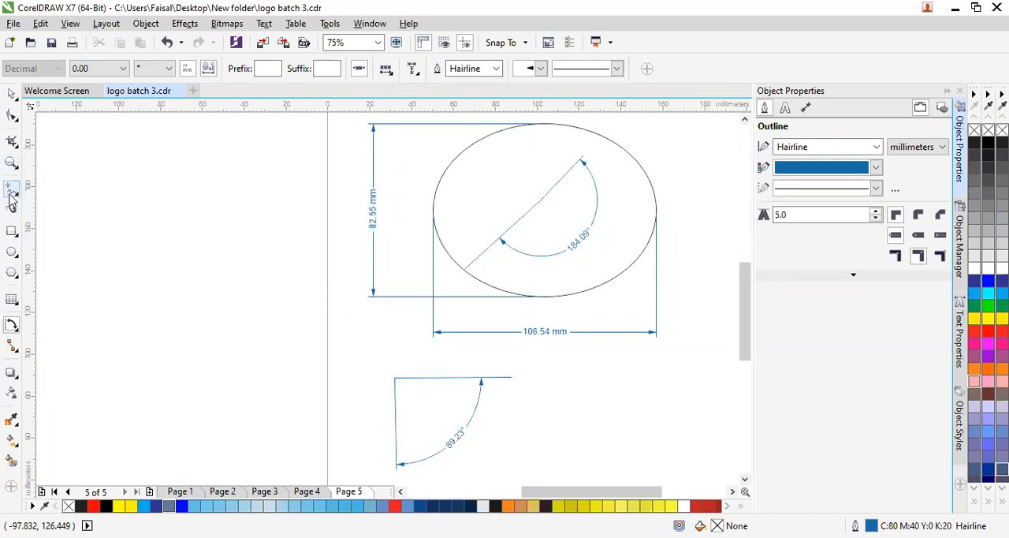
click(11, 194)
click(274, 184)
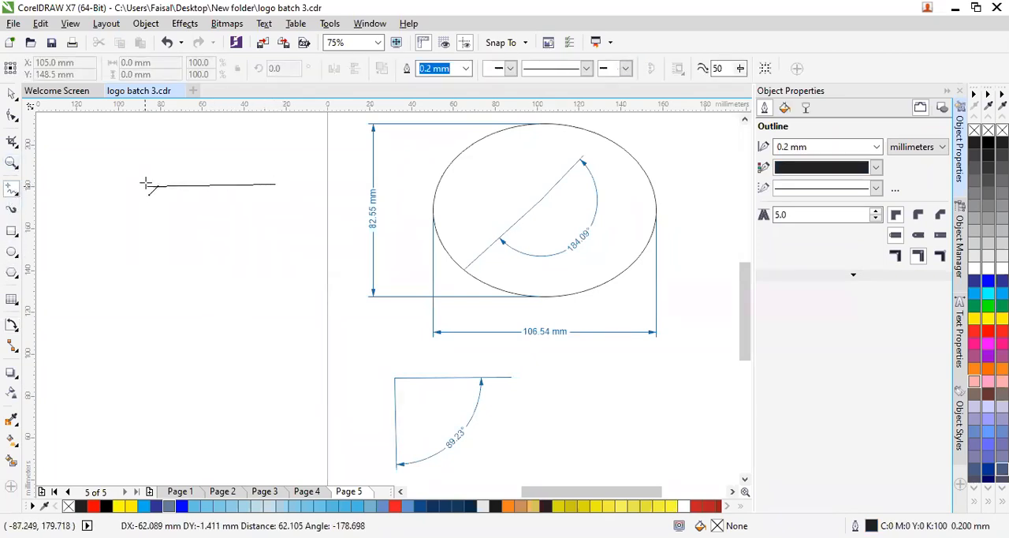
click(145, 181)
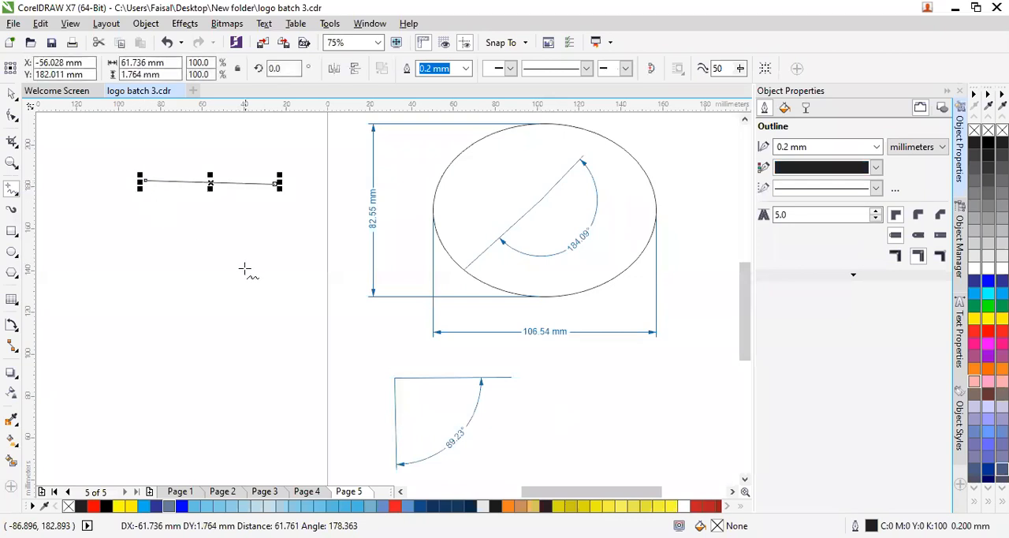
click(145, 181)
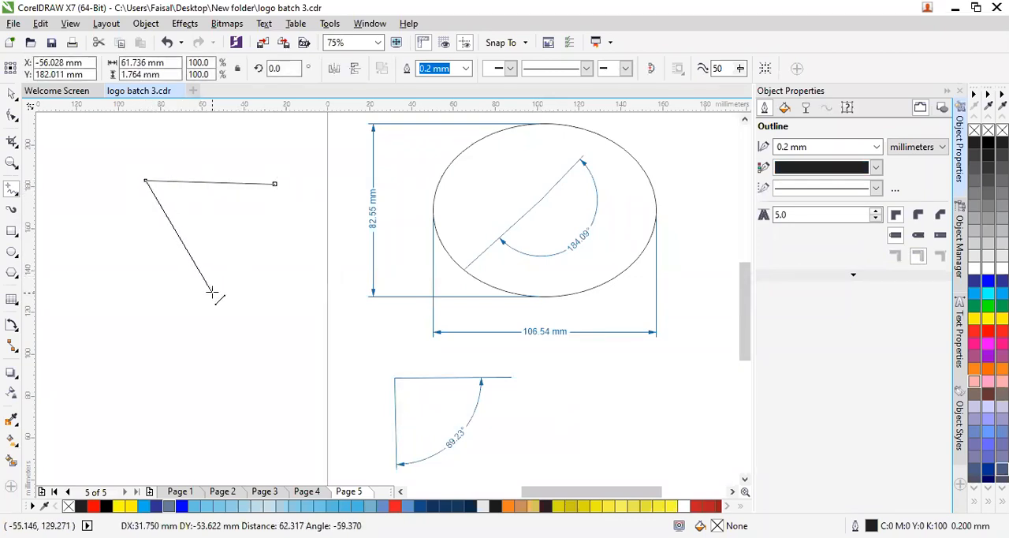
click(210, 294)
click(92, 406)
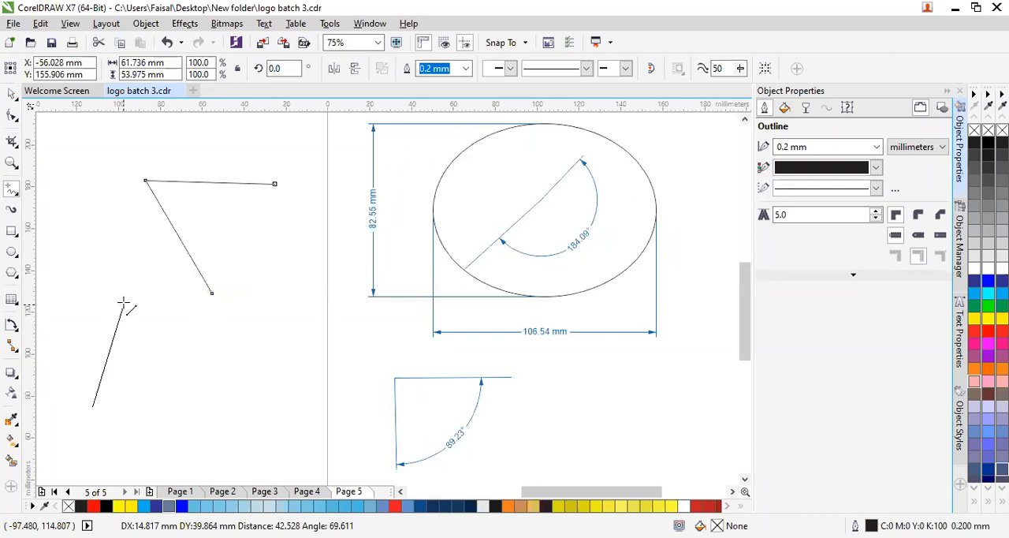
click(107, 372)
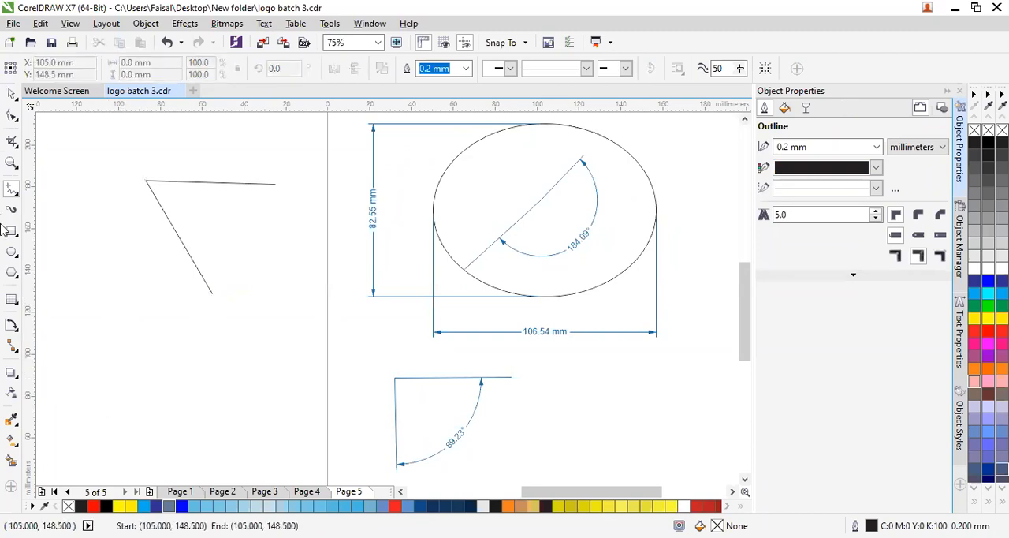
click(10, 328)
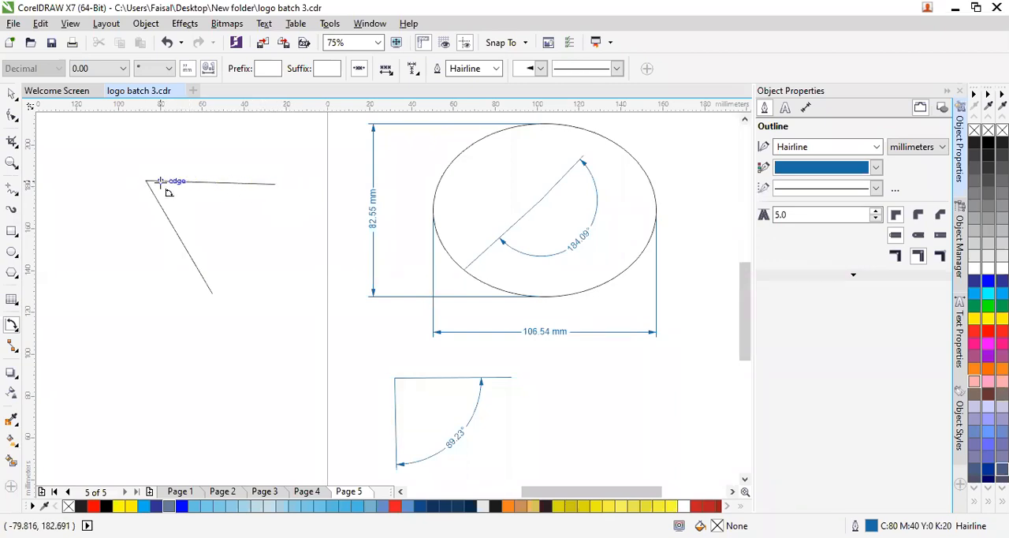
drag(274, 184, 259, 254)
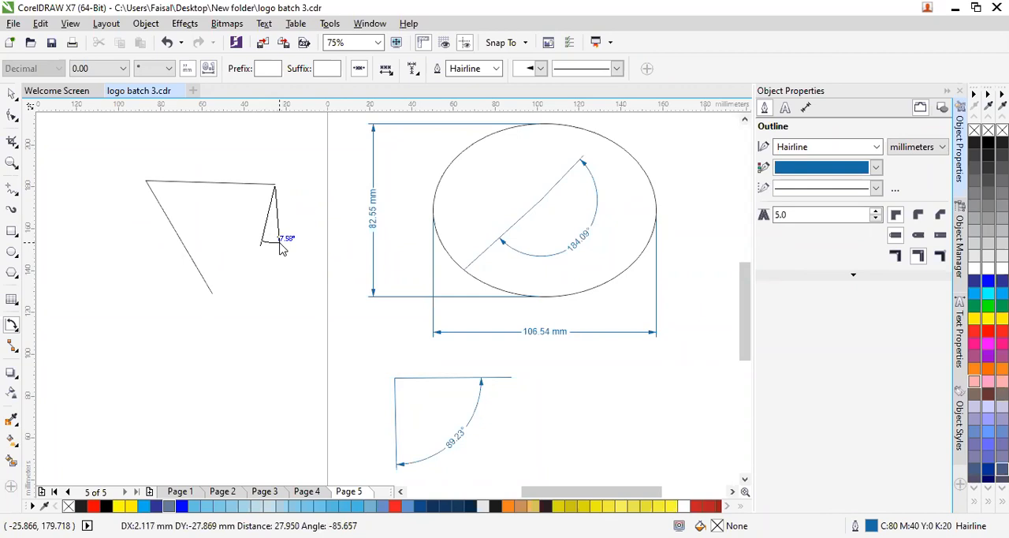
click(296, 219)
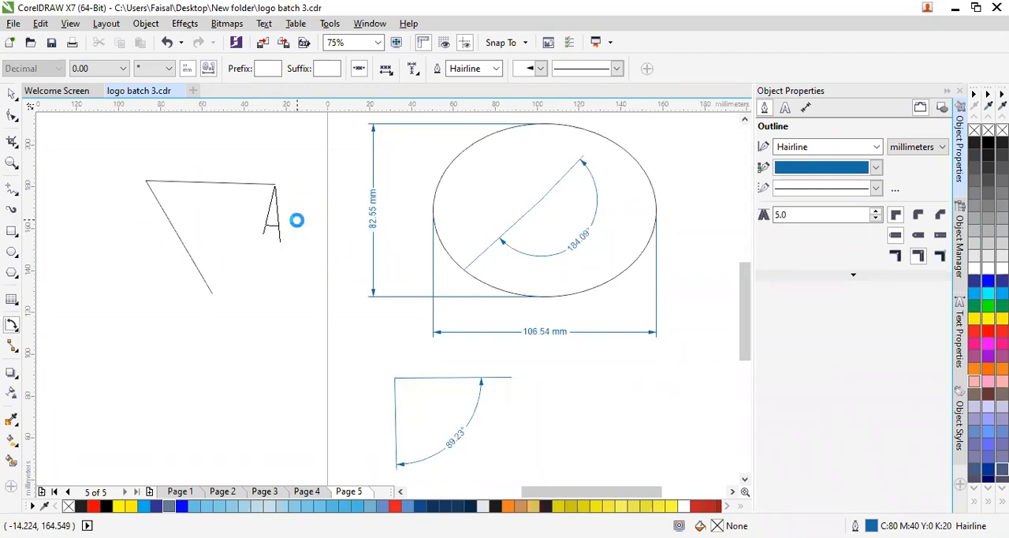
key(Delete)
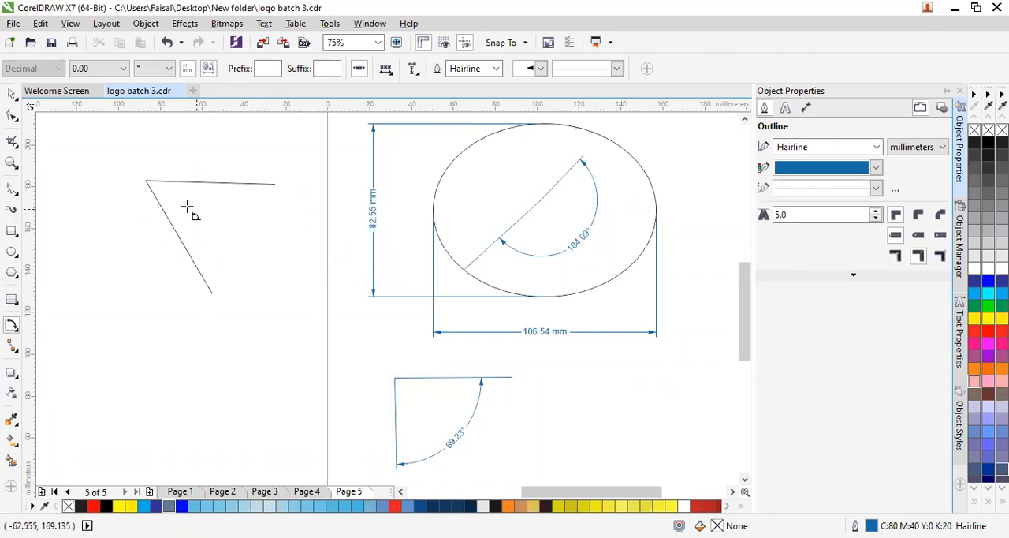
- Add an angular dimension with its vertex at the shared corner of the two lines and its arc between their outer ends
click(151, 186)
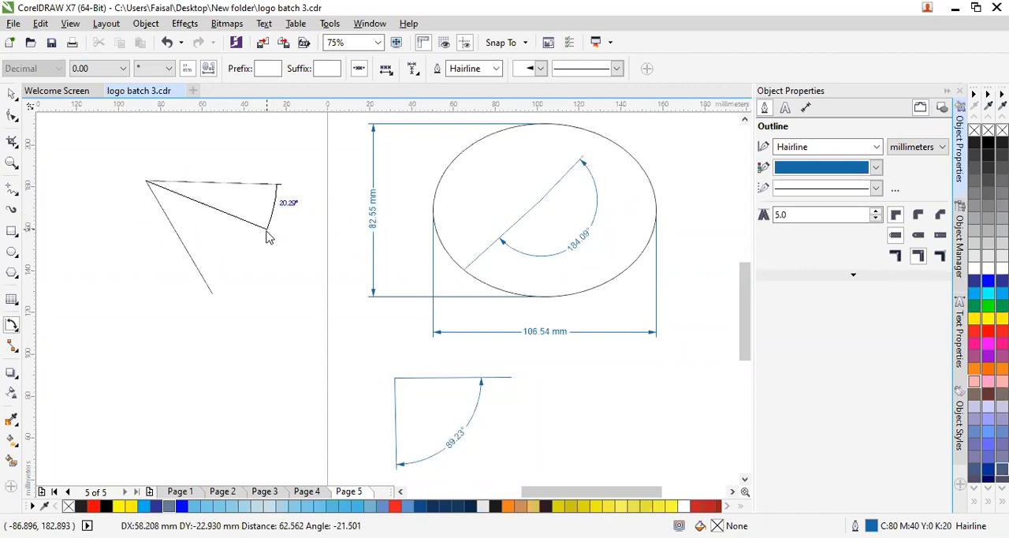
click(213, 292)
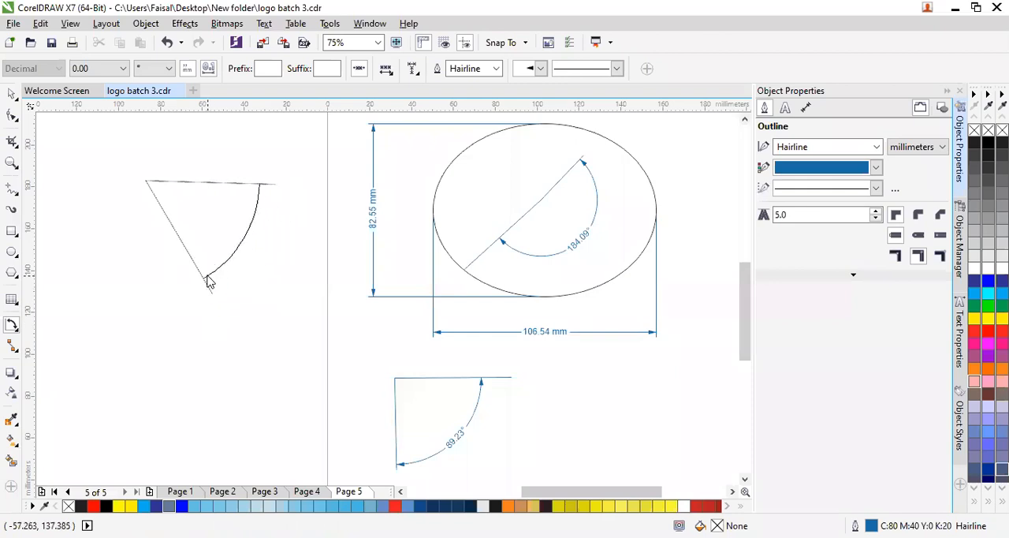
click(211, 293)
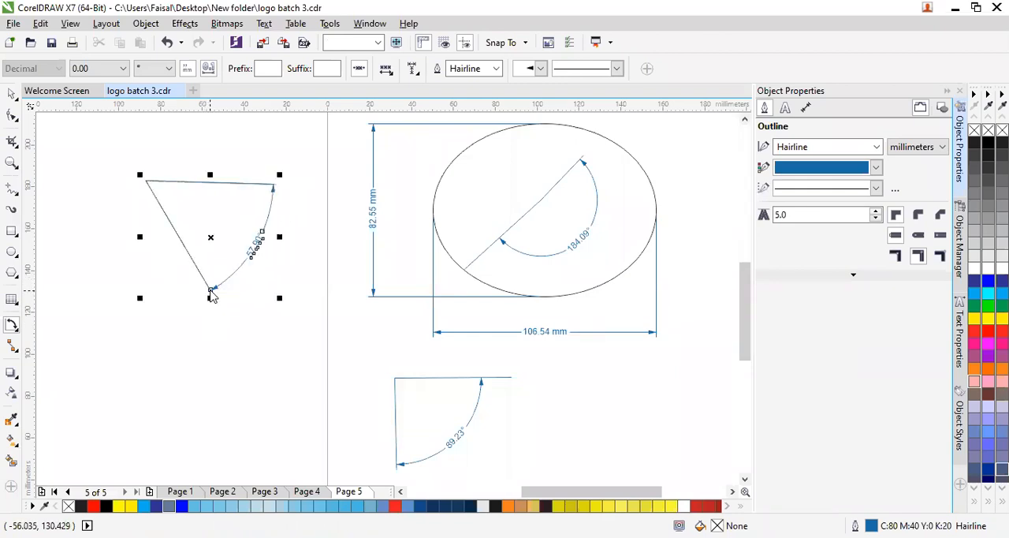
click(224, 348)
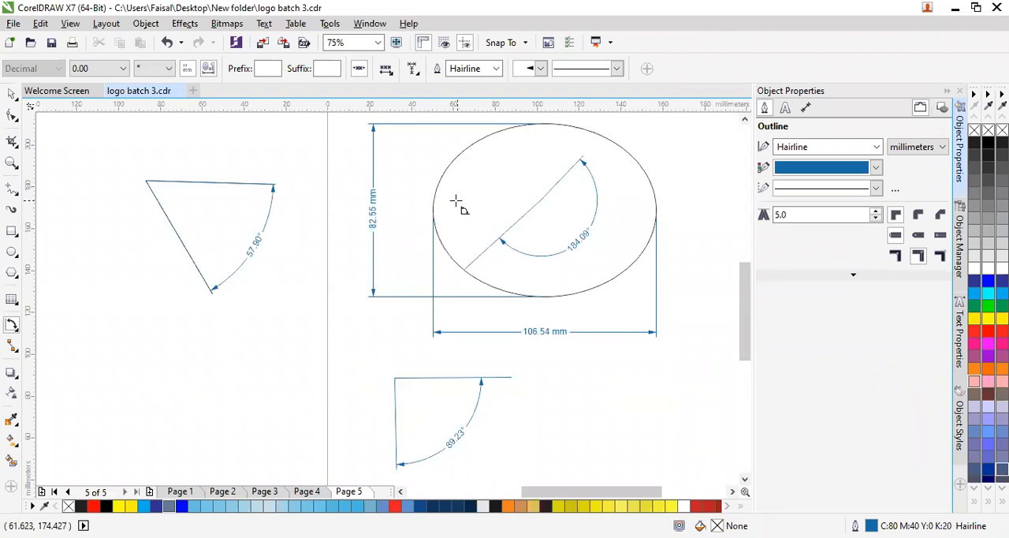
- Draw a straight-line connector in the empty area below the dimensioned angle and reposition its upper end so the connector runs vertically
click(16, 330)
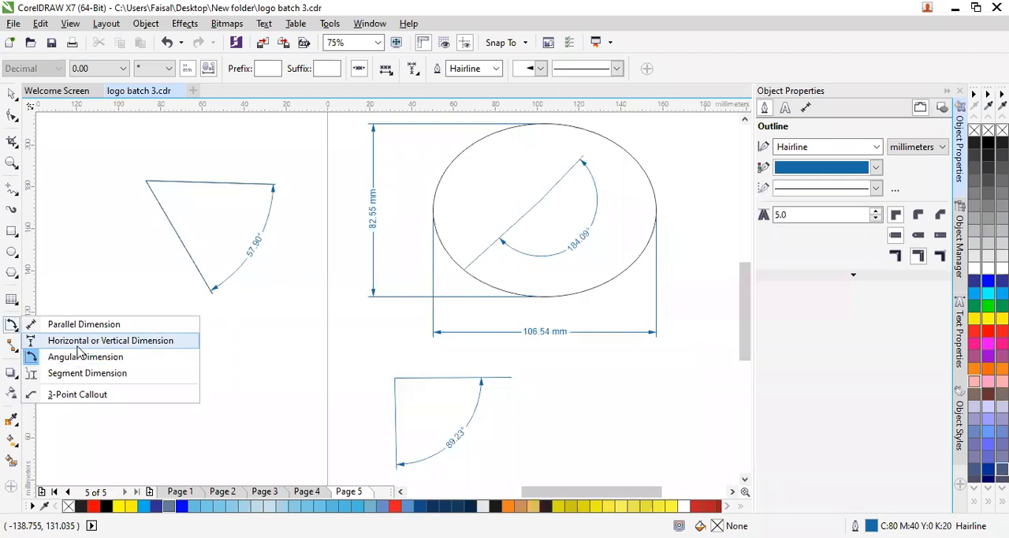
click(199, 439)
click(14, 350)
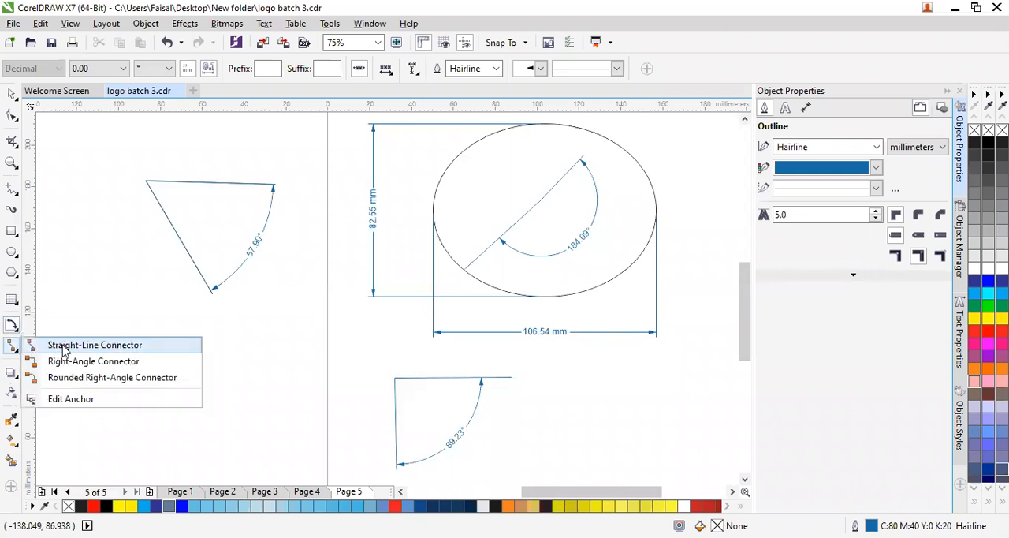
click(63, 346)
drag(106, 320, 142, 448)
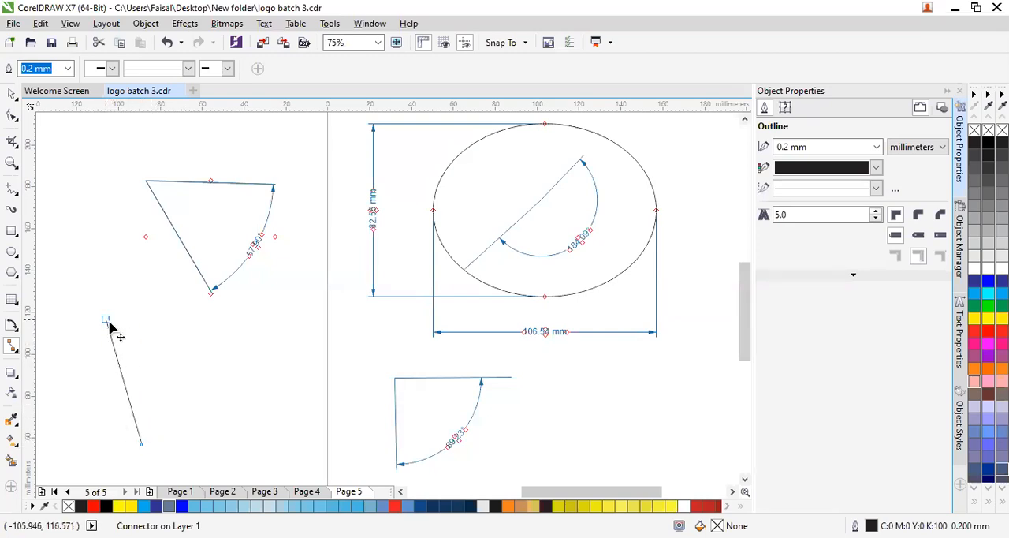
drag(106, 320, 215, 325)
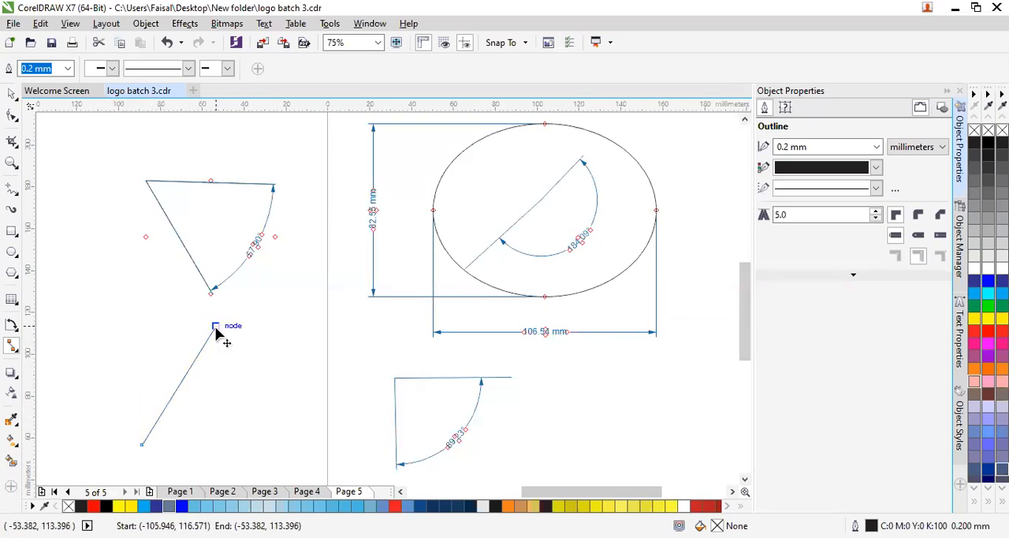
click(255, 354)
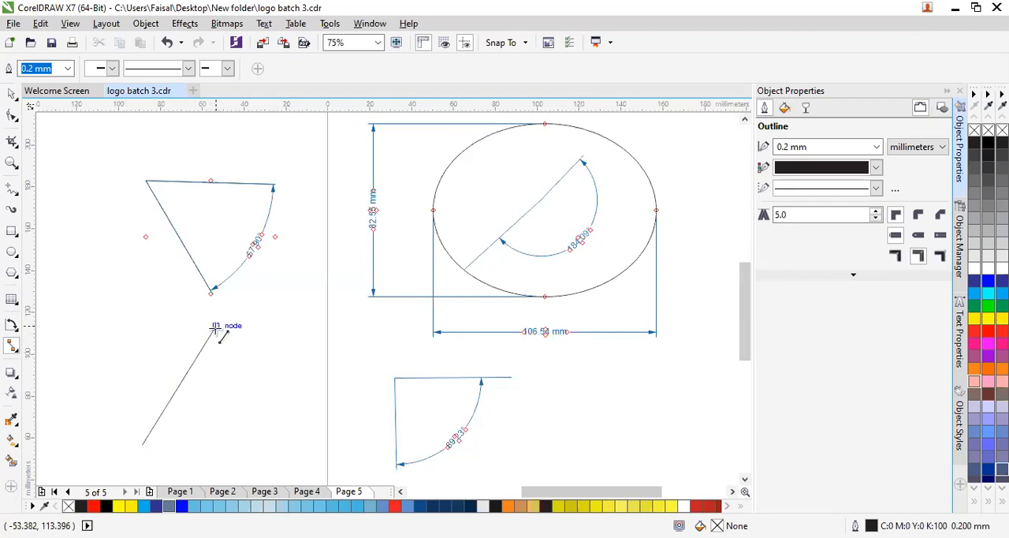
click(215, 326)
drag(217, 326, 142, 323)
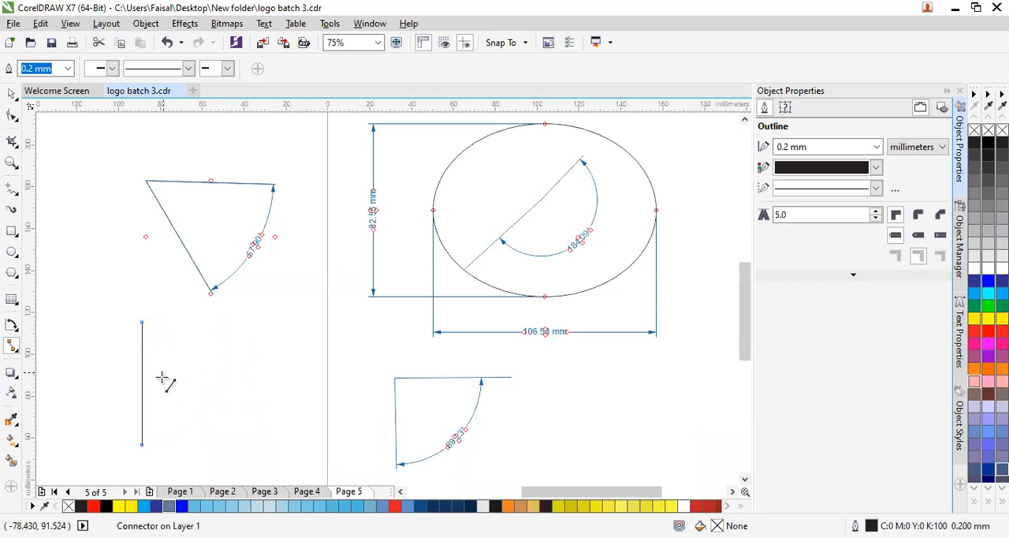
- Draw a right-angle connector beside the vertical connector, running horizontally and turning down at its far end
click(11, 350)
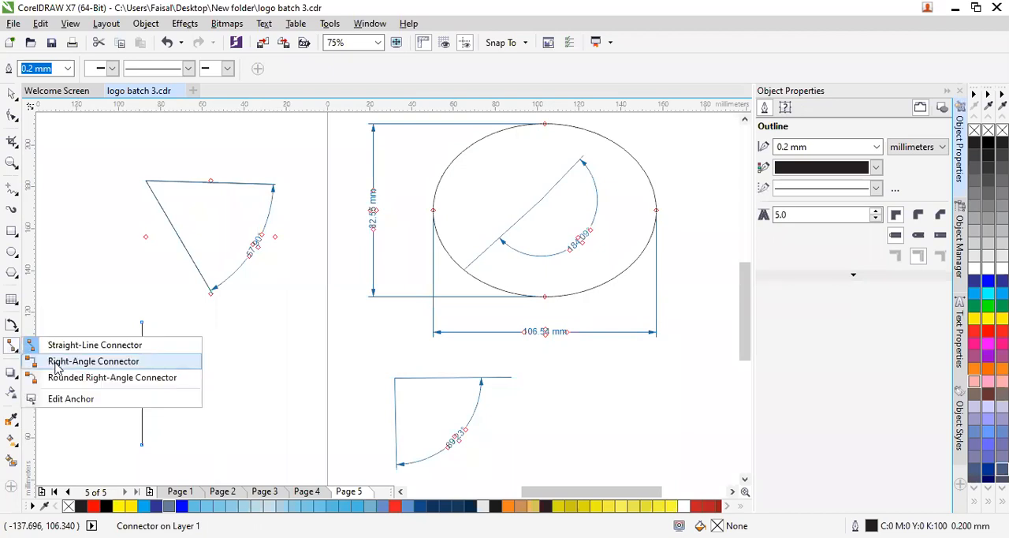
click(79, 362)
mouse_move(199, 325)
mouse_down()
mouse_move(293, 326)
mouse_move(298, 421)
mouse_up()
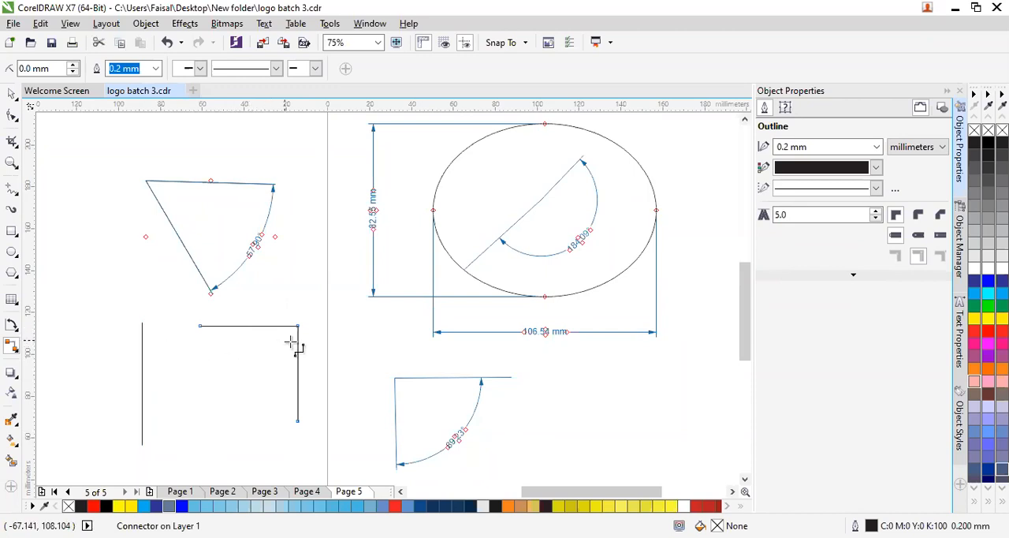
- Draw rounded right-angle connectors between the vertical and right-angle connectors, joining them into a tall outline with rounded corners at both ends
click(10, 353)
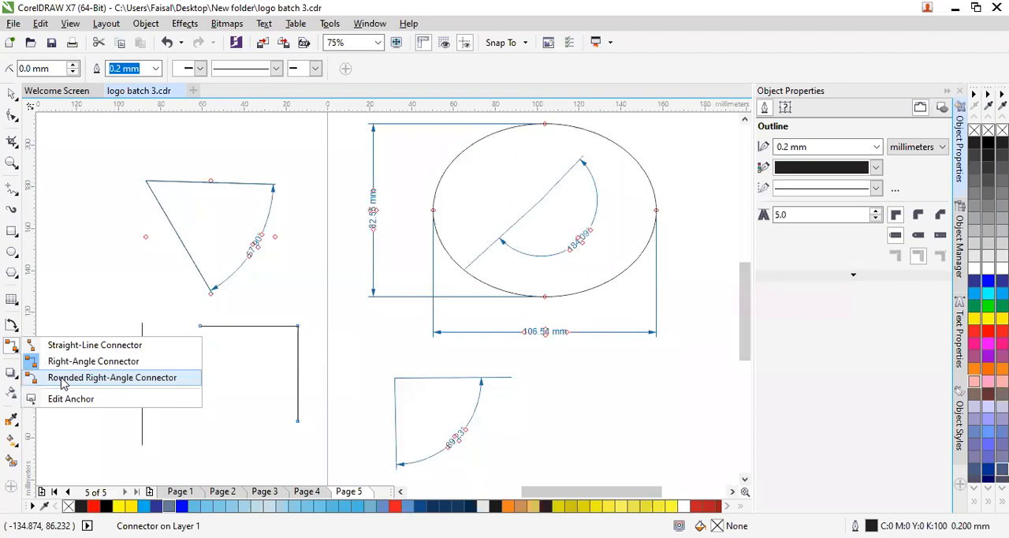
click(64, 378)
drag(81, 240, 206, 439)
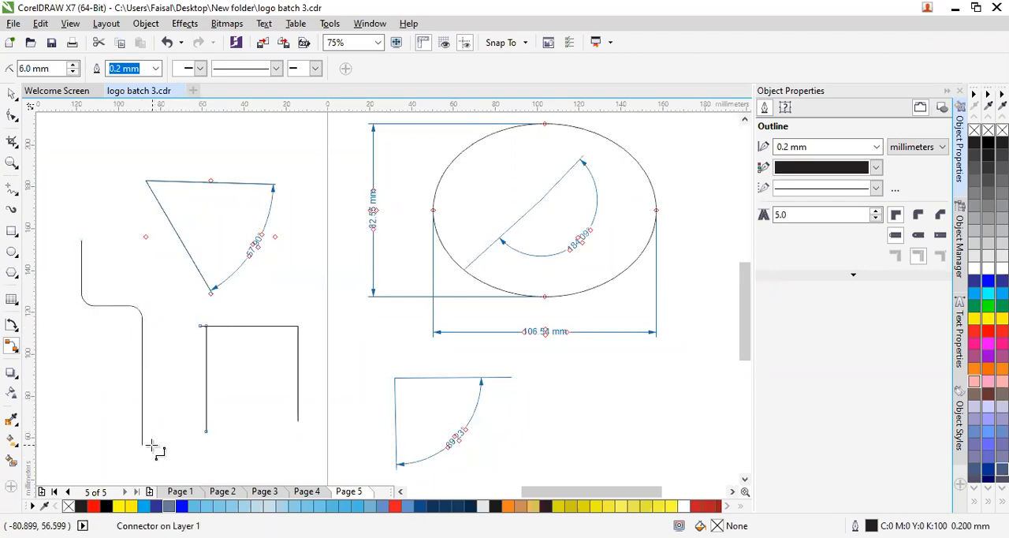
click(142, 445)
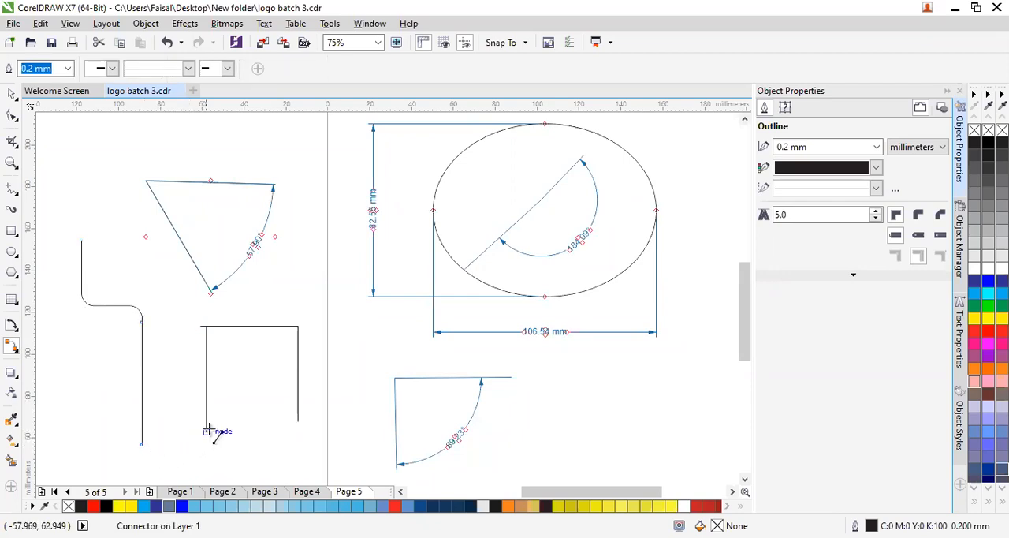
drag(205, 431, 142, 445)
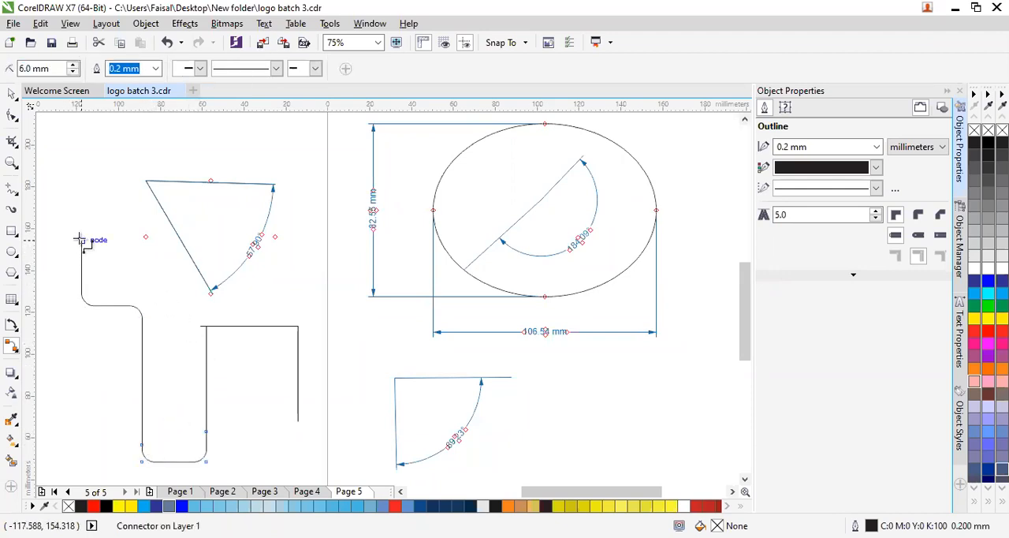
drag(81, 240, 202, 330)
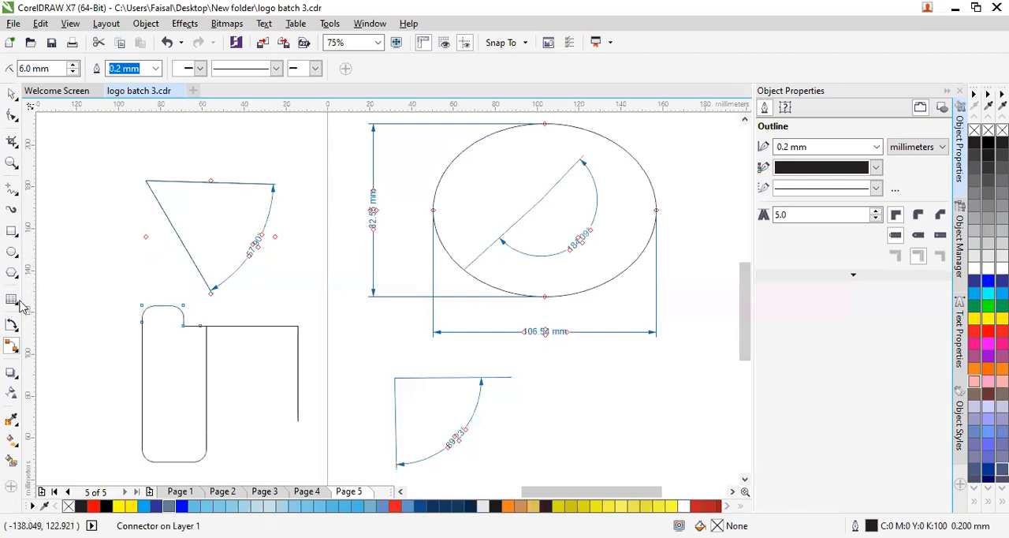
- Build a closed triangle from three straight-line connectors to the left of the dimensioned angle
click(11, 347)
click(47, 345)
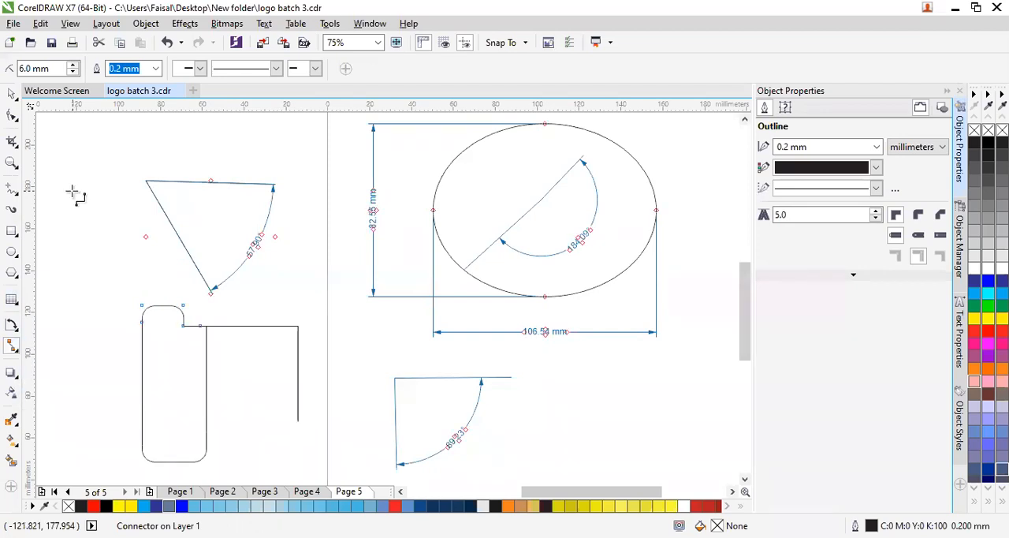
mouse_move(62, 160)
mouse_down()
mouse_move(71, 229)
mouse_move(63, 271)
mouse_move(60, 259)
mouse_up()
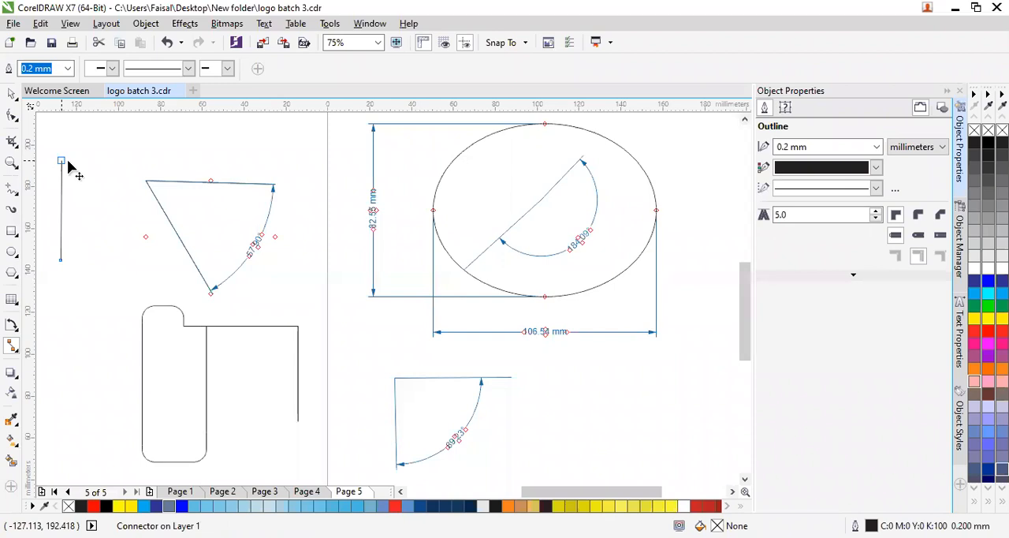
mouse_move(152, 164)
mouse_down()
mouse_move(58, 164)
mouse_move(93, 163)
mouse_move(77, 148)
mouse_move(66, 161)
mouse_up()
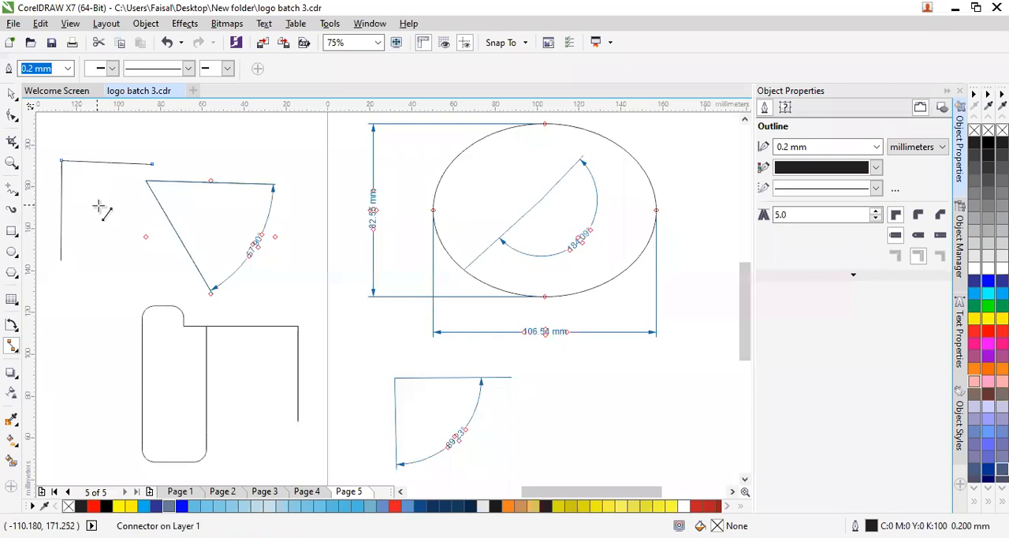
mouse_move(154, 261)
mouse_down()
mouse_move(154, 163)
mouse_move(108, 263)
mouse_move(154, 189)
mouse_move(152, 165)
mouse_up()
click(153, 165)
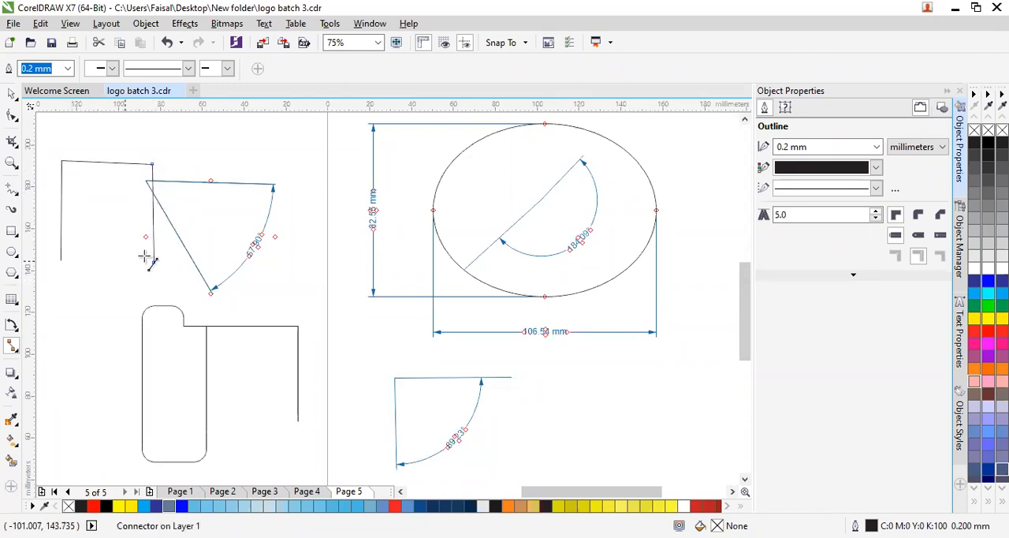
drag(153, 270, 68, 271)
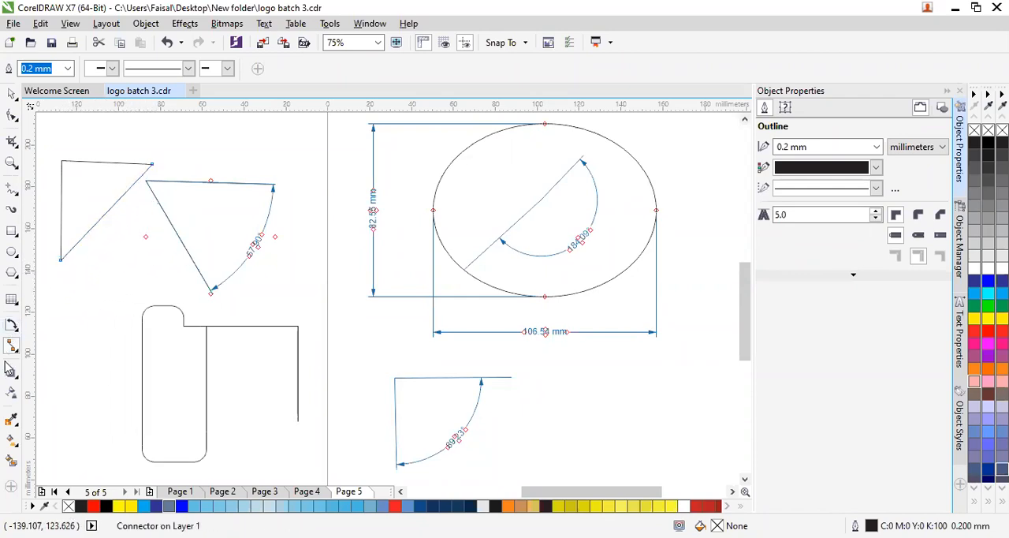
- Fill the connector triangle with blue-grey C40 M20 Y0 K40 using Smart Fill, and open the list of interactive effect tools
click(10, 461)
click(89, 193)
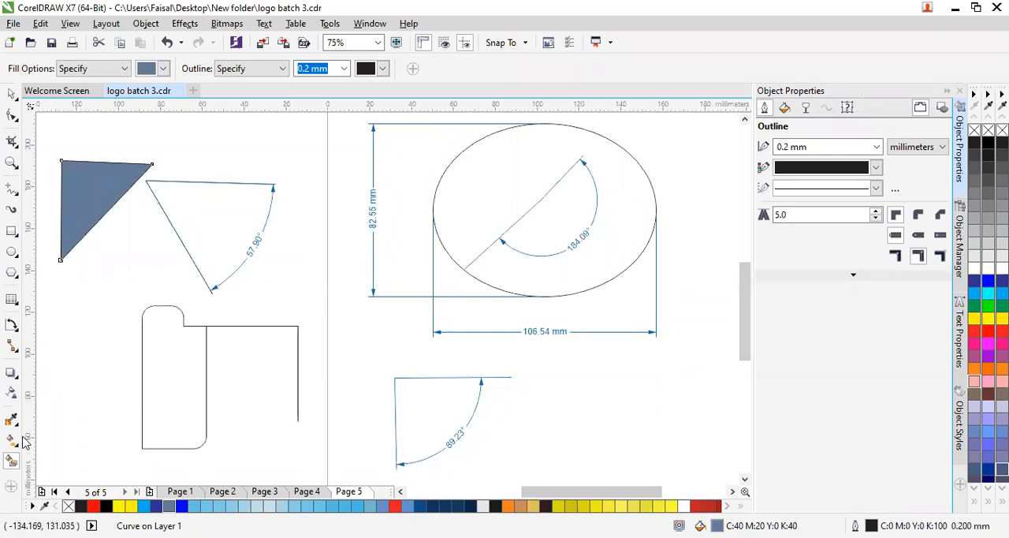
click(13, 354)
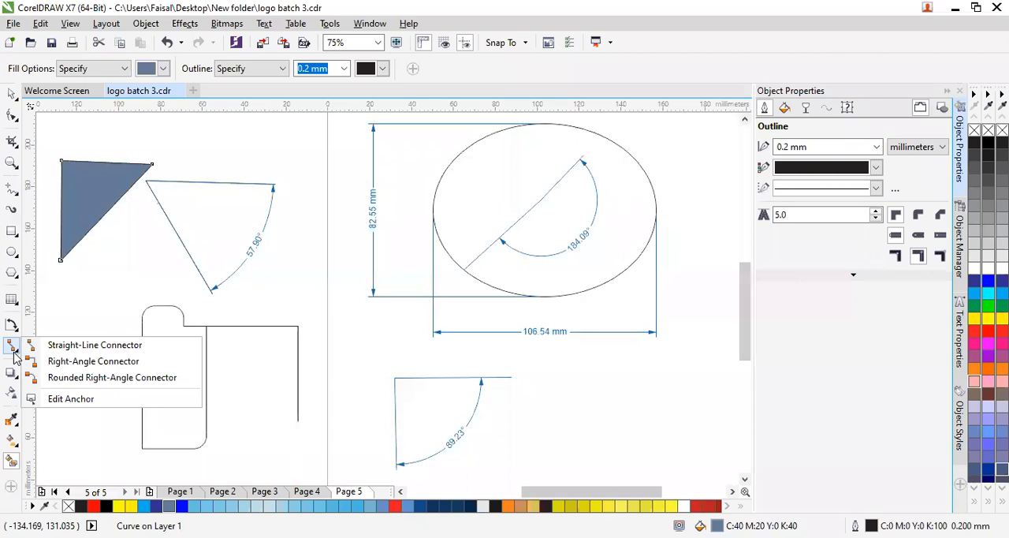
click(15, 373)
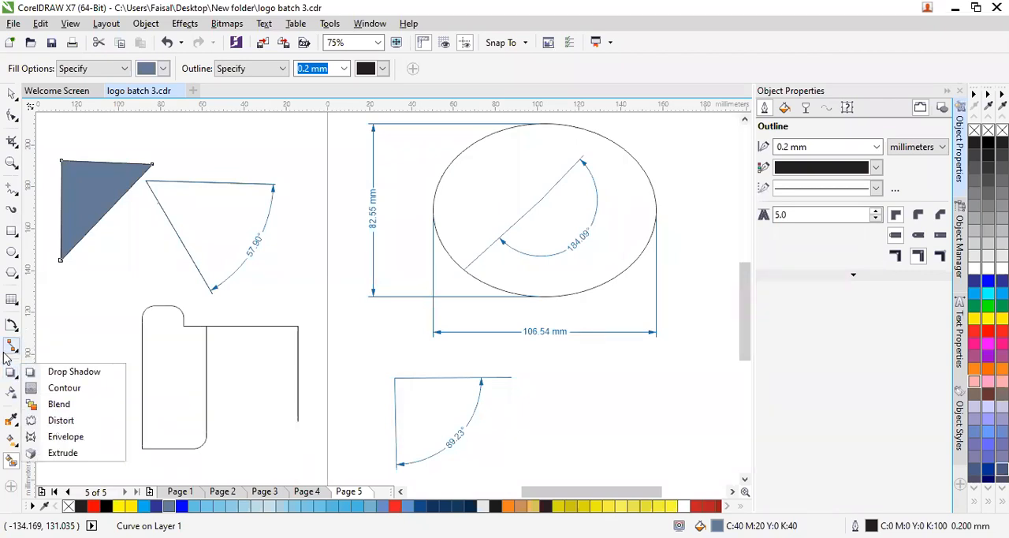
- Delete all the dimensioned shapes and connector drawings on and beside page 5
click(12, 347)
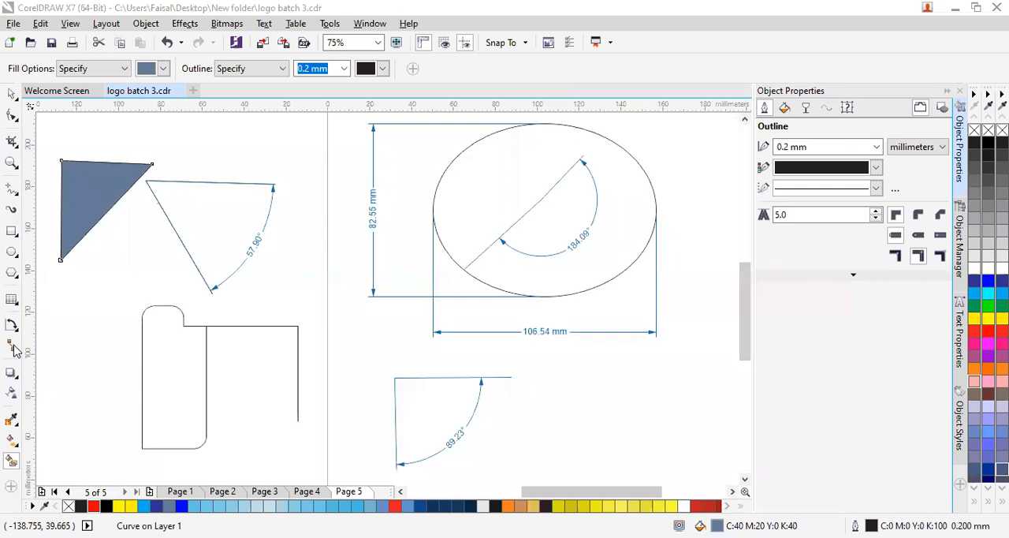
click(10, 376)
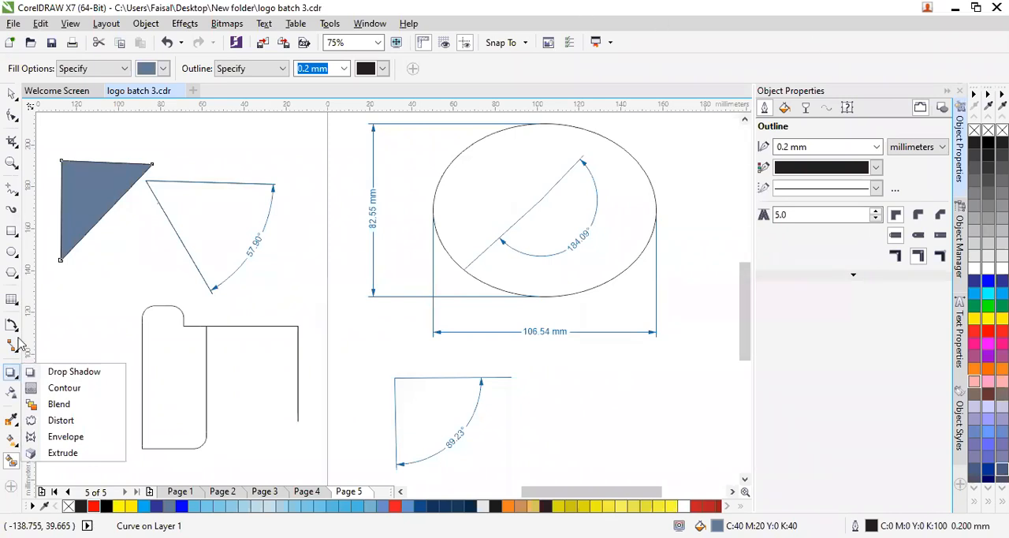
scroll(398, 389, down, 1)
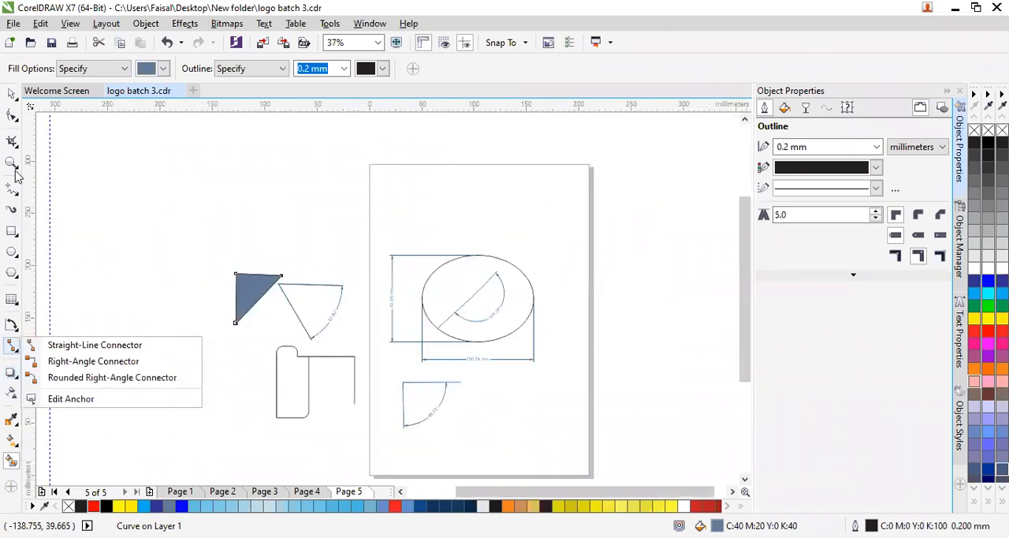
drag(575, 186, 285, 433)
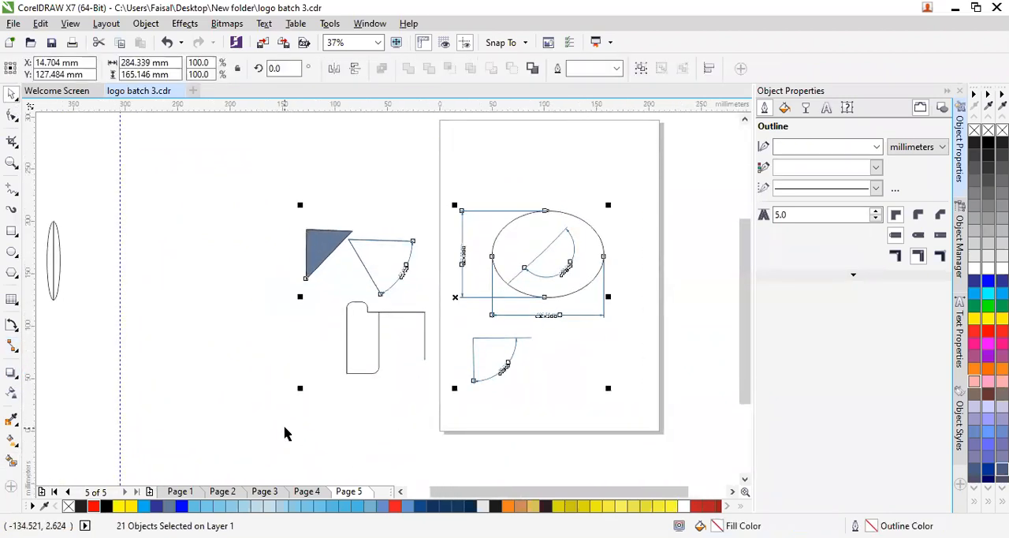
key(Delete)
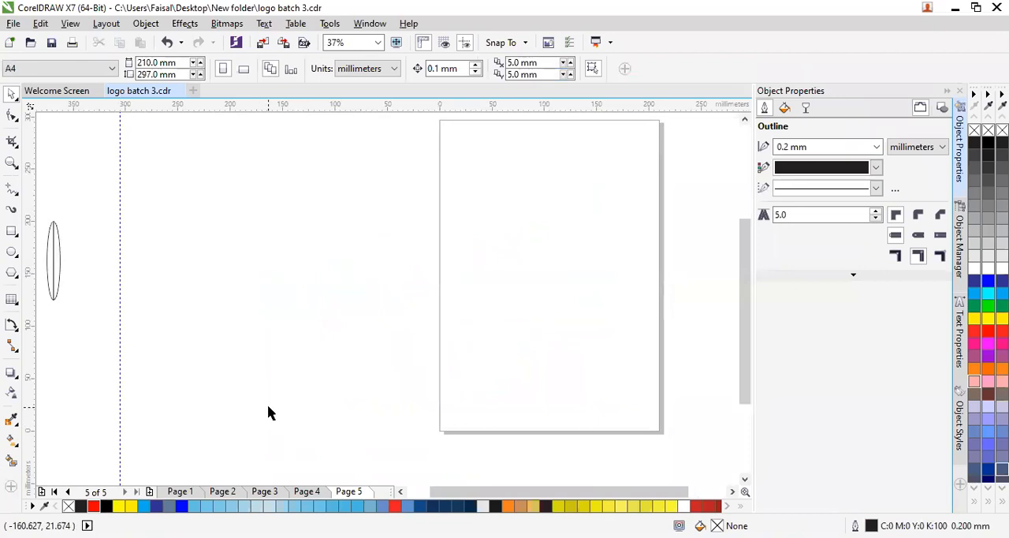
- Add the letter A as artistic text in Arial at 100 pt on the empty page
click(16, 302)
click(55, 298)
mouse_move(514, 218)
mouse_down()
mouse_move(536, 266)
mouse_move(500, 219)
mouse_move(514, 218)
mouse_up()
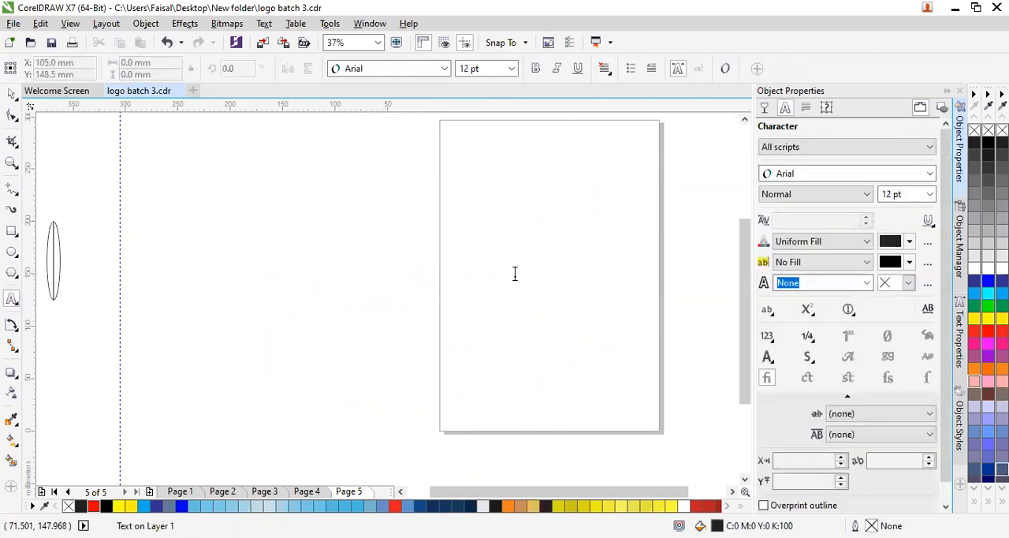
click(512, 69)
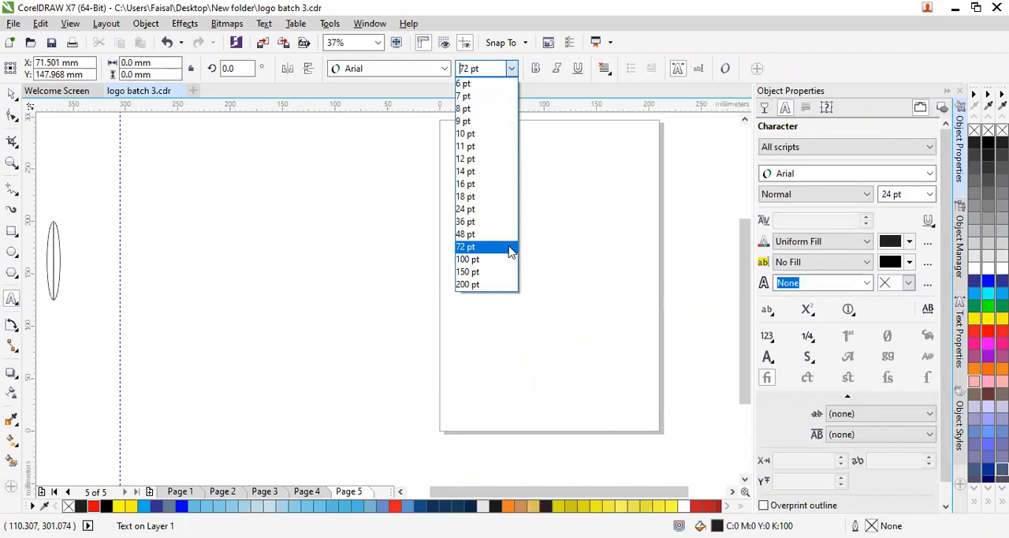
click(469, 258)
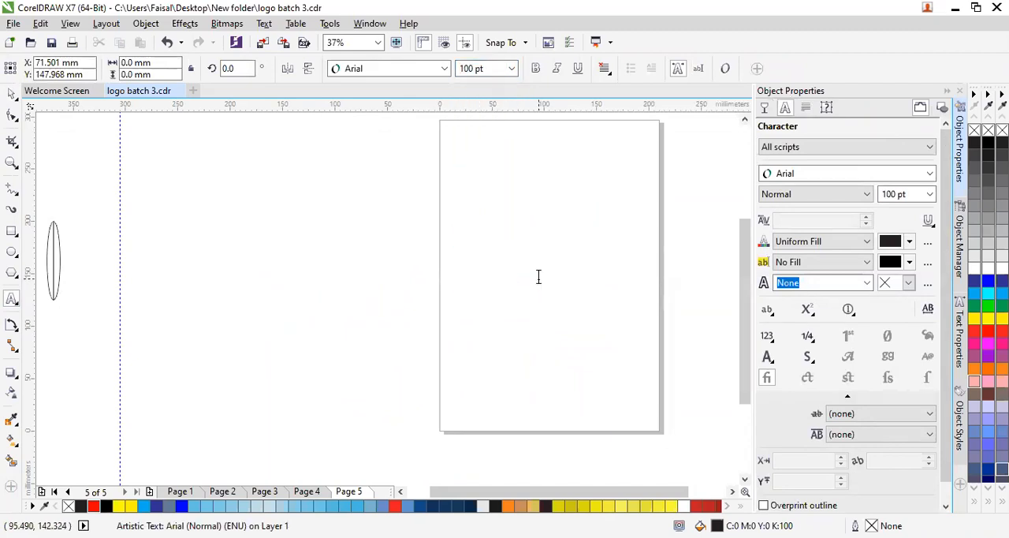
text(A)
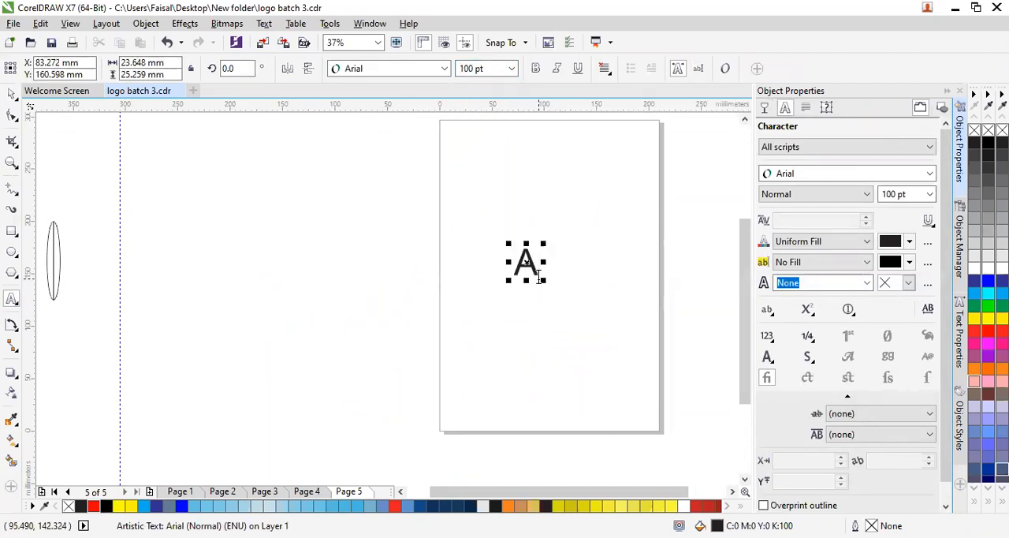
- Make the letter A bold and select it as an object
click(536, 69)
key(ctrl+a)
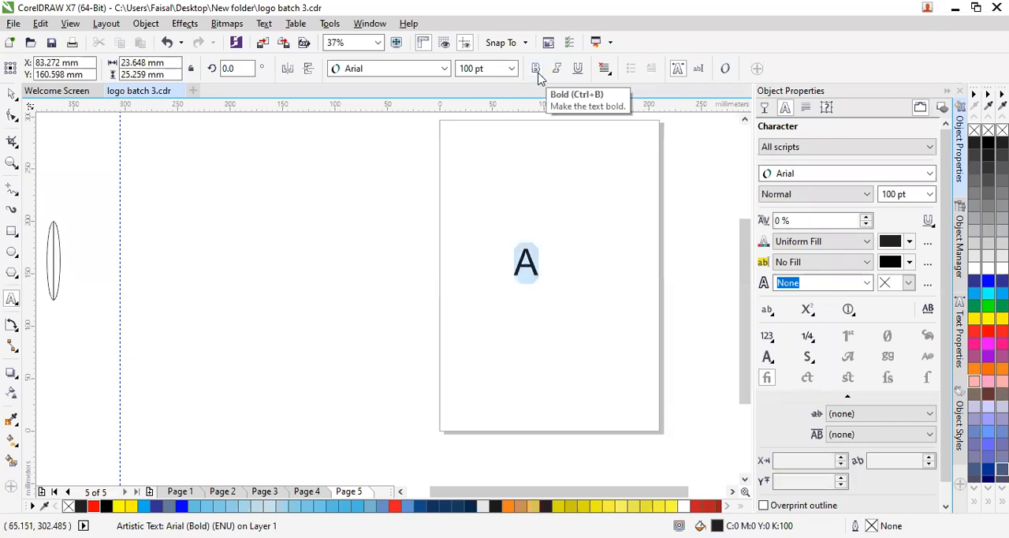
click(539, 73)
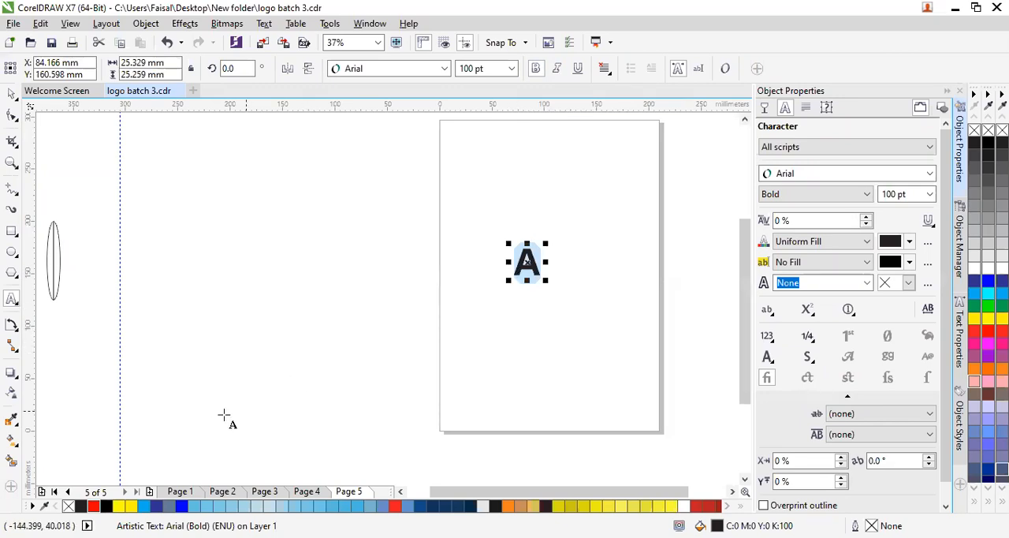
key(Escape)
click(528, 262)
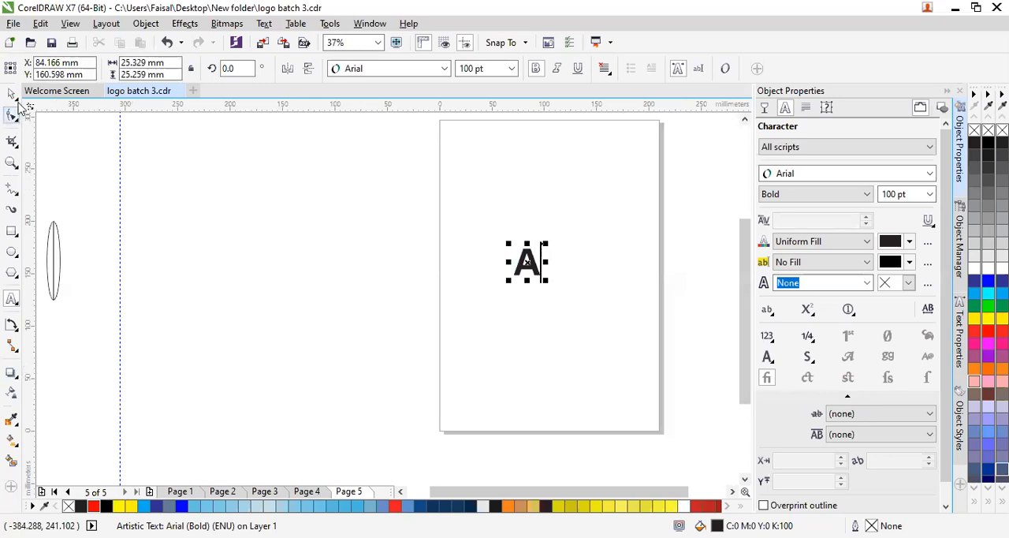
- Extrude the letter A at depth 20, with its vanishing point about 37 mm right of and 8 mm below its centre
click(10, 376)
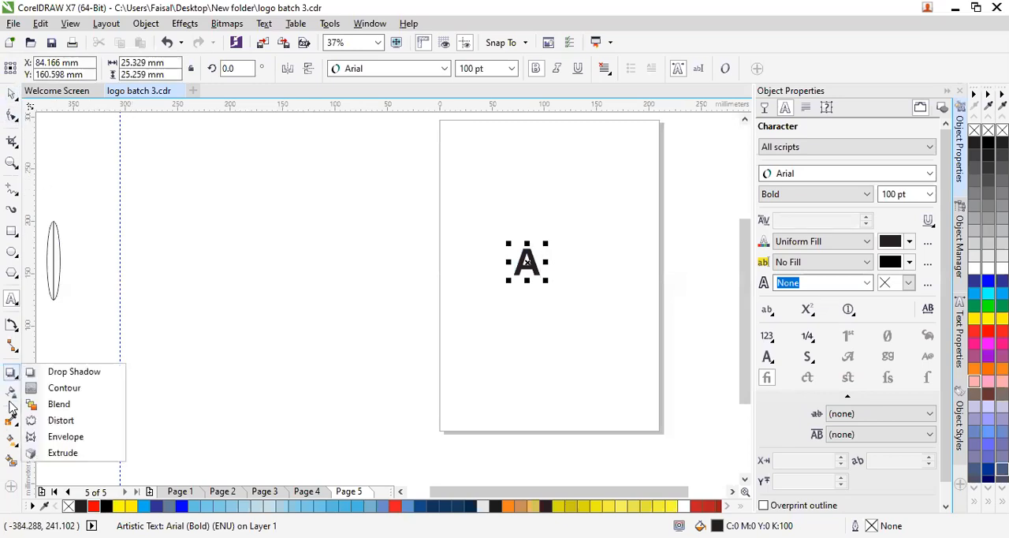
click(57, 452)
drag(530, 263, 566, 270)
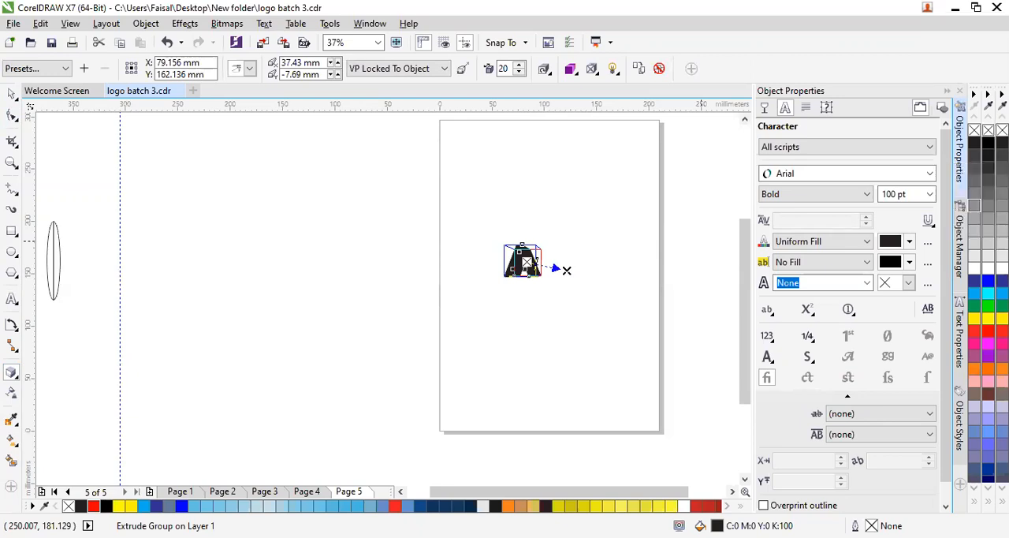
- Remove the extruded letter's fill and give it a black outline
click(975, 130)
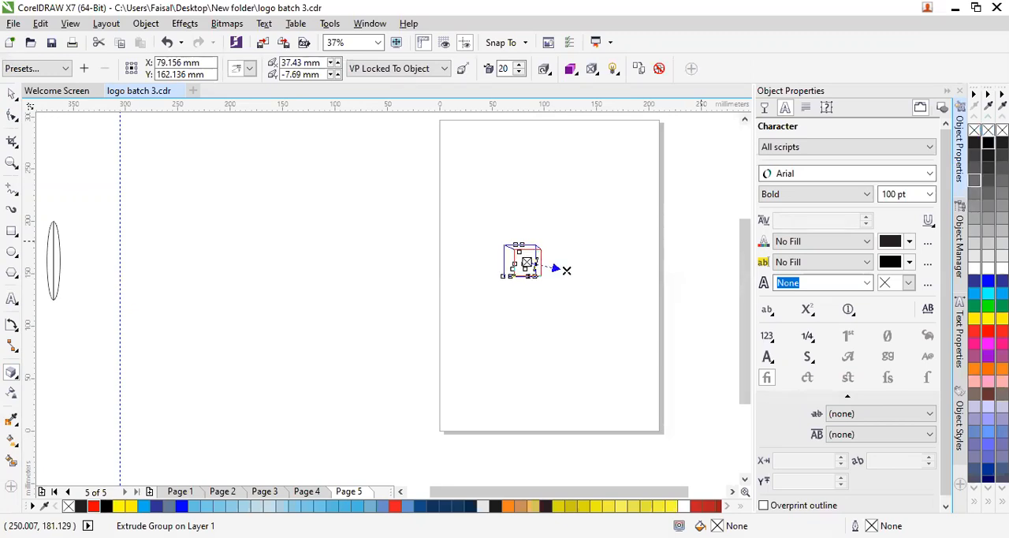
right_click(989, 143)
click(625, 236)
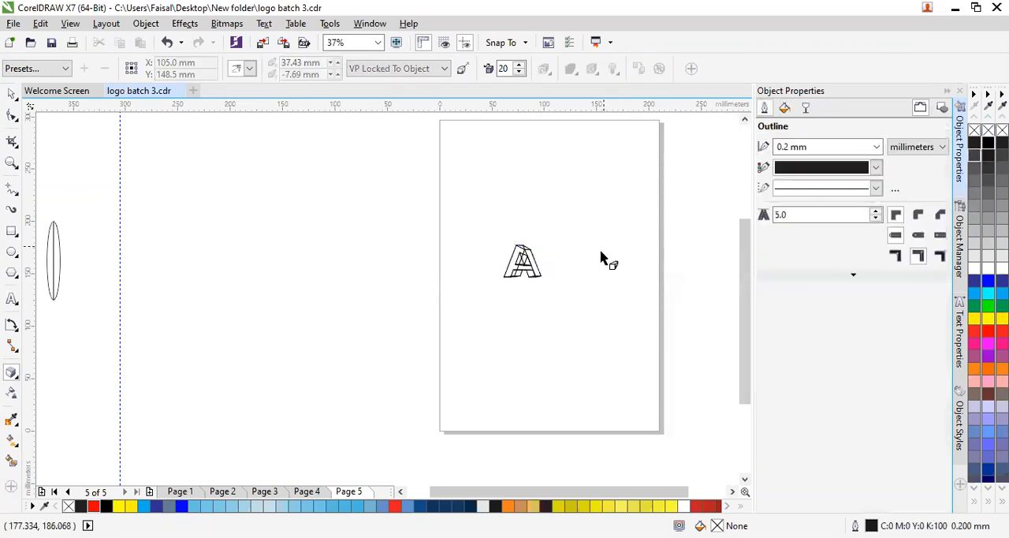
- Color the extrusion of the letter A with solid yellow
scroll(529, 272, up, 4)
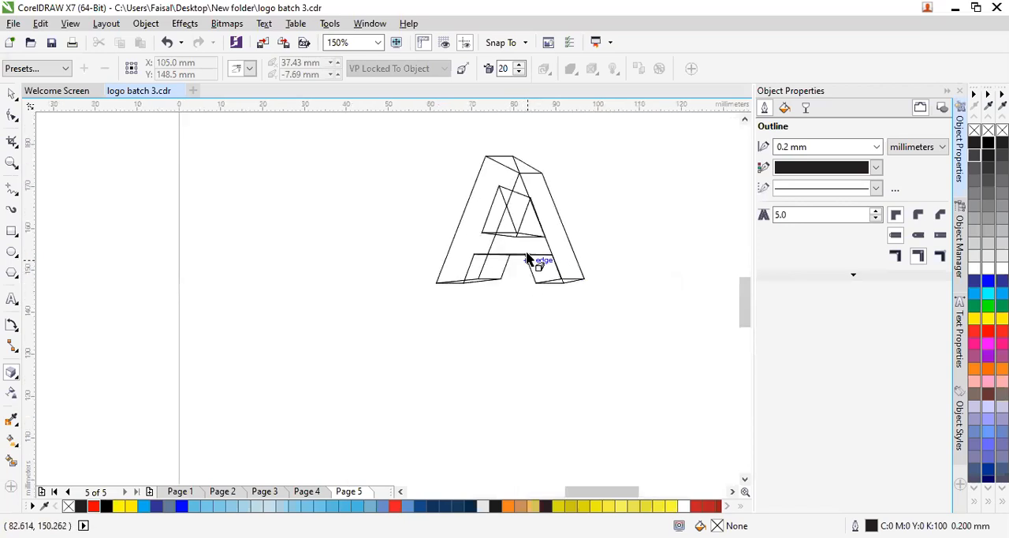
click(530, 250)
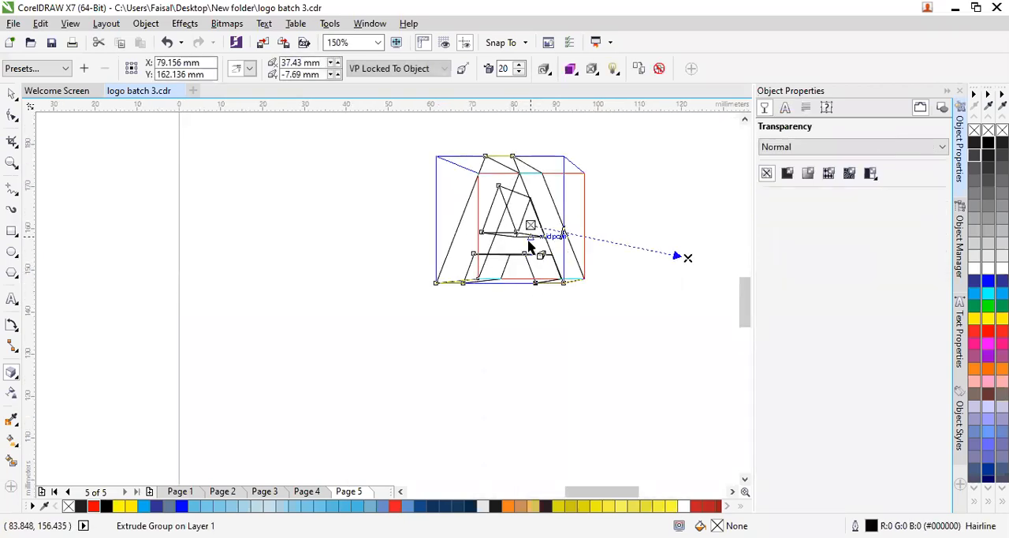
click(575, 73)
click(604, 120)
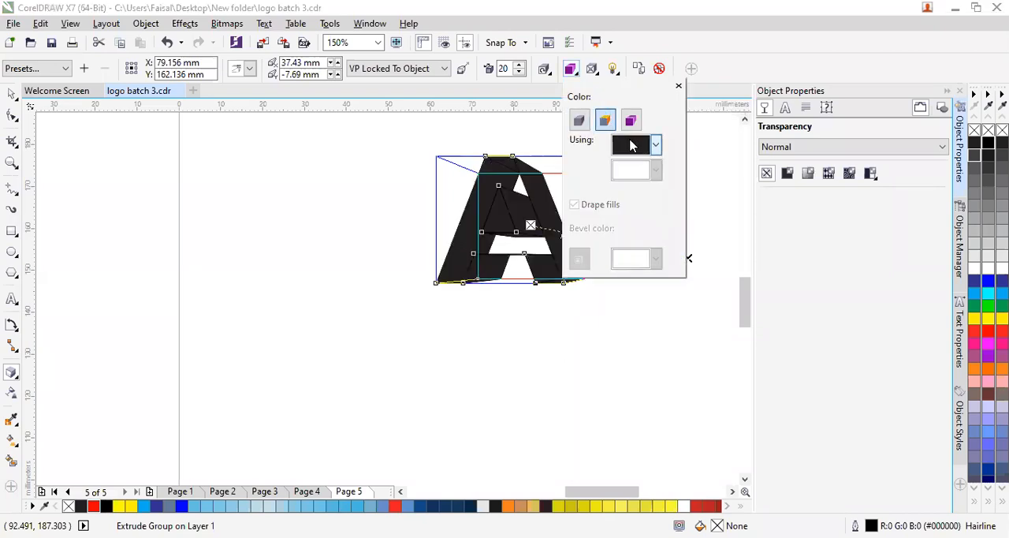
click(657, 145)
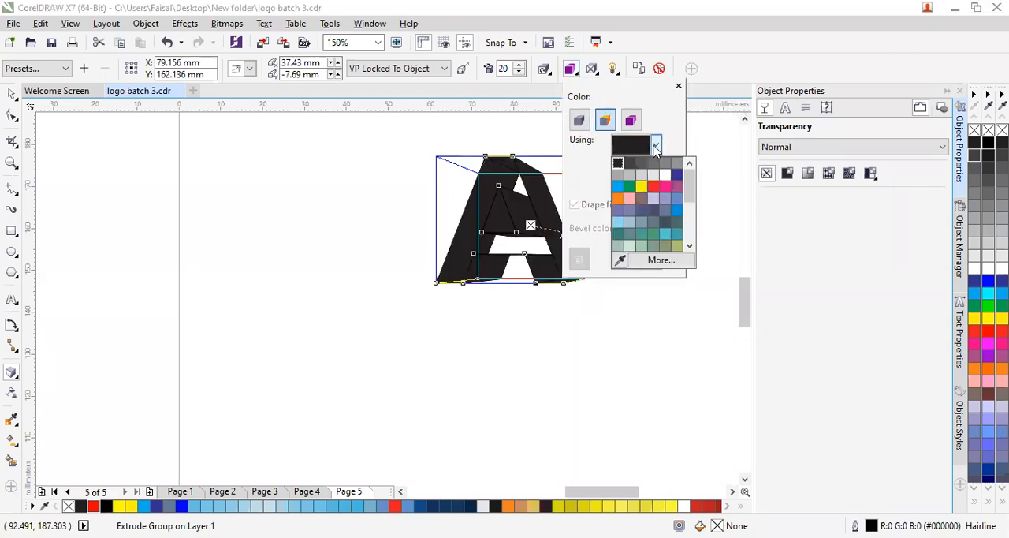
click(642, 187)
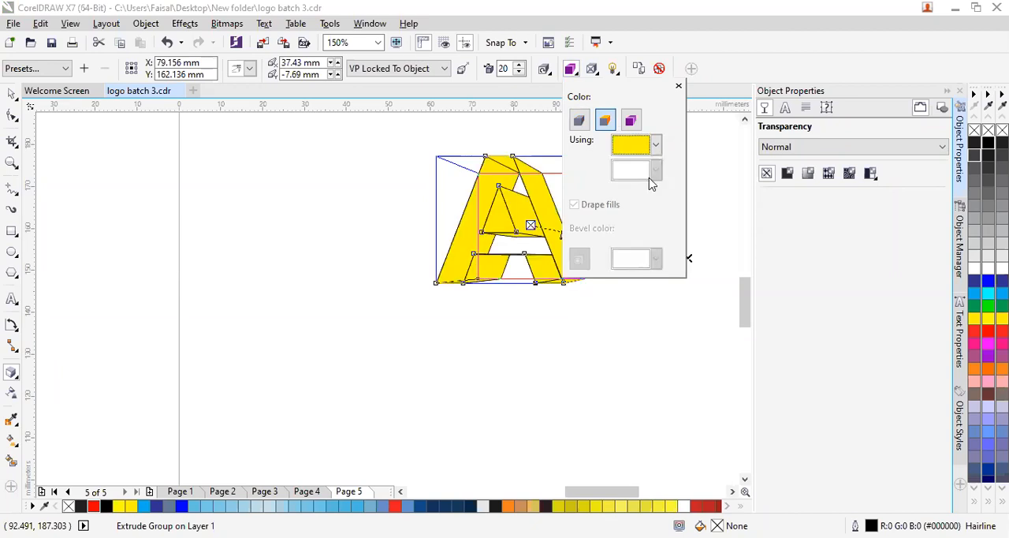
- Shade the extrusion with a color transition from dark grey to red
click(630, 120)
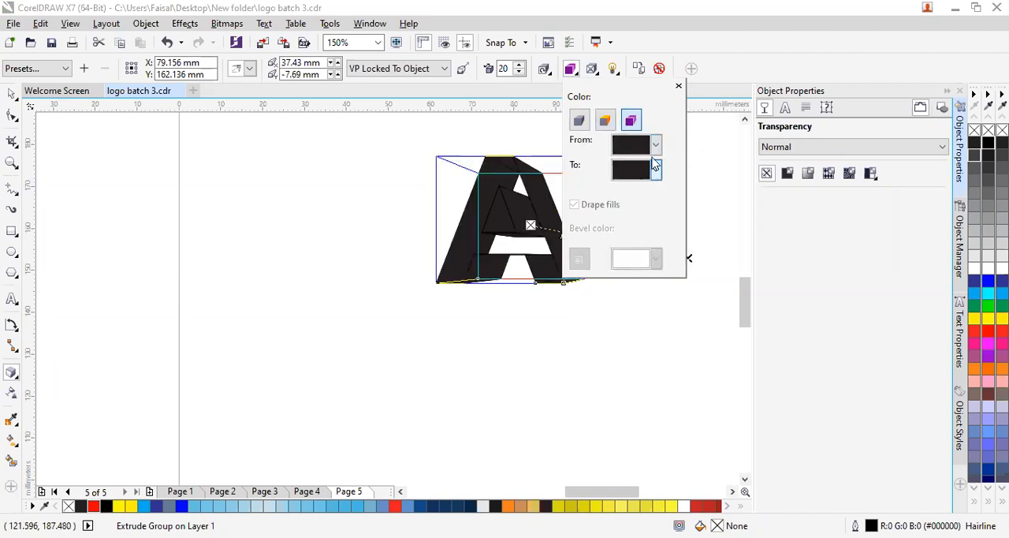
click(656, 147)
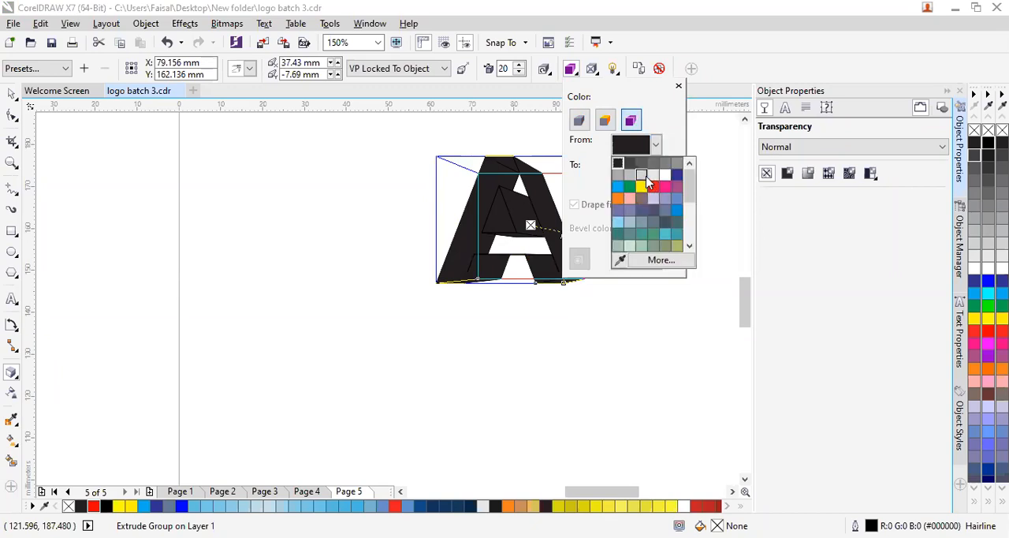
click(641, 167)
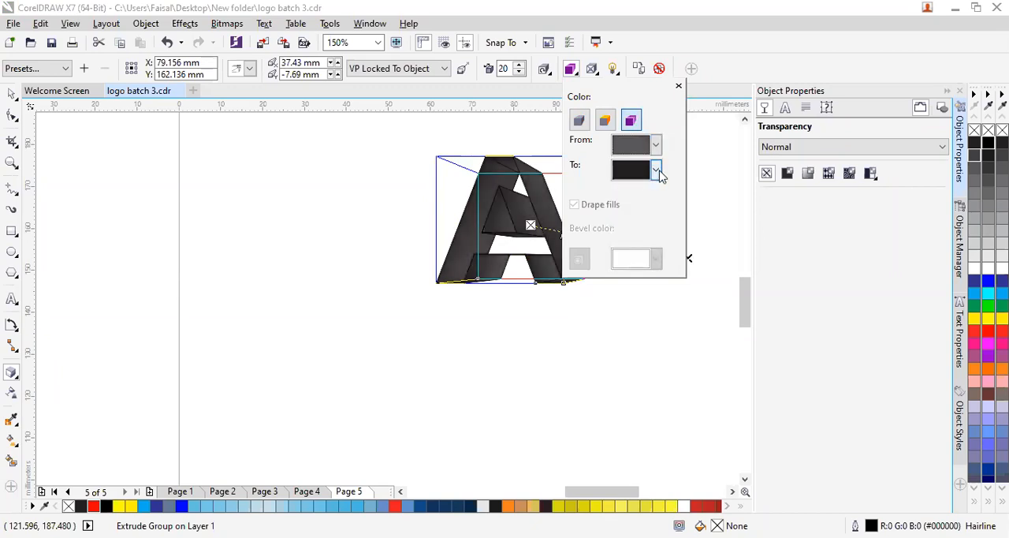
click(656, 170)
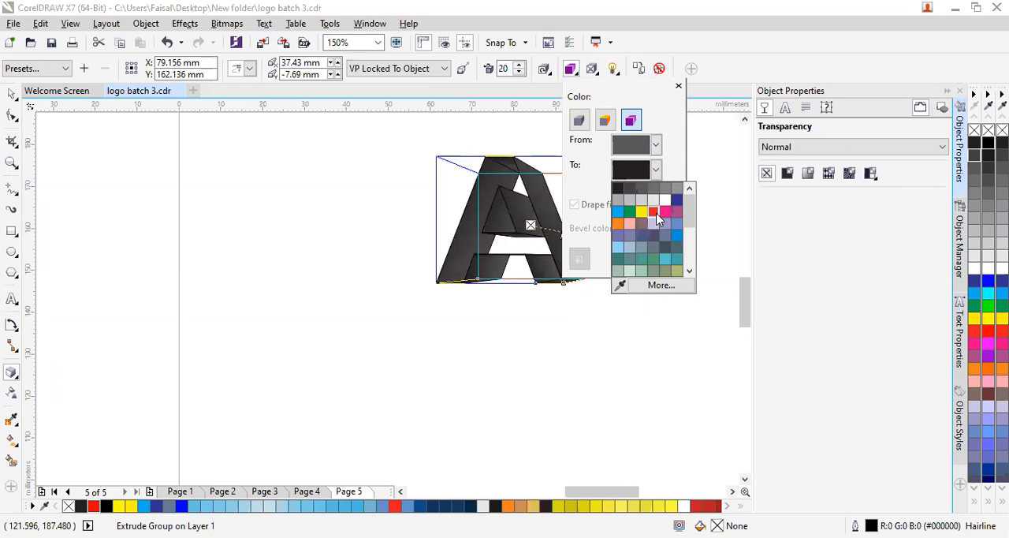
click(654, 212)
click(495, 246)
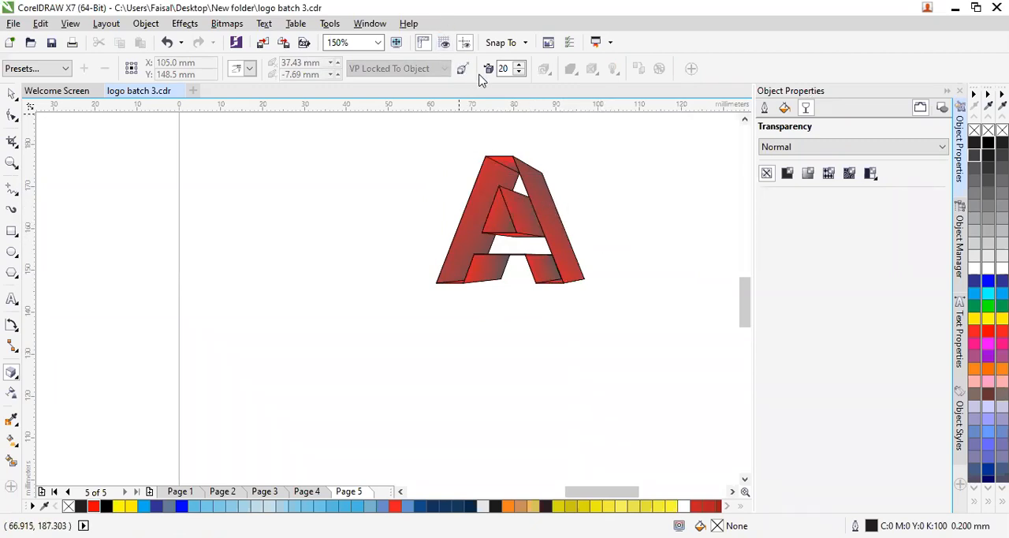
- Move the extrusion's vanishing point to the upper left of the letter, at about -38 mm horizontally and 12 mm vertically
click(508, 225)
mouse_move(563, 232)
mouse_down()
mouse_move(645, 250)
mouse_move(561, 240)
mouse_up()
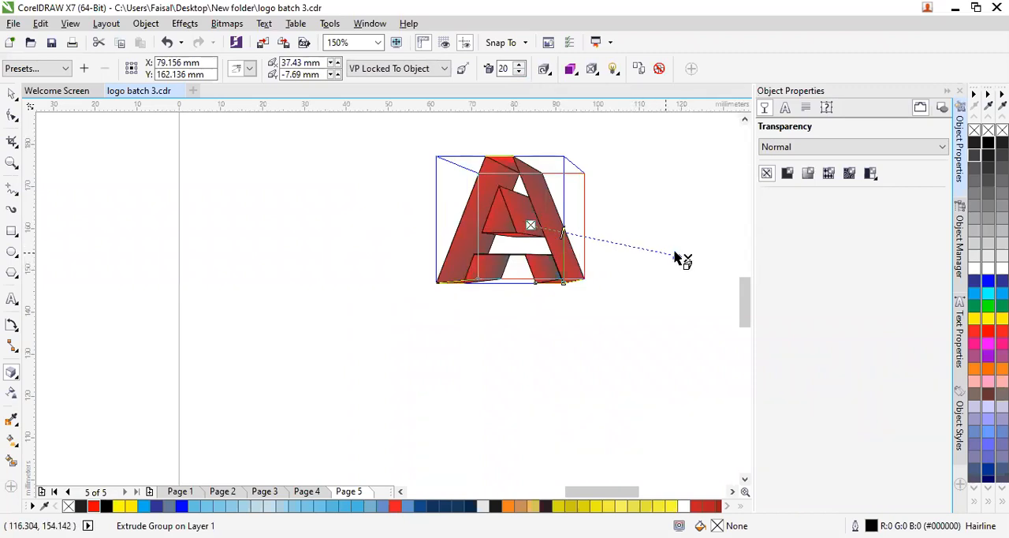
mouse_move(688, 259)
mouse_down()
mouse_move(663, 132)
mouse_move(599, 216)
mouse_move(529, 222)
mouse_move(532, 355)
mouse_move(537, 188)
mouse_up()
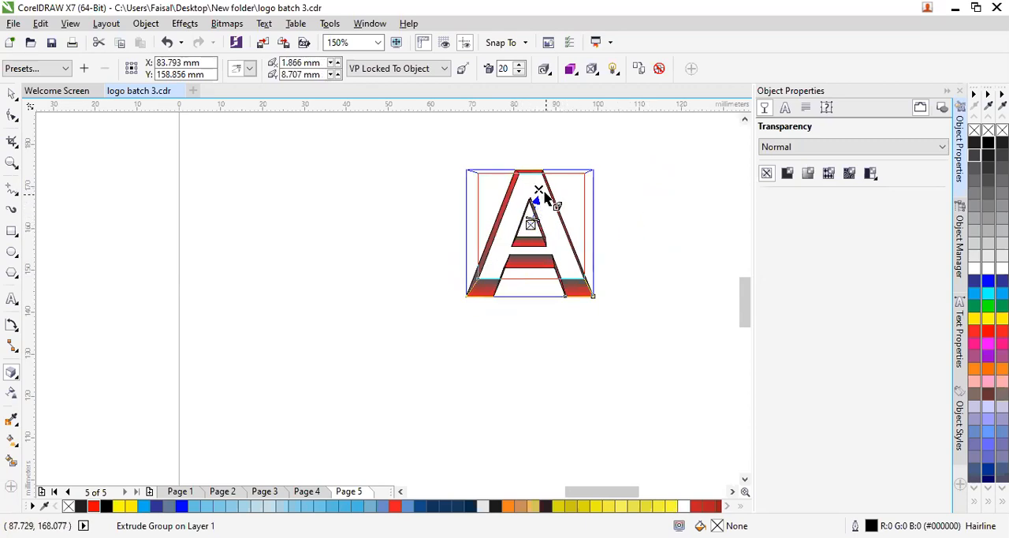
drag(539, 189, 371, 175)
click(511, 343)
- Fill the extruded letter A with black, then deselect it
click(521, 264)
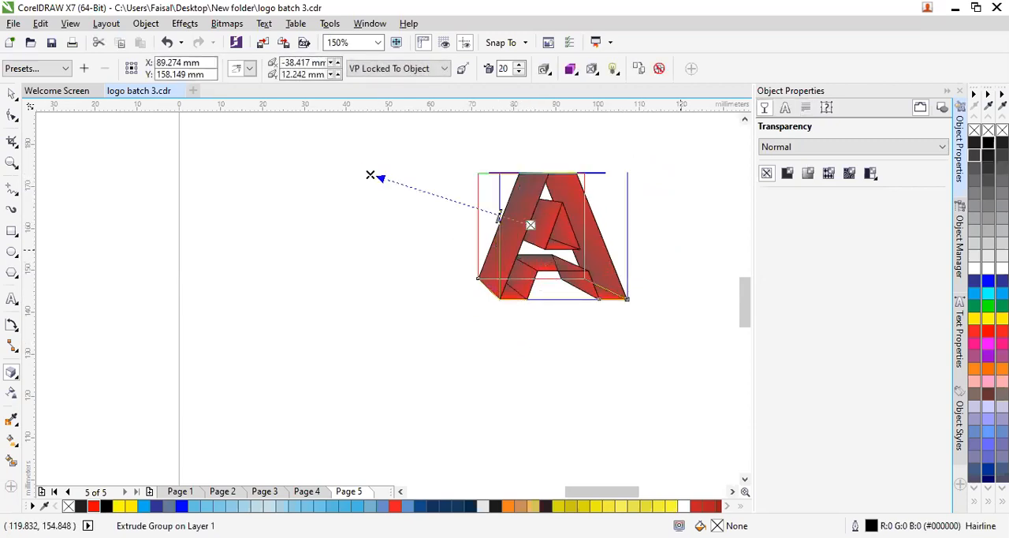
click(988, 142)
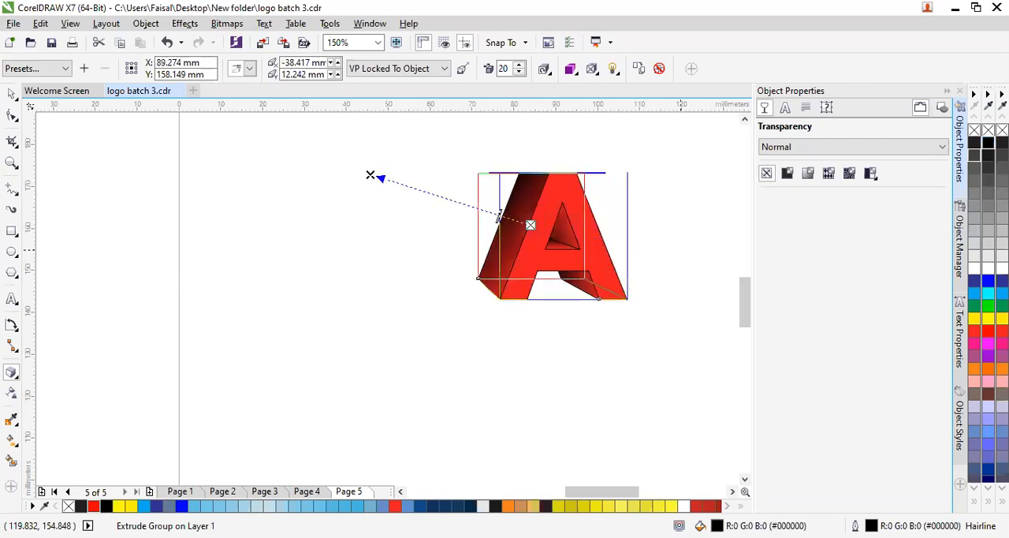
click(556, 388)
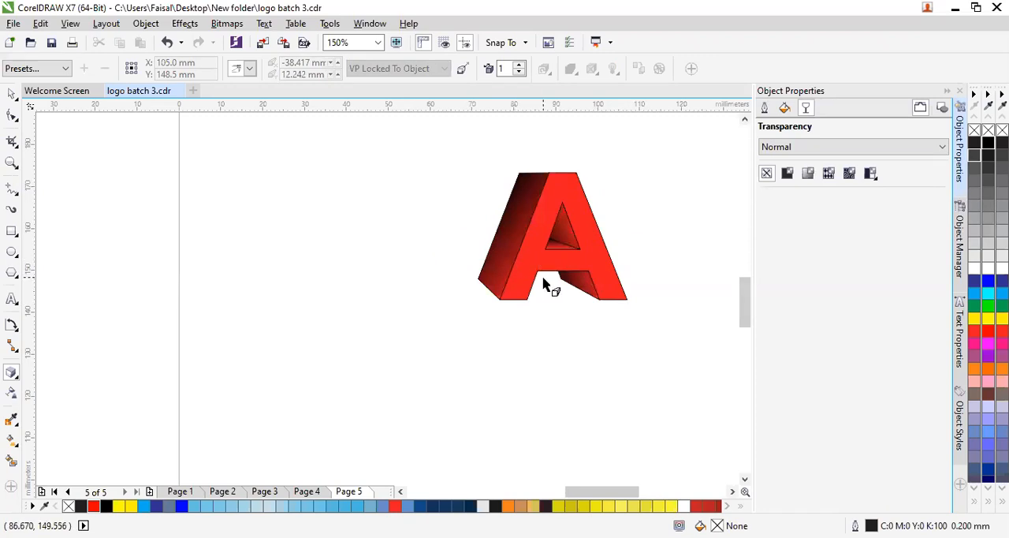
- Move the extrusion's vanishing point farther left, to about -69 mm horizontally and 0.2 mm vertically, and open its bevel settings
click(543, 235)
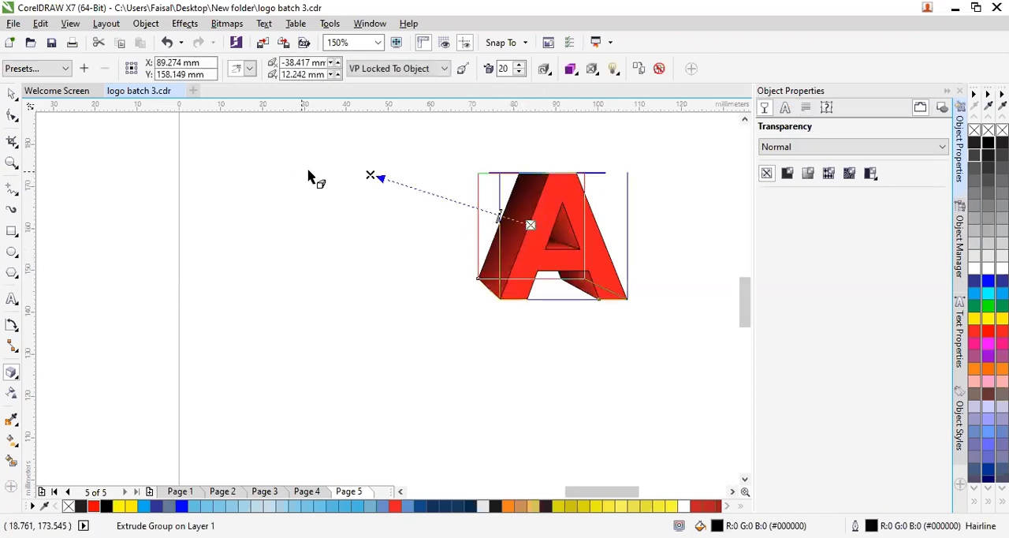
drag(369, 175, 241, 225)
click(491, 394)
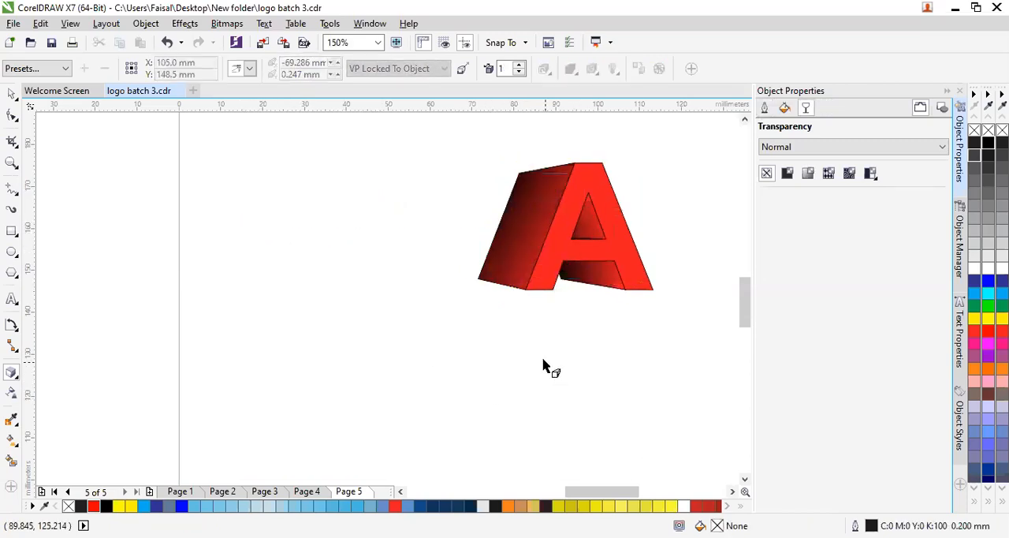
click(534, 238)
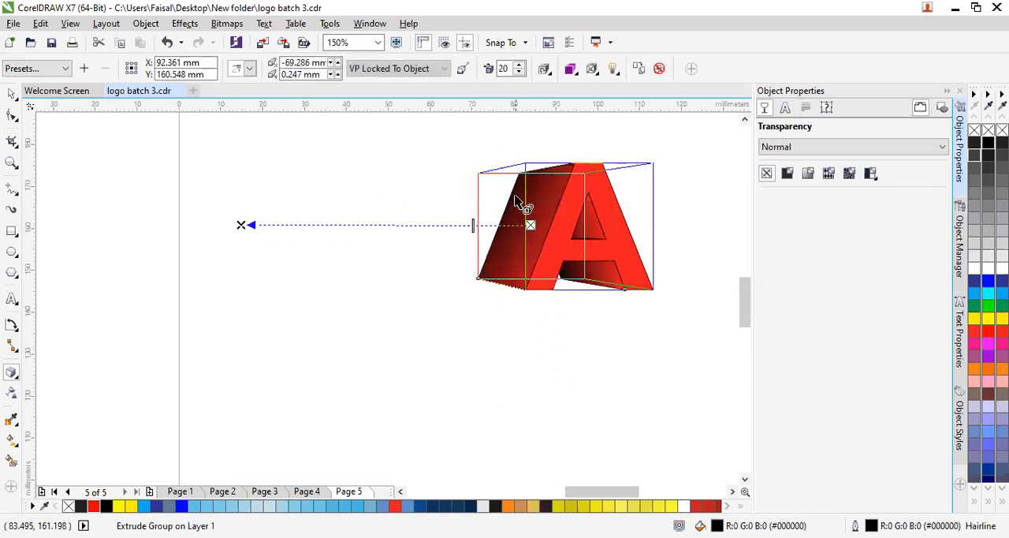
click(596, 73)
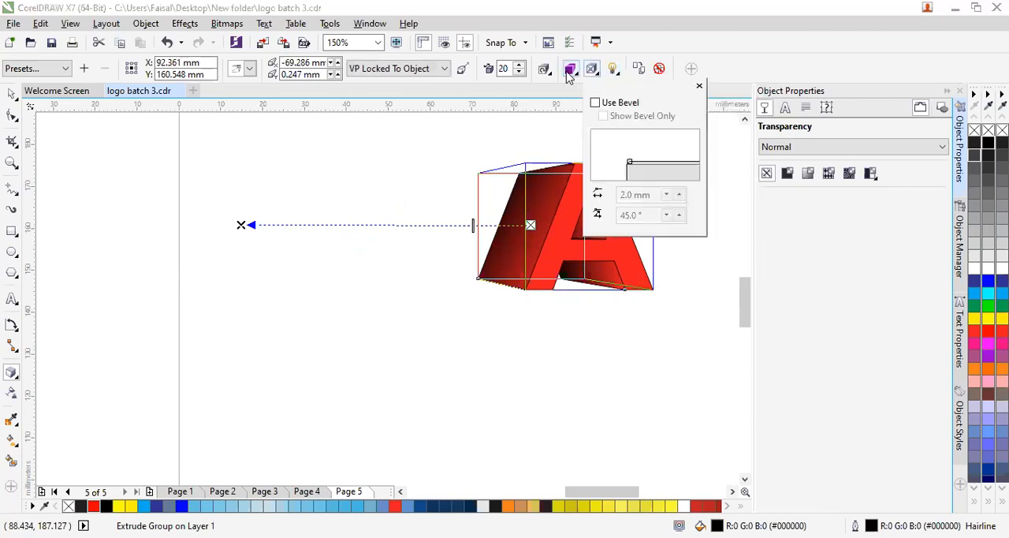
- Color the letter A's extrusion with a solid yellow fill and deselect the letter
click(569, 72)
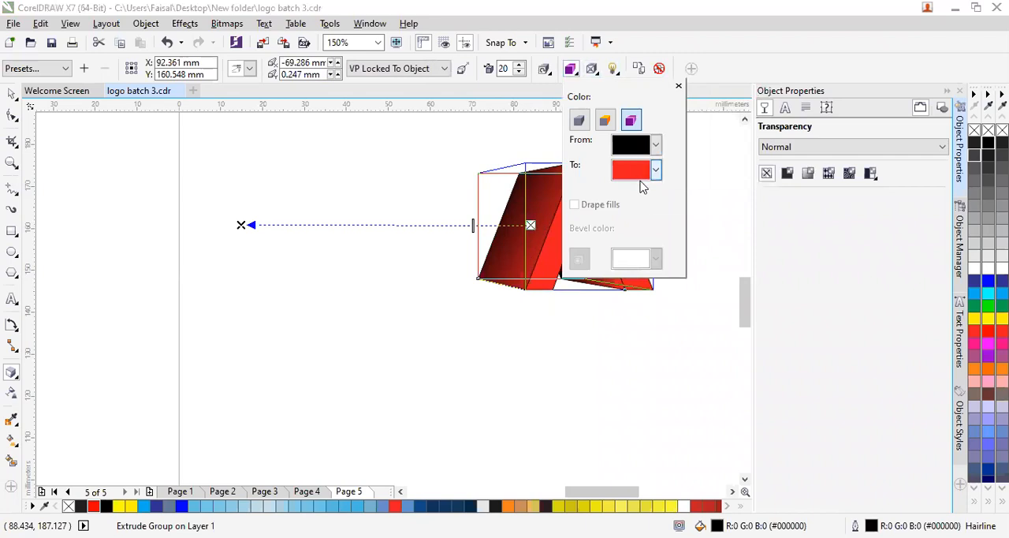
click(612, 121)
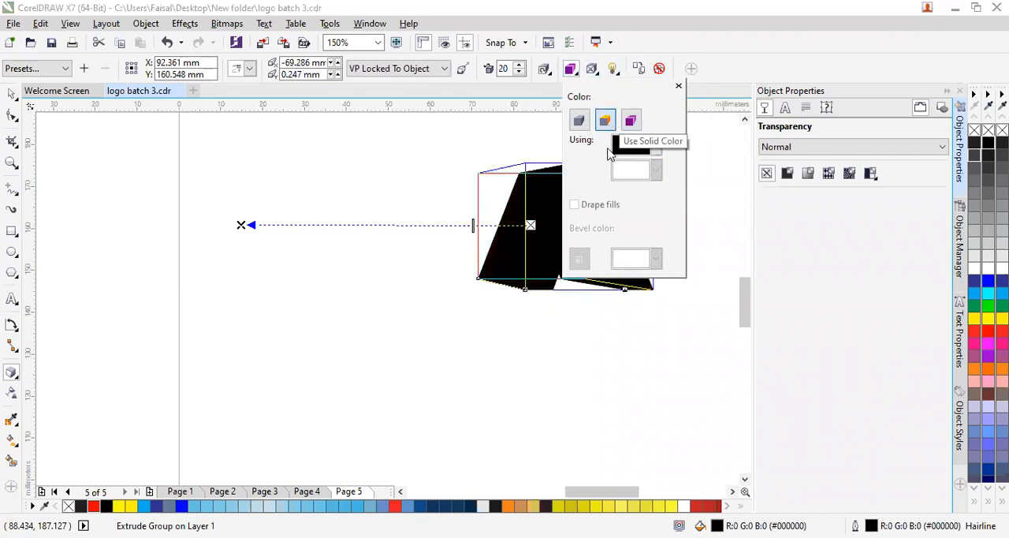
click(641, 187)
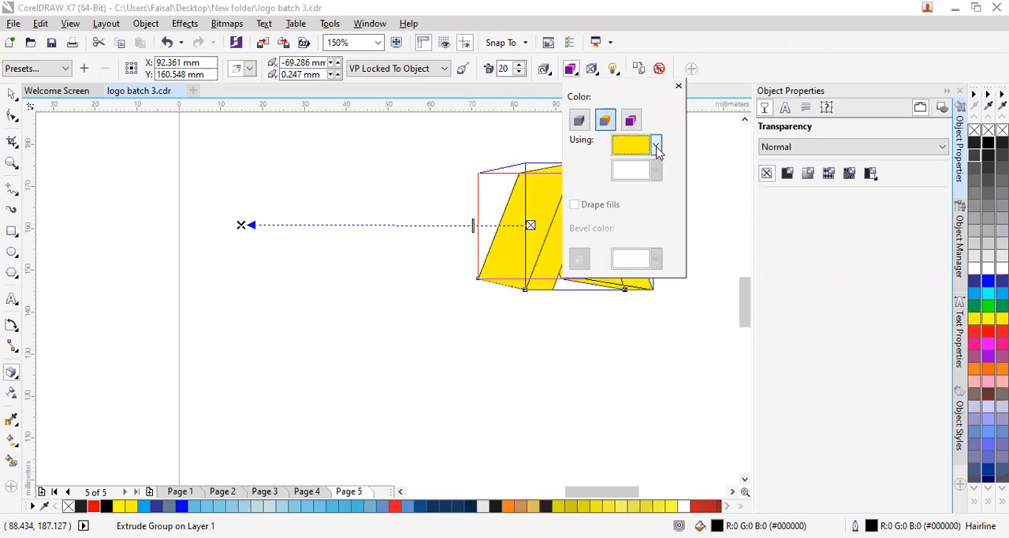
key(Escape)
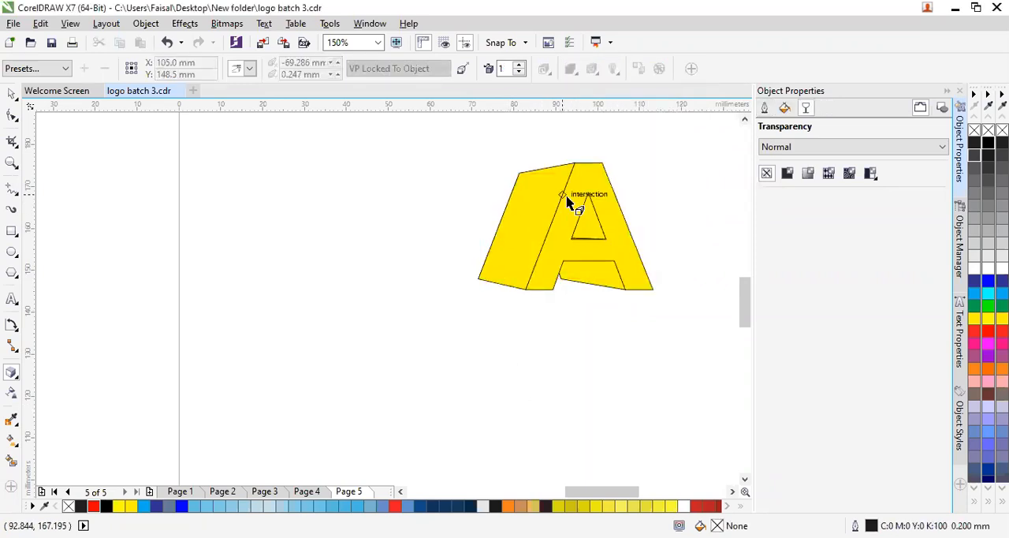
- Try rotating the extruded letter A in 3D, reset the rotation, and view its numeric rotation values
click(608, 261)
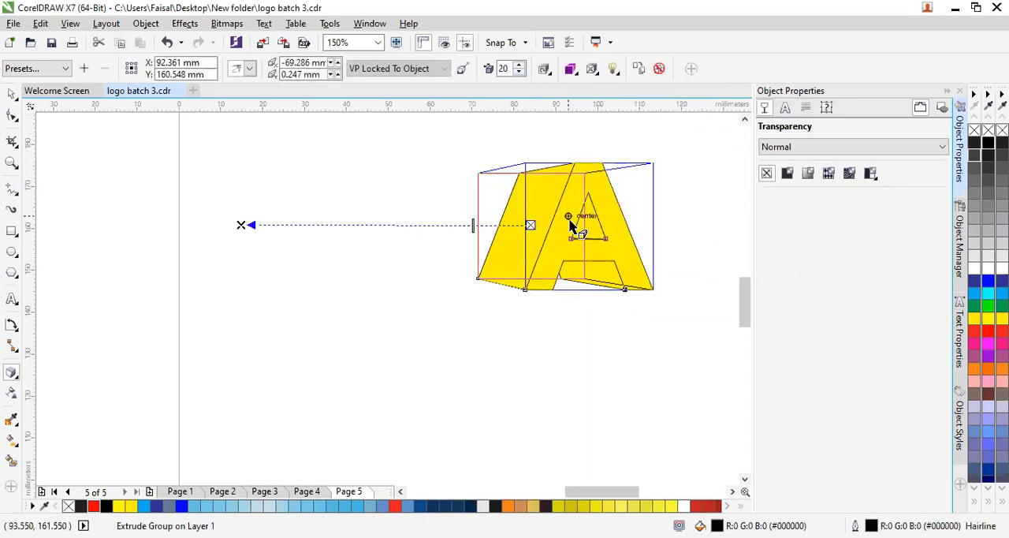
click(551, 74)
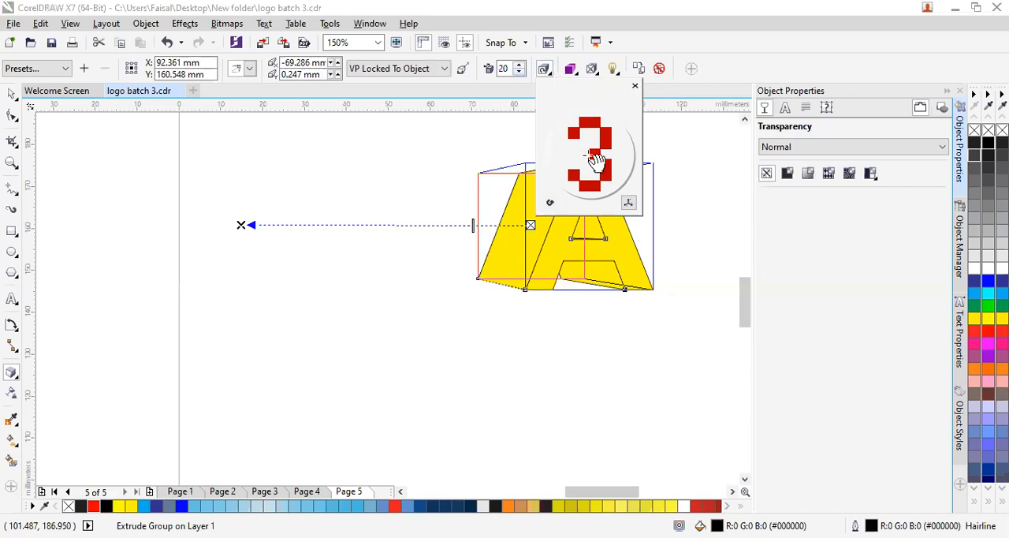
drag(599, 175, 586, 203)
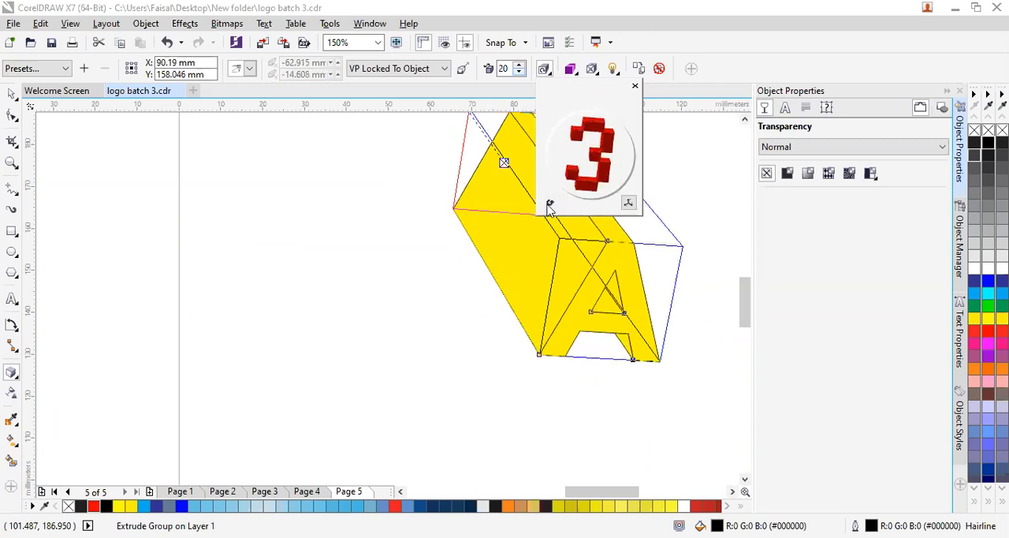
click(550, 203)
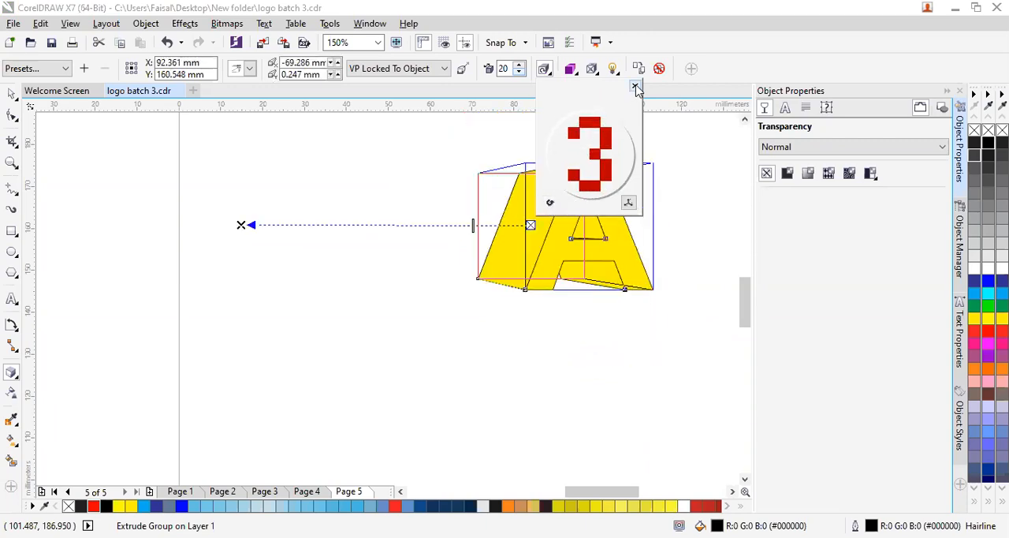
click(629, 204)
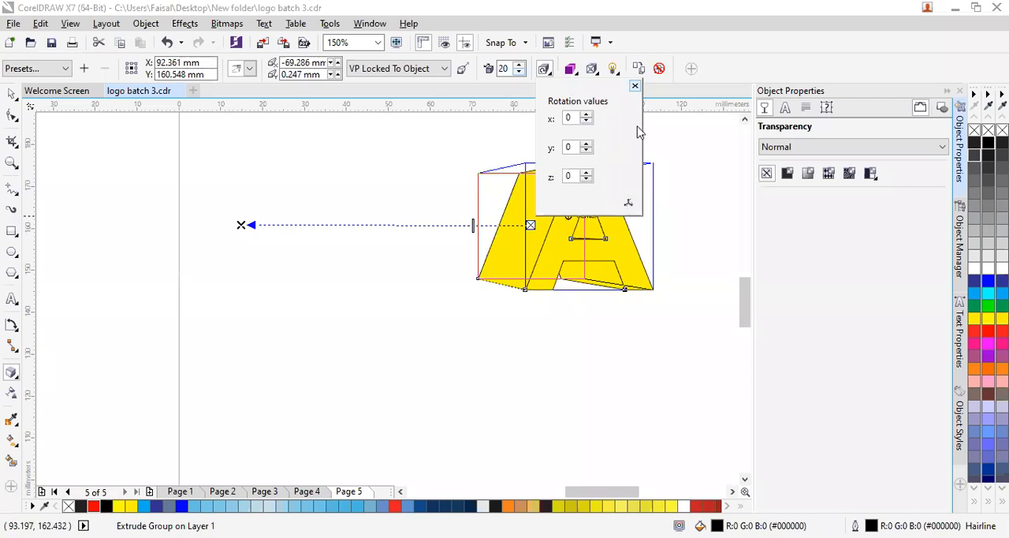
click(635, 86)
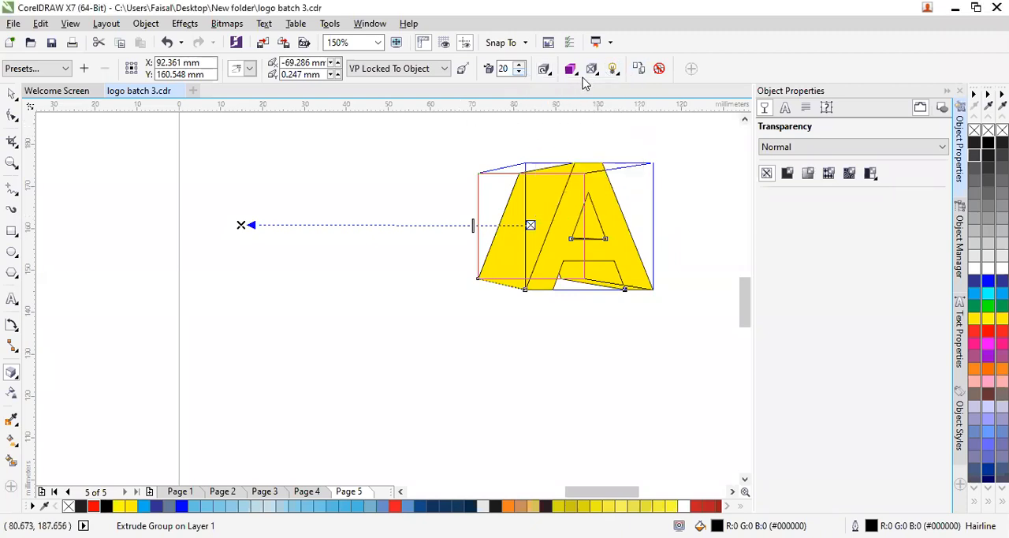
- Switch the letter's extrusion to color shading from black to a muted blue-grey and deselect it
click(571, 69)
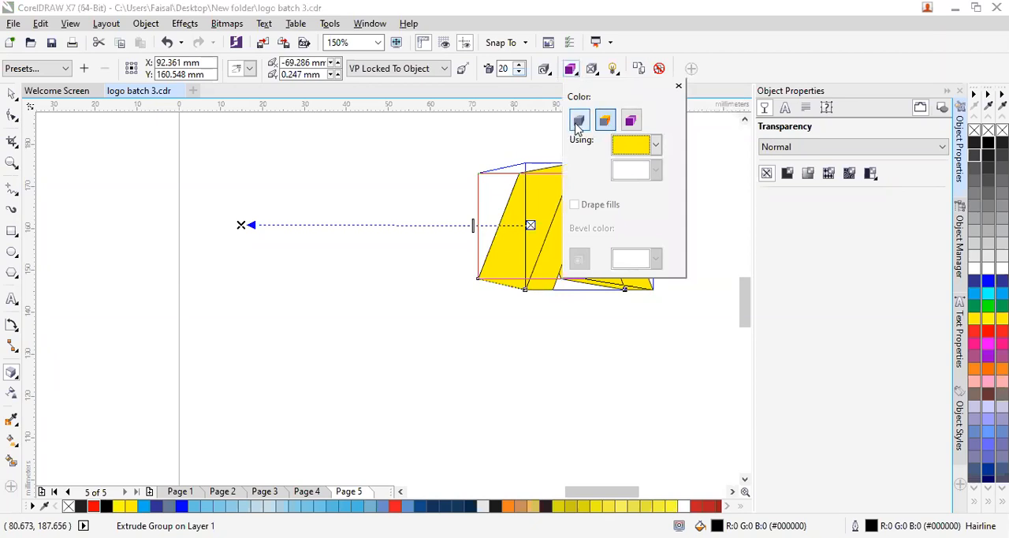
click(632, 121)
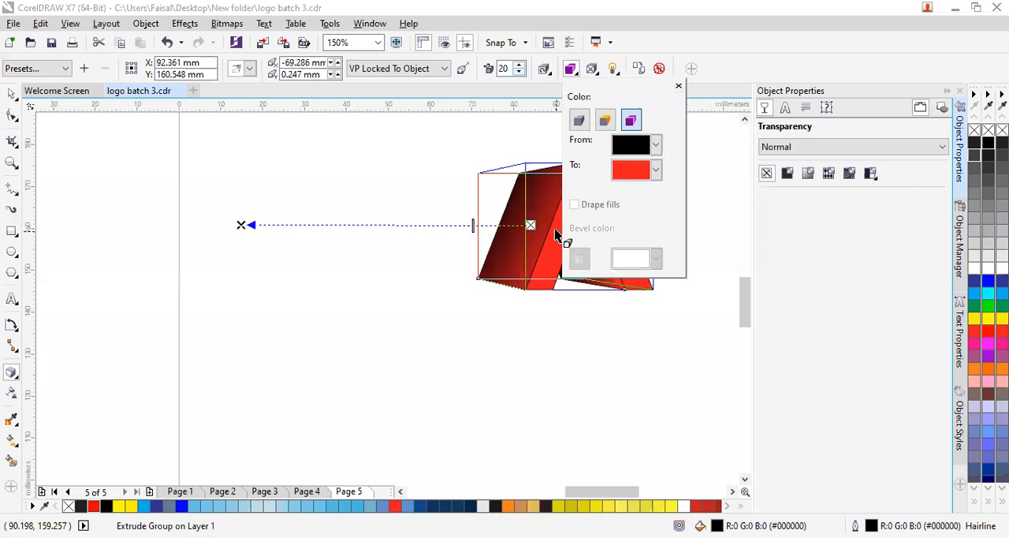
click(656, 171)
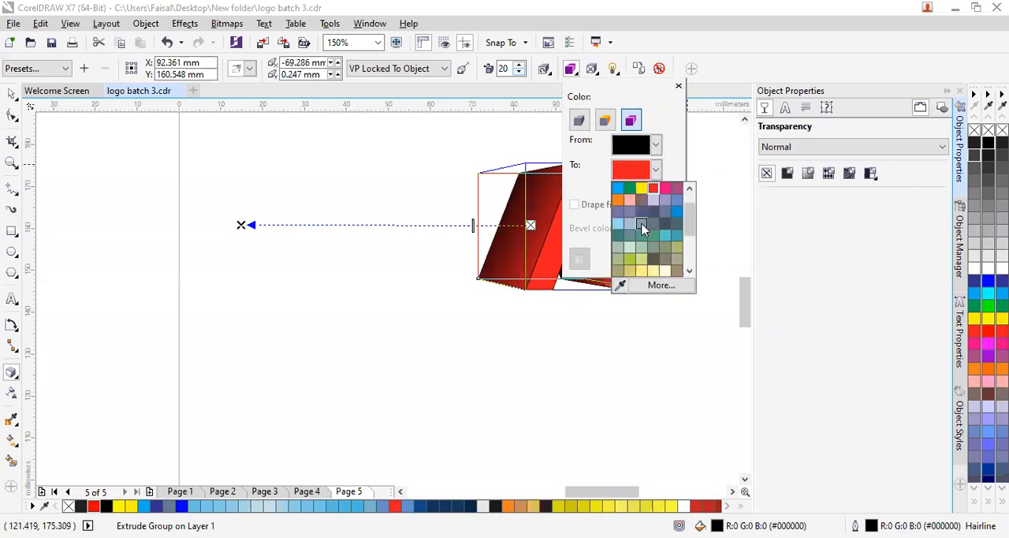
click(642, 228)
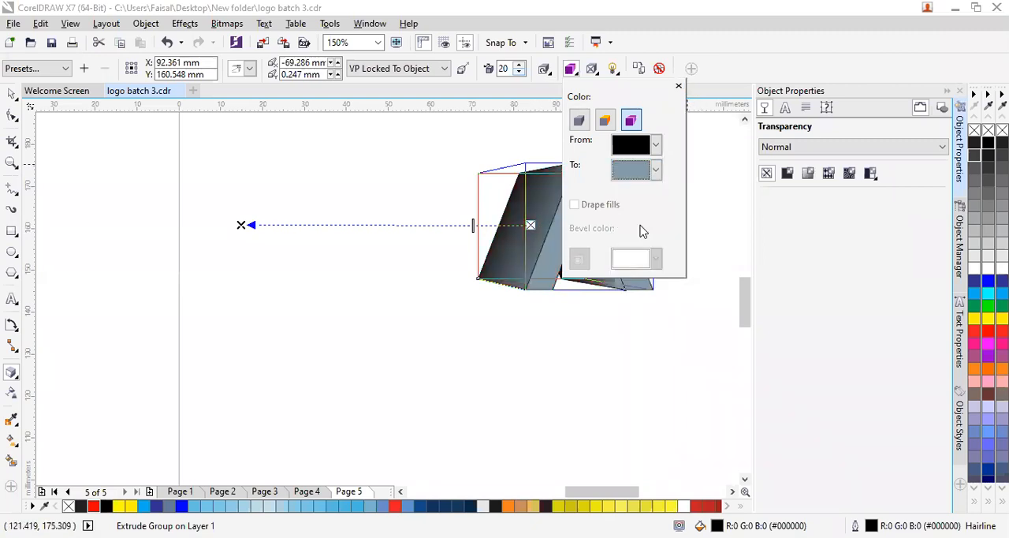
click(568, 329)
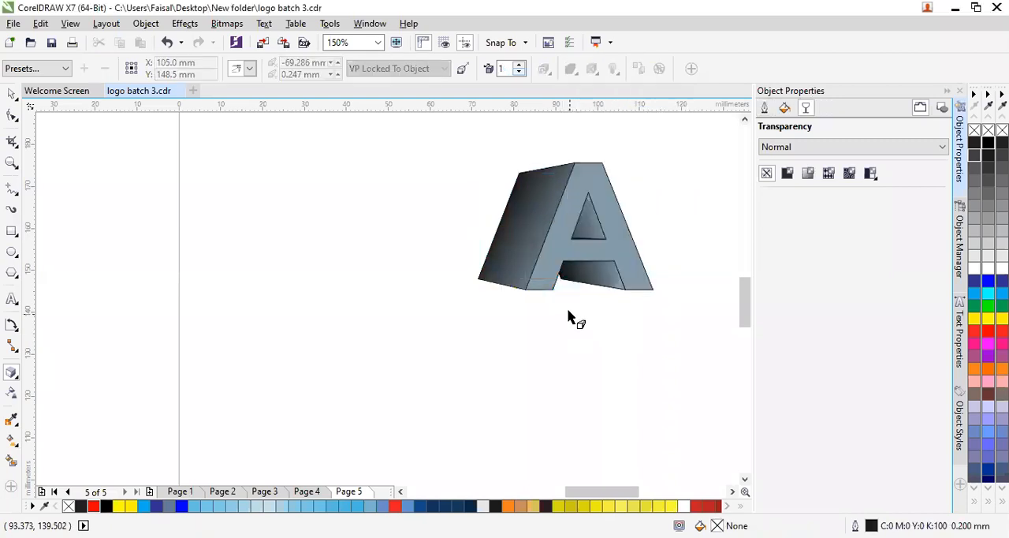
- Give the extruded letter A a yellow outline and an orange fill, leaving the document defaults unchanged
click(548, 253)
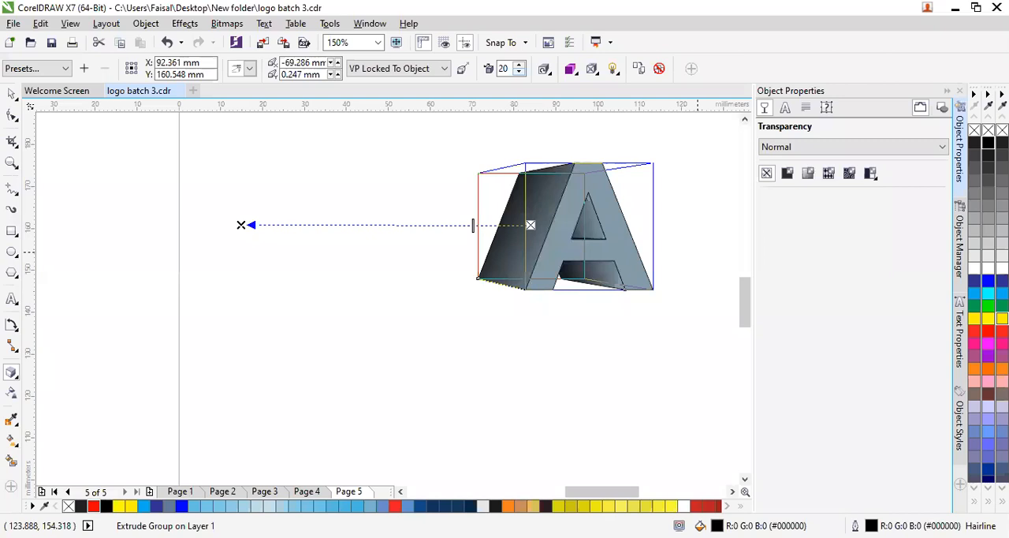
click(627, 356)
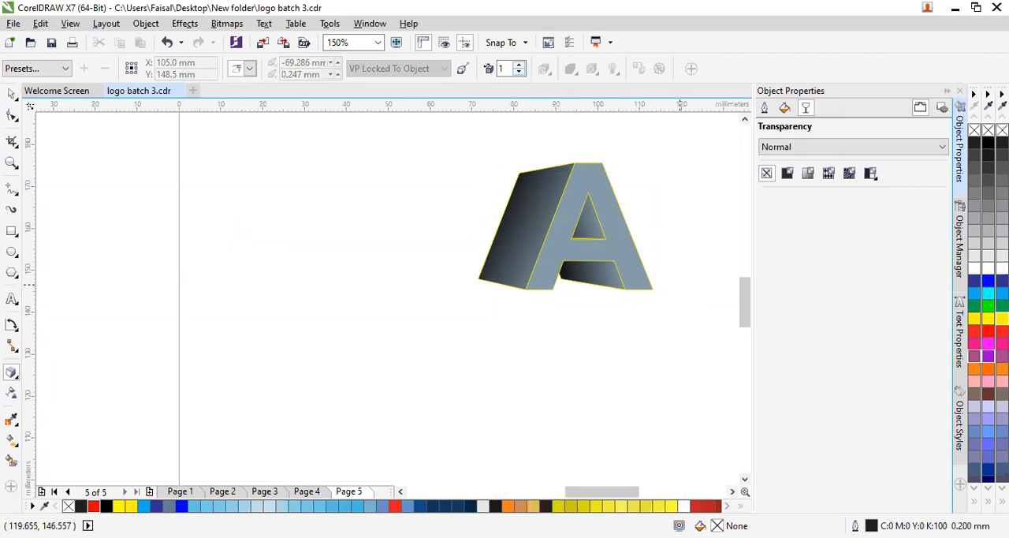
right_click(974, 130)
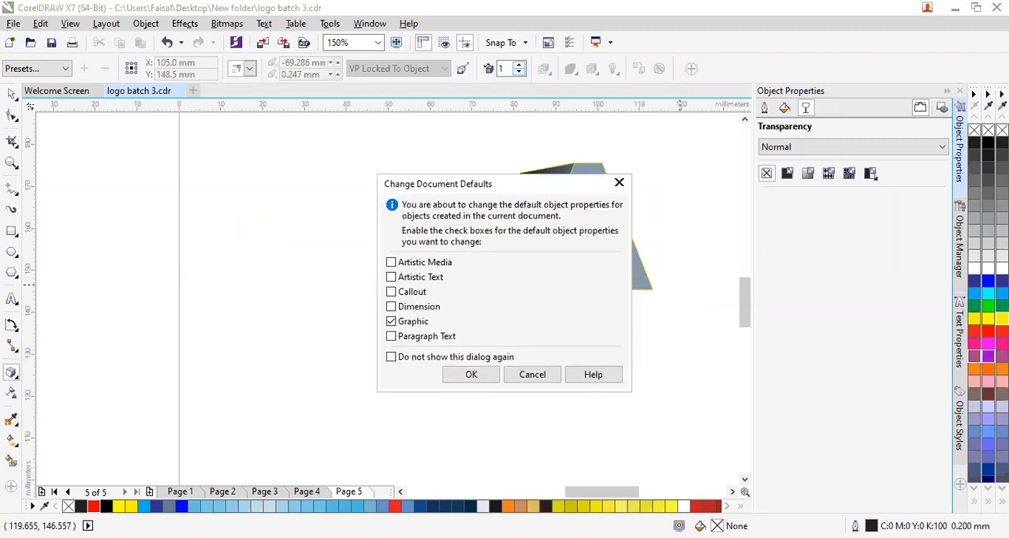
click(526, 376)
click(986, 368)
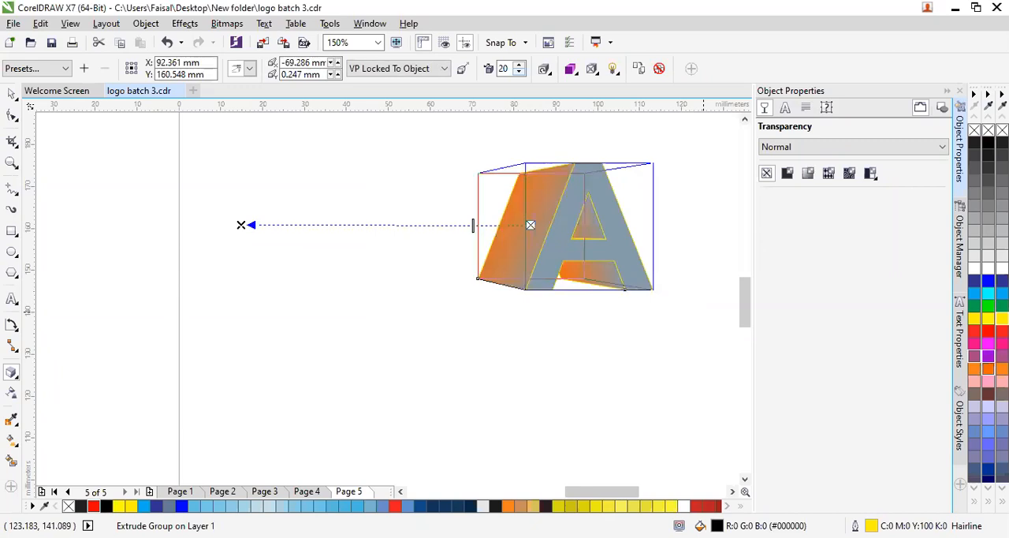
click(618, 374)
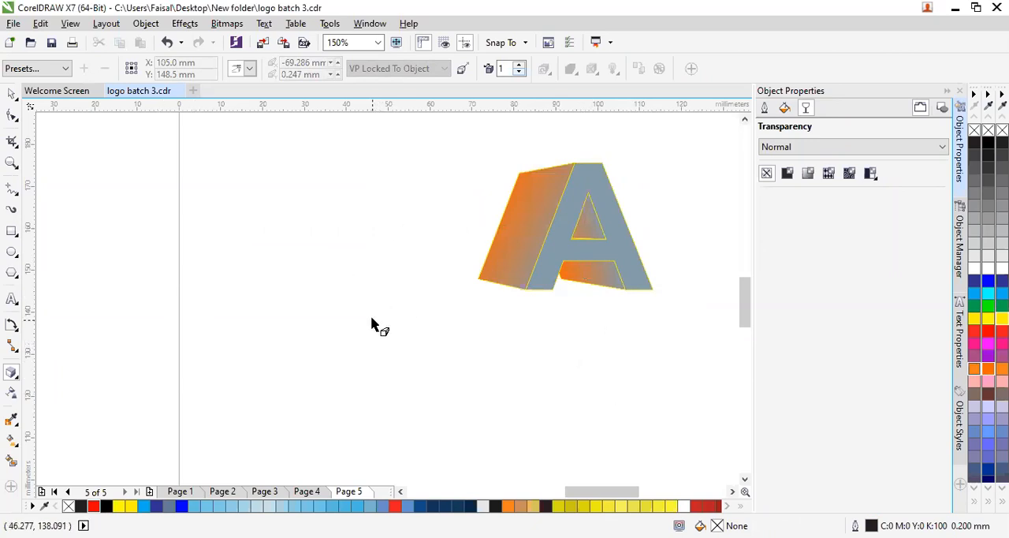
- Draw a rectangle about 33 by 20 mm below the letter's left side and extrude it toward a vanishing point at about 18 mm, 27 mm
click(12, 230)
mouse_move(249, 349)
mouse_down()
mouse_move(361, 451)
mouse_move(387, 433)
mouse_up()
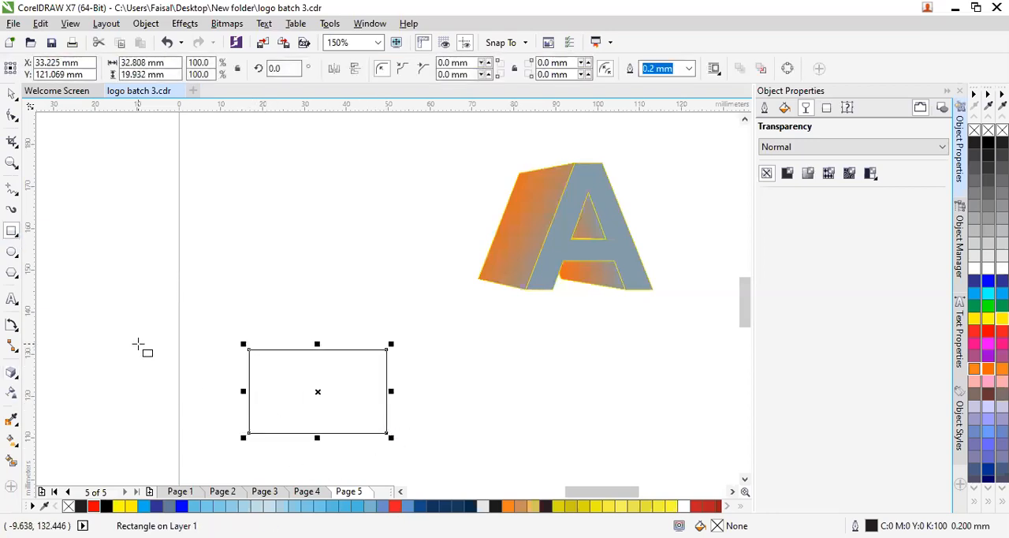
click(11, 373)
drag(326, 388, 557, 410)
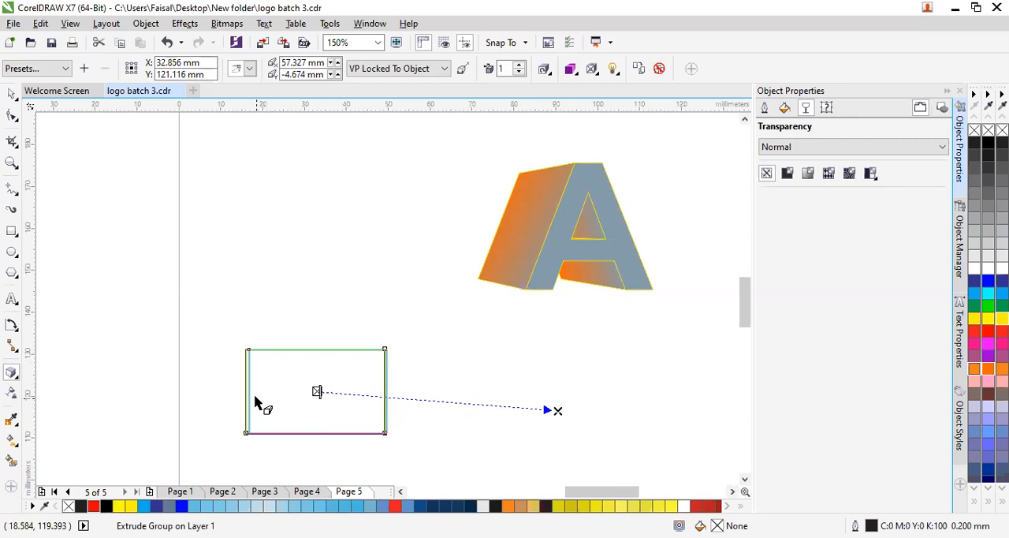
key(ctrl+z)
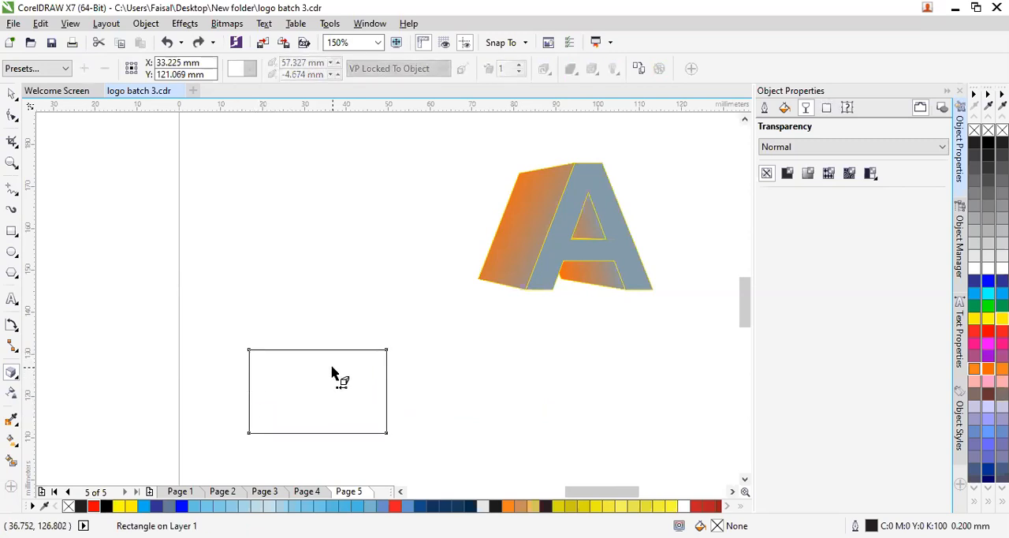
drag(300, 415, 393, 277)
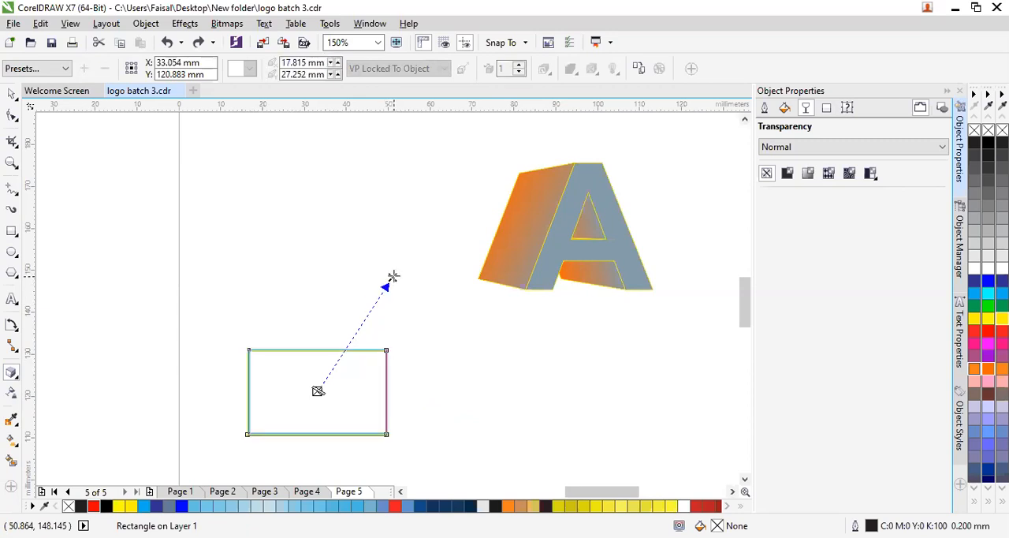
- Set the rectangle's extrusion depth to 16, and try a blue fill on it before undoing that fill
click(520, 65)
click(521, 68)
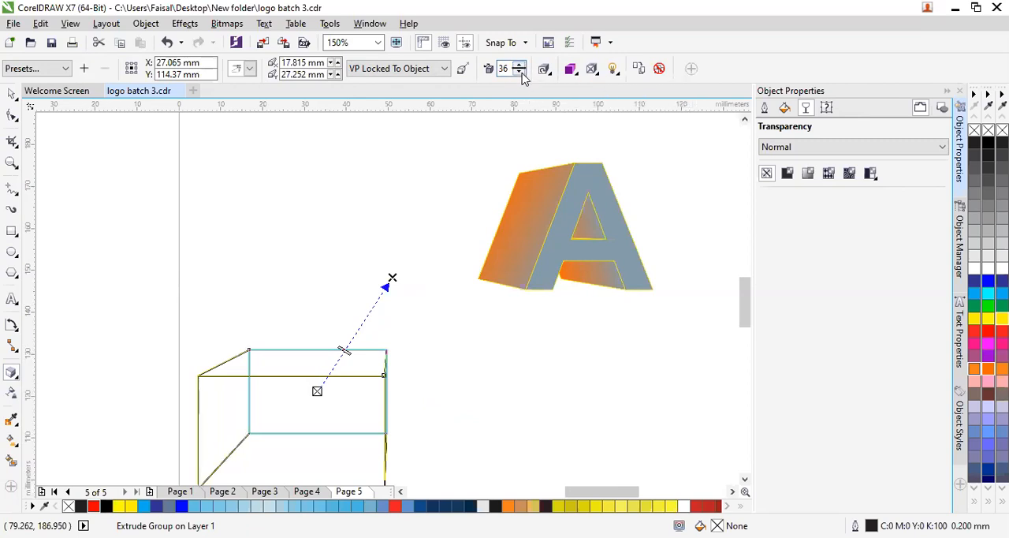
click(521, 72)
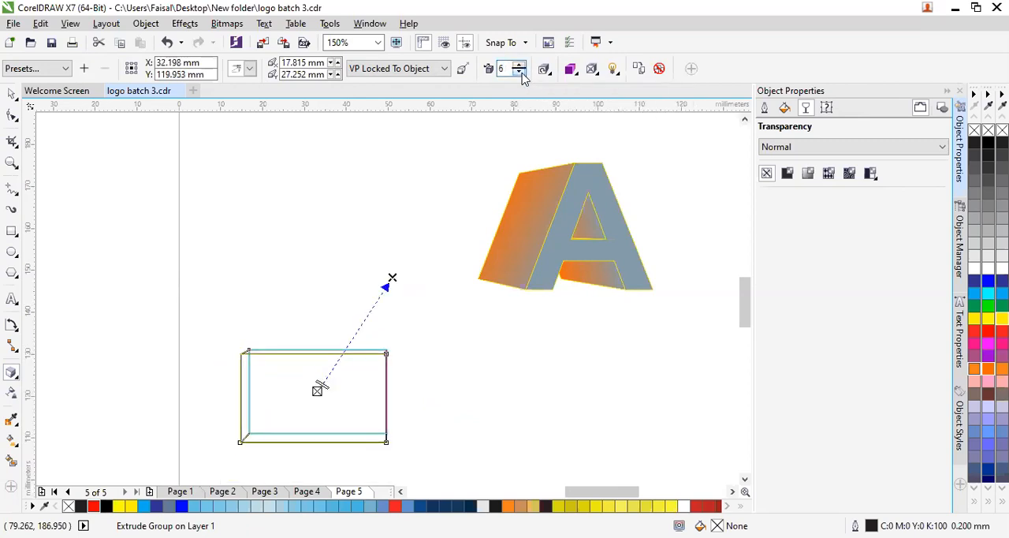
click(521, 67)
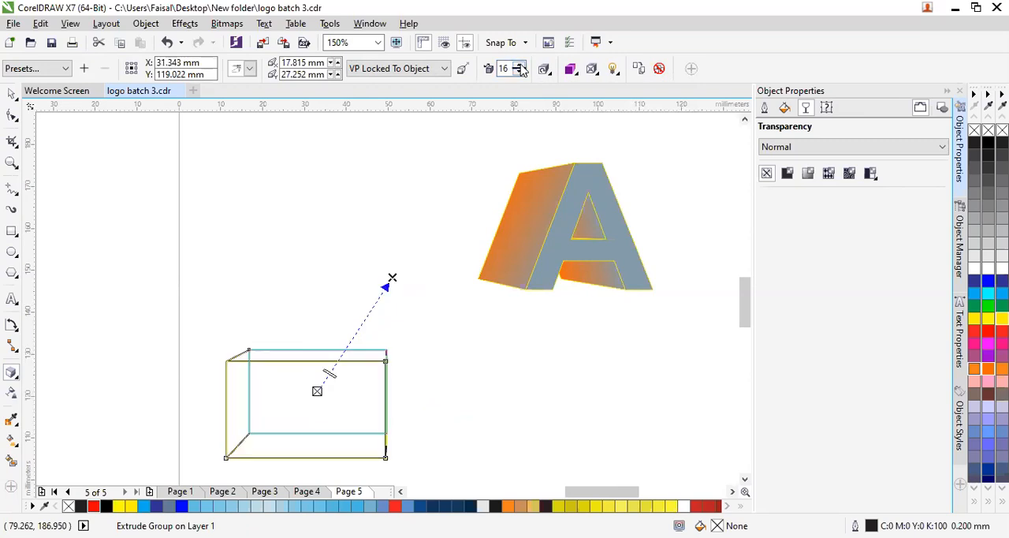
click(988, 281)
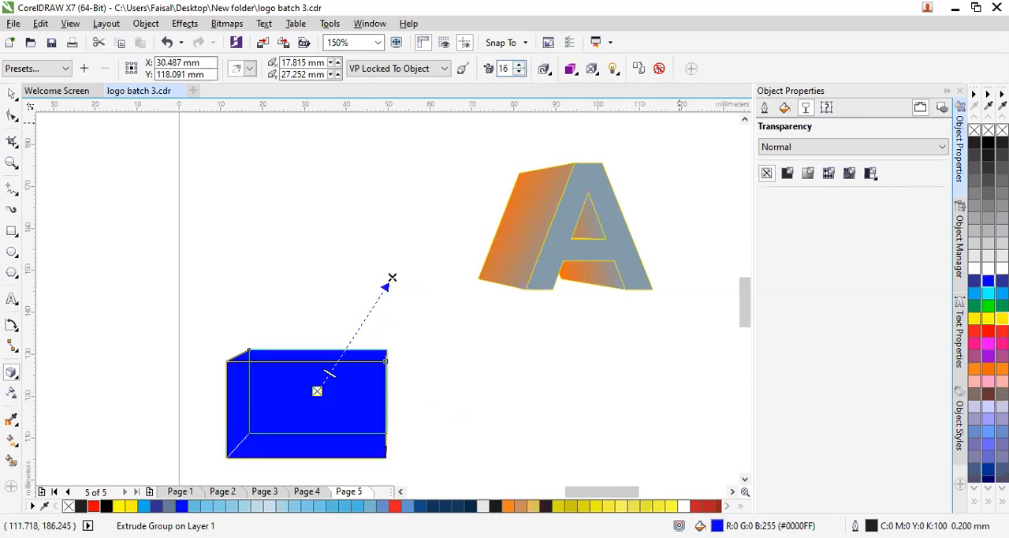
key(ctrl+z)
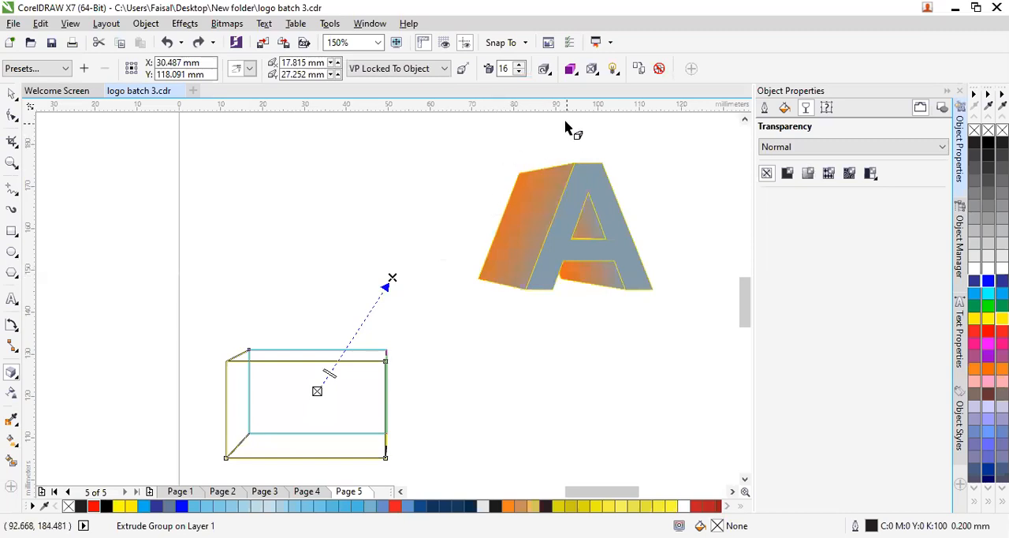
- Apply color shading from yellow to greyish brown to the rectangle's extrusion, and fill the rectangle with bright green
click(571, 69)
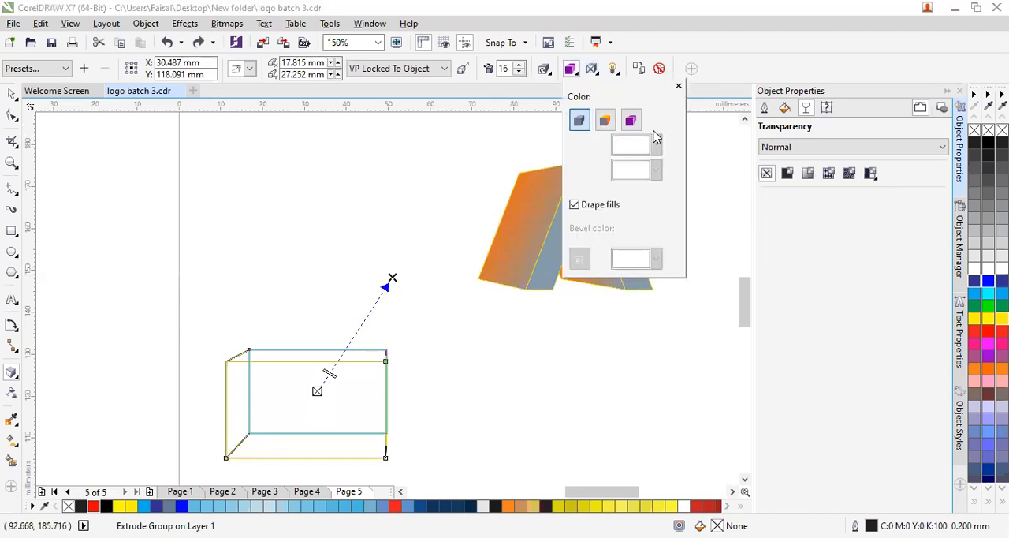
click(630, 120)
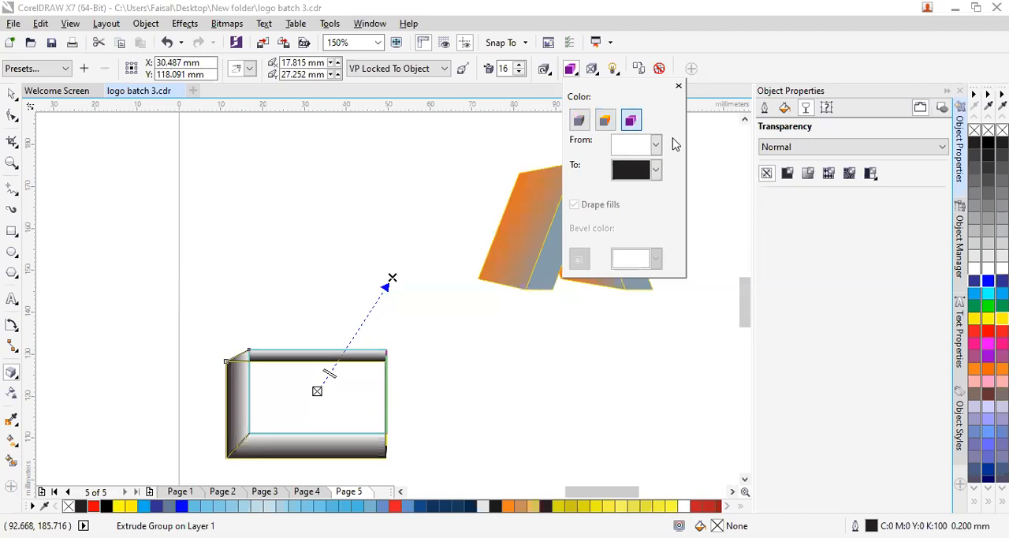
click(656, 146)
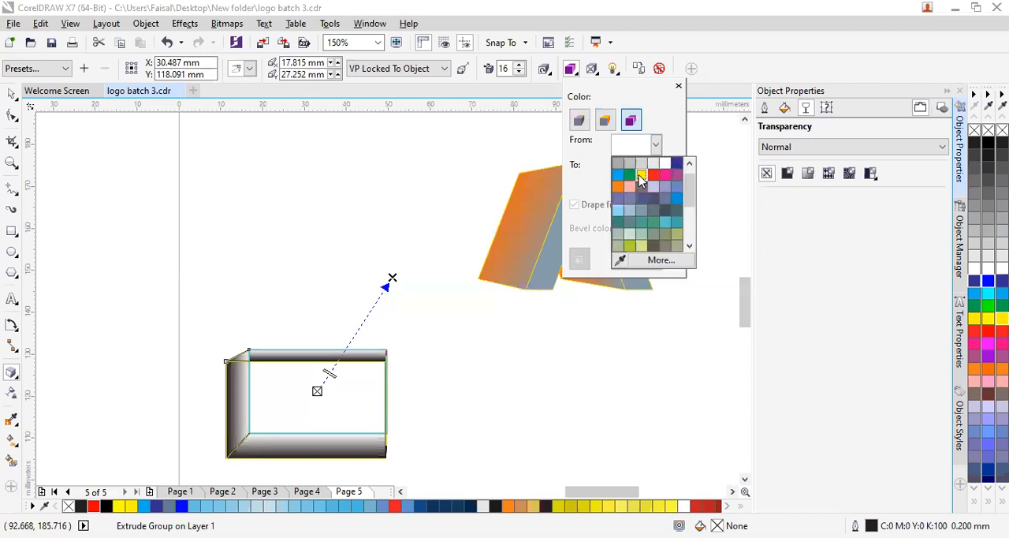
click(640, 180)
click(656, 171)
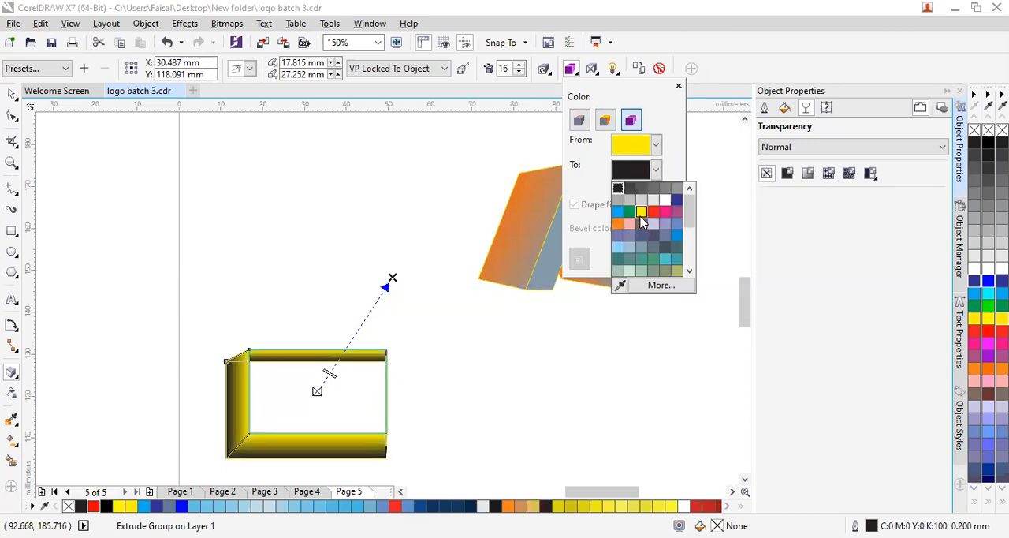
click(637, 223)
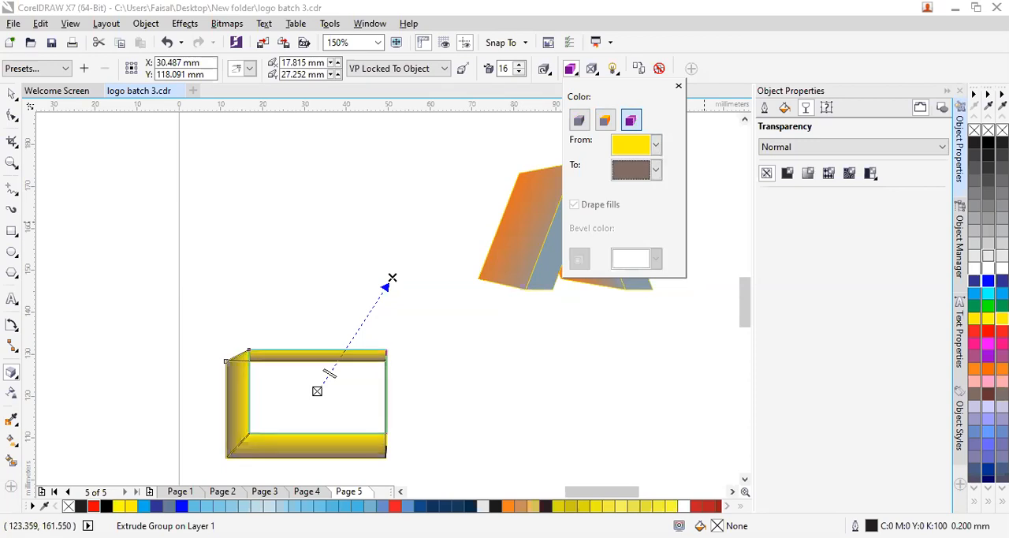
click(989, 306)
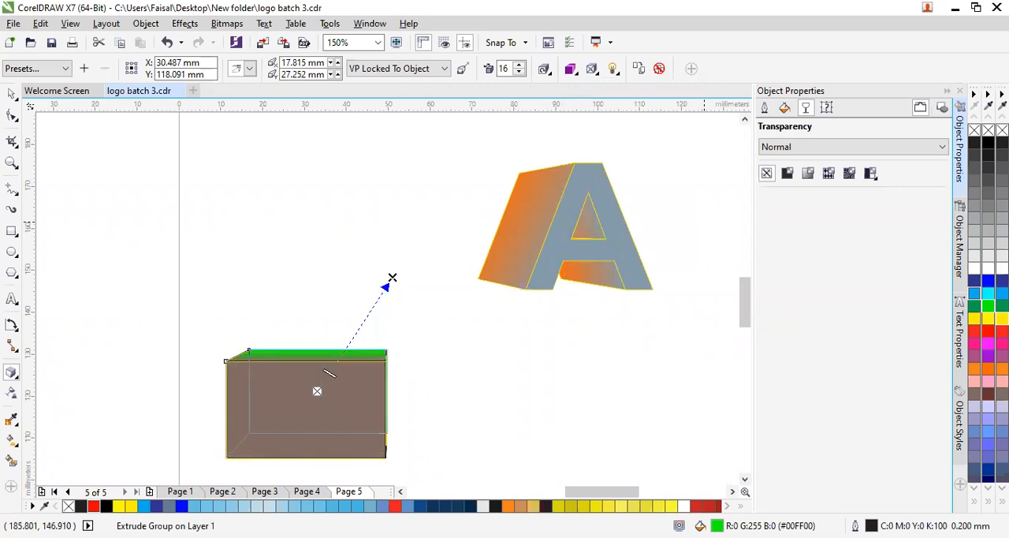
- Undo the rectangle's green fill, extrusion color shading and depth changes, and delete the extruded rectangle
key(ctrl+z)
key(ctrl+z)
key(ctrl+z)
drag(329, 374, 322, 385)
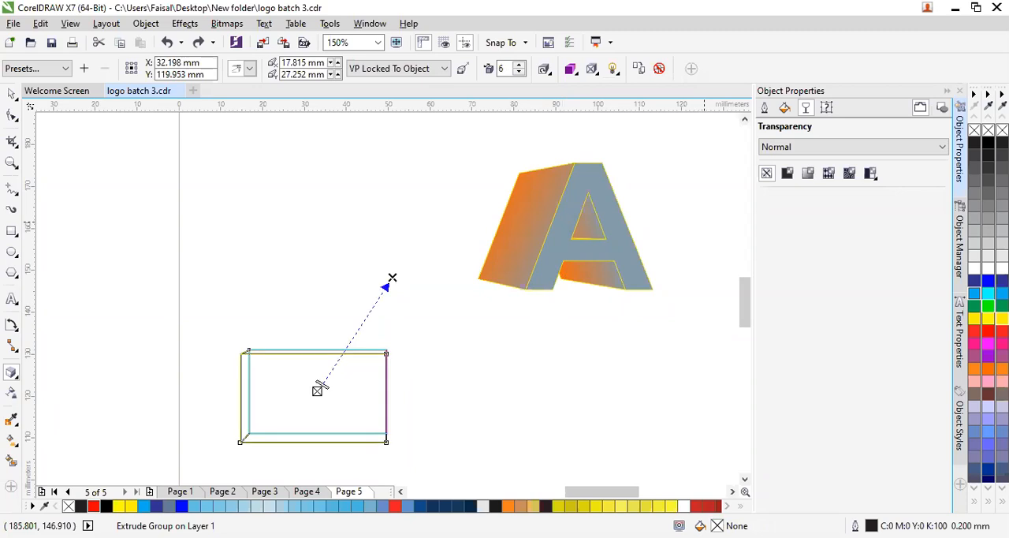
mouse_move(321, 385)
mouse_down()
mouse_move(341, 356)
mouse_move(322, 386)
mouse_up()
click(11, 94)
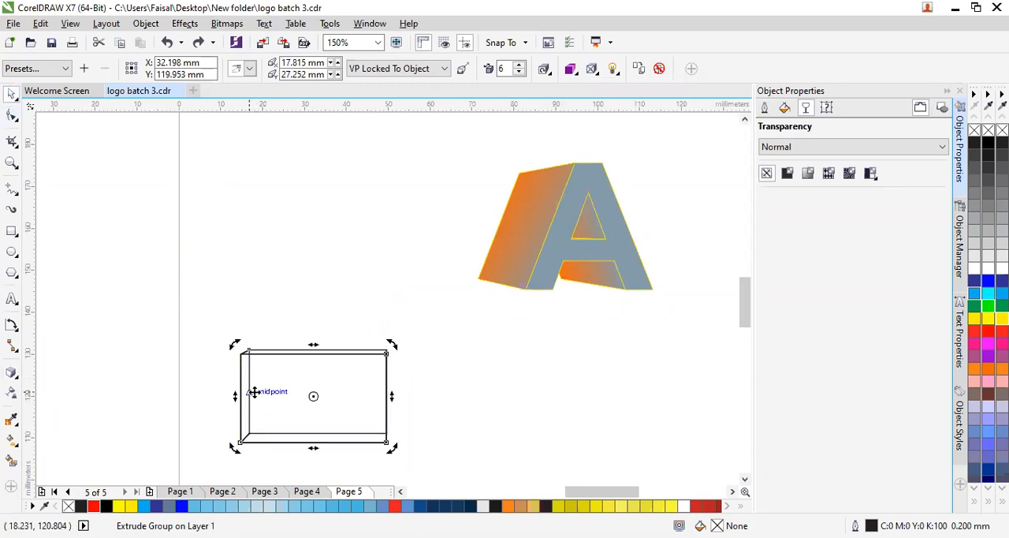
key(Delete)
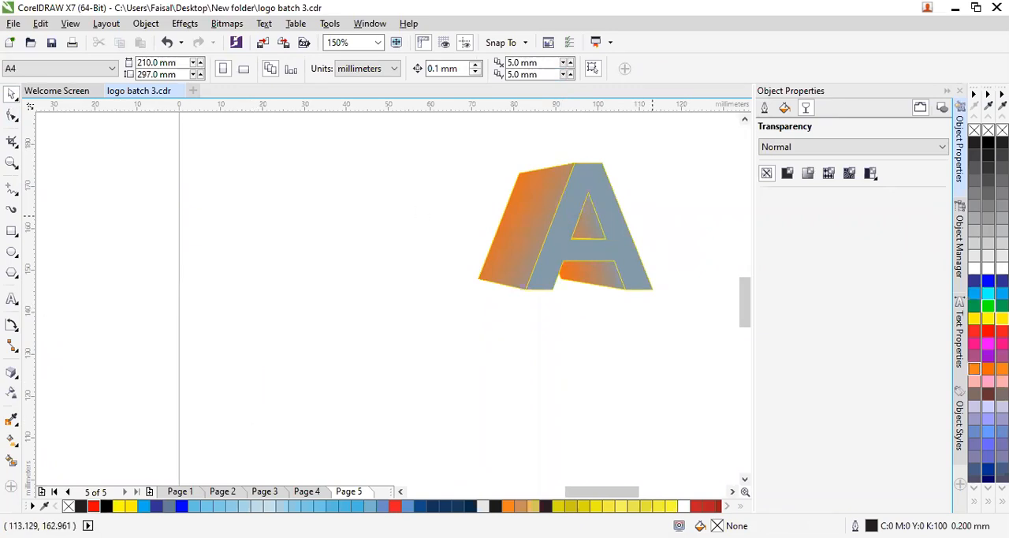
- Draw a rectangle about 29 by 20 mm below and left of the letter A and fill it blue, undoing any stray rectangle
click(11, 377)
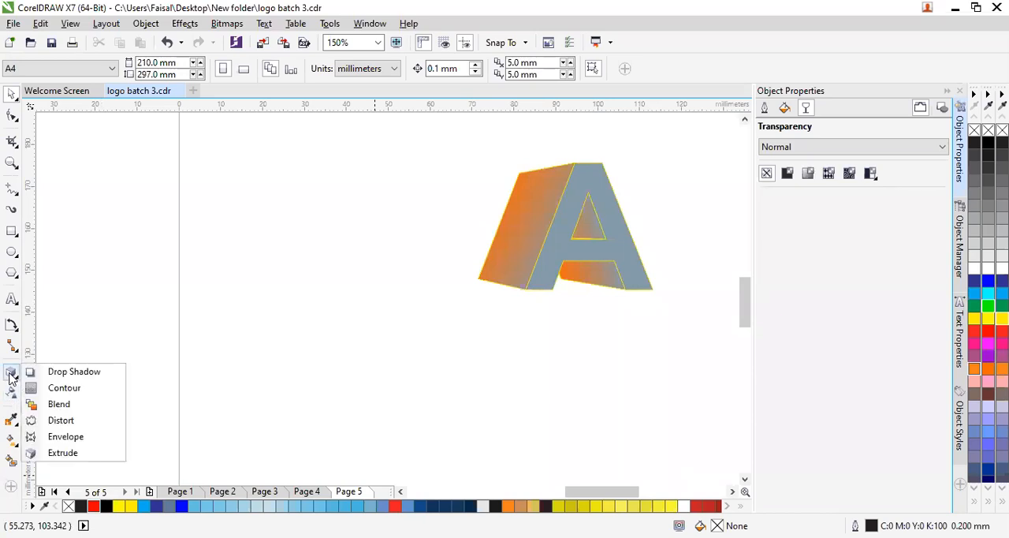
click(19, 375)
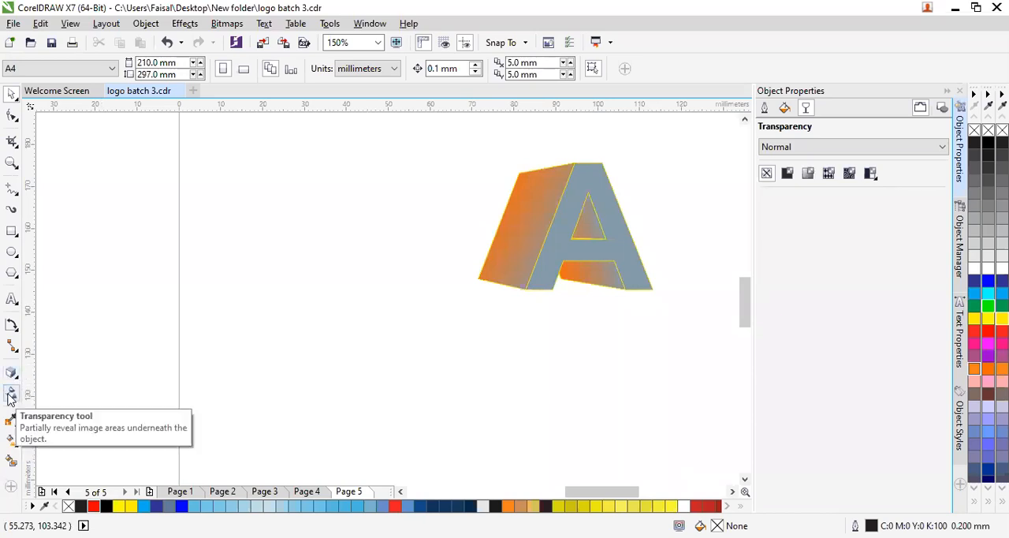
click(10, 395)
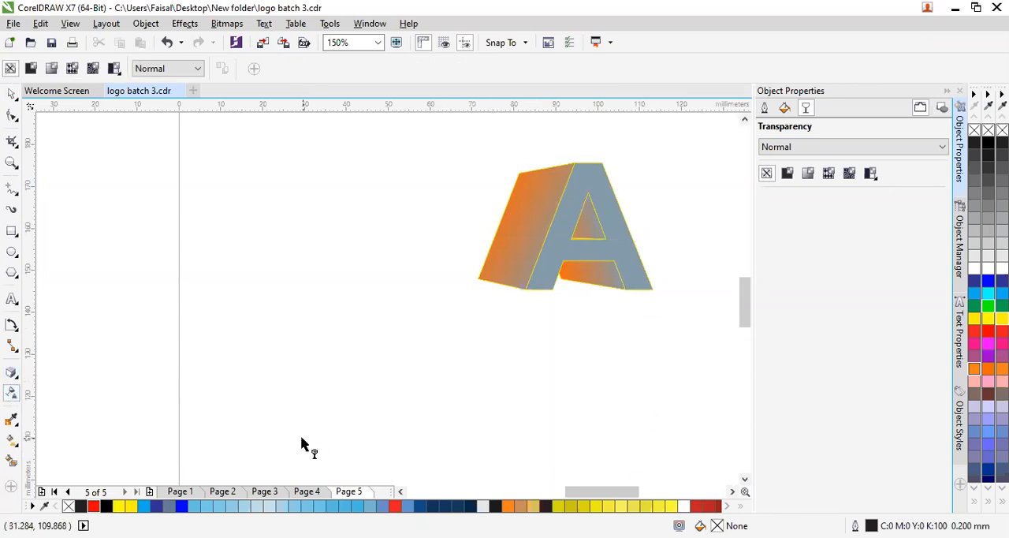
click(11, 234)
drag(247, 307, 370, 391)
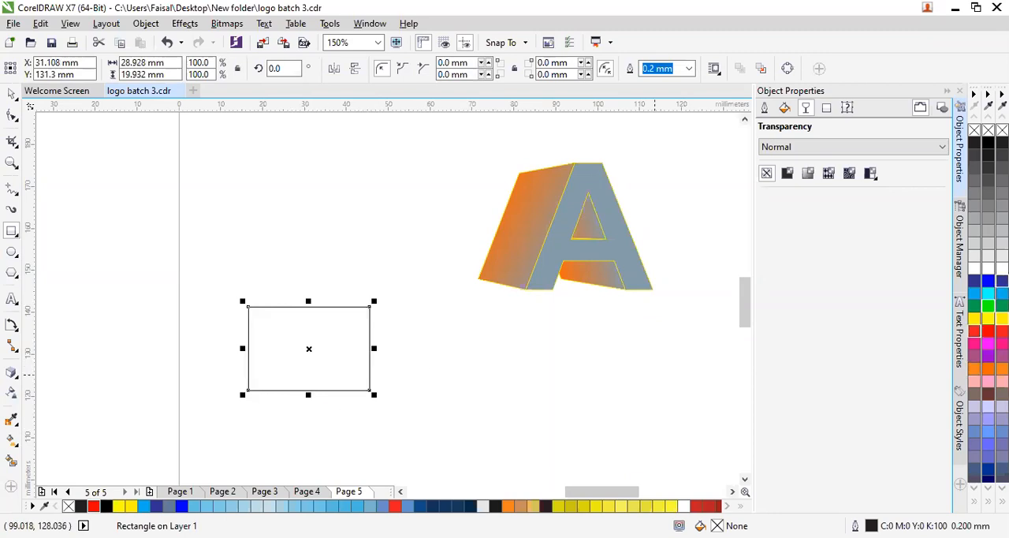
click(1000, 281)
drag(281, 347, 396, 380)
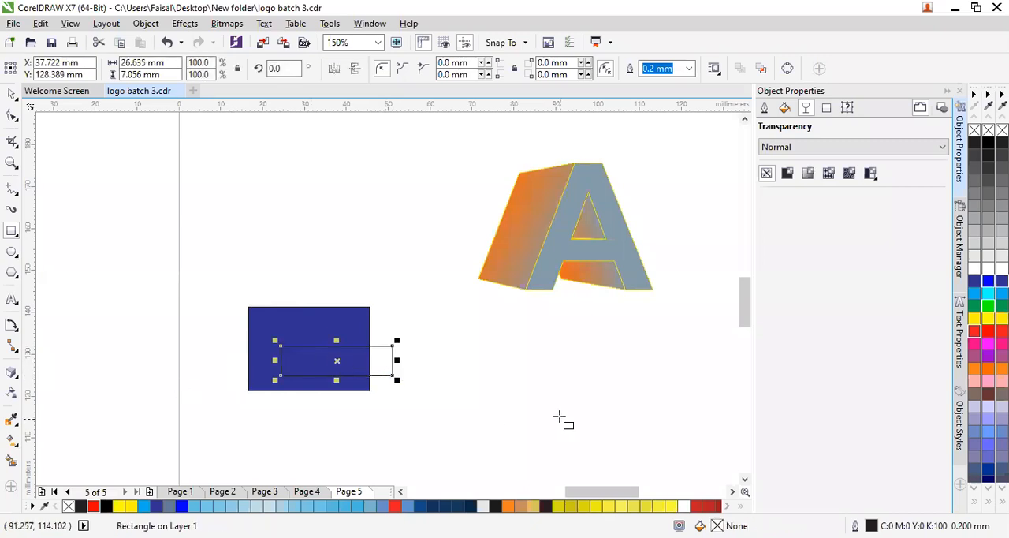
key(ctrl+z)
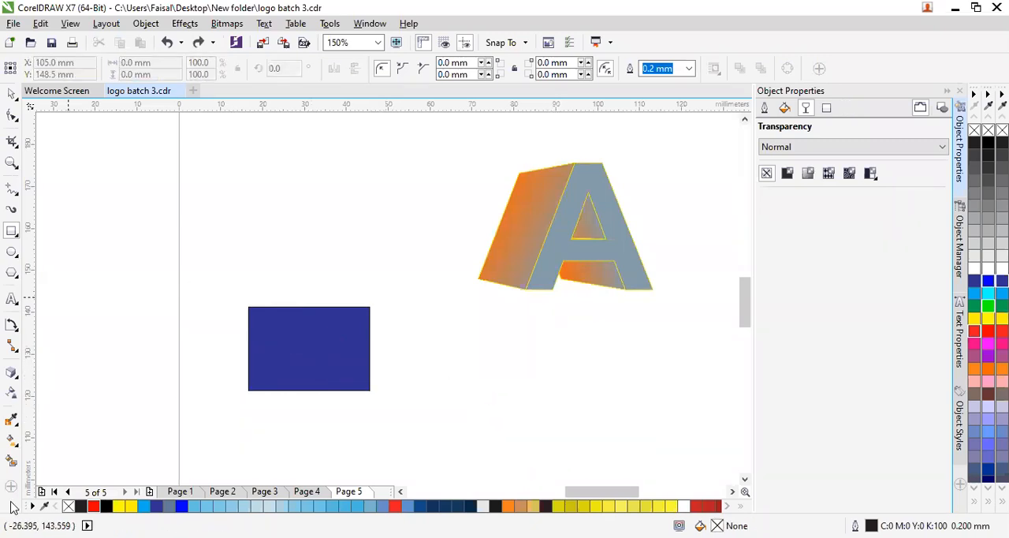
- Apply a linear transparency fading the blue rectangle toward its lower right corner, and move the rectangle up beside the letter A
click(11, 392)
click(323, 338)
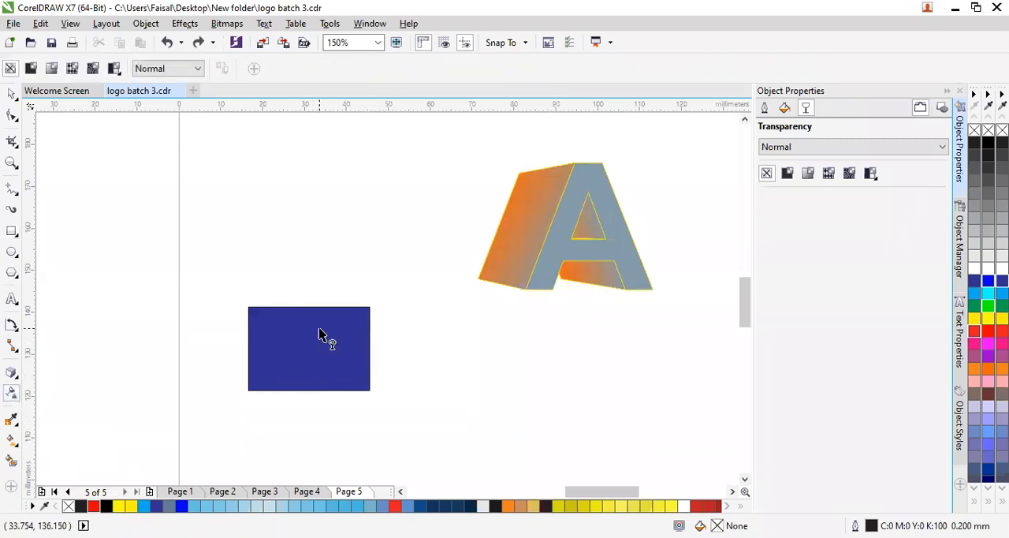
drag(291, 332, 360, 377)
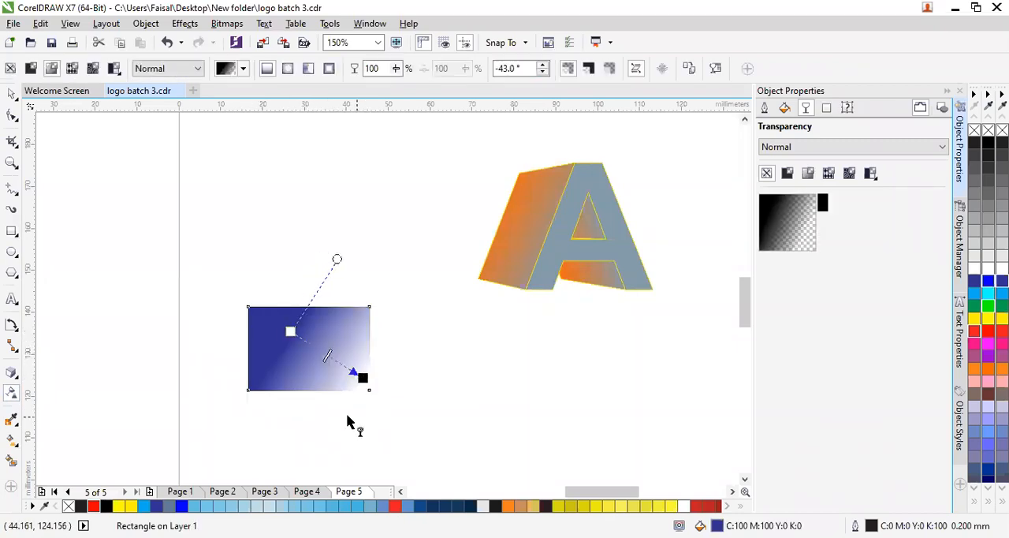
drag(291, 332, 255, 323)
click(82, 212)
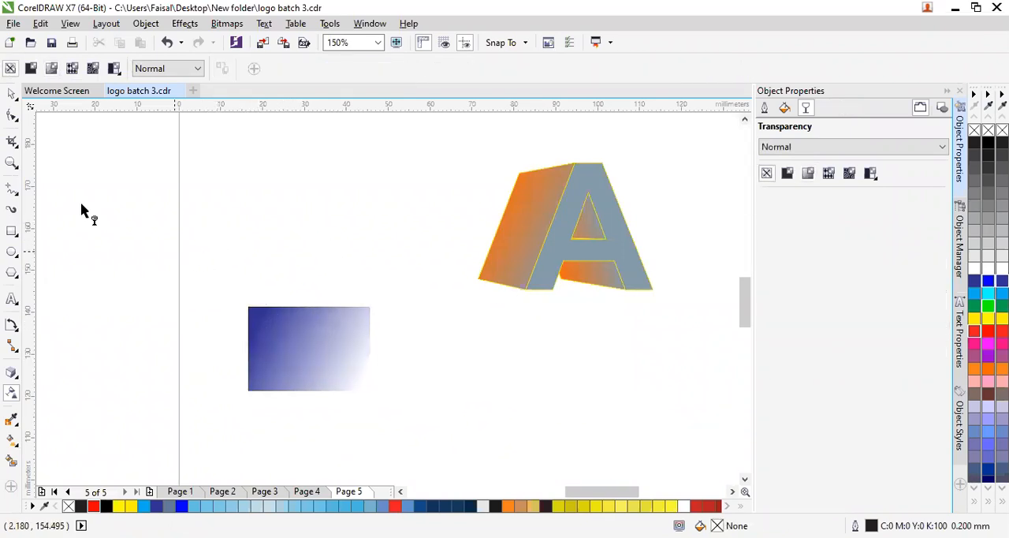
click(12, 94)
drag(313, 353, 326, 241)
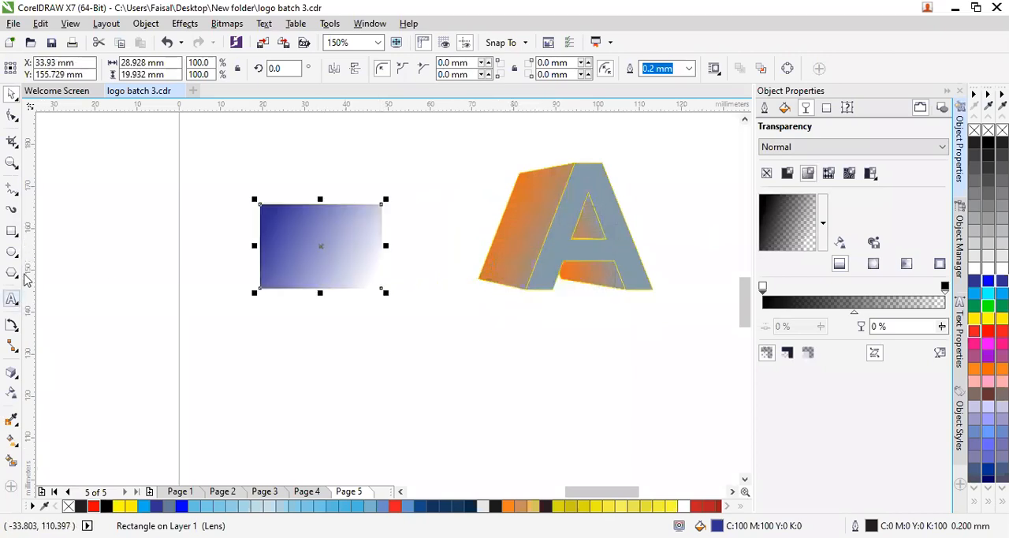
- Draw a rectangle about 44 by 17 mm below the letter A and fill it with magenta
click(12, 230)
mouse_move(355, 389)
mouse_down()
mouse_move(439, 455)
mouse_move(541, 459)
mouse_up()
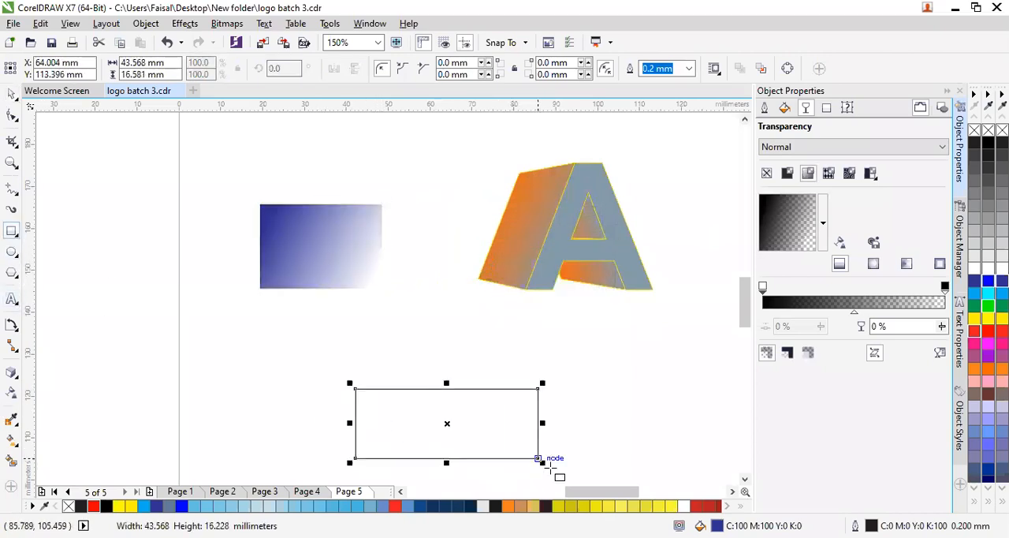
click(988, 344)
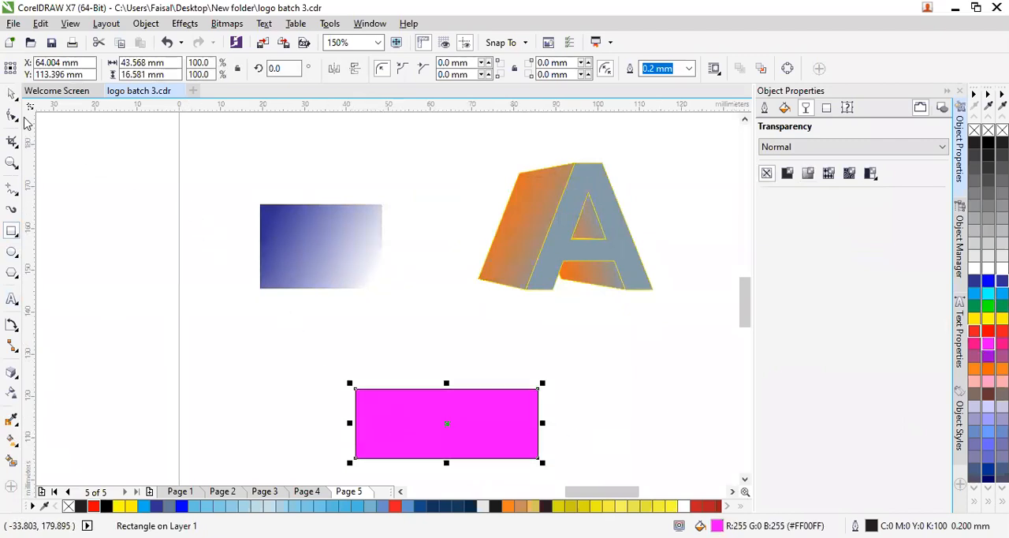
- Lay the magenta rectangle over the letter A and return it below, and place the faded blue rectangle over the letter
click(12, 93)
drag(398, 429, 486, 228)
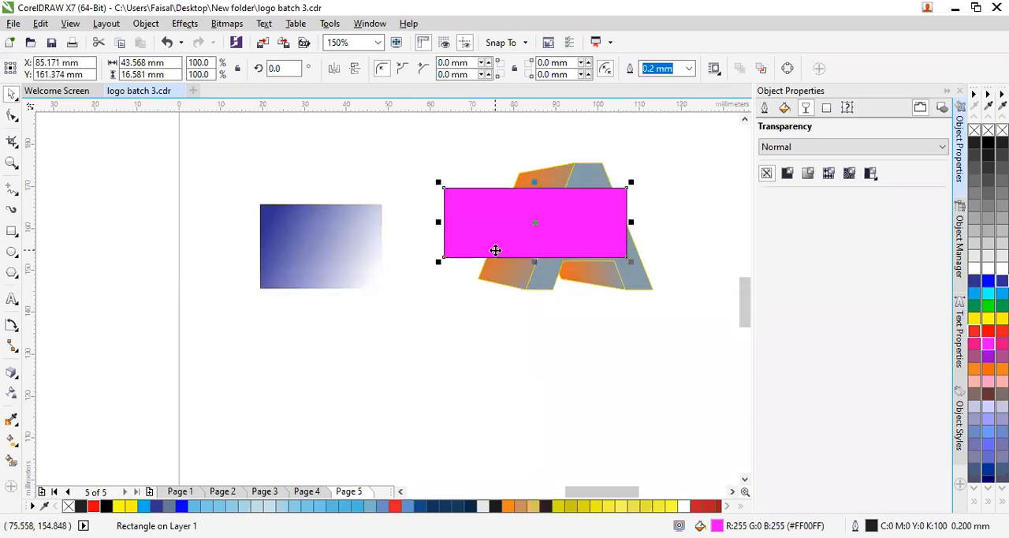
drag(479, 228, 391, 408)
drag(304, 234, 557, 227)
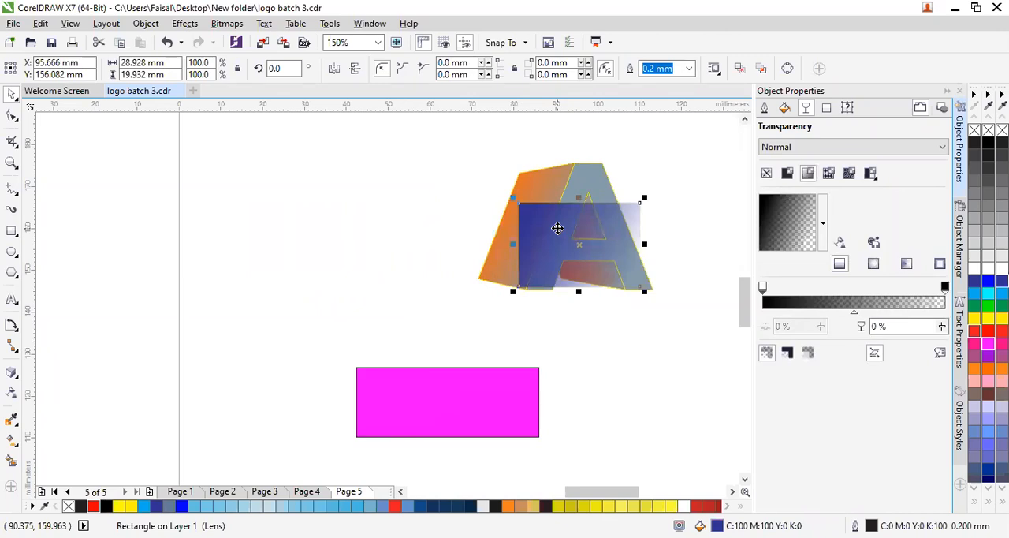
- Try elliptical, conical and rectangular fountain transparency on the blue rectangle, and return it to linear
click(11, 394)
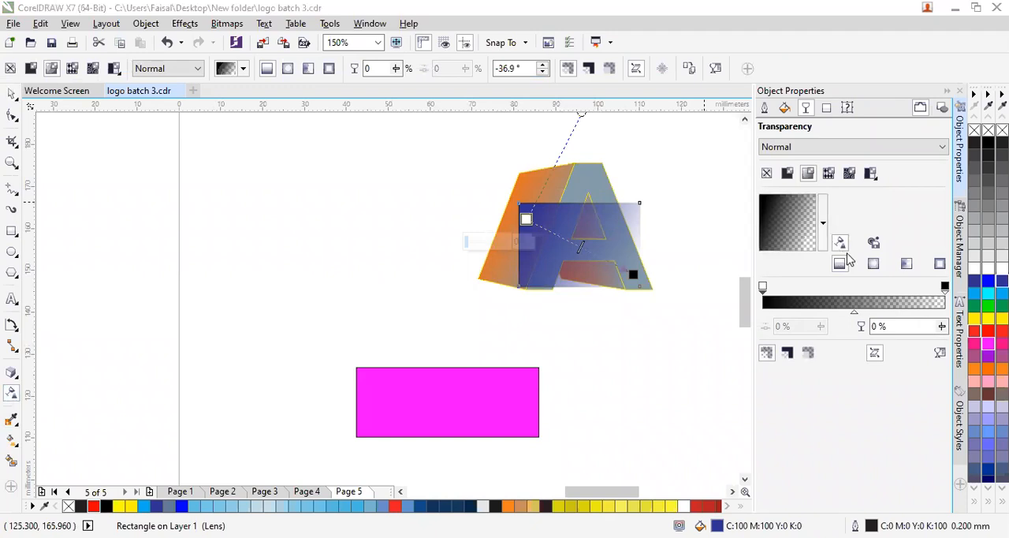
click(873, 265)
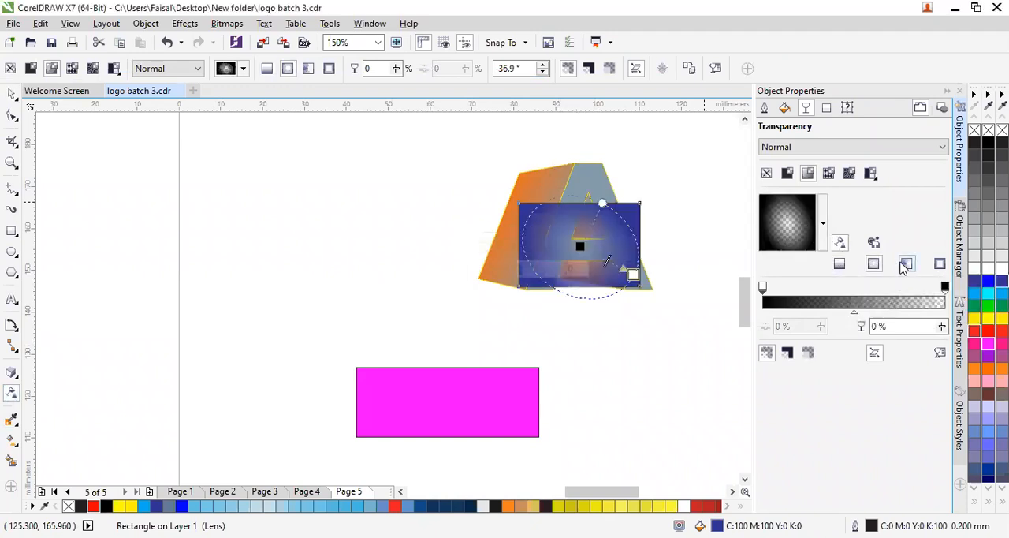
click(907, 265)
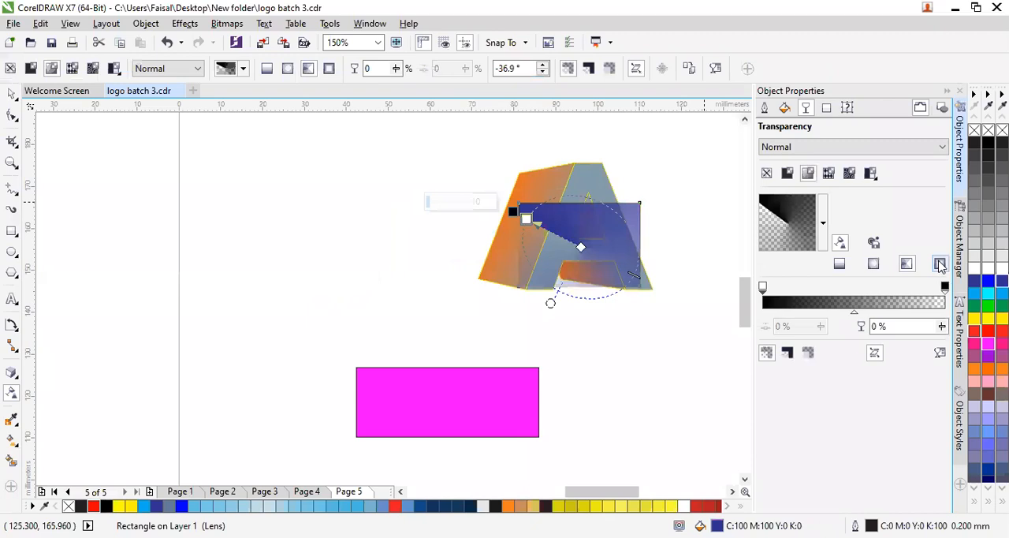
click(940, 265)
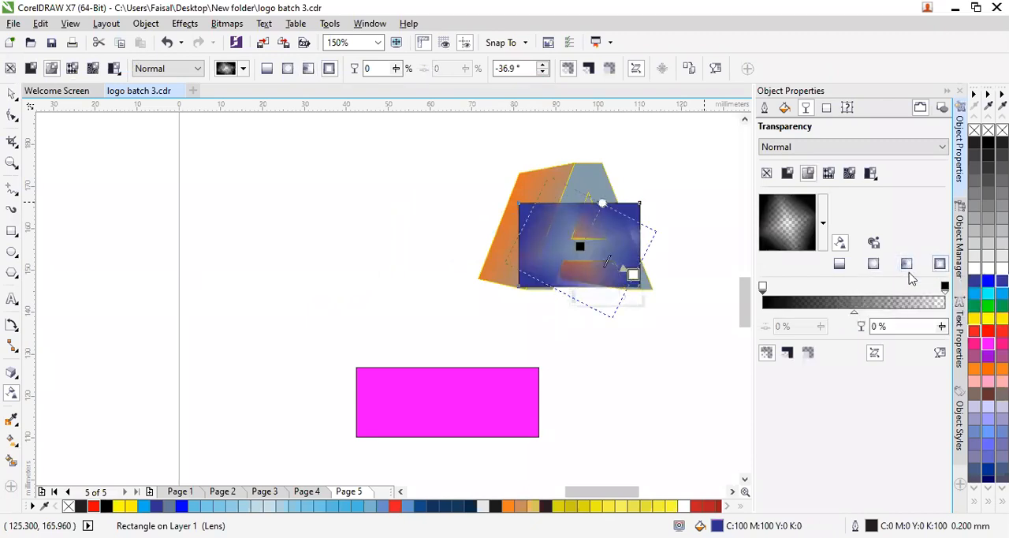
click(839, 265)
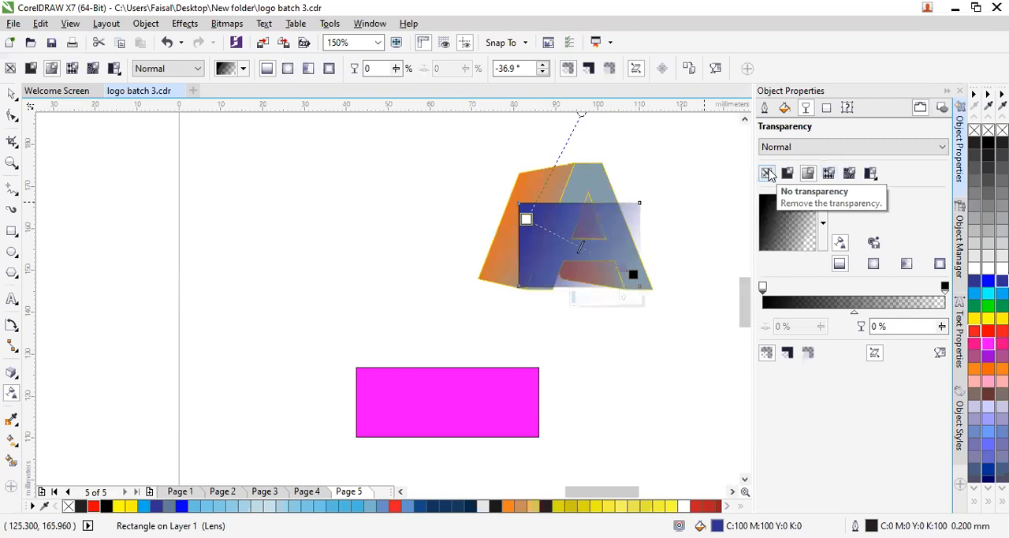
- Set the blue rectangle's transparency merge mode to Color and give it a uniform transparency of 94
click(803, 145)
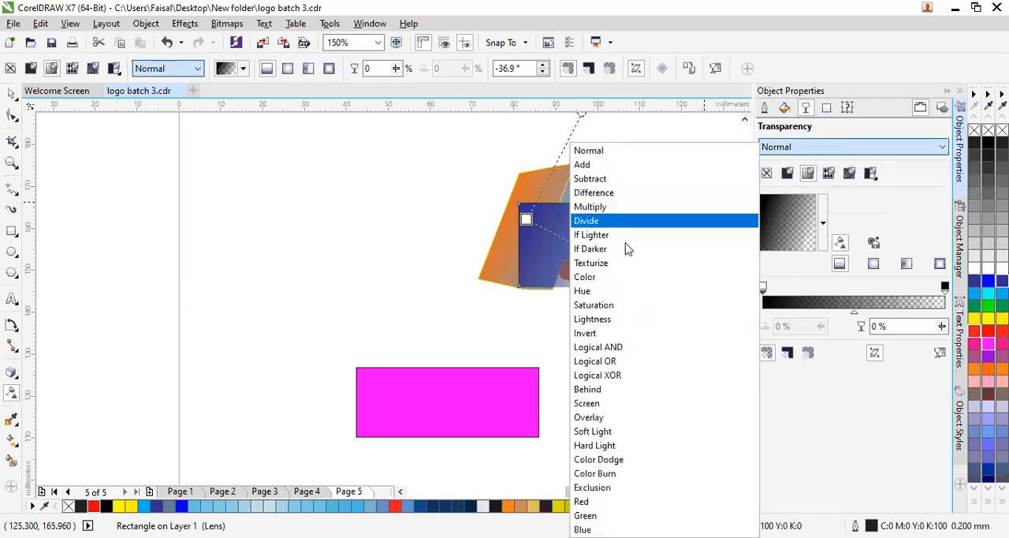
click(619, 277)
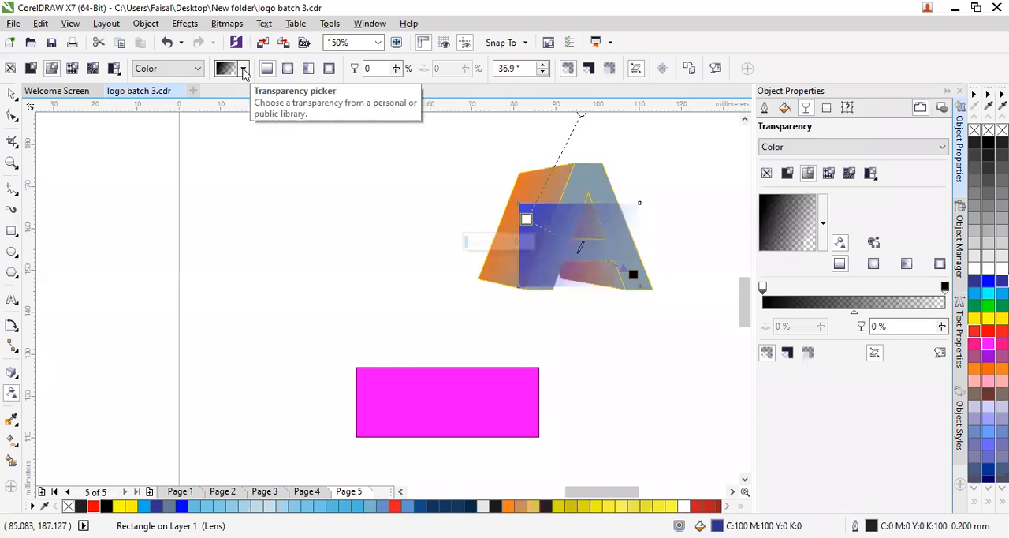
click(30, 68)
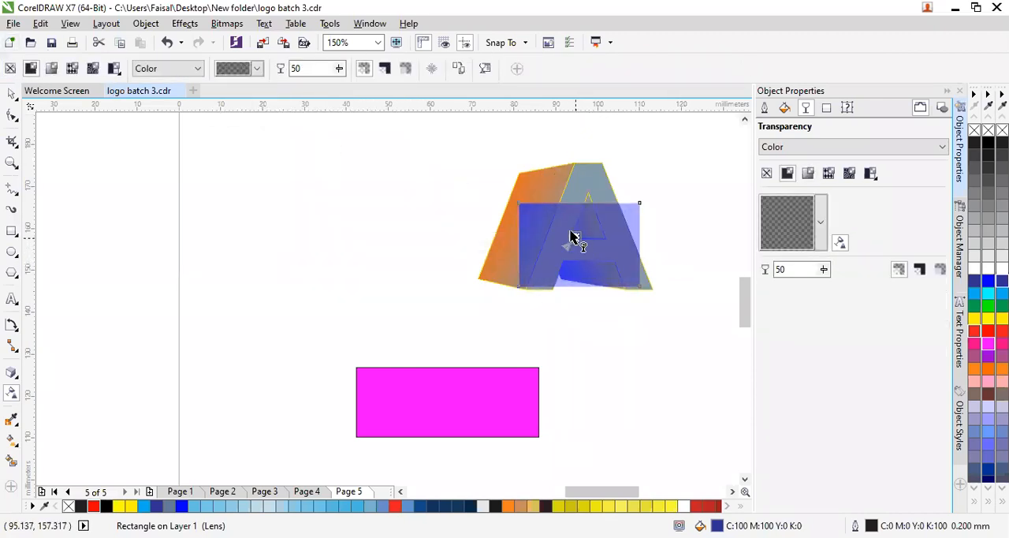
drag(564, 223, 560, 247)
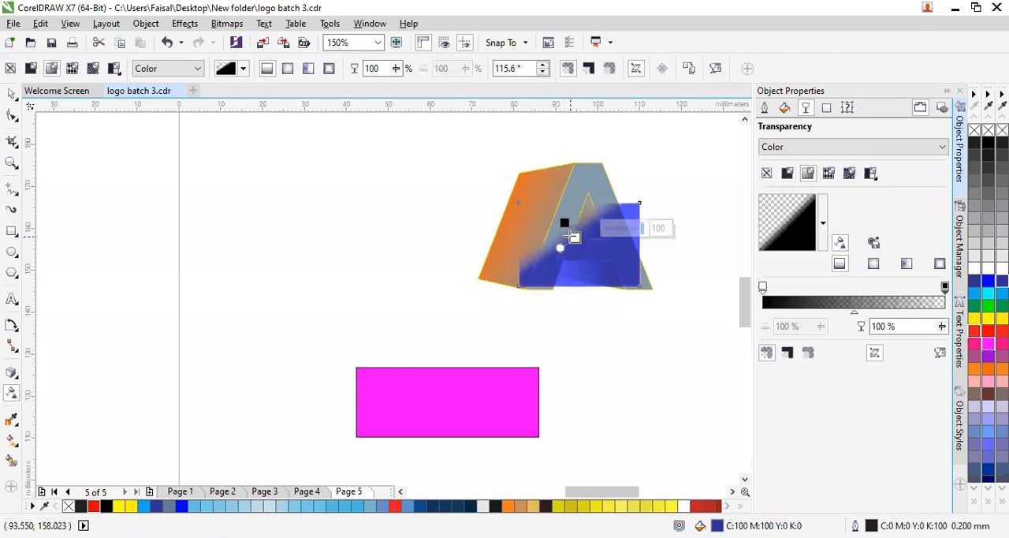
key(ctrl+z)
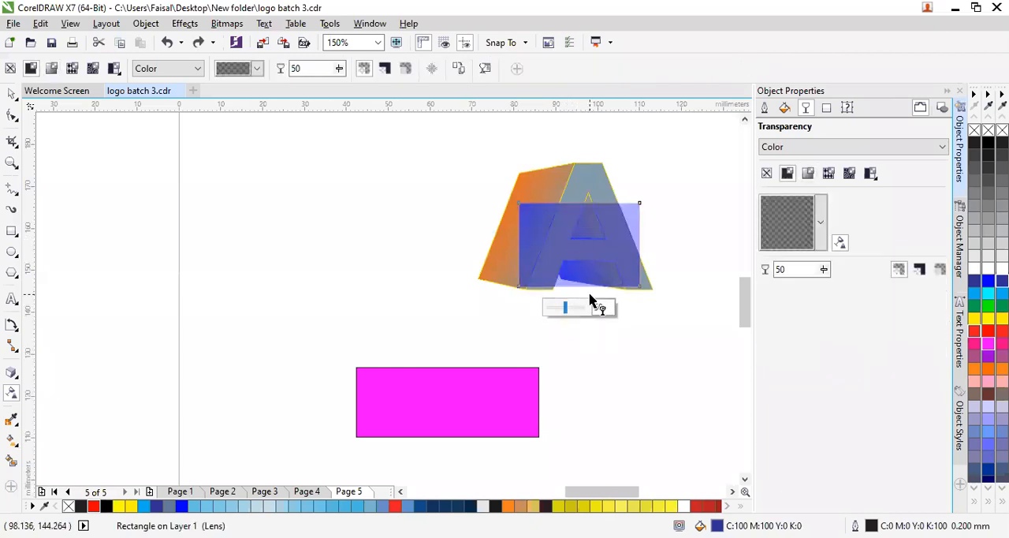
mouse_move(575, 308)
mouse_down()
mouse_move(584, 308)
mouse_move(536, 315)
mouse_move(585, 312)
mouse_up()
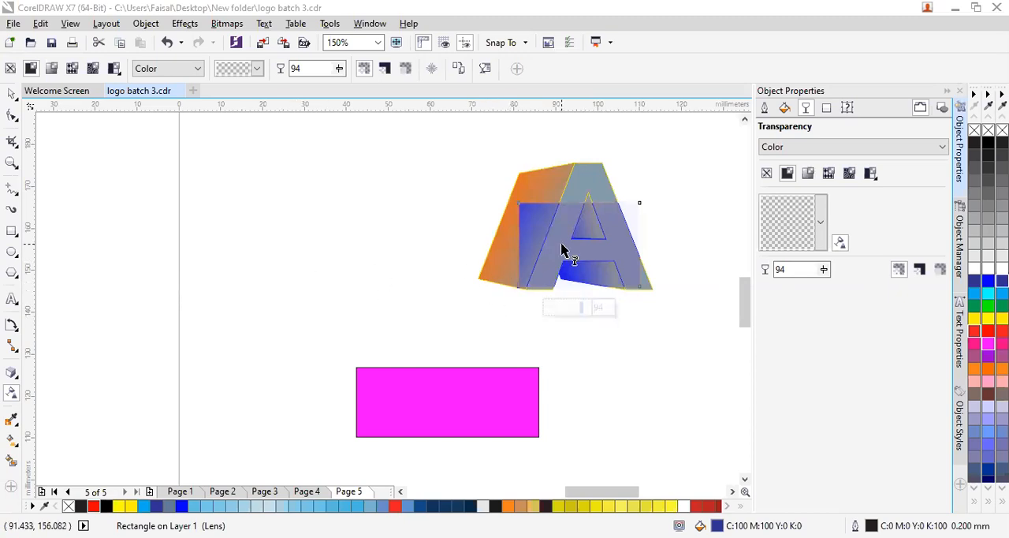
- Move the nearly transparent blue rectangle off the letter A and remove it from the page
click(12, 93)
drag(544, 239, 326, 271)
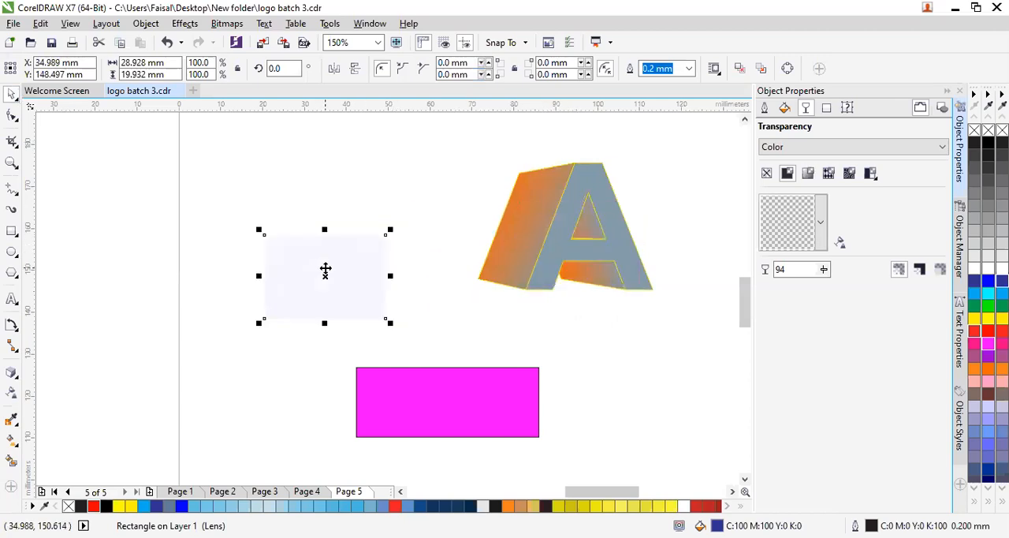
key(Escape)
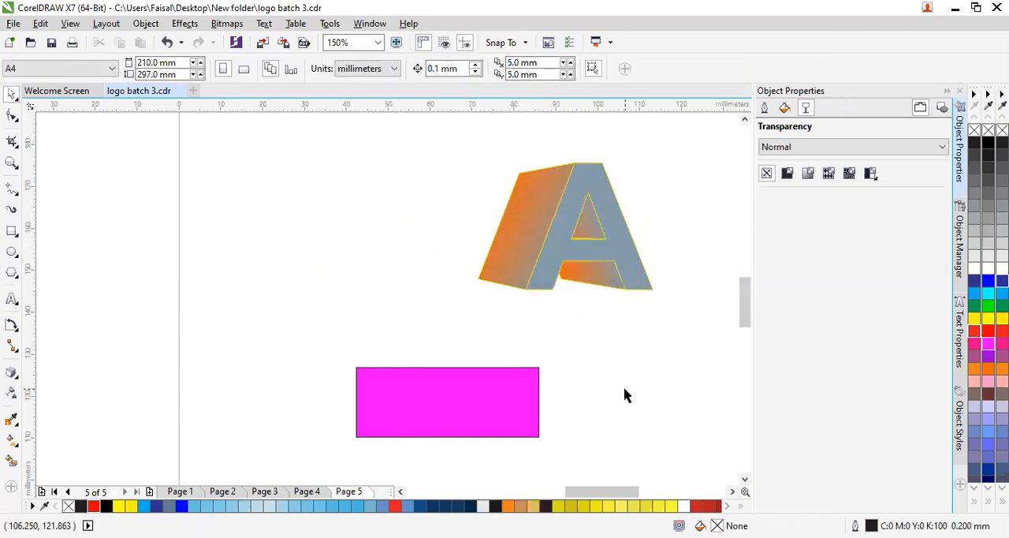
- Add a drop shadow to the magenta rectangle, offset about 10.8 mm to its right, and color the shadow yellow
click(11, 377)
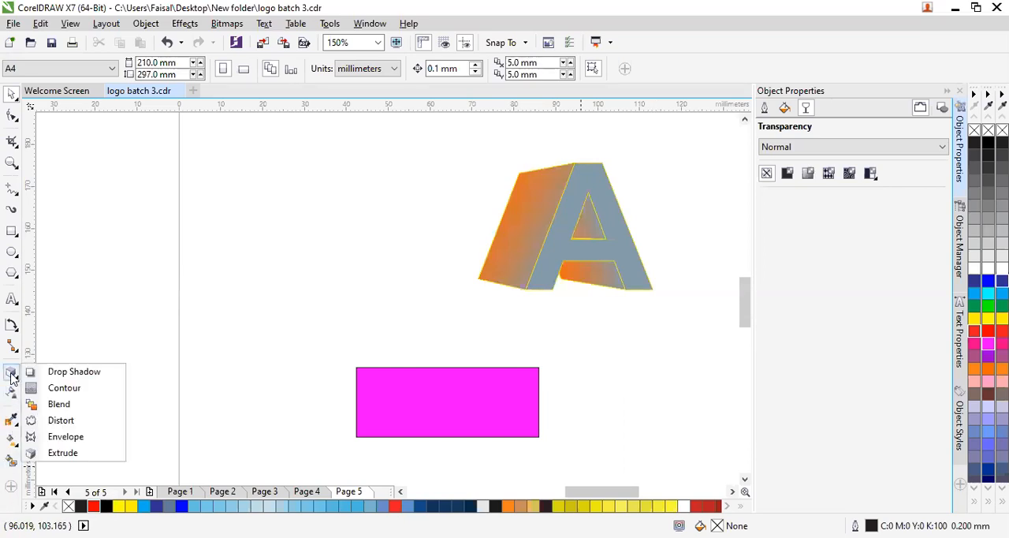
click(74, 379)
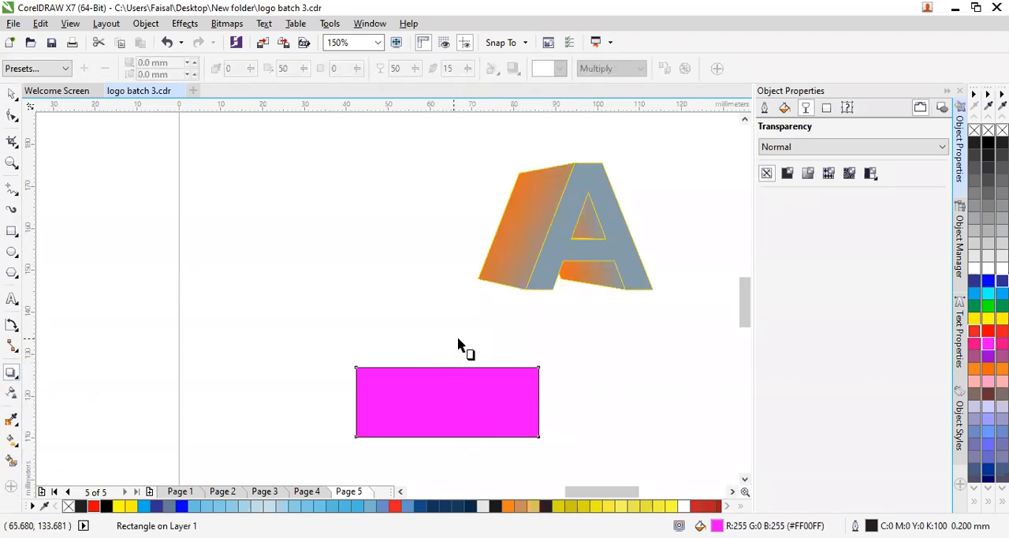
drag(478, 405, 584, 408)
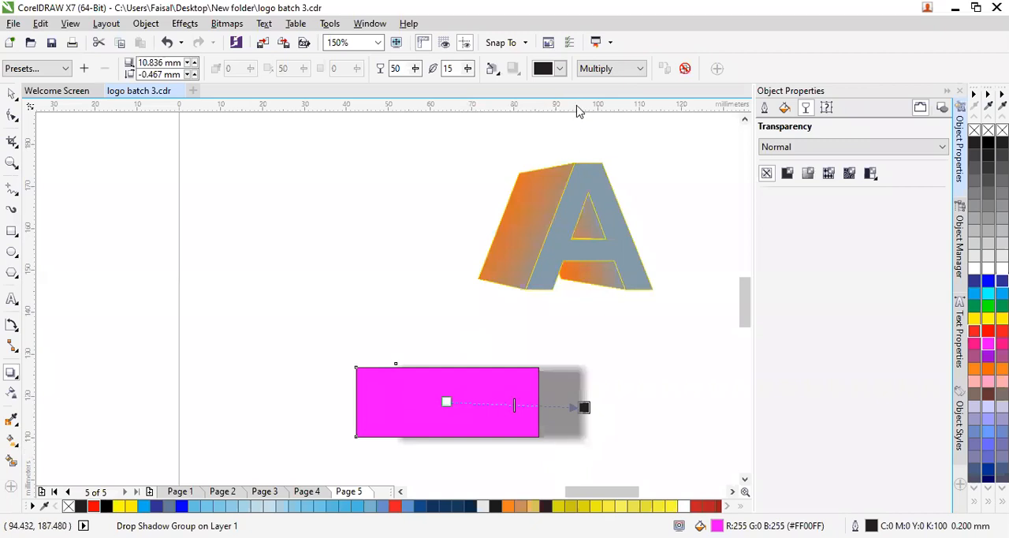
click(560, 69)
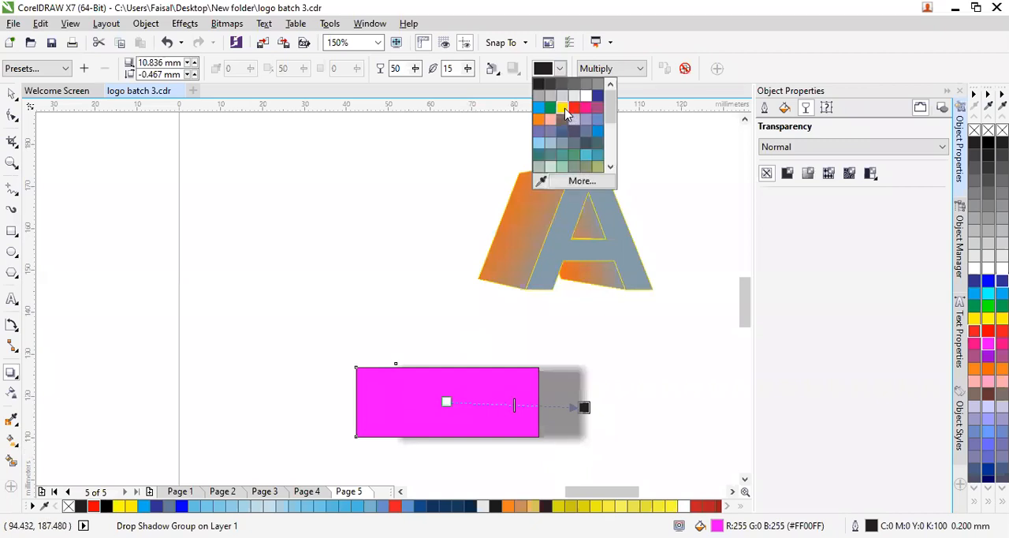
click(563, 110)
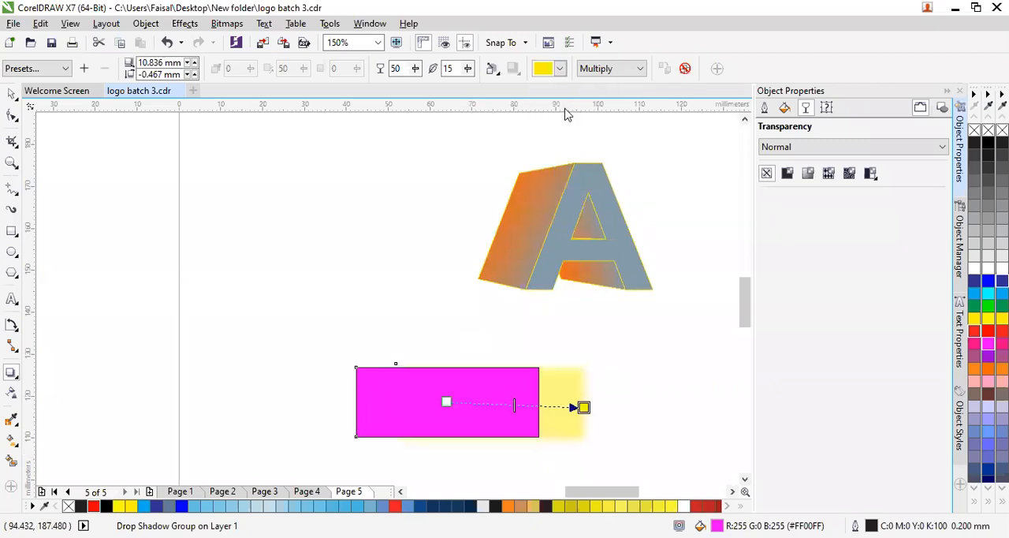
- Soften the edges of the rectangle's drop shadow by raising its feathering to 41
click(469, 70)
click(475, 86)
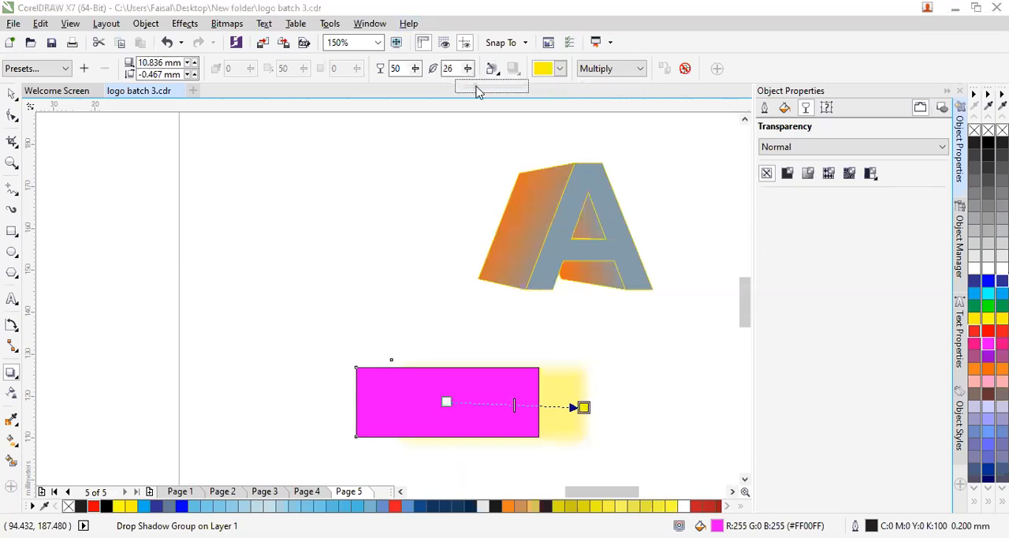
click(494, 91)
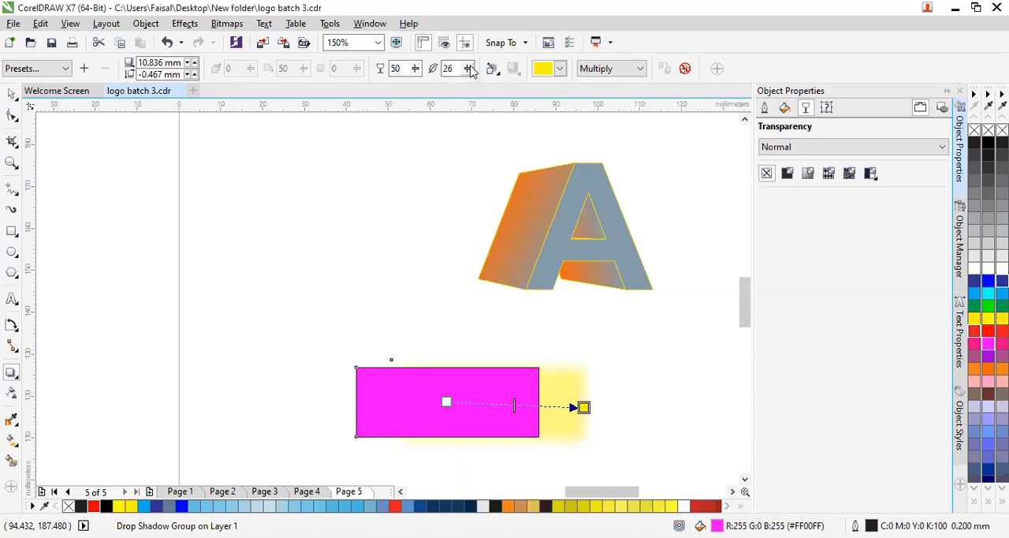
click(470, 69)
click(493, 90)
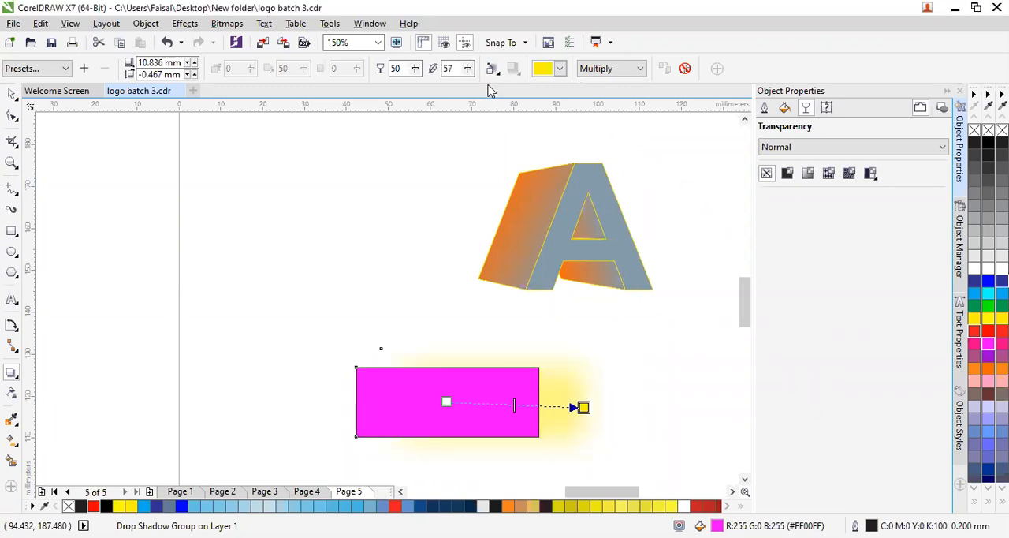
click(467, 68)
click(460, 90)
- Change the color of the rectangle's drop shadow to green and deselect it
click(559, 69)
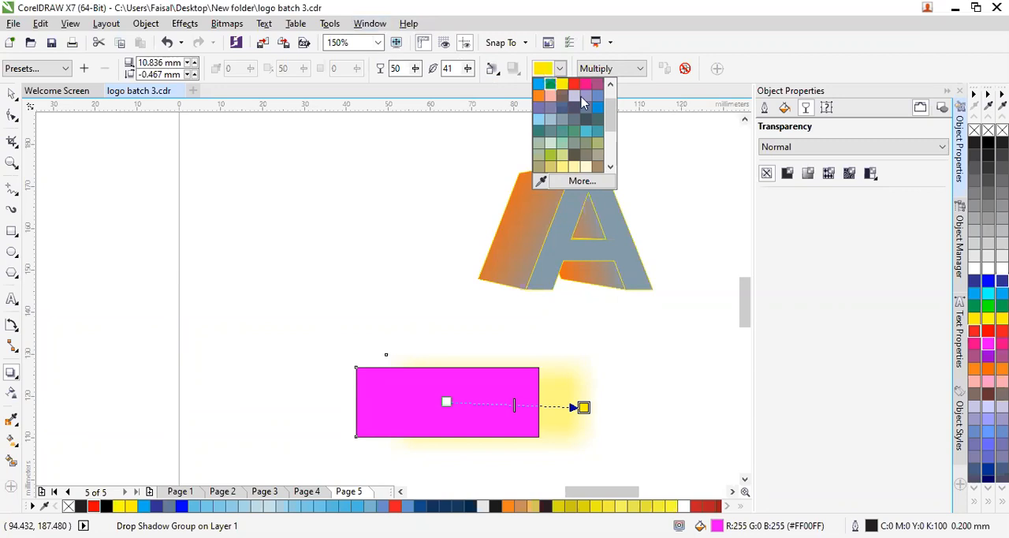
click(549, 83)
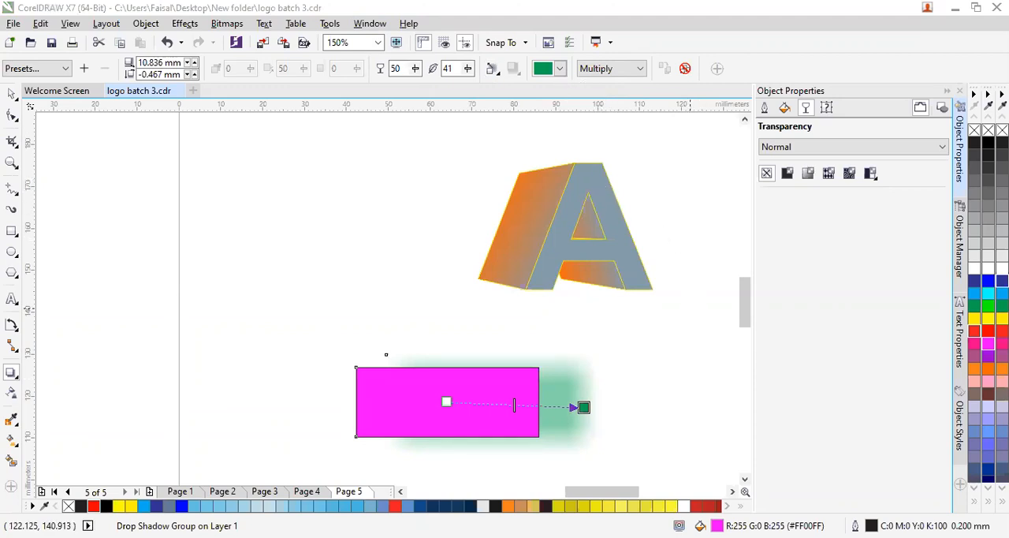
click(252, 247)
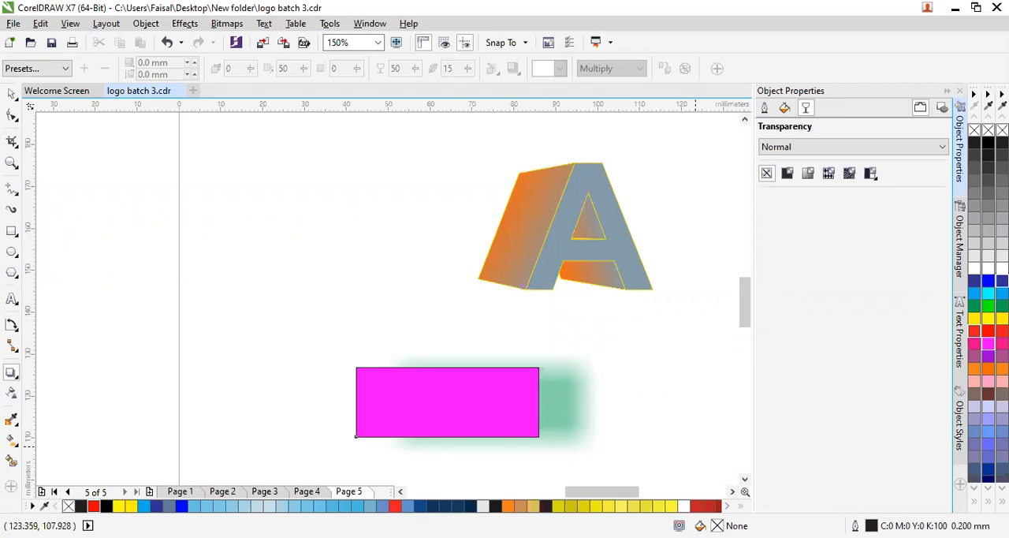
- Delete the magenta rectangle together with its drop shadow, and the extruded letter A, leaving the page empty
click(438, 419)
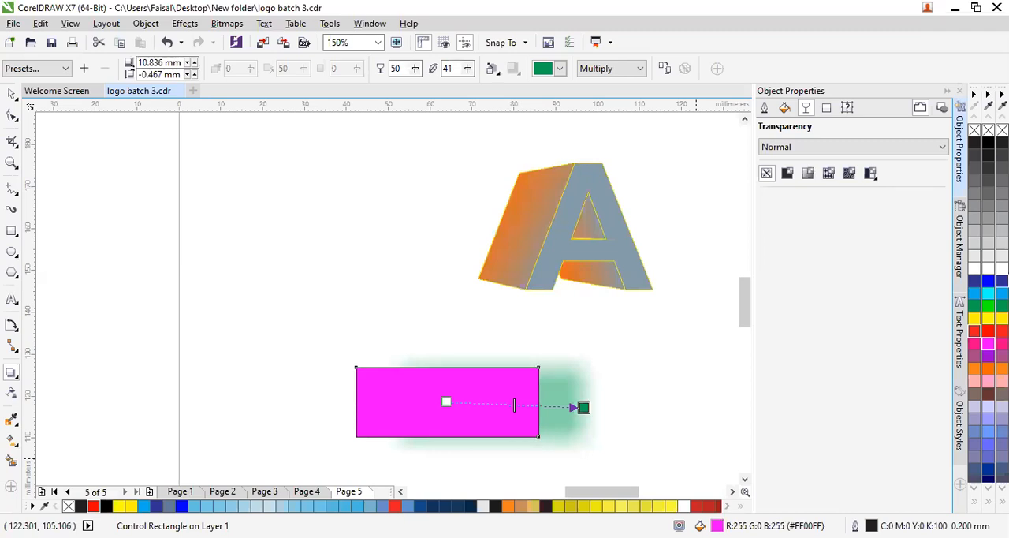
click(11, 94)
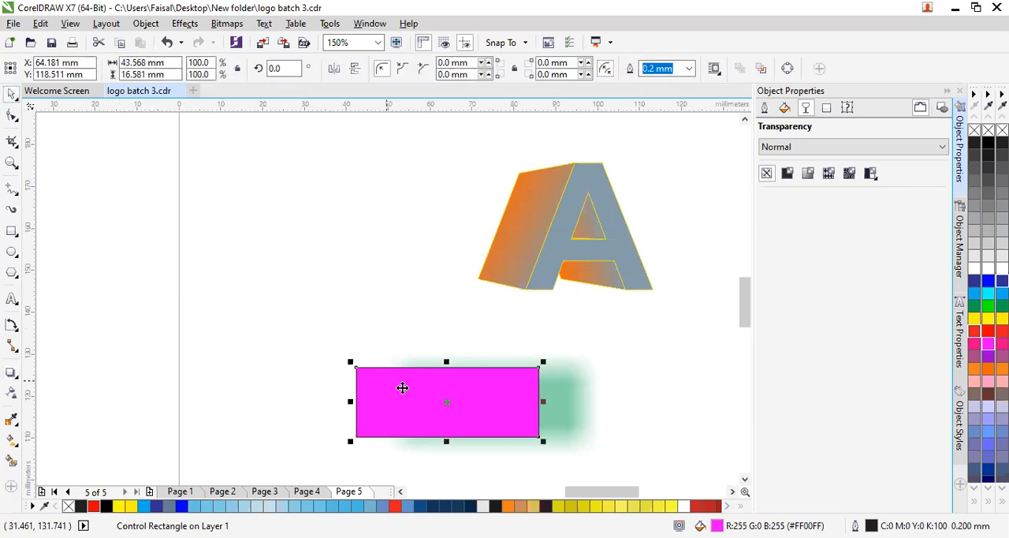
drag(296, 299, 664, 454)
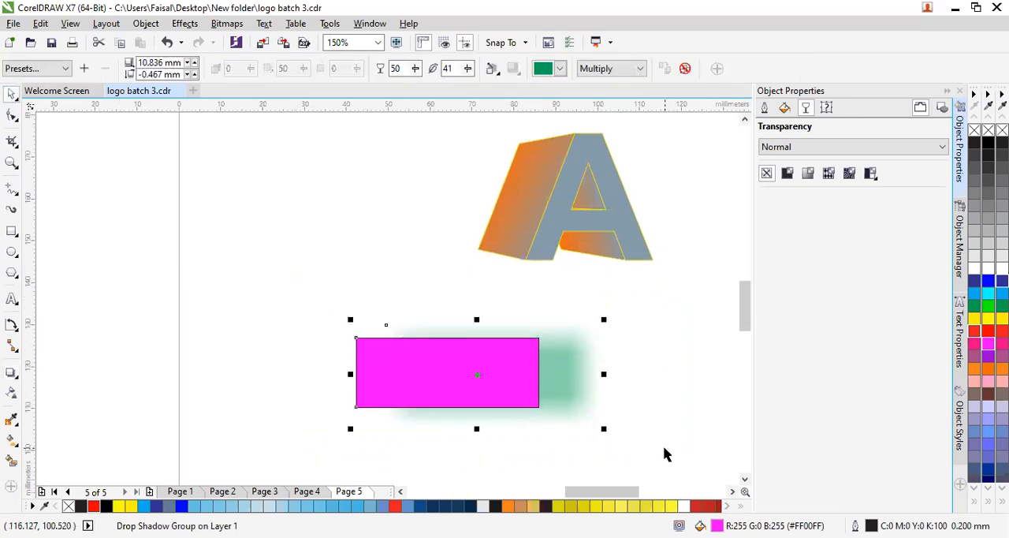
key(Delete)
click(542, 183)
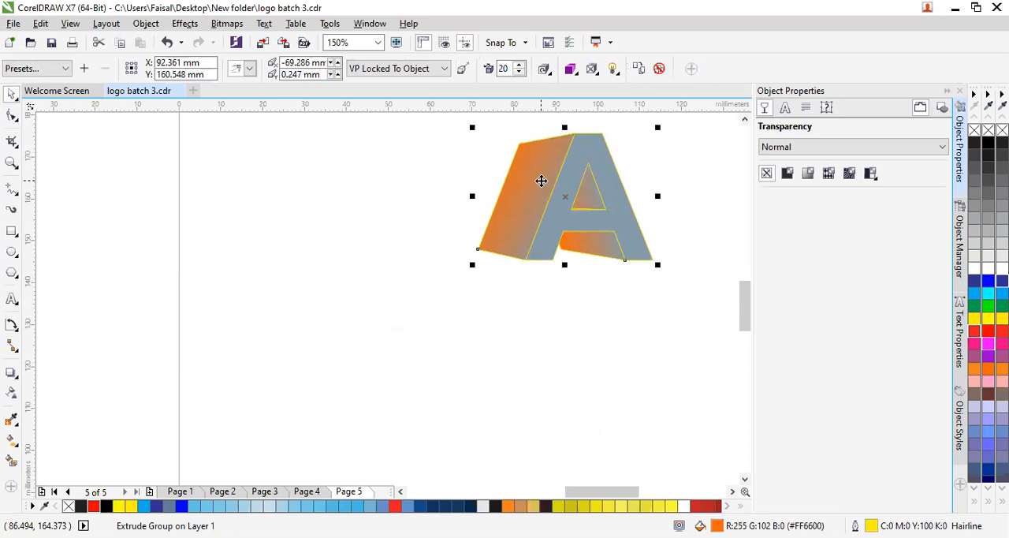
key(Delete)
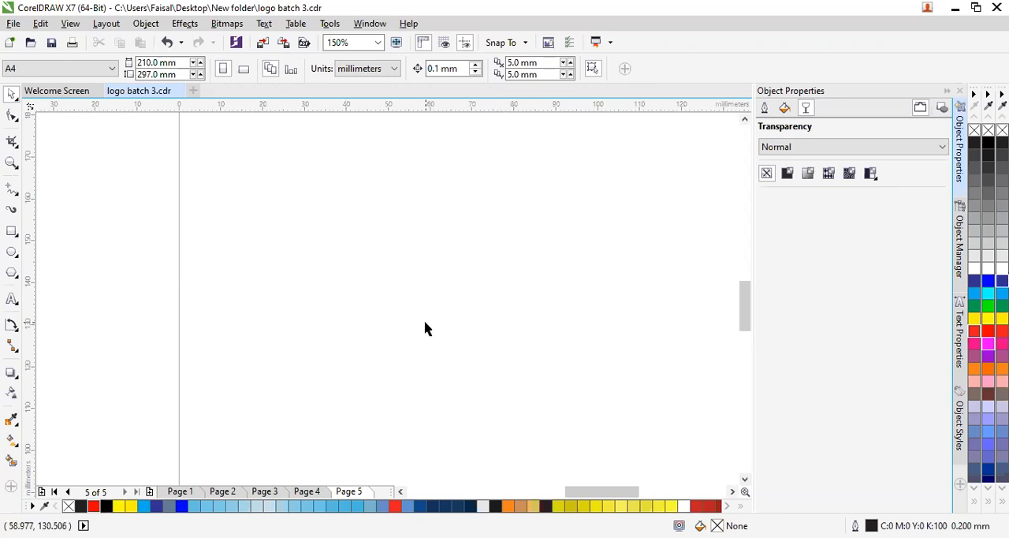
scroll(432, 268, down, 2)
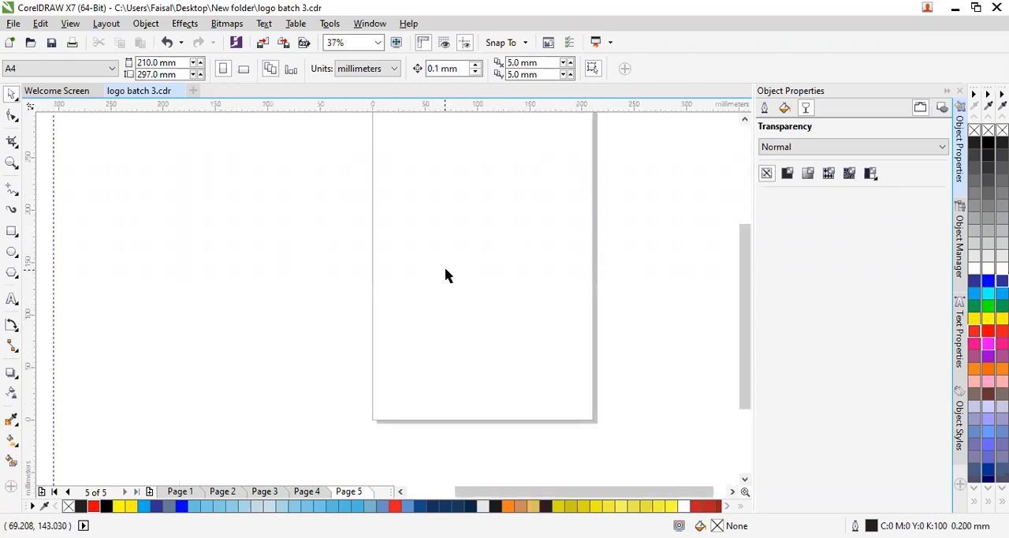
click(746, 119)
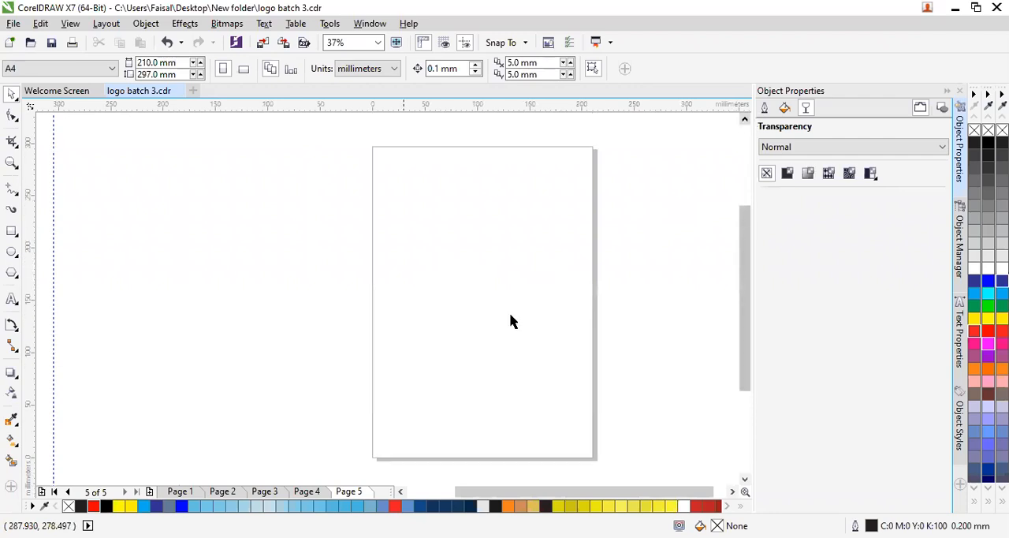
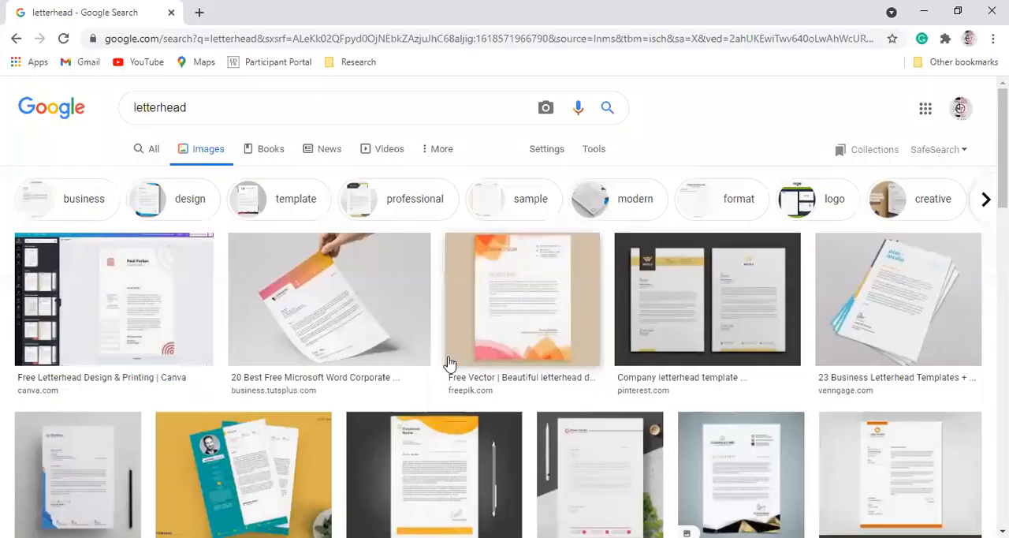
- Browse the letterhead image search results for sample layouts to use as references
scroll(433, 288, down, 3)
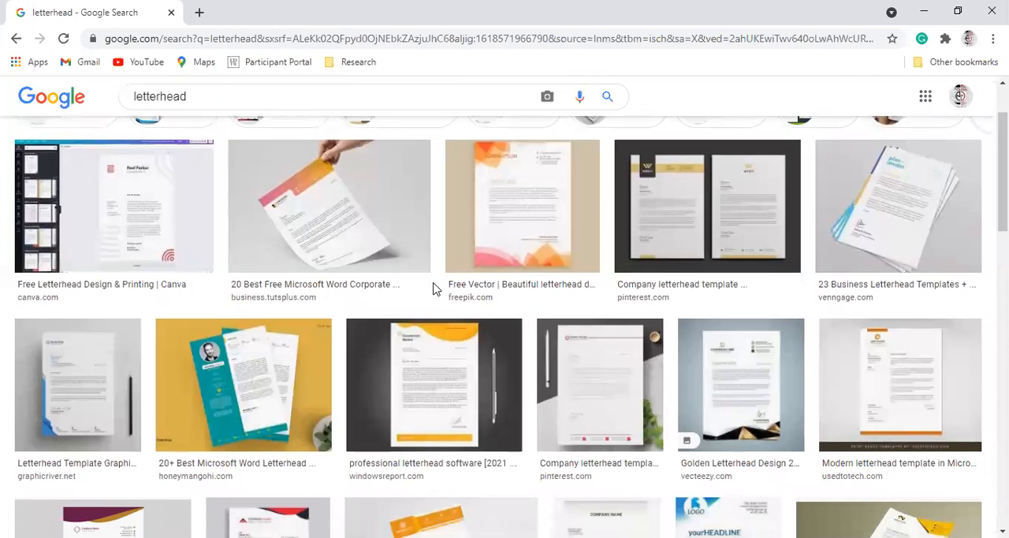
scroll(435, 290, down, 2)
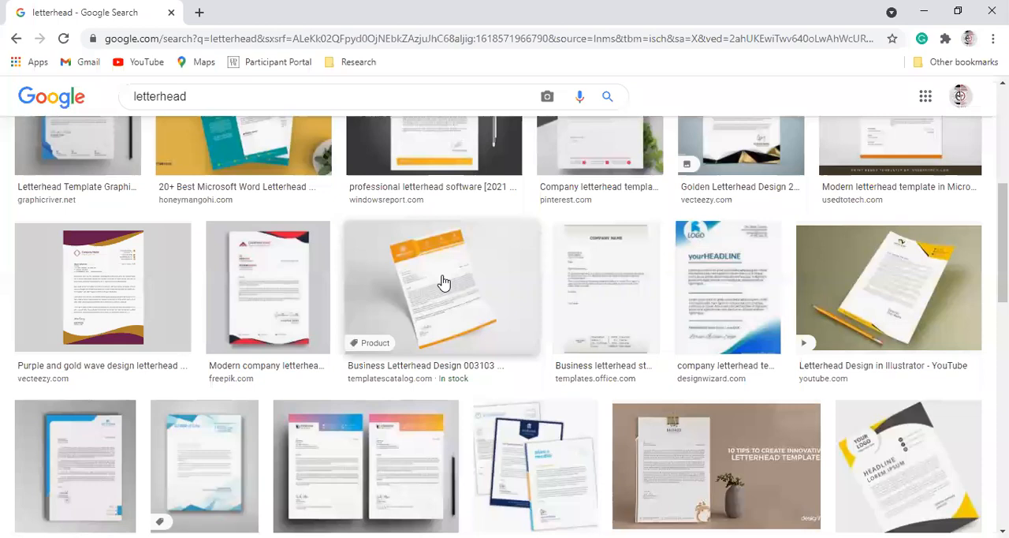
scroll(369, 304, down, 2)
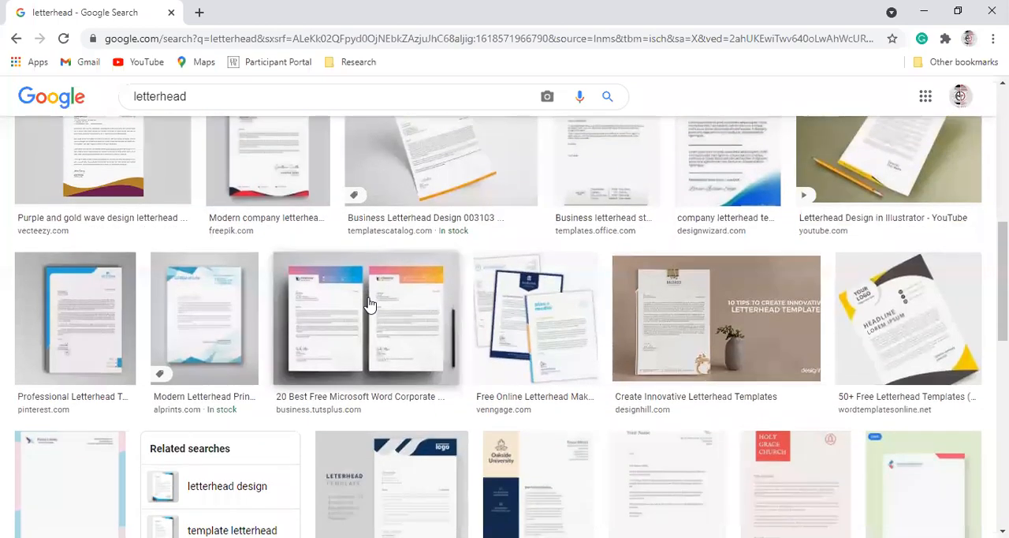
scroll(383, 323, up, 1)
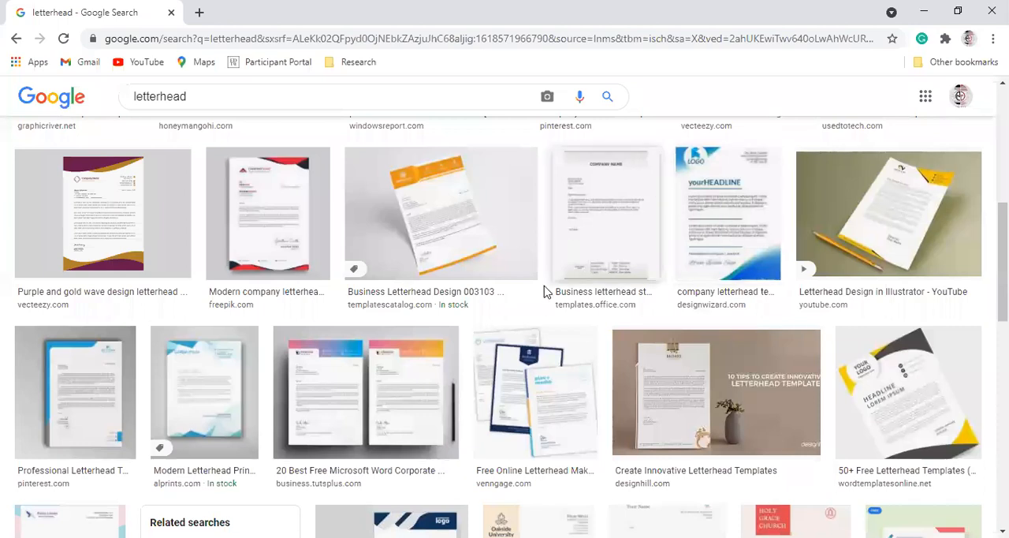
scroll(541, 299, down, 1)
scroll(541, 304, down, 3)
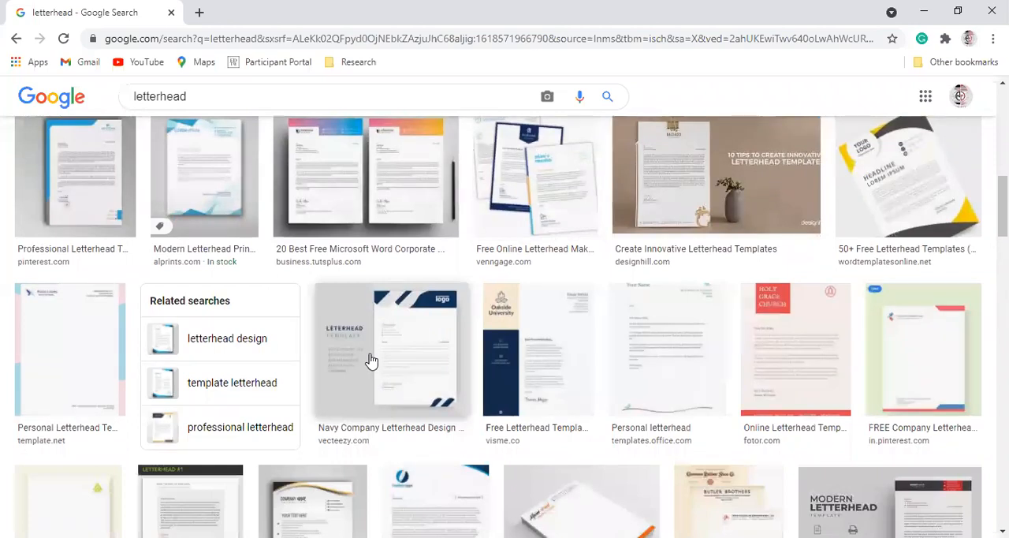
scroll(372, 360, down, 3)
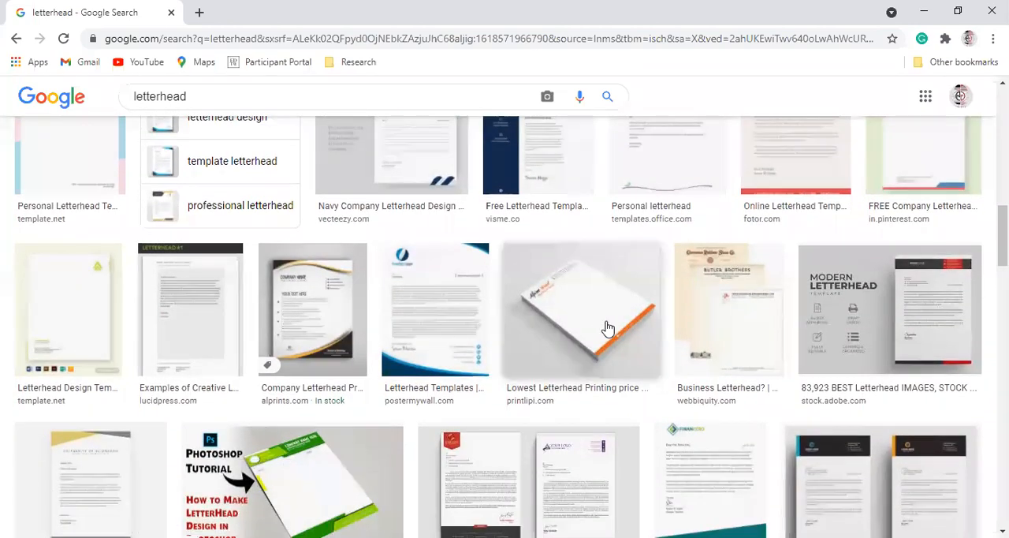
- Preview the PrintLipi, PosterMyWall, Photoshop tutorial and Freepik letterhead samples to compare their header and footer designs
click(607, 328)
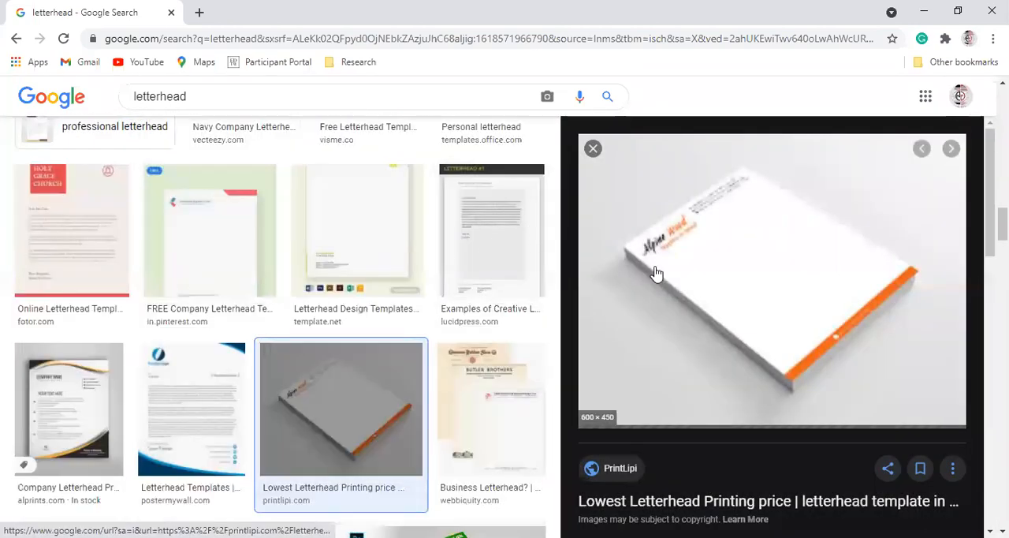
click(199, 380)
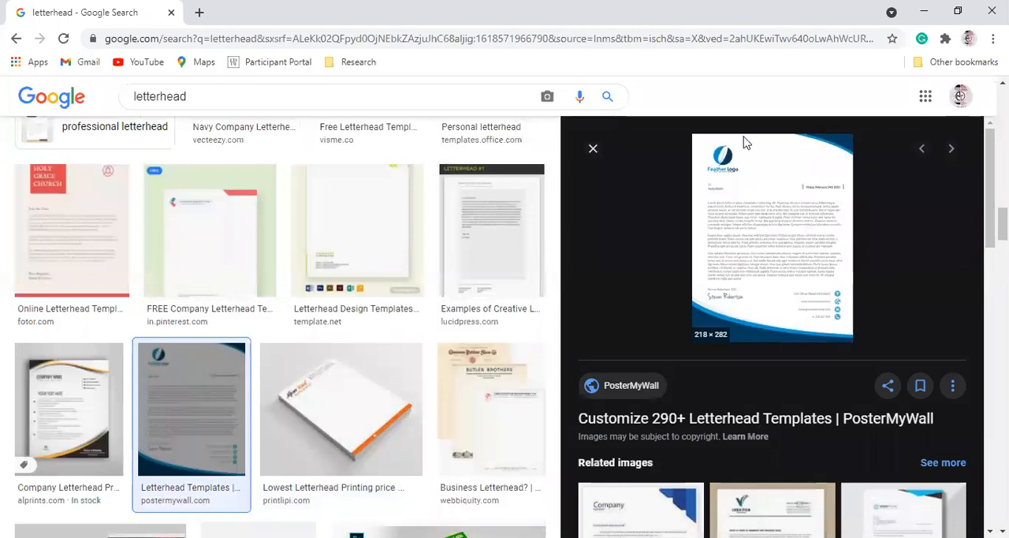
key(alt+Tab)
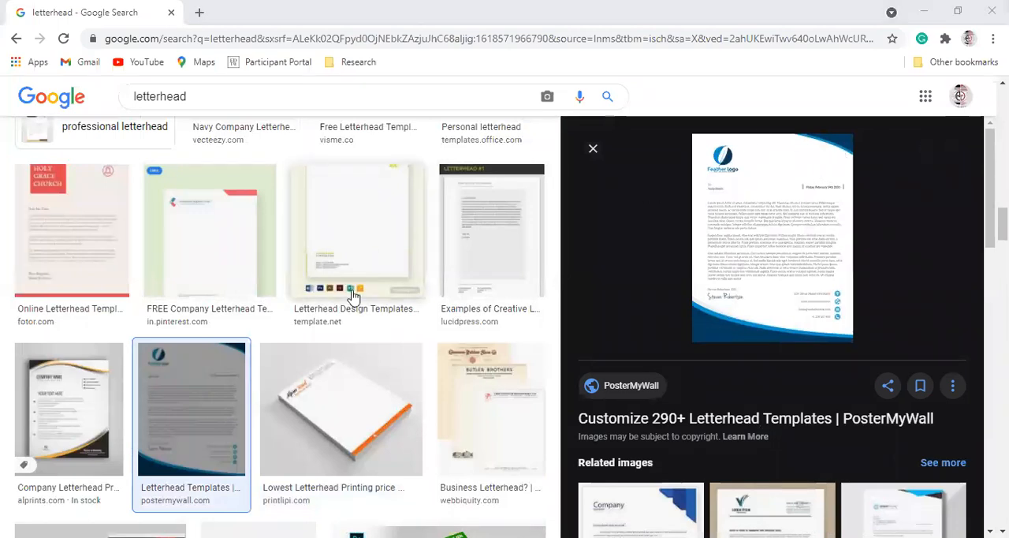
scroll(315, 386, down, 5)
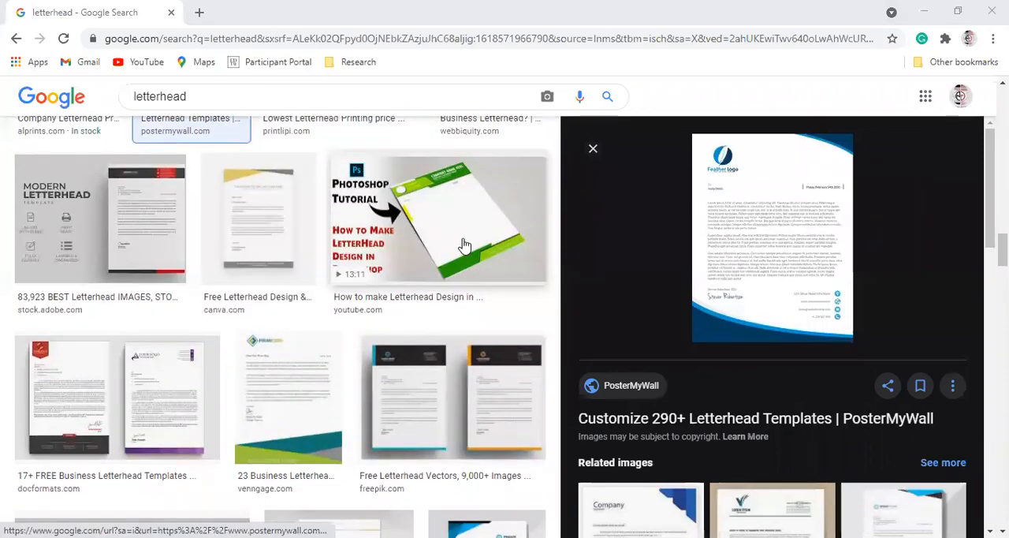
click(464, 246)
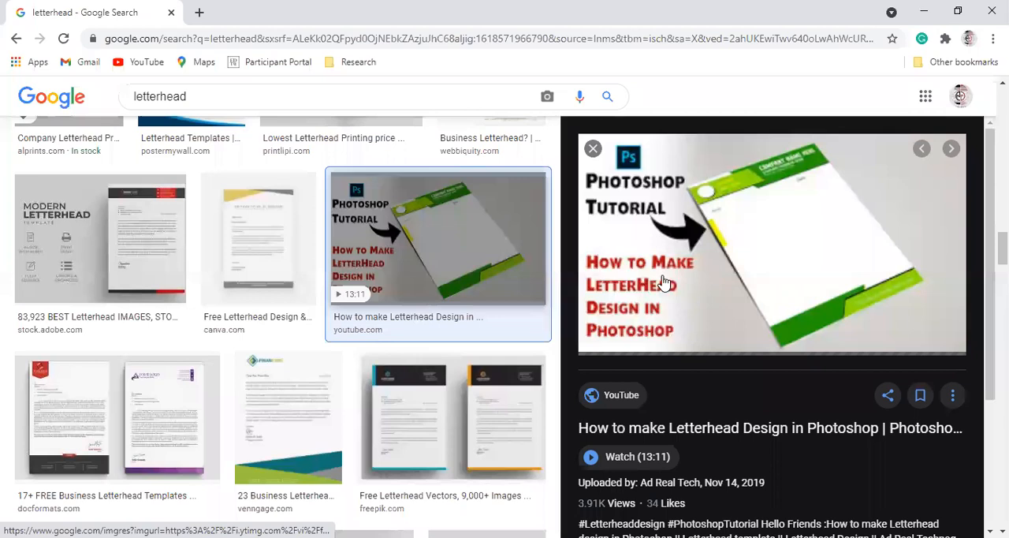
key(Down)
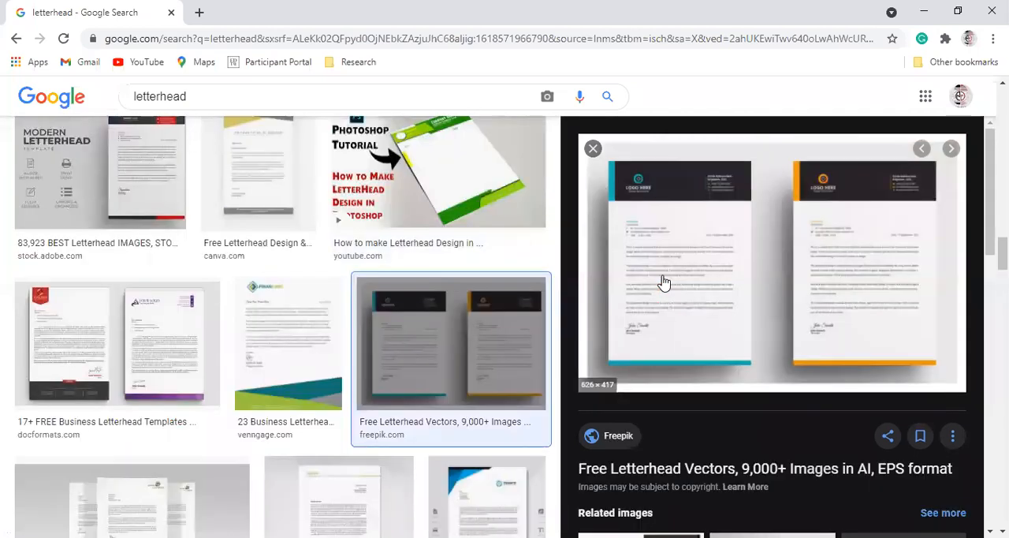
- Examine the Free Vector finance, Used to Tech school and VectorStock red-and-black letterhead samples
scroll(253, 378, down, 2)
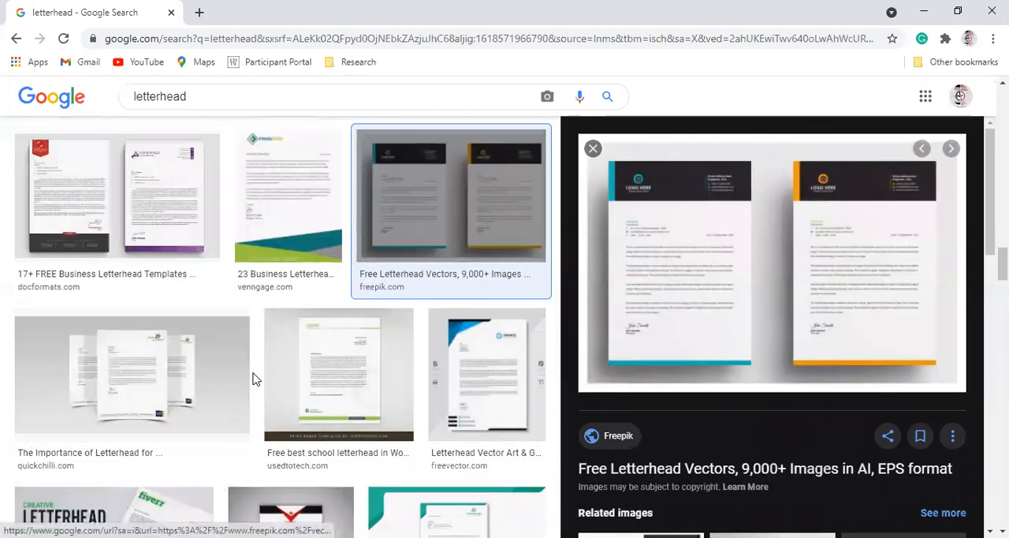
click(496, 377)
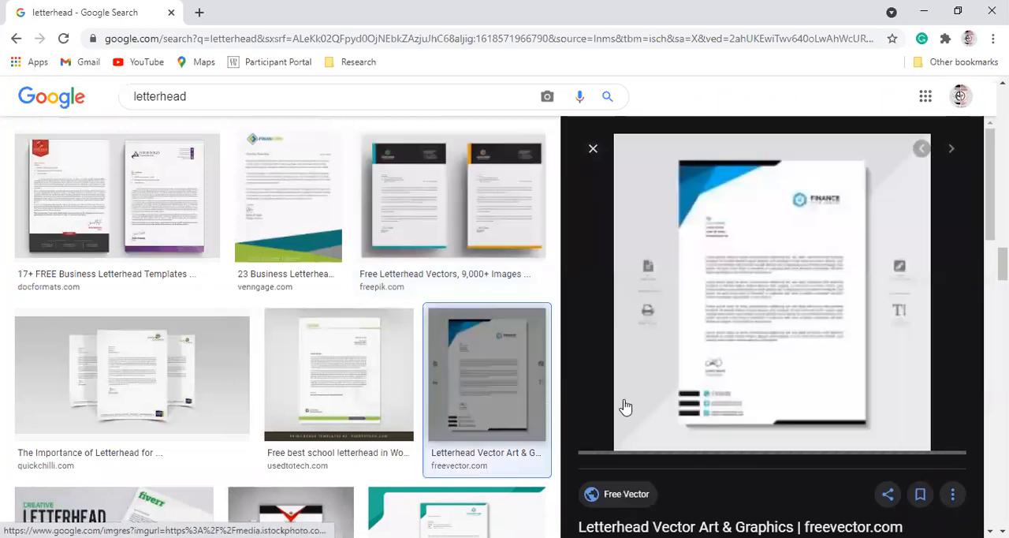
scroll(327, 391, down, 1)
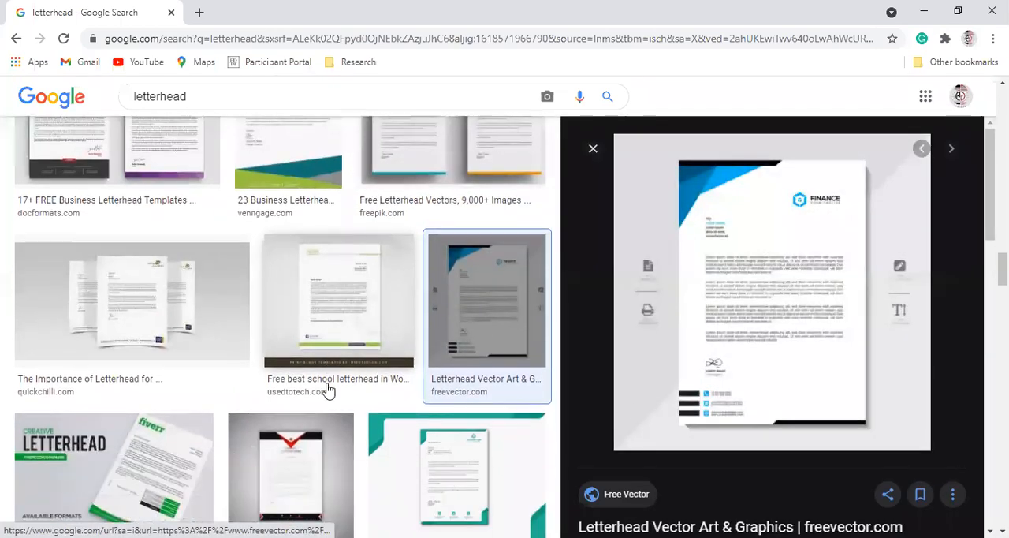
click(355, 275)
scroll(495, 306, down, 2)
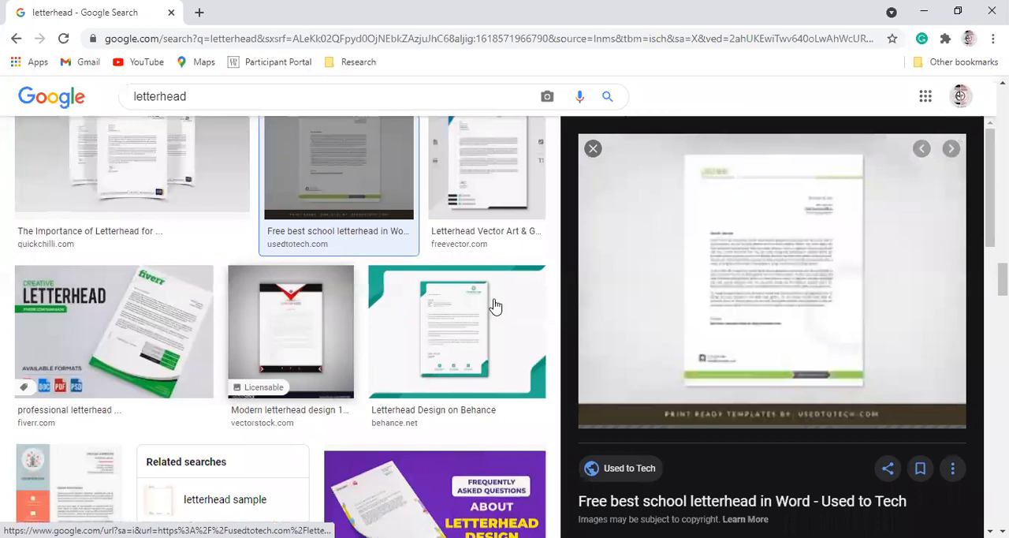
click(314, 314)
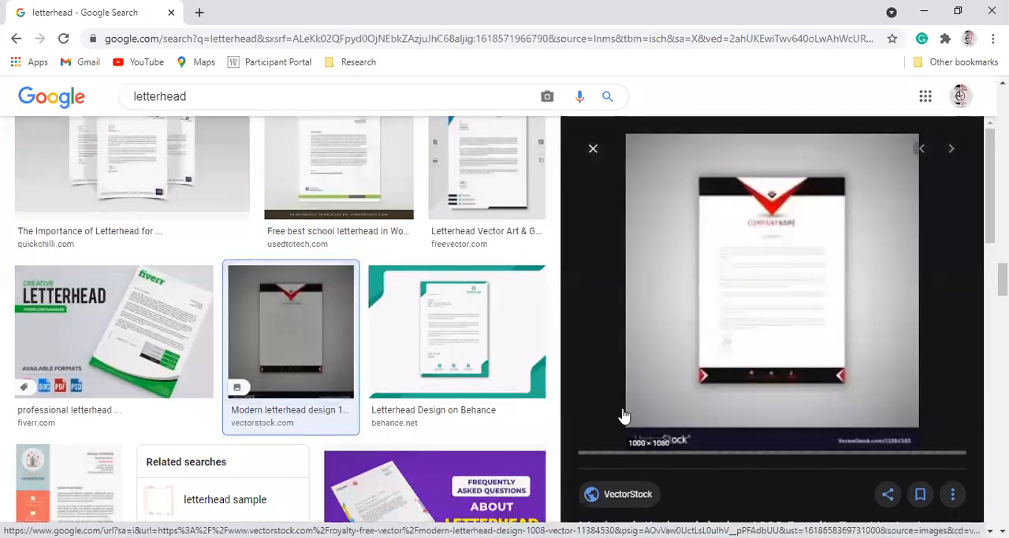
scroll(311, 365, down, 3)
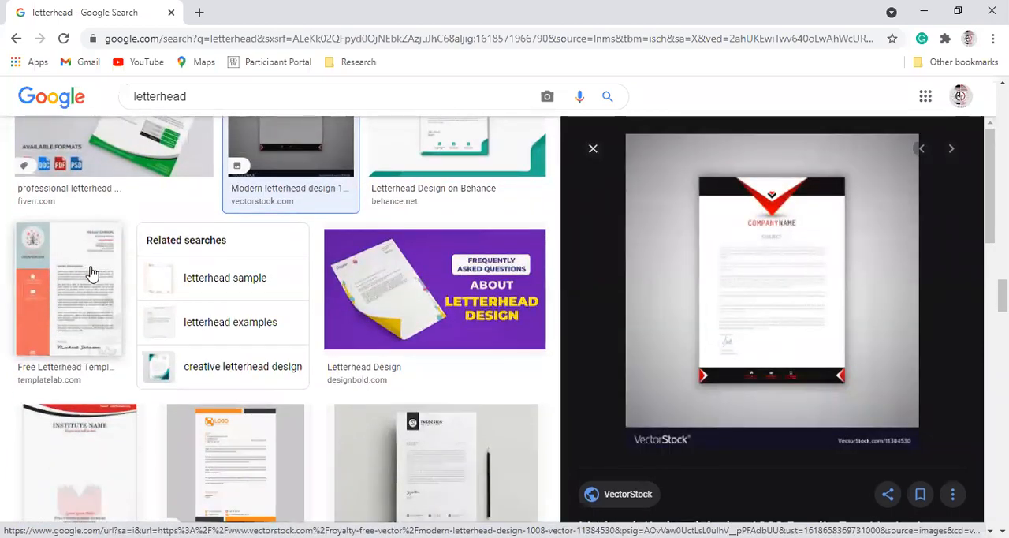
- Preview the Fiverr letterhead and review the Freepik pair and the green Photoshop tutorial design again
scroll(126, 252, up, 1)
click(167, 232)
scroll(316, 241, up, 5)
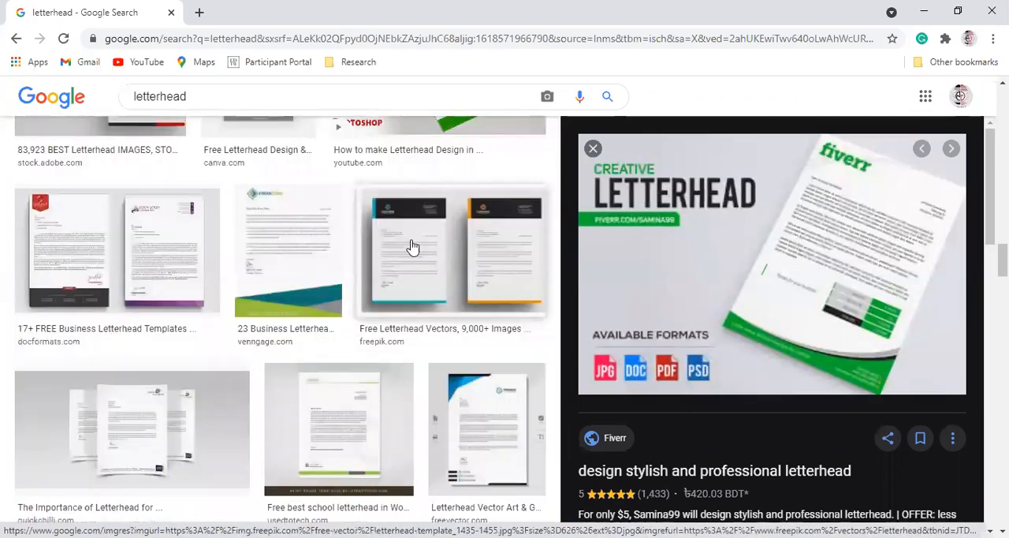
click(412, 247)
scroll(474, 264, up, 3)
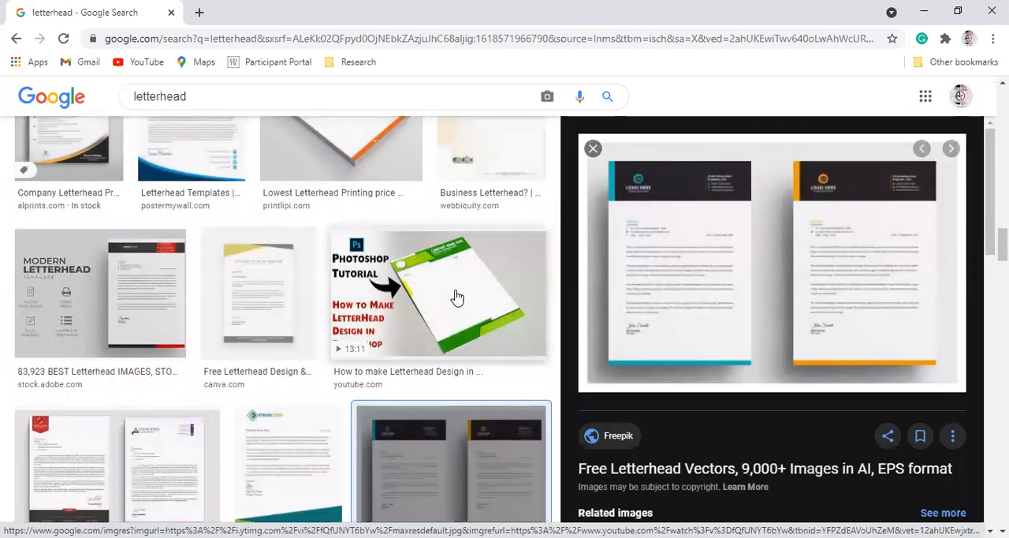
click(458, 297)
scroll(768, 180, up, 1)
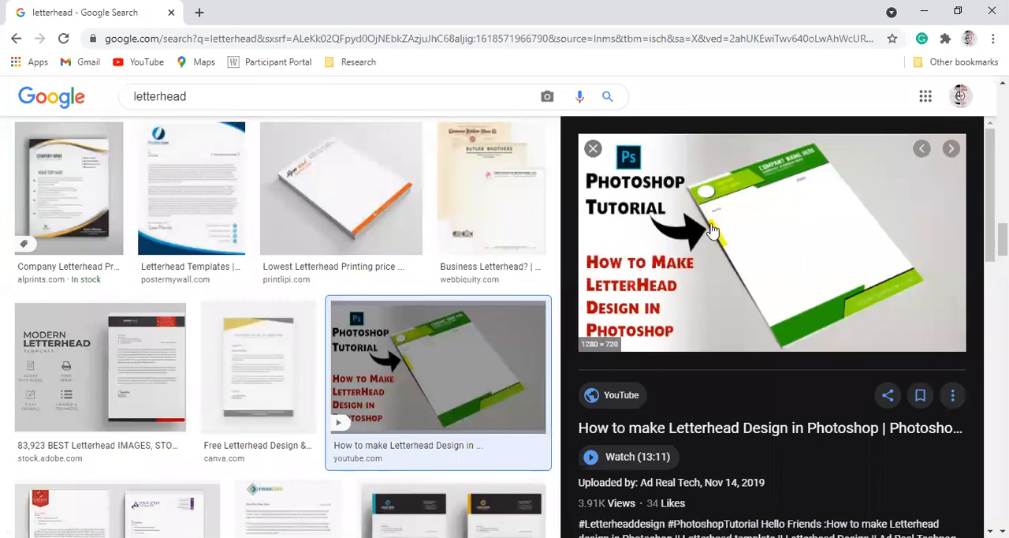
scroll(485, 197, up, 3)
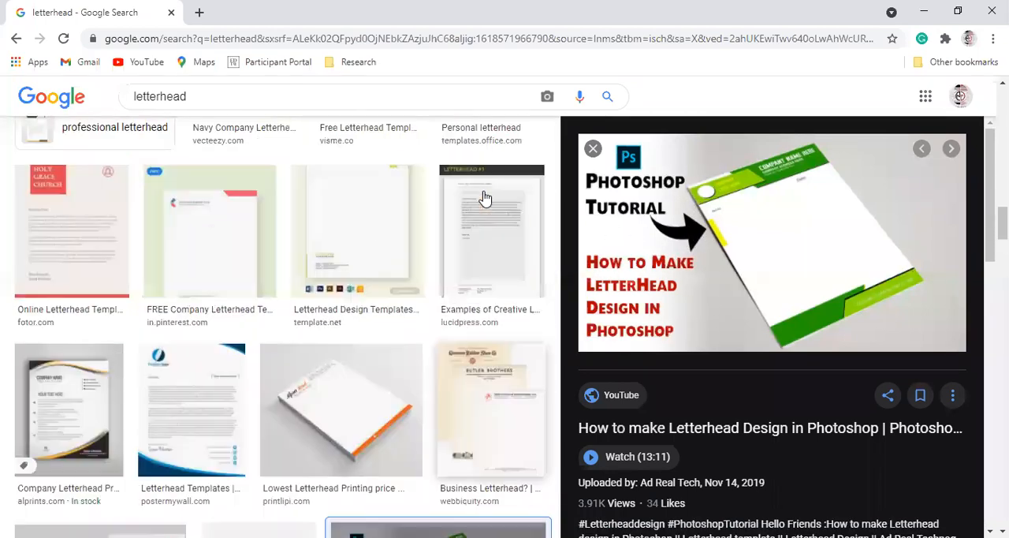
- Examine the navy Vecteezy letterhead and the yellow-and-black Word template among the image results
click(442, 221)
scroll(271, 305, up, 4)
click(274, 355)
scroll(308, 275, up, 1)
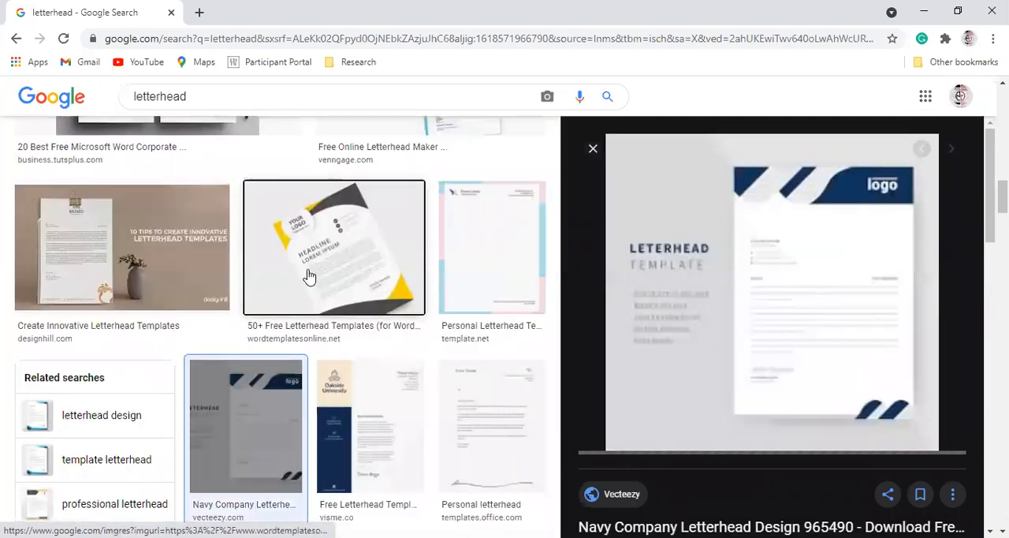
click(308, 276)
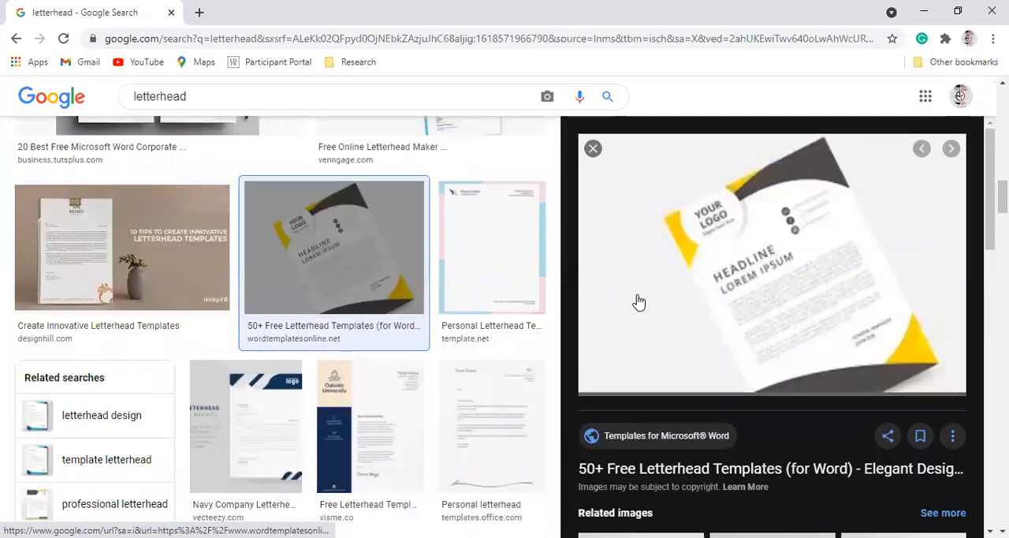
scroll(445, 299, up, 1)
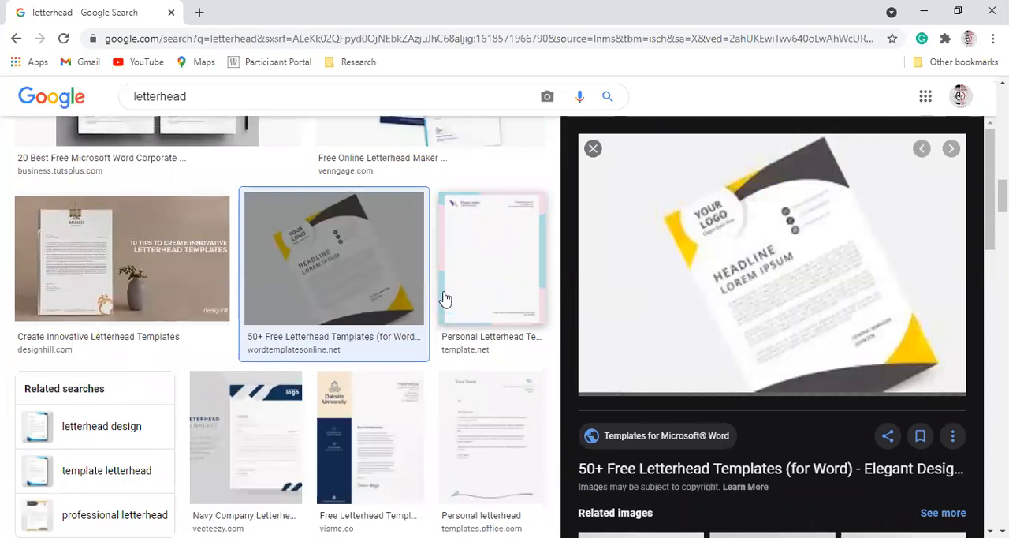
scroll(445, 299, up, 3)
- Preview the blue Alprints Modern Letterhead and the orange Business Letterhead Design 003103 sample
key(alt+Tab)
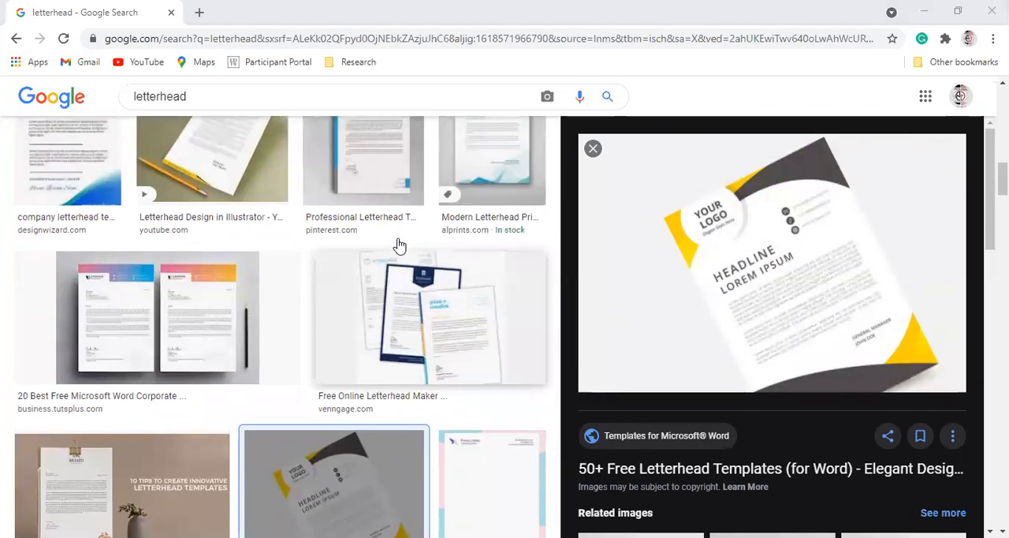
scroll(399, 244, up, 3)
click(483, 300)
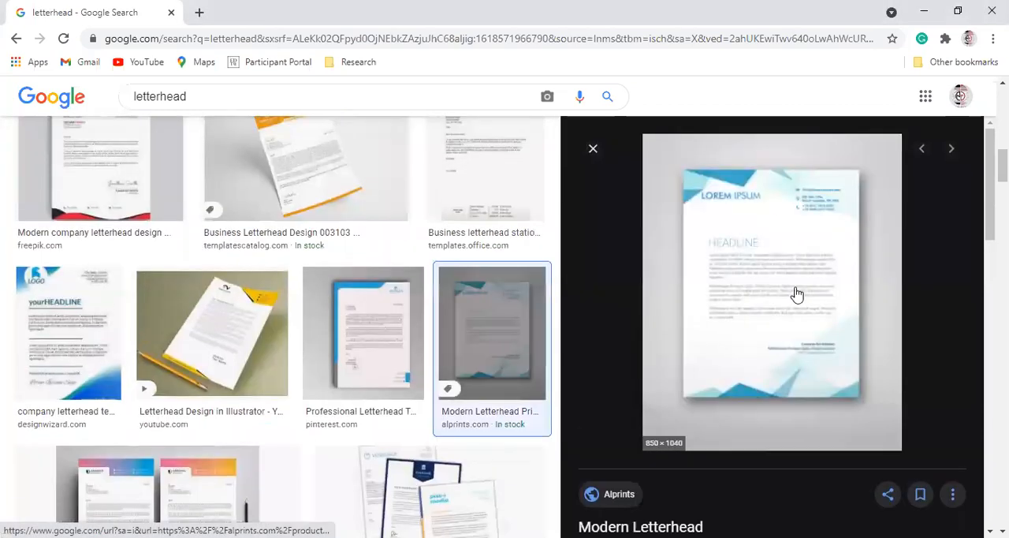
scroll(451, 191, up, 2)
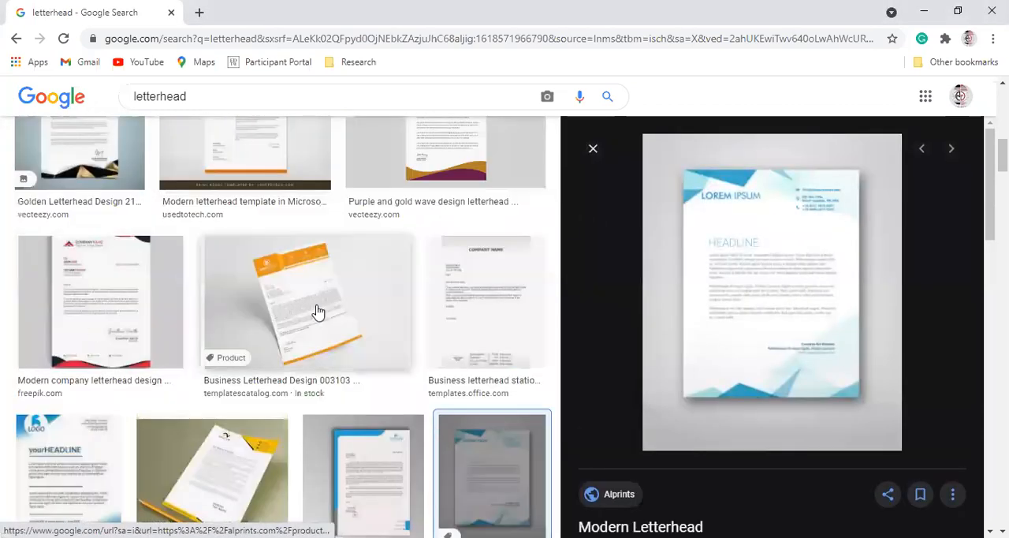
click(393, 247)
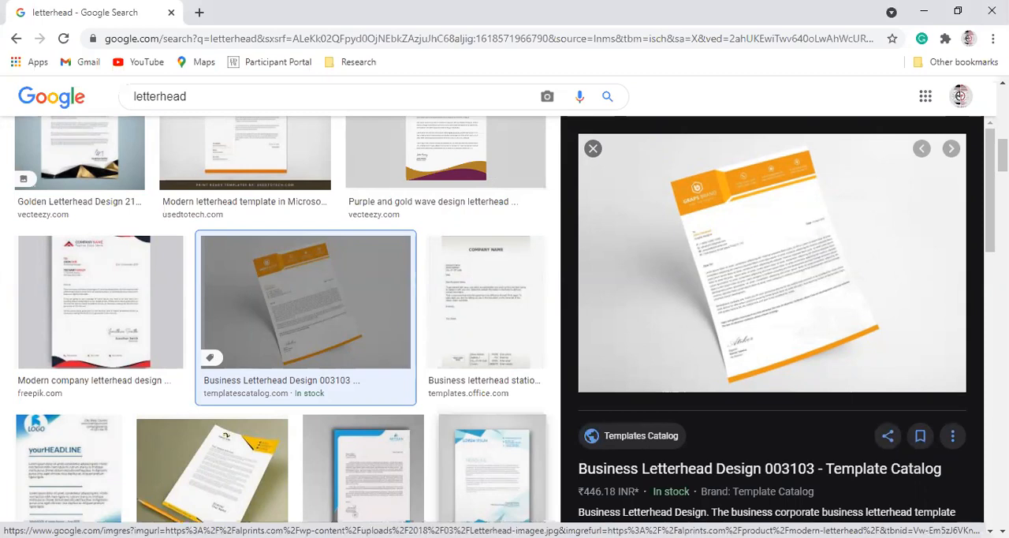
- Switch to CorelDRAW, add a rectangle covering the whole A4 page and fill it with yellow
key(alt+Tab)
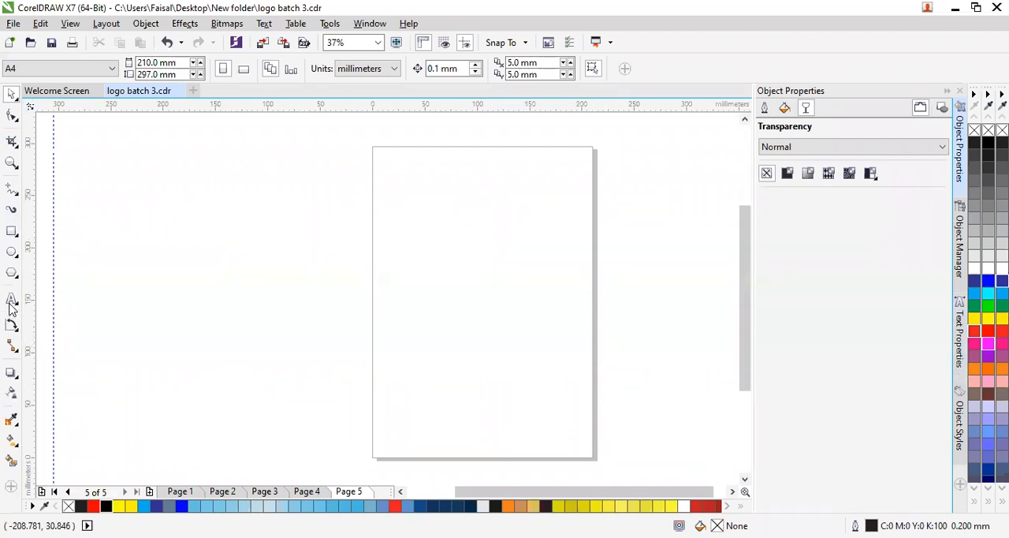
double_click(12, 233)
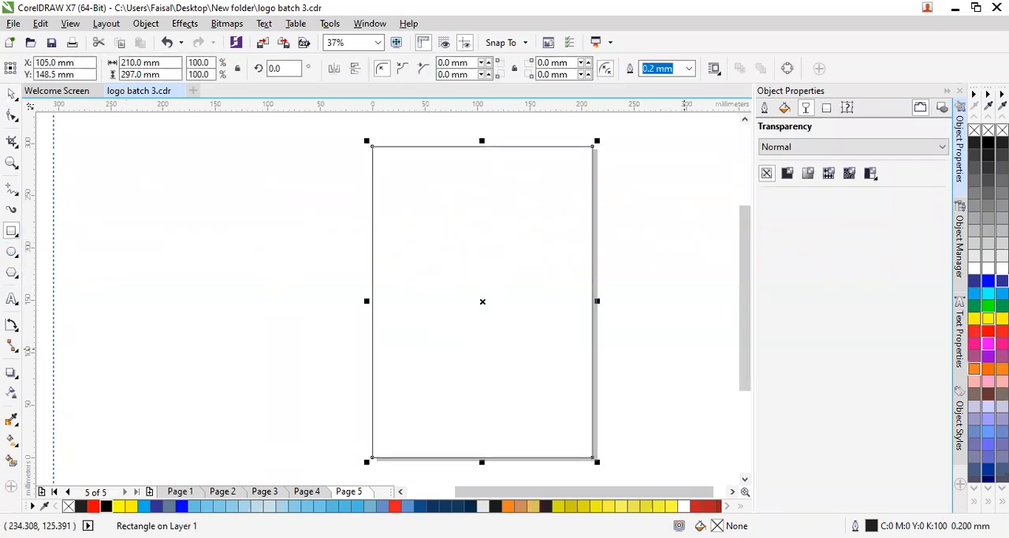
click(987, 317)
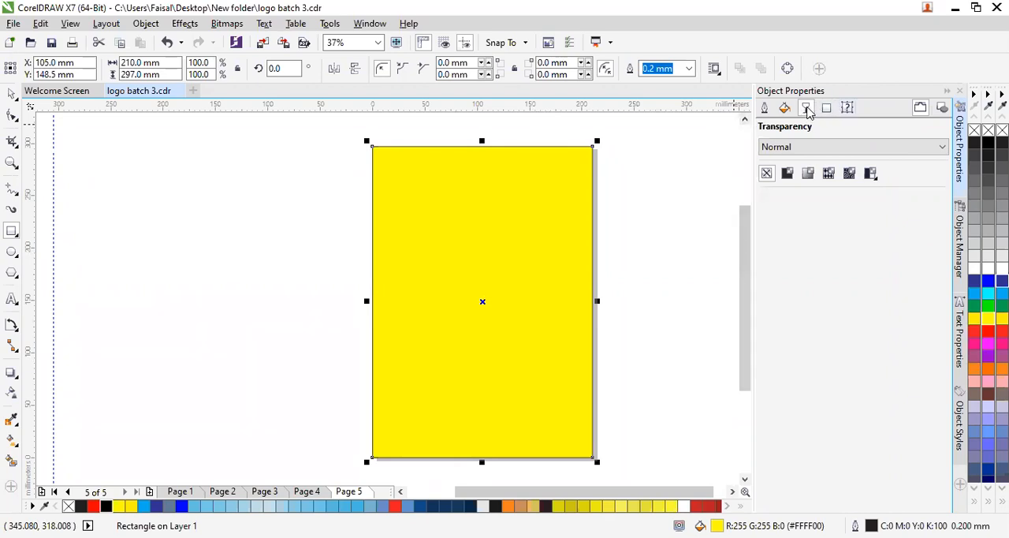
- Apply a uniform transparency of 8 to the page-sized rectangle
click(786, 175)
click(826, 272)
drag(818, 293, 782, 285)
click(823, 272)
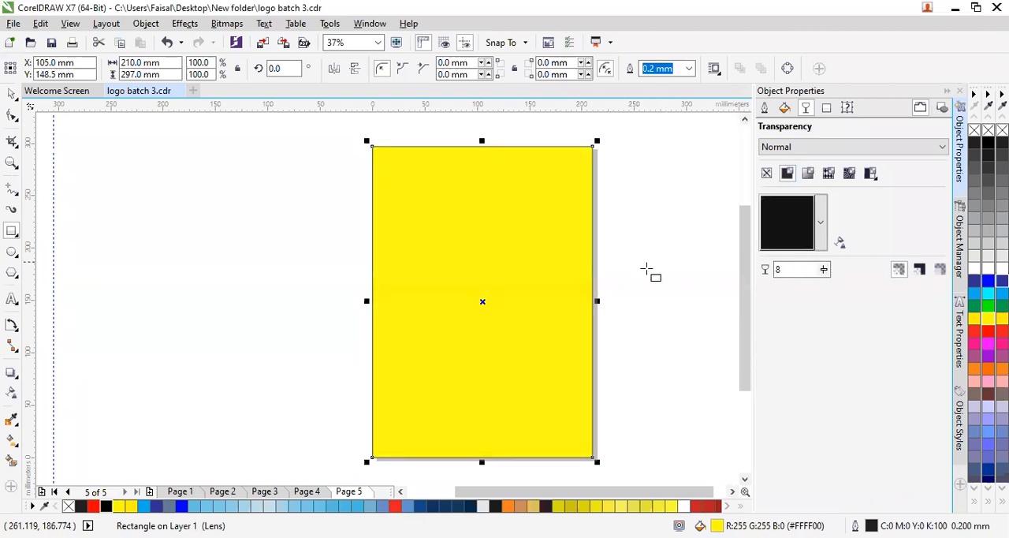
- Change the page-sized rectangle's fill to a pale cream yellow and deselect it
click(785, 107)
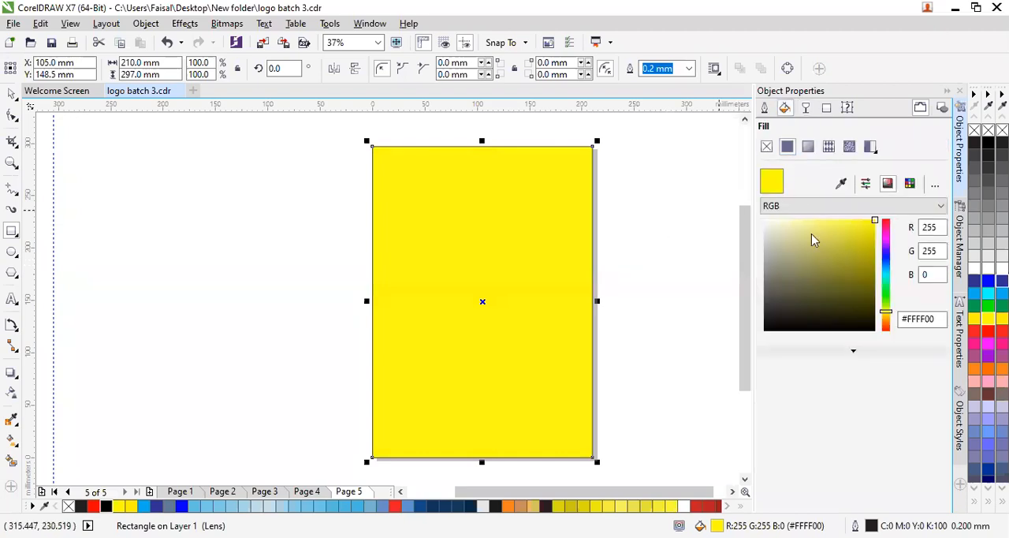
drag(804, 228, 784, 225)
click(716, 226)
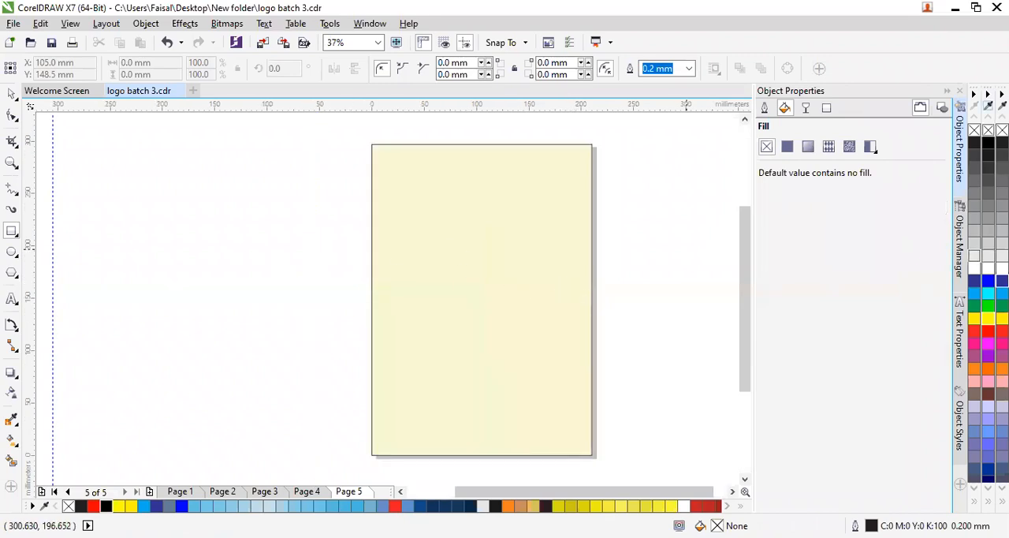
- Remove the outline from the page-sized cream rectangle without changing the document defaults, and deselect it
right_click(989, 131)
click(543, 372)
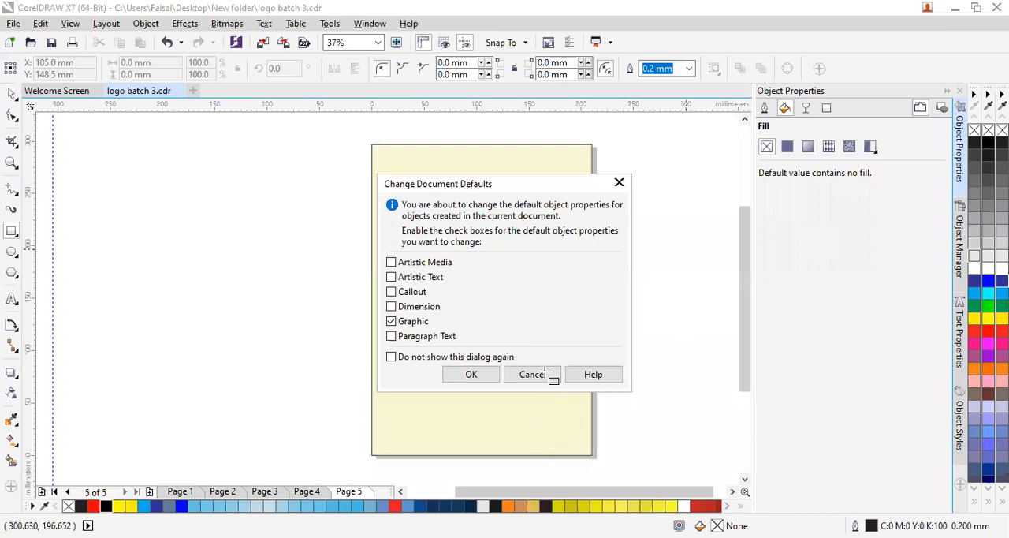
click(547, 386)
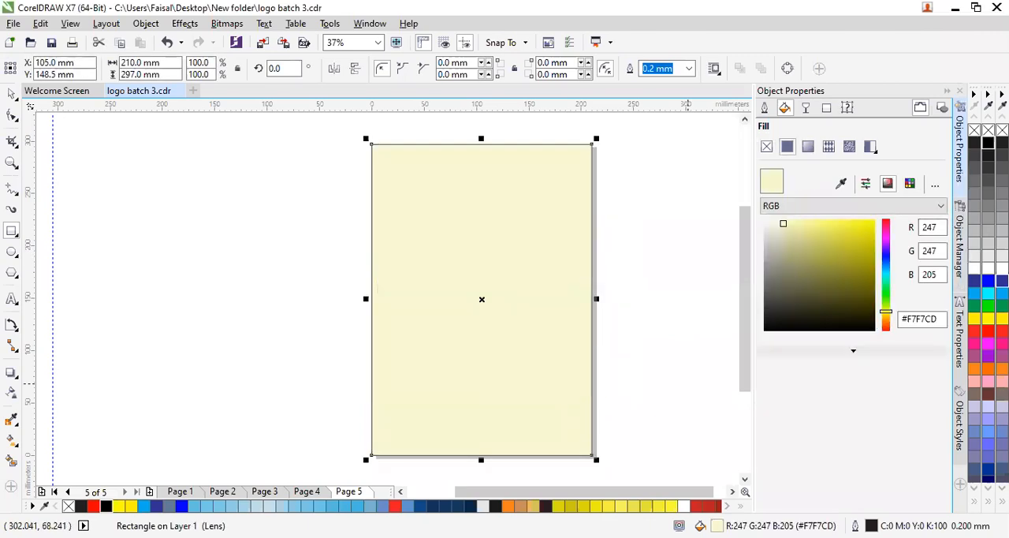
right_click(989, 130)
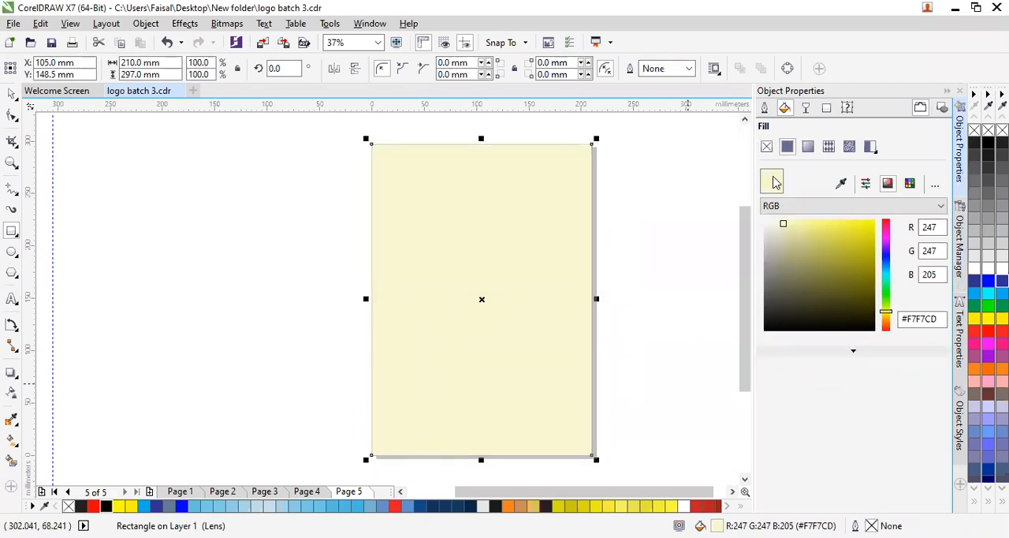
click(654, 261)
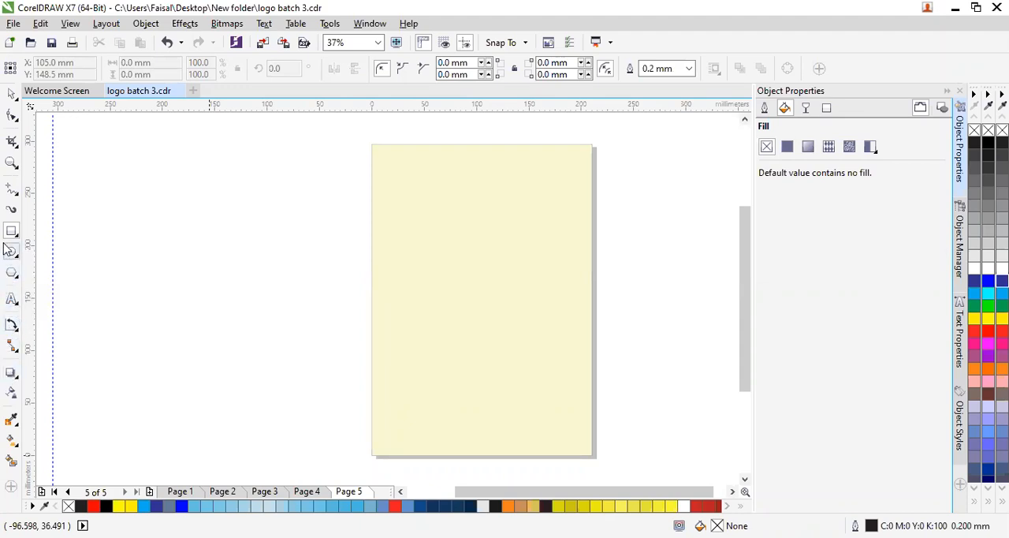
- Draw a horizontal straight line 210 mm long across the full page width near the top of the page
click(12, 189)
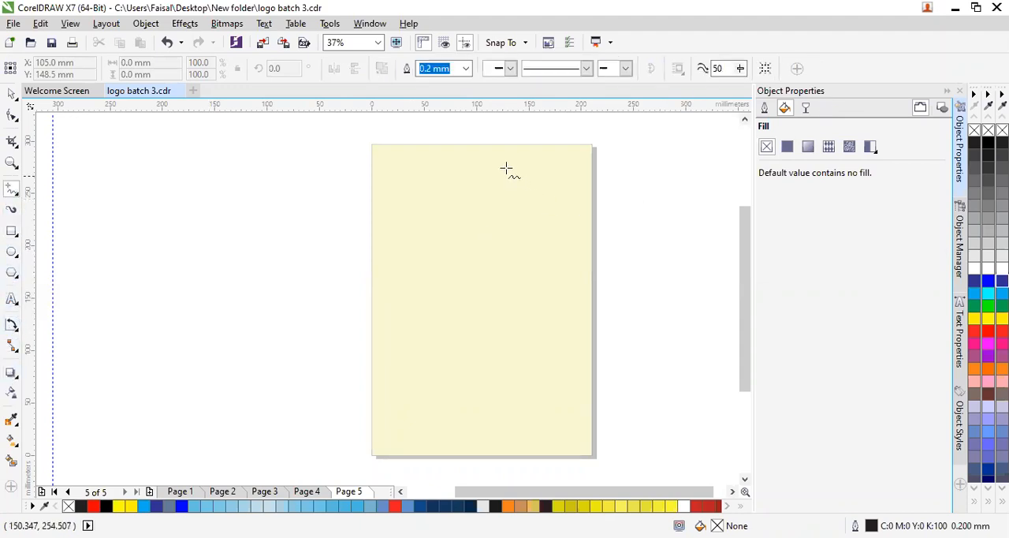
click(371, 184)
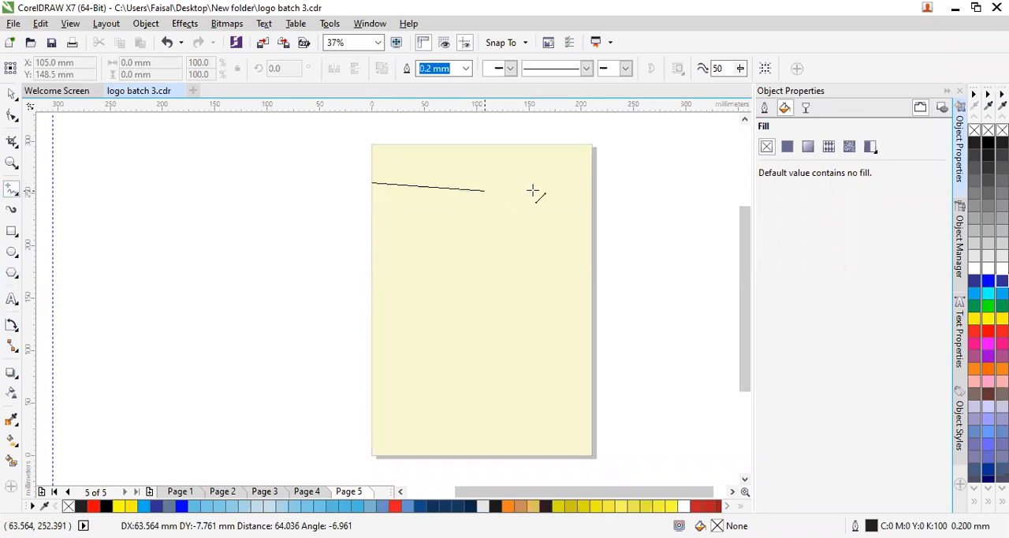
click(591, 183)
- Convert the line across the page to a curve and bend it into a wave, raised on the left and dipping on the right
click(12, 116)
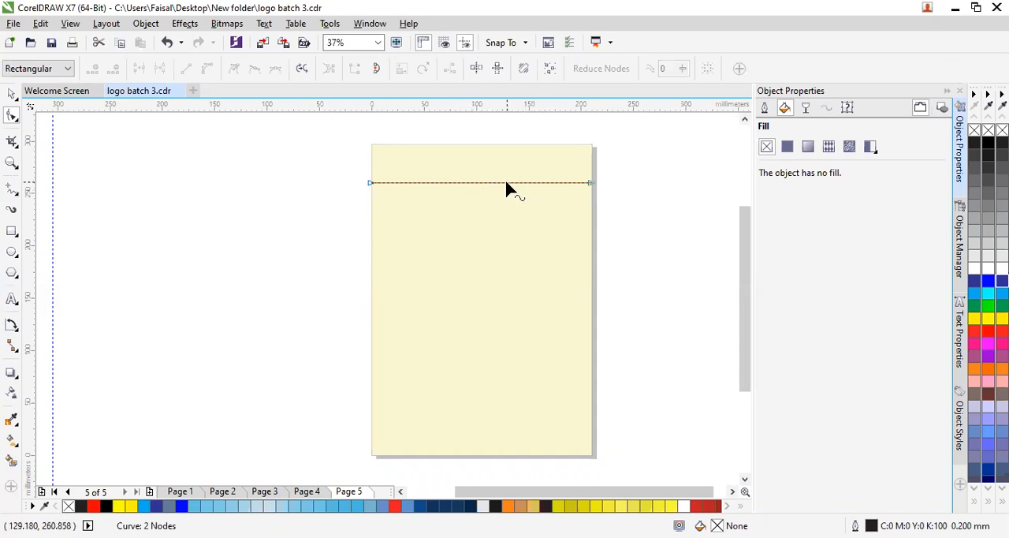
click(591, 184)
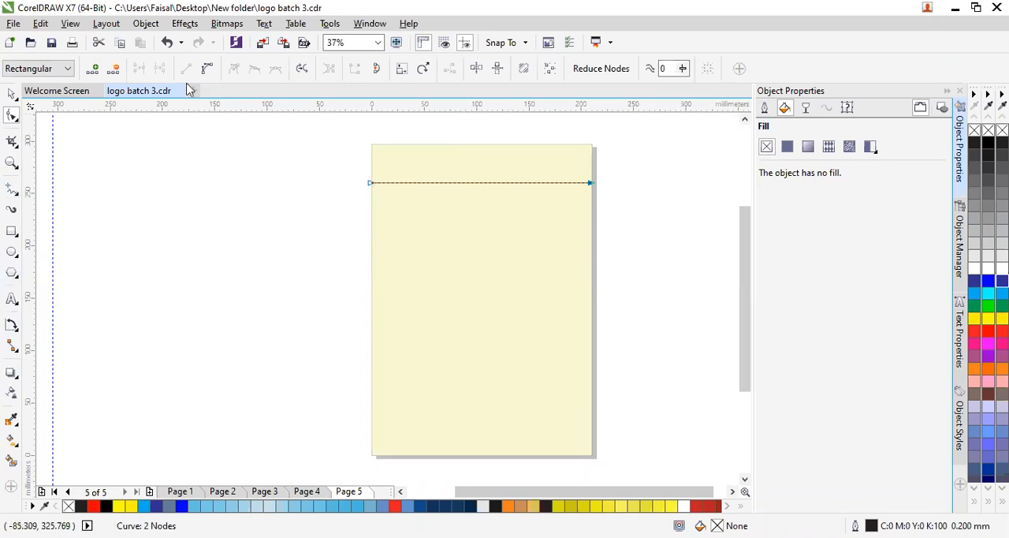
click(207, 69)
drag(515, 188, 459, 154)
click(350, 197)
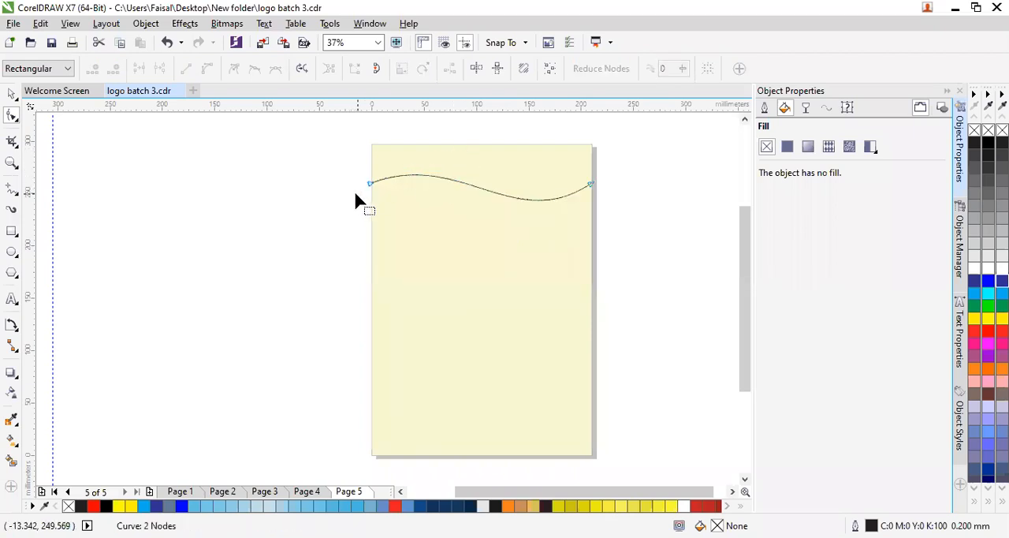
- Smart-fill the area above the wave as a header shape and colour it C16 M7 Y82 K0, undoing any stray fill
click(11, 463)
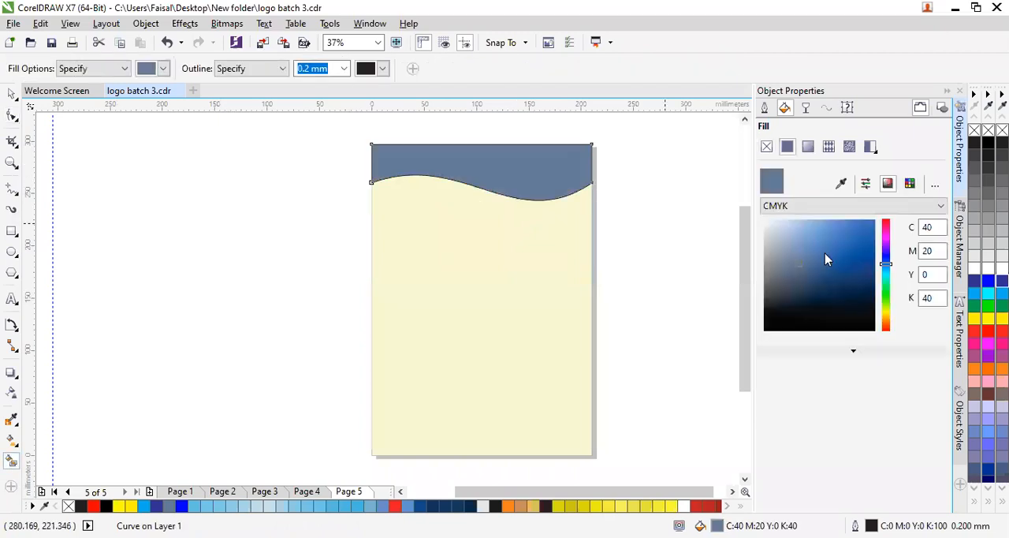
click(976, 320)
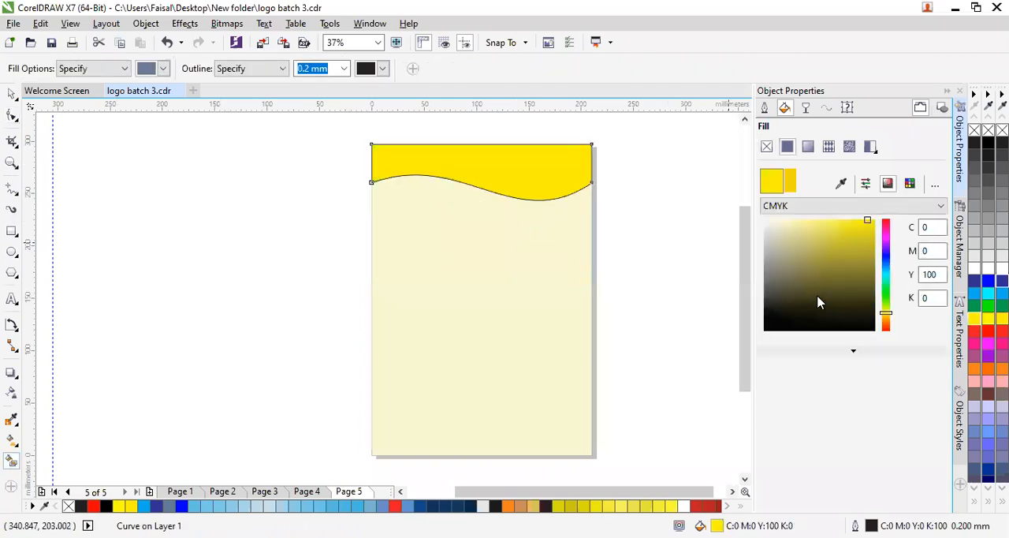
click(828, 236)
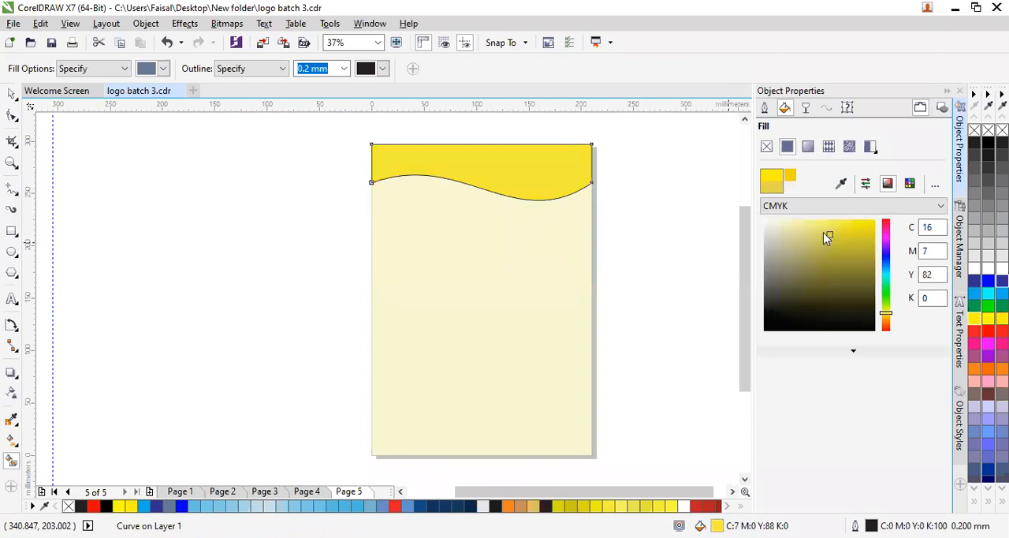
key(ctrl+z)
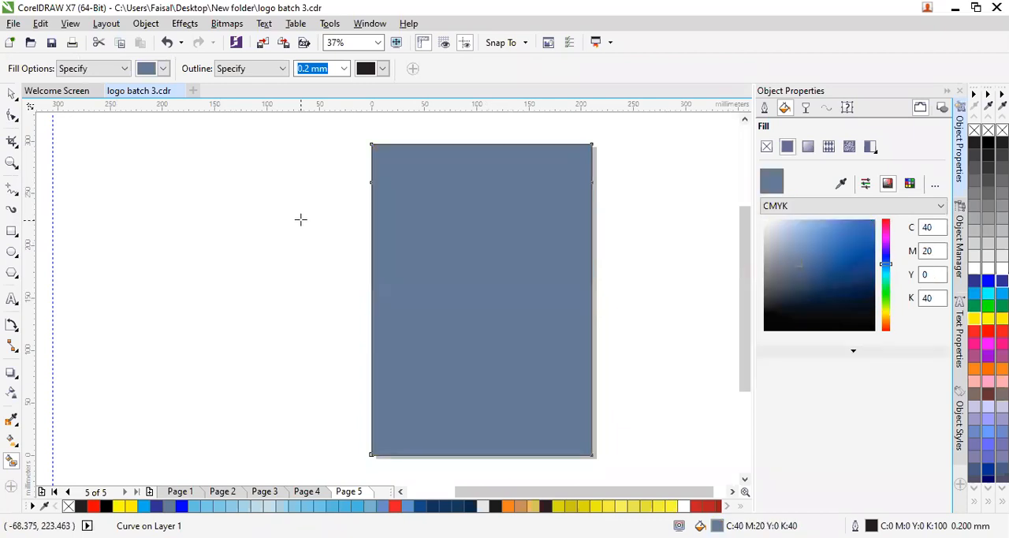
key(ctrl+z)
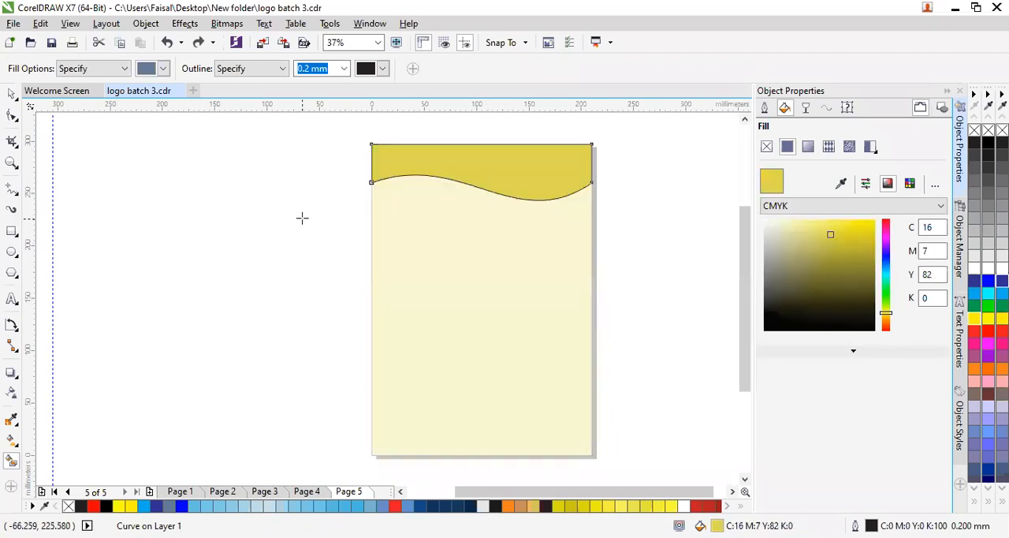
- Remove the outline from the mustard yellow header shape and undo the stray smart fill made outside the page
right_click(976, 129)
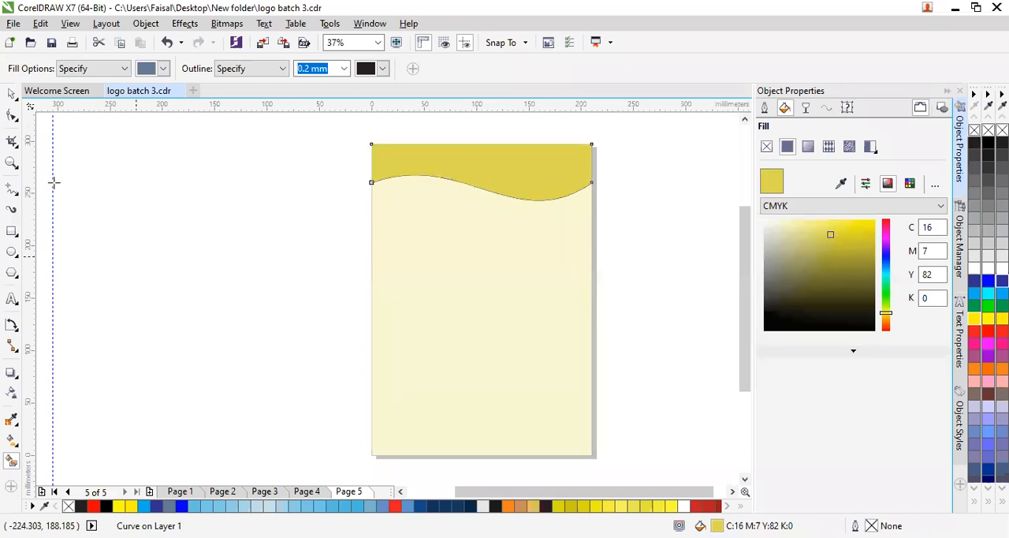
click(104, 182)
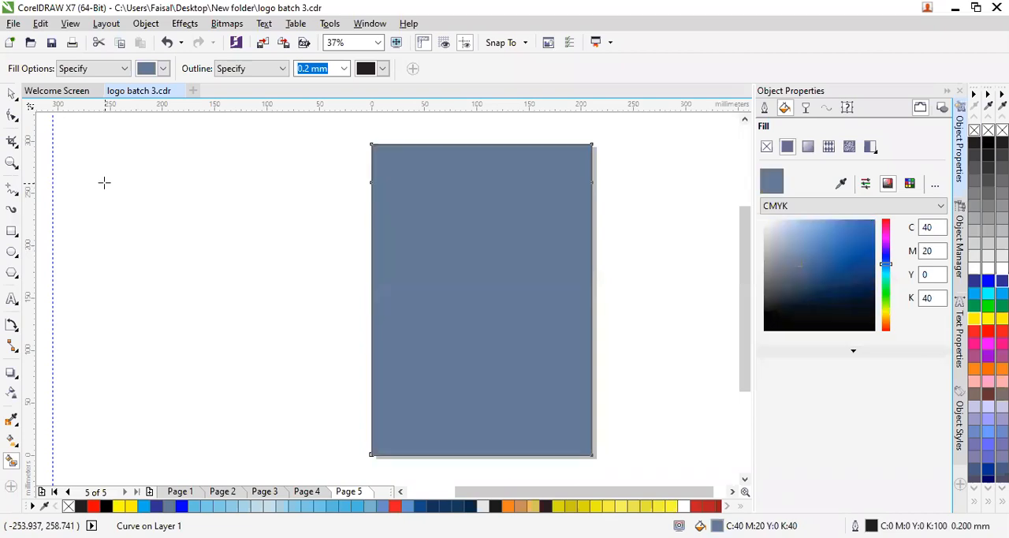
key(ctrl+z)
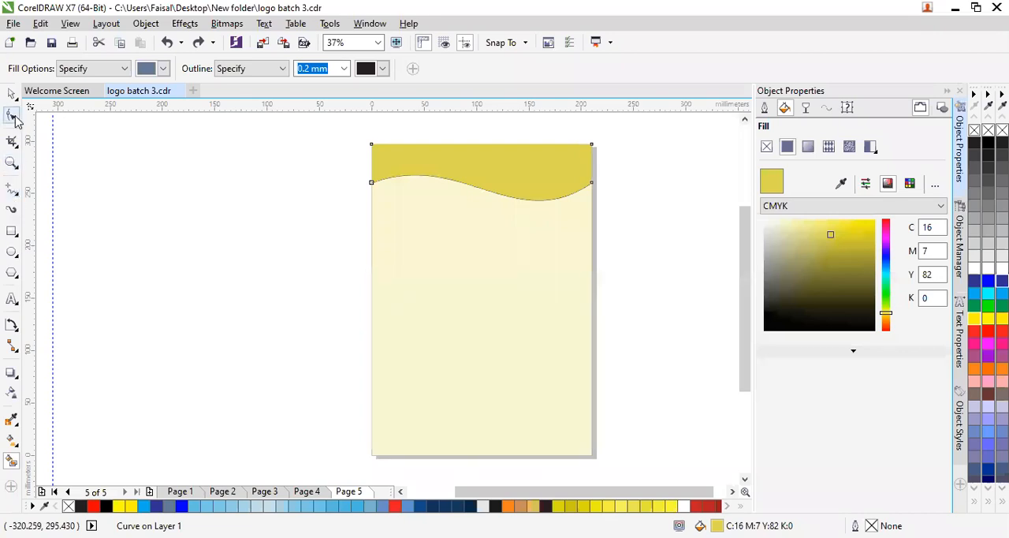
- Draw a straight line about 80 mm long beneath the header's left crest, joining two points on the wave edge
click(12, 191)
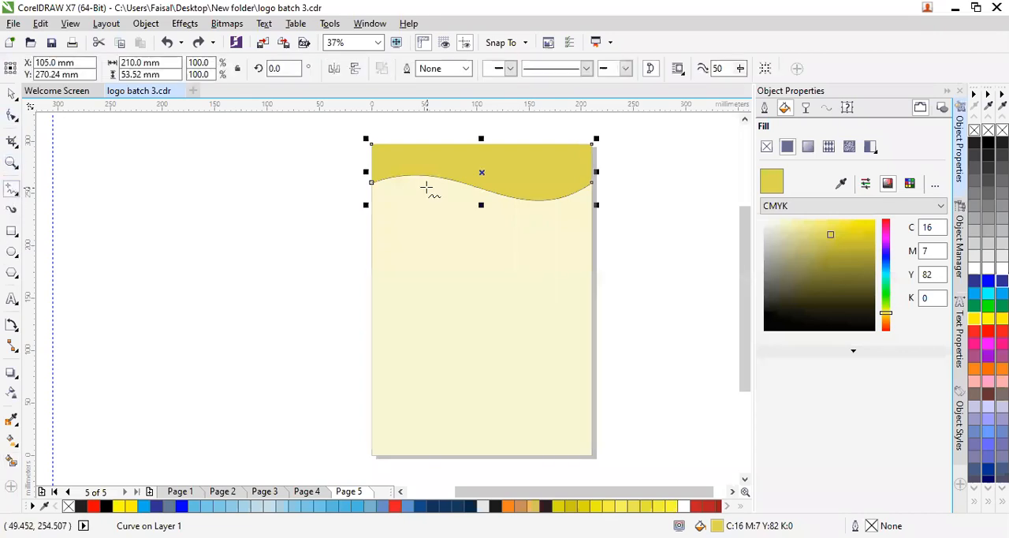
click(468, 185)
click(386, 181)
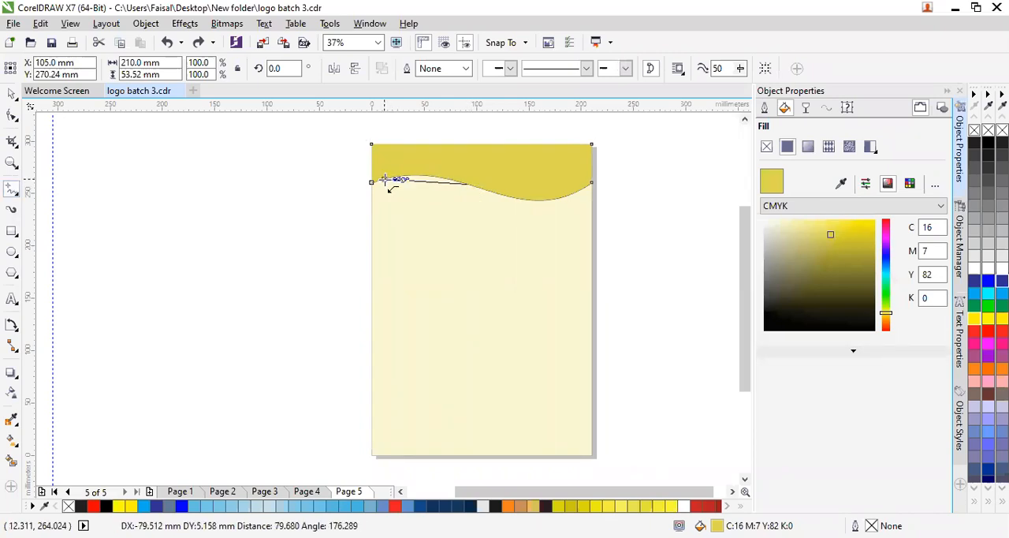
- Convert the short line under the crest to a curve and bow it downward to close off a lens-shaped area
click(12, 118)
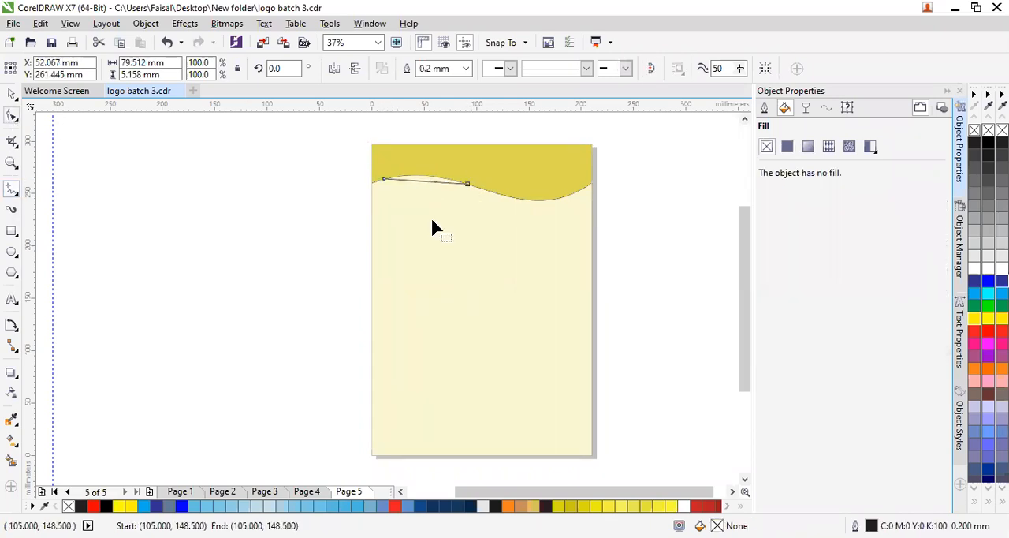
click(451, 183)
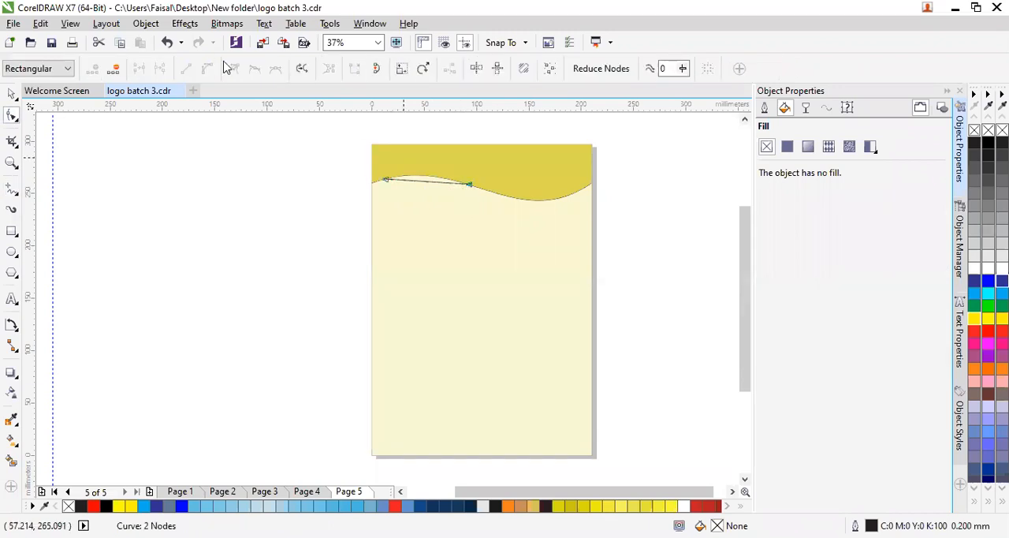
click(385, 177)
click(208, 68)
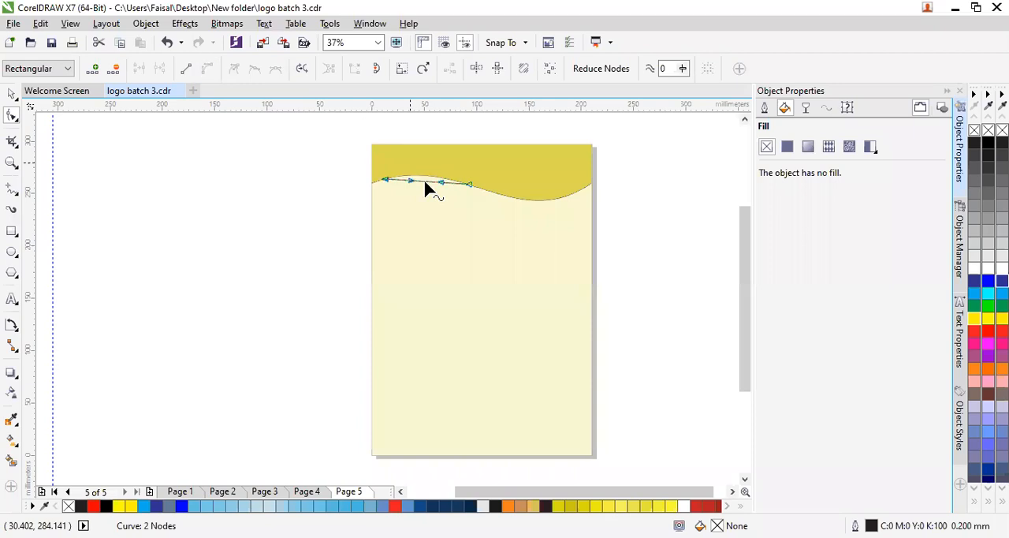
drag(425, 194, 379, 198)
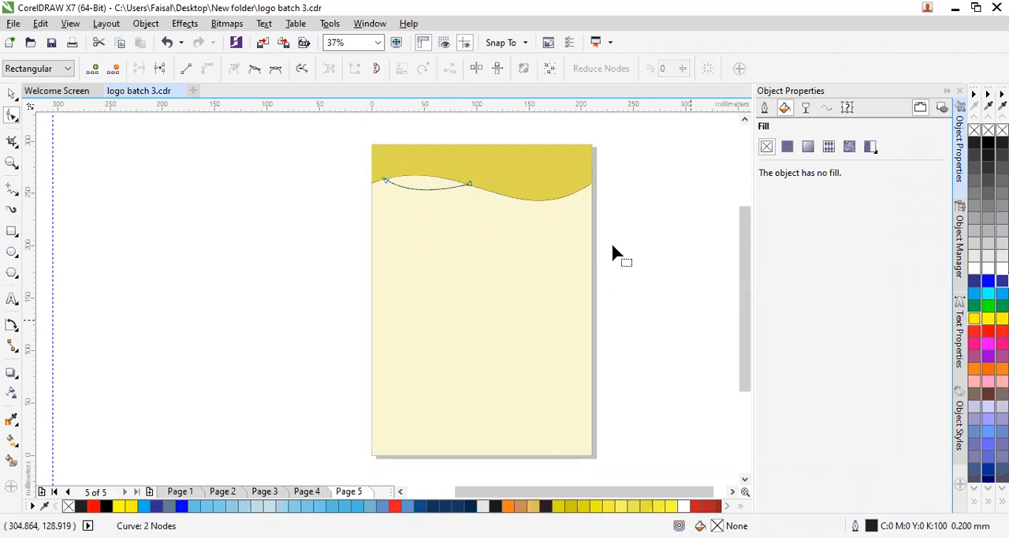
- Smart-fill the lens-shaped area under the crest, colour it C6 M0 Y82 K0, and undo the stray page-wide fill
click(12, 460)
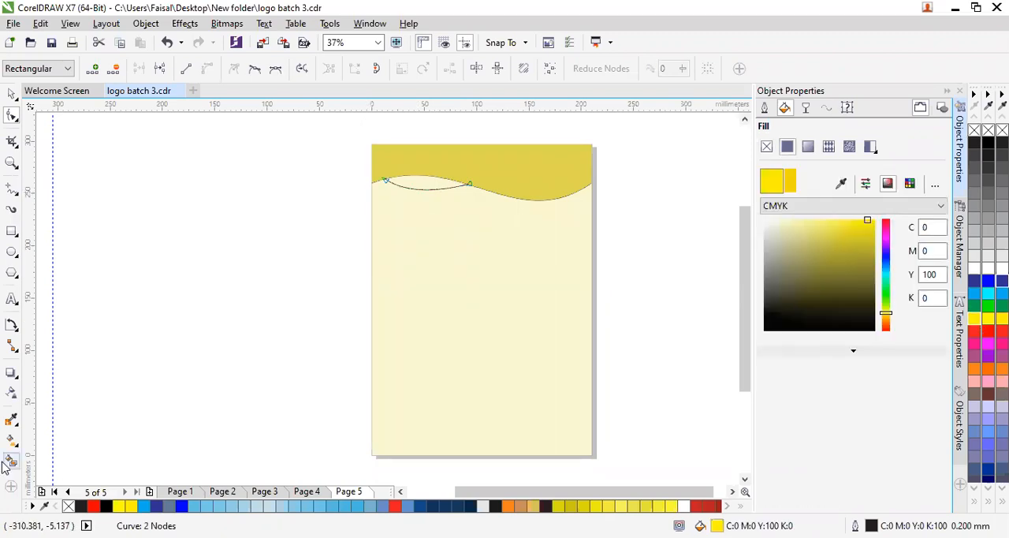
click(444, 184)
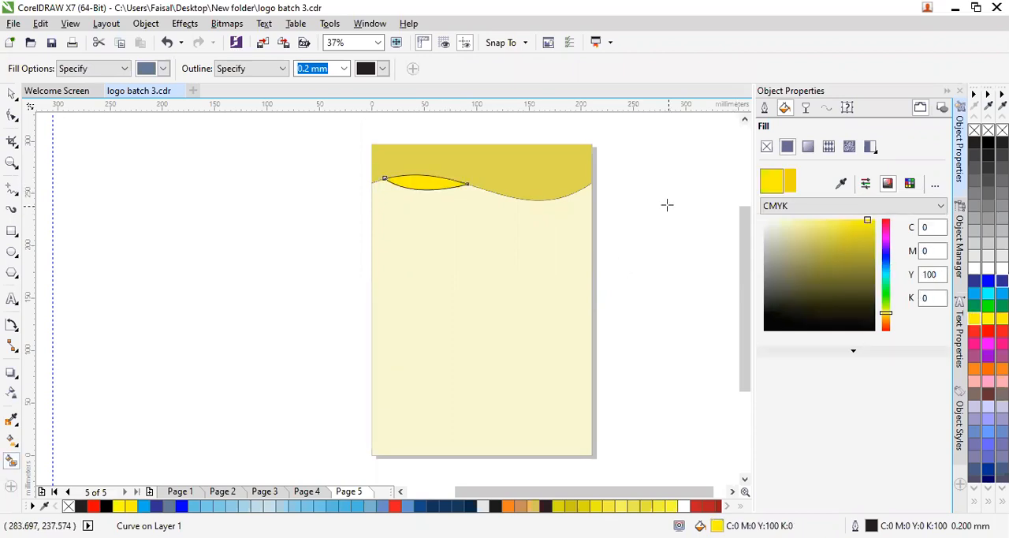
click(849, 222)
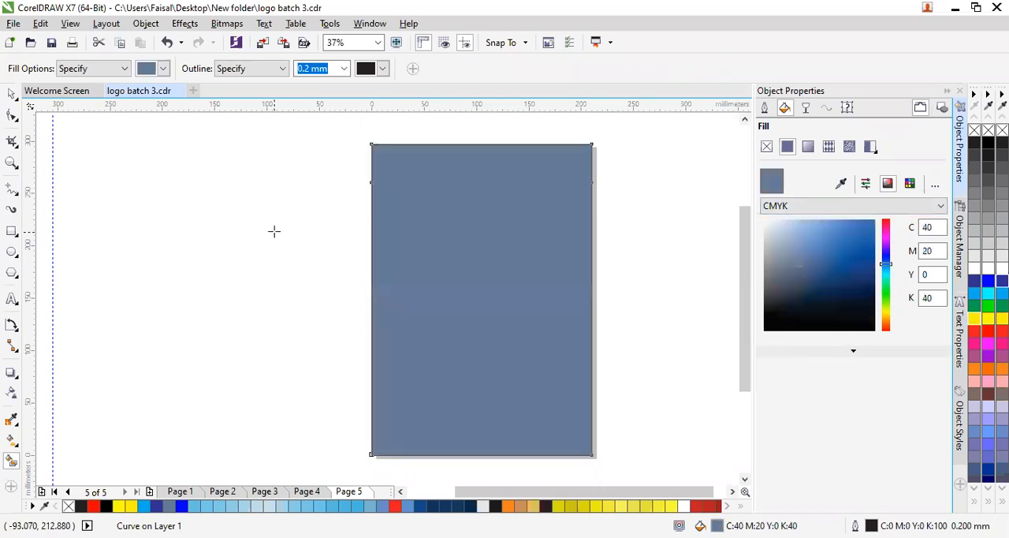
key(ctrl+z)
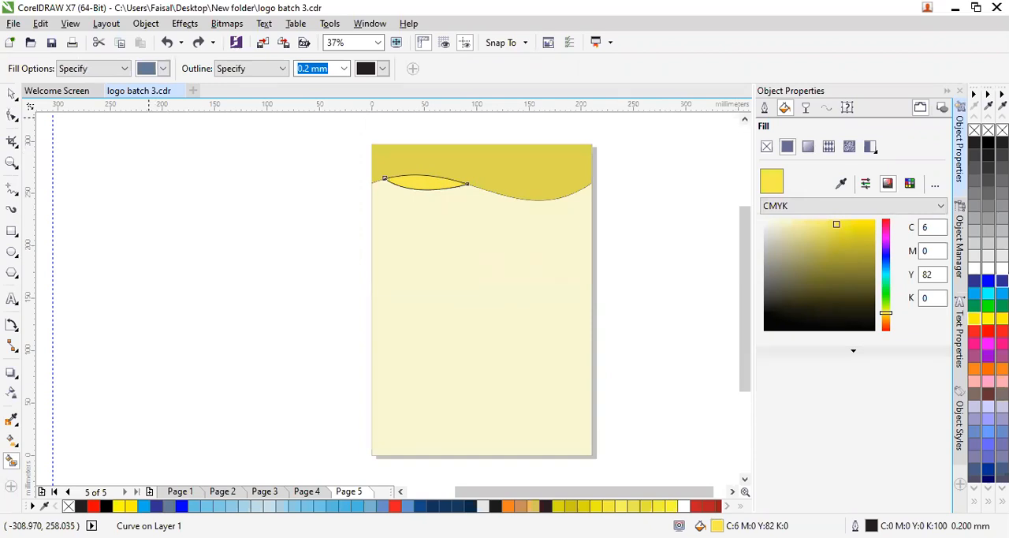
- Remove the outline from the light yellow lens shape and deselect it
click(199, 43)
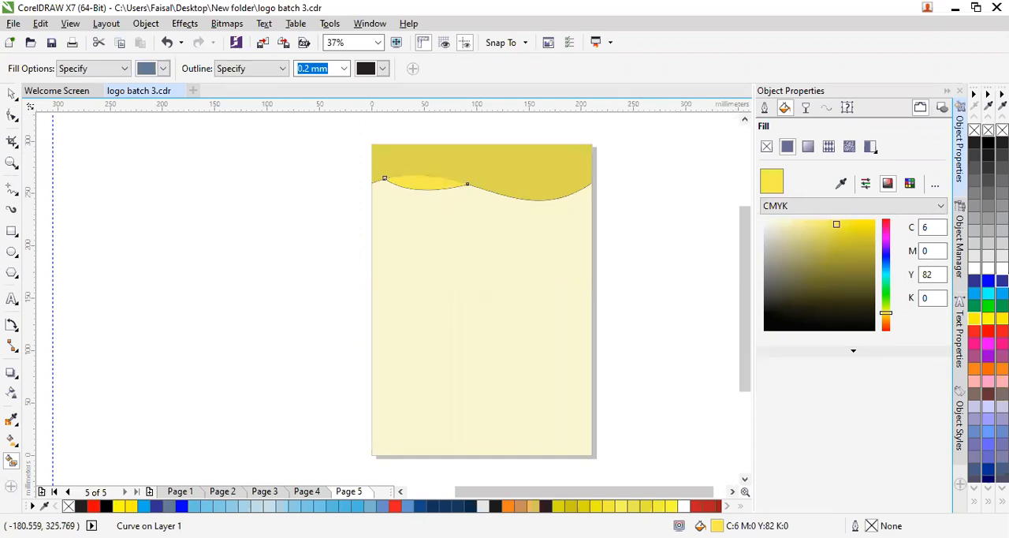
click(12, 95)
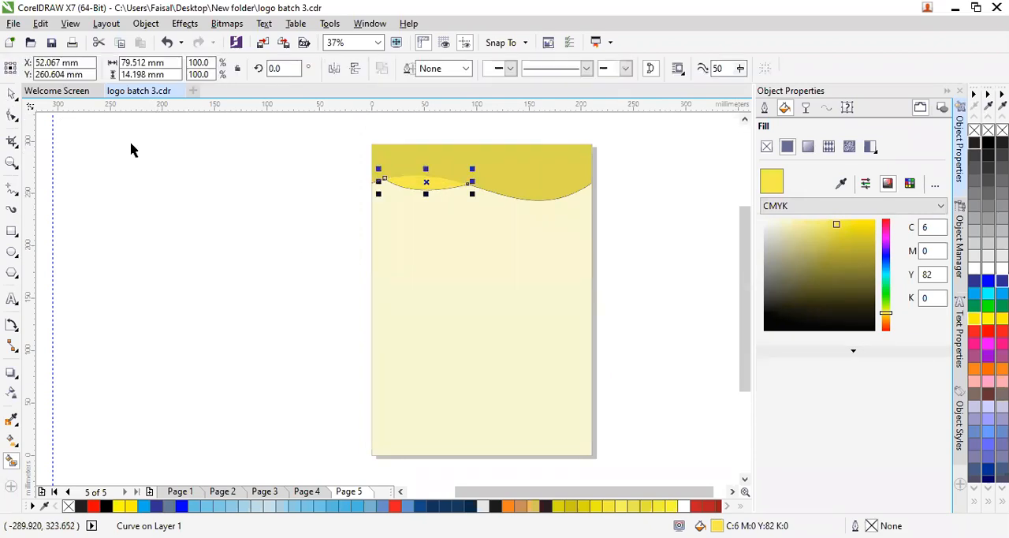
click(287, 227)
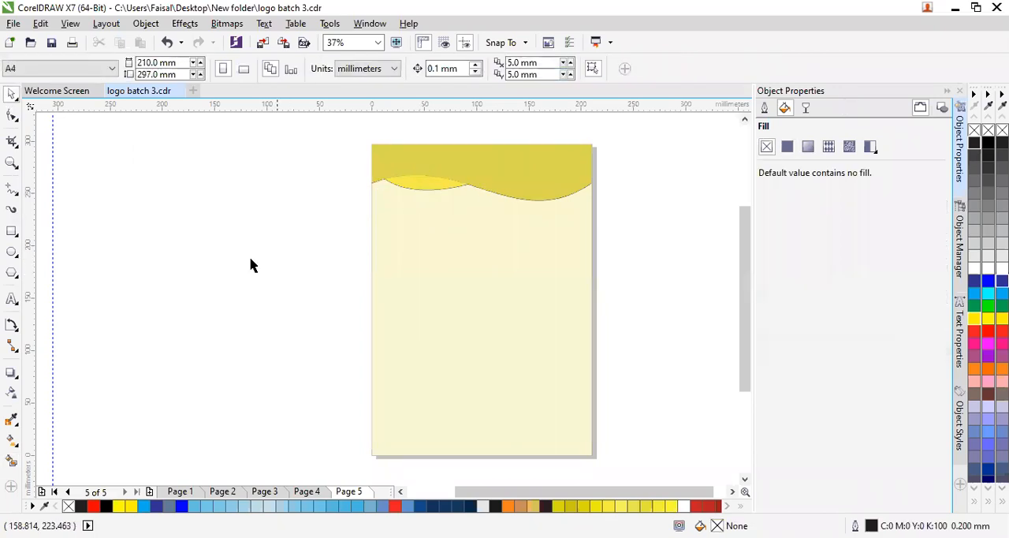
- Draw a second horizontal line 210 mm long across the full page width, just below the first wave's ends
click(12, 419)
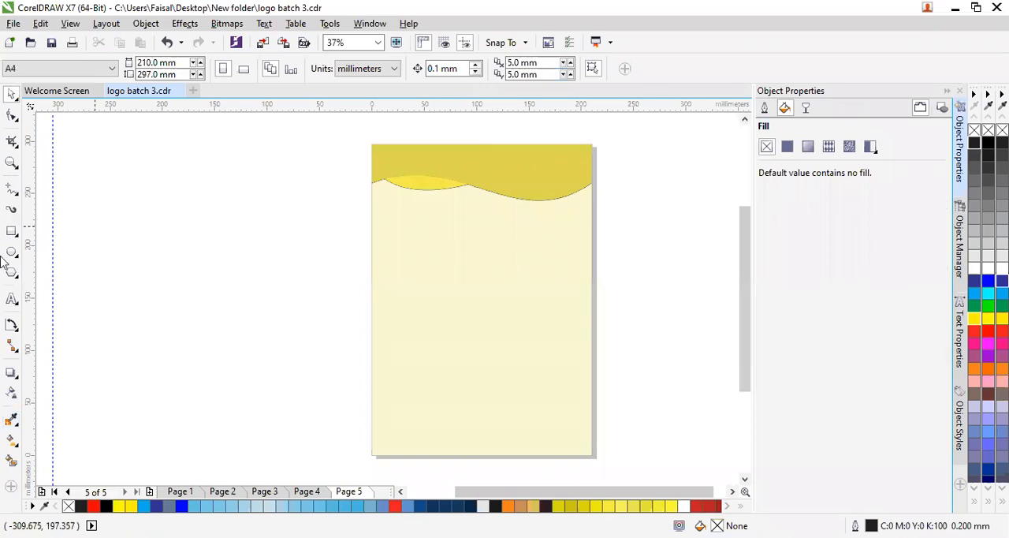
click(11, 209)
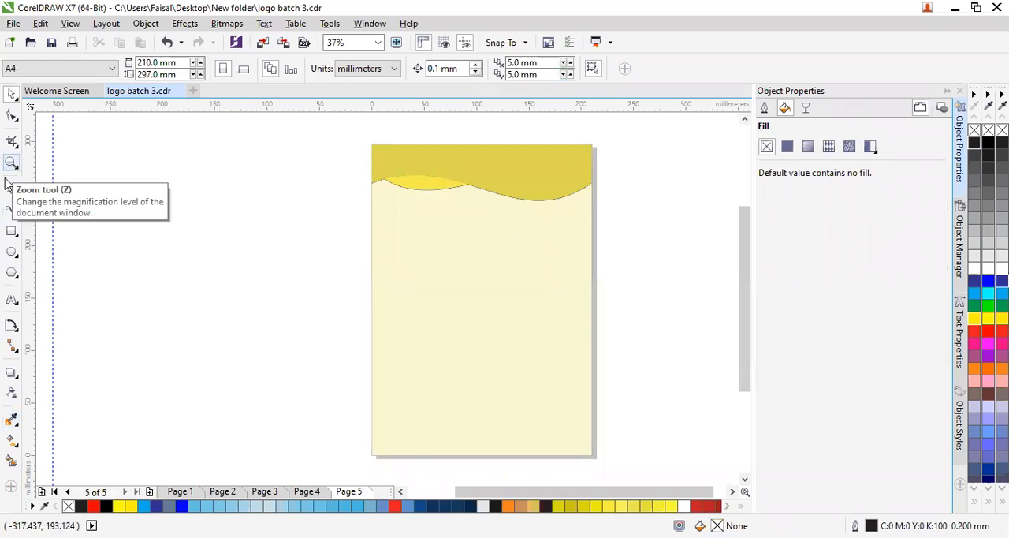
click(11, 189)
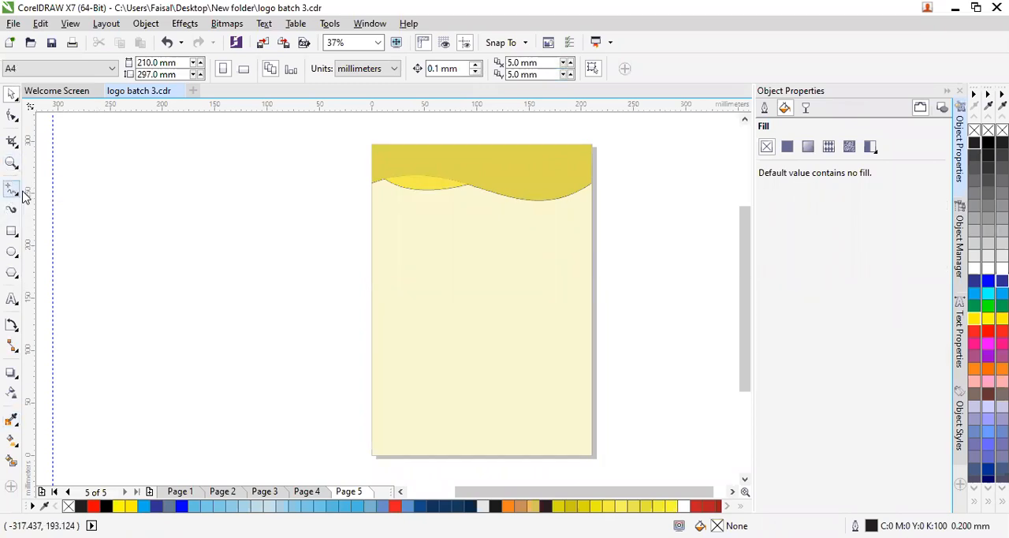
click(592, 195)
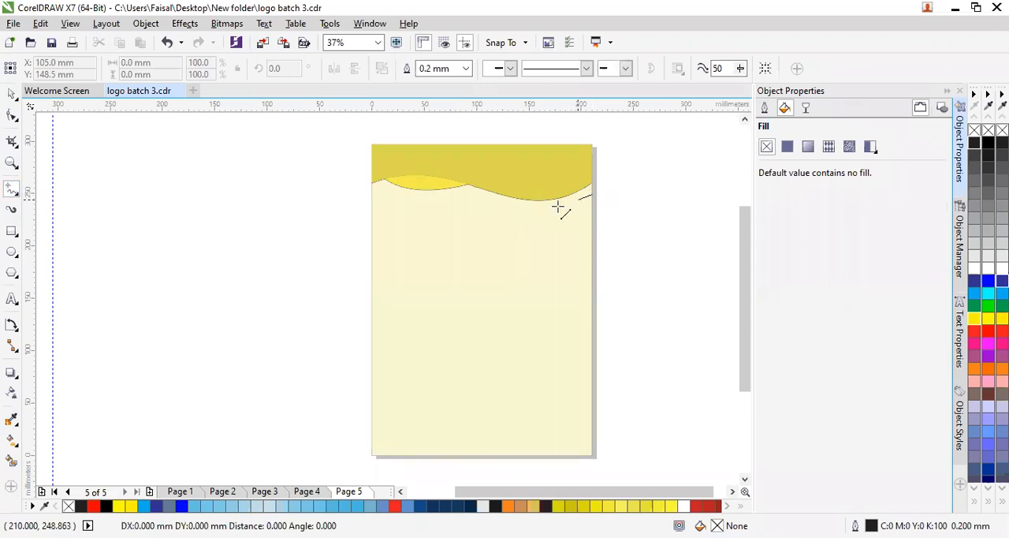
click(373, 195)
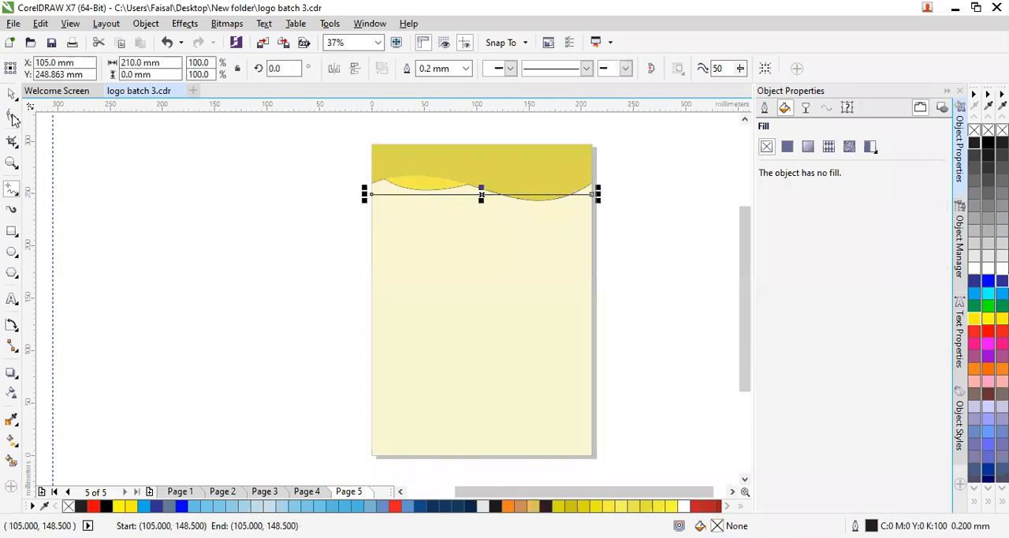
- Convert the second full-width line to a curve, add inner nodes and bend it into a shallow wave below the header
key(F10)
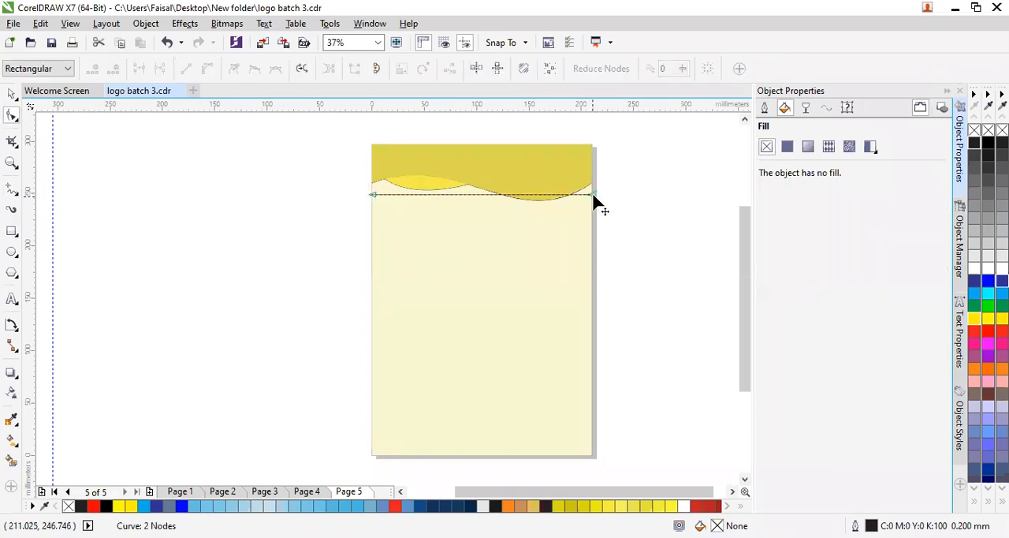
click(594, 194)
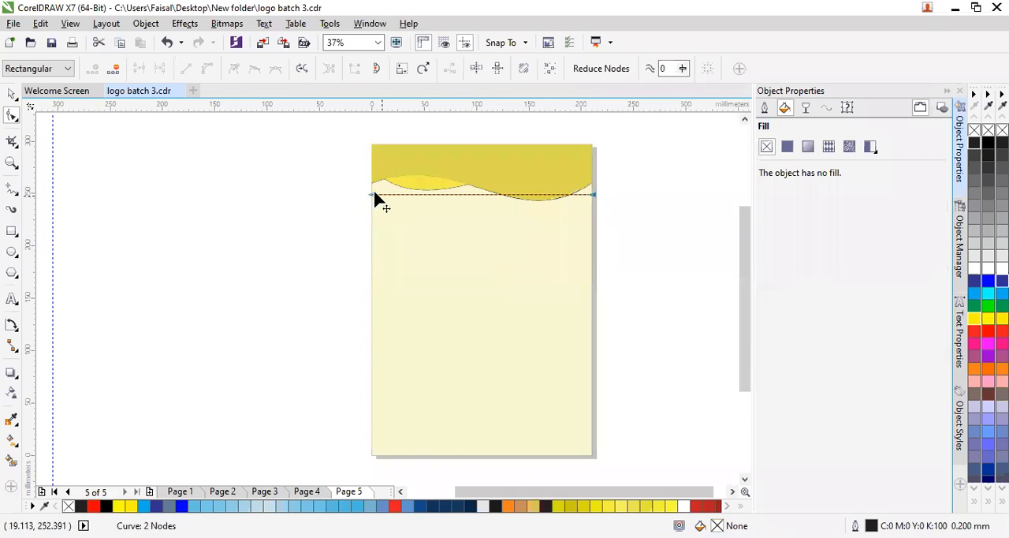
click(202, 73)
drag(443, 195, 550, 204)
double_click(489, 204)
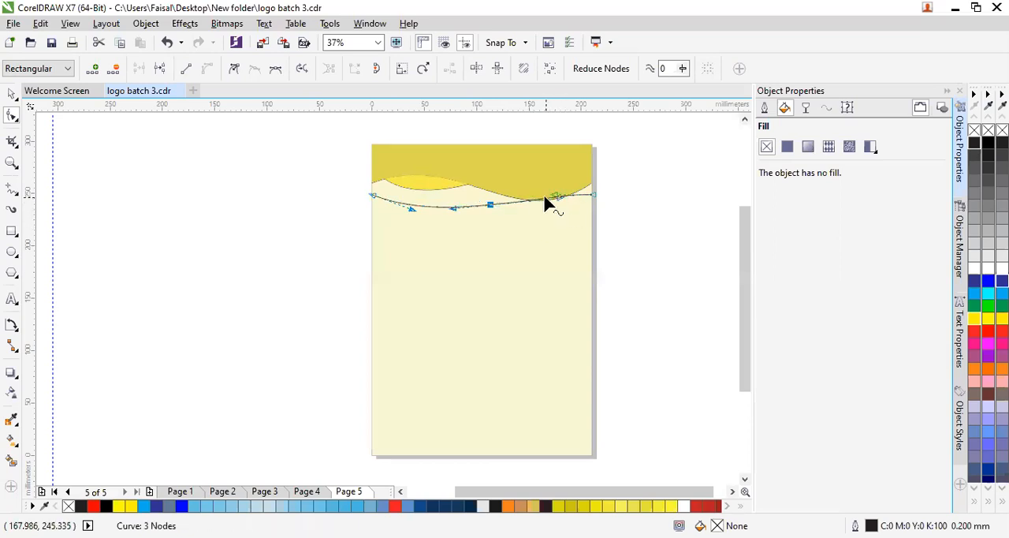
double_click(547, 201)
drag(547, 208, 578, 219)
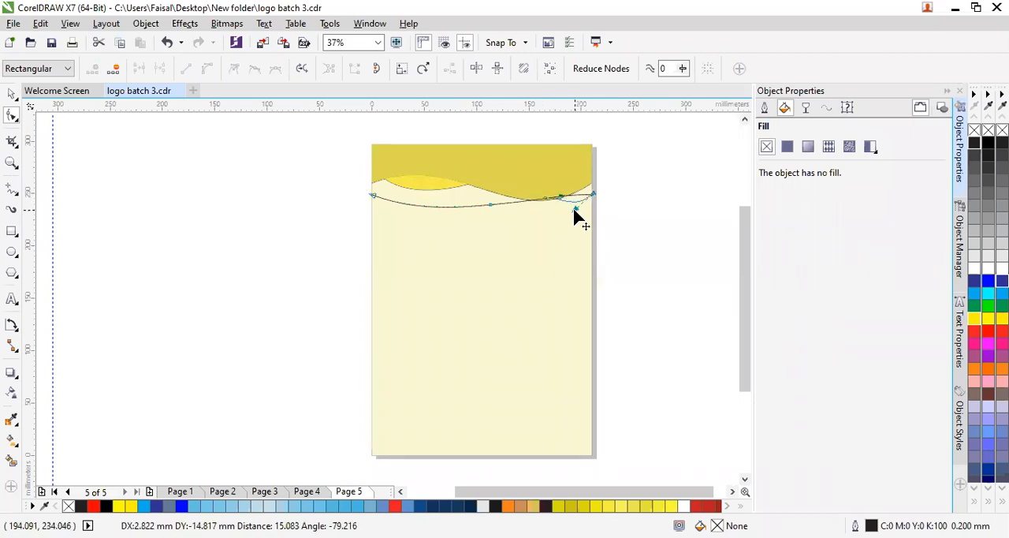
- Delete the inner nodes from the second curve to leave one smooth downward bow across the page
scroll(605, 244, up, 3)
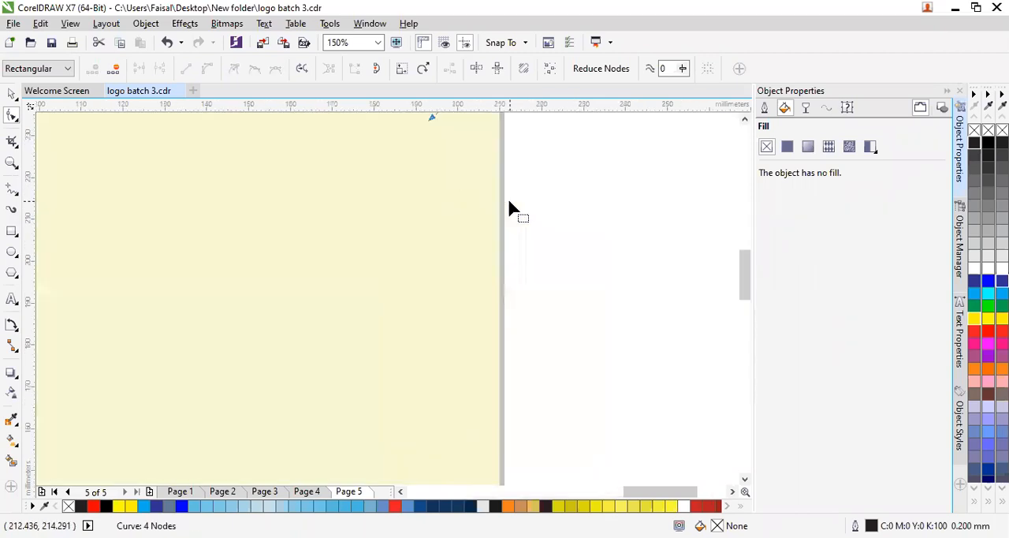
scroll(483, 212, down, 3)
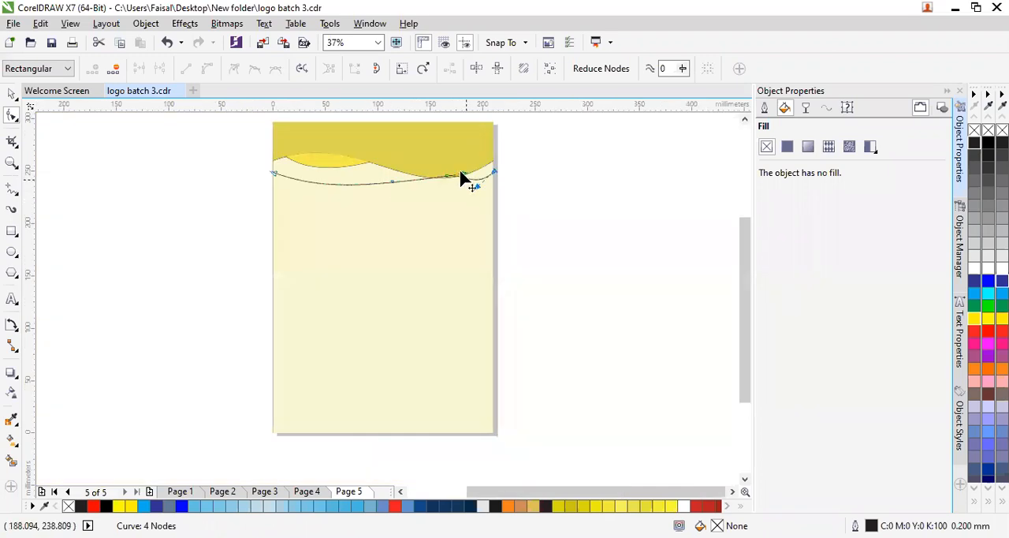
drag(465, 179, 448, 179)
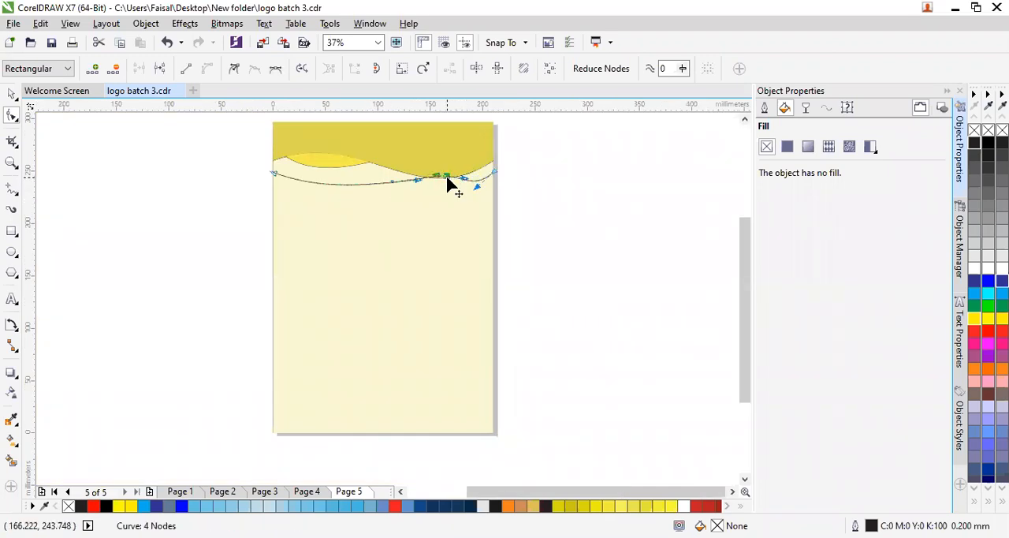
key(Delete)
click(392, 183)
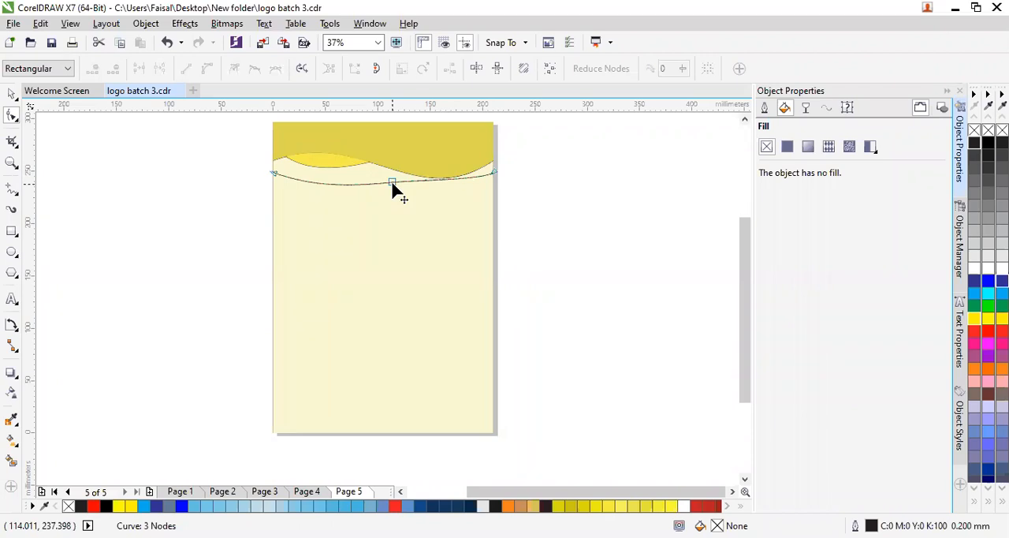
key(Delete)
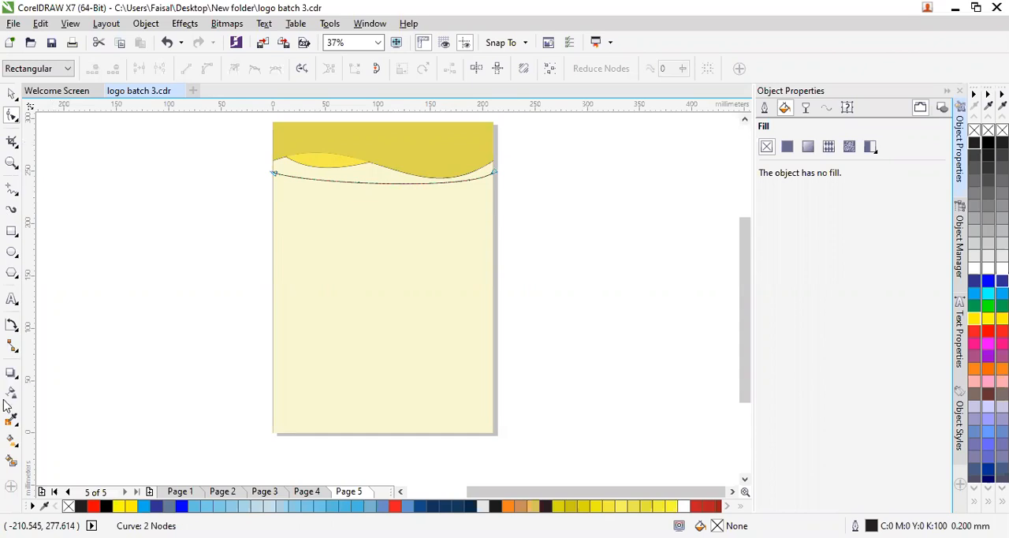
- Smart-fill the band between the yellow header wave and the bowed curve and colour it green R91 G186 B91
click(11, 460)
click(365, 176)
click(365, 177)
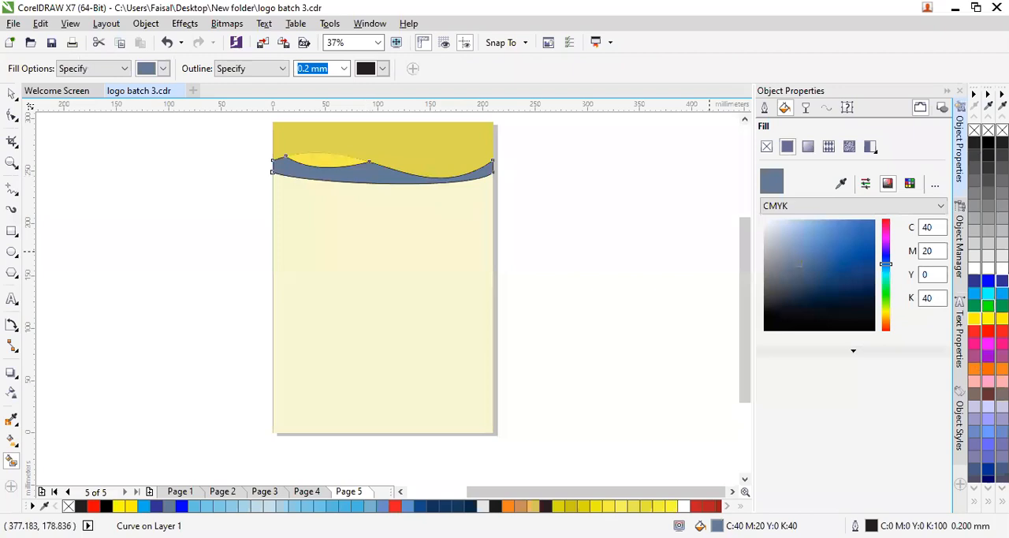
click(779, 192)
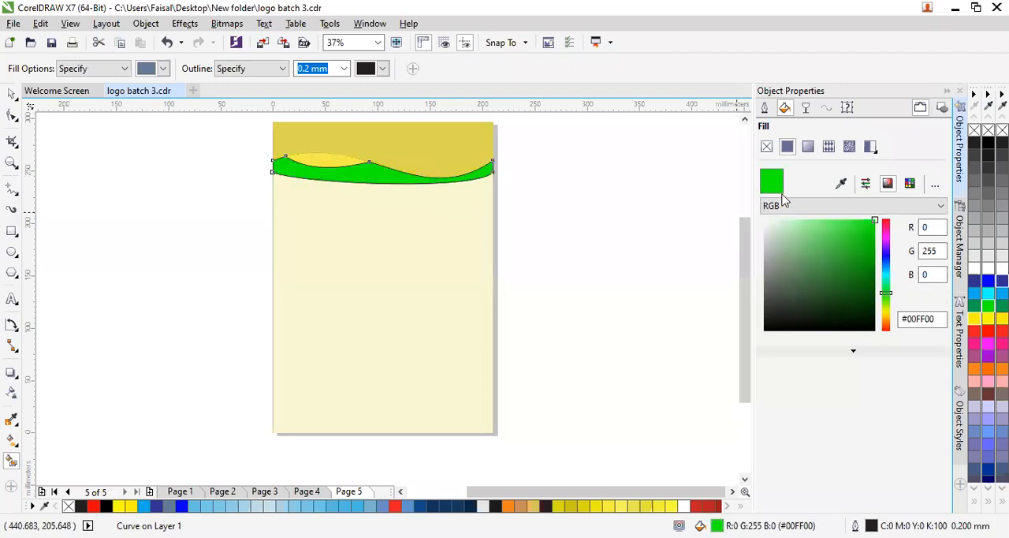
click(839, 252)
click(813, 245)
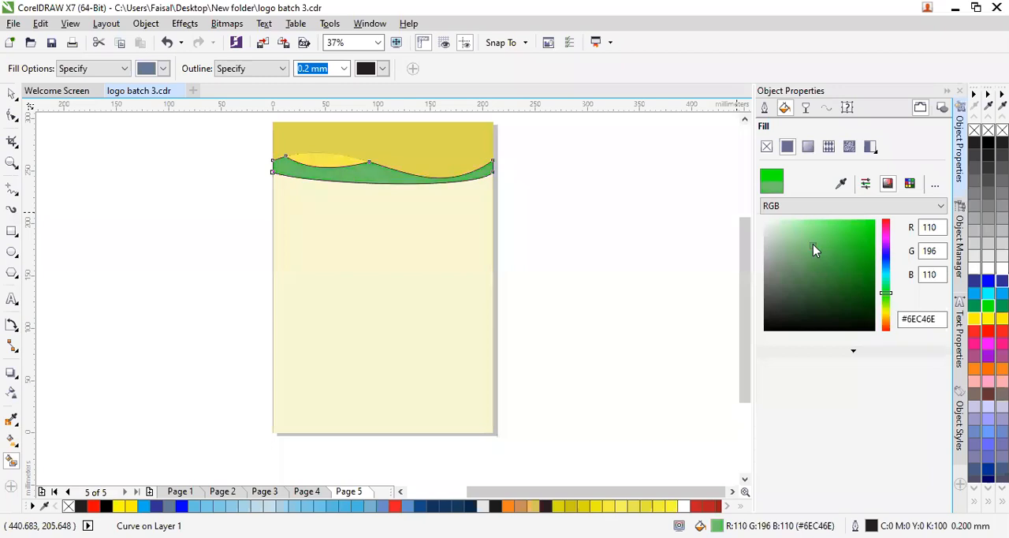
mouse_move(831, 263)
mouse_down()
mouse_move(838, 241)
mouse_move(850, 242)
mouse_up()
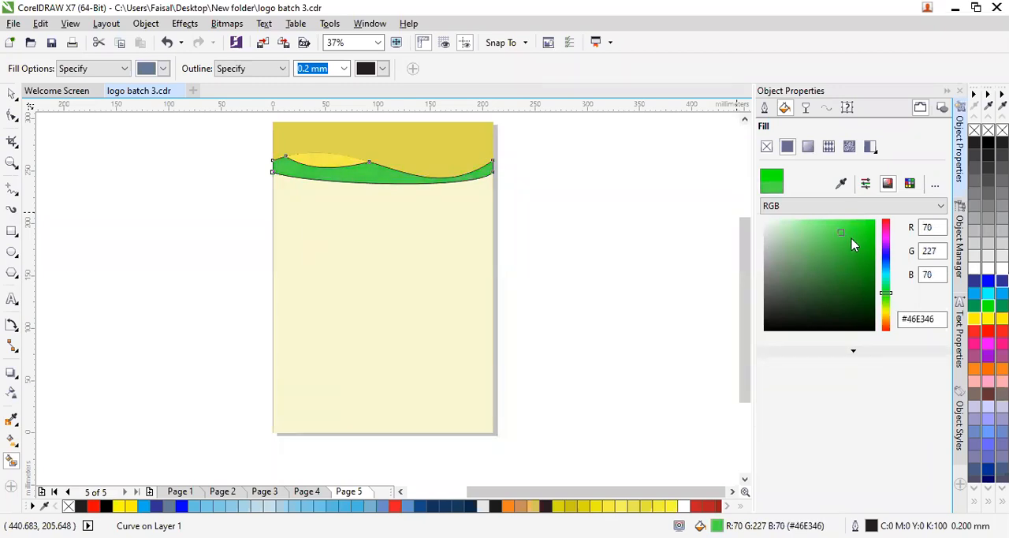
click(851, 238)
click(843, 269)
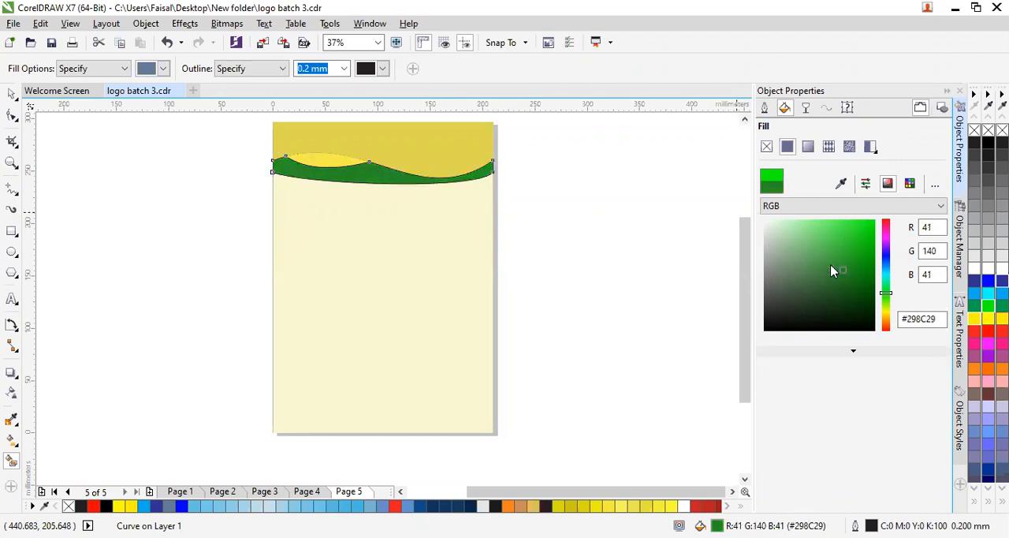
click(829, 264)
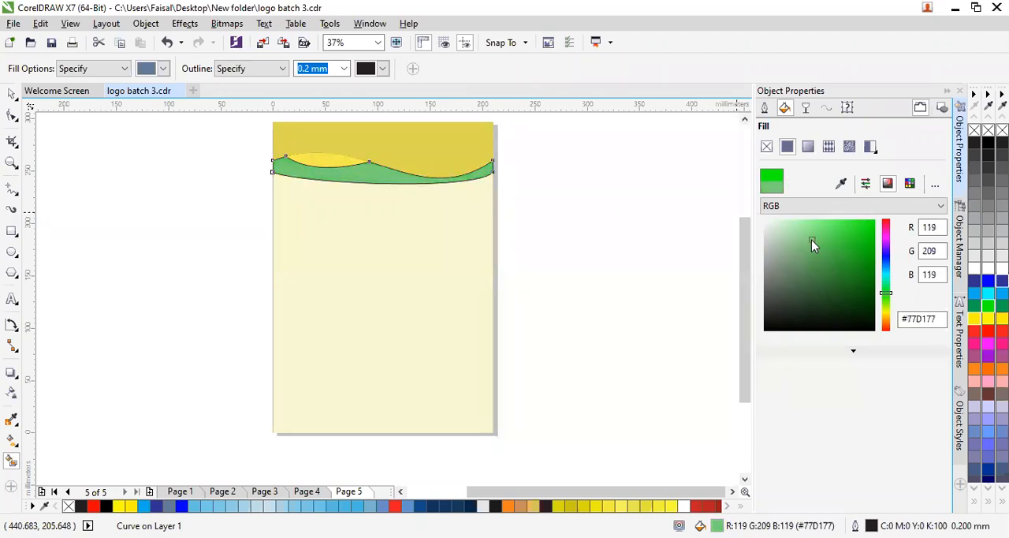
drag(818, 244, 821, 249)
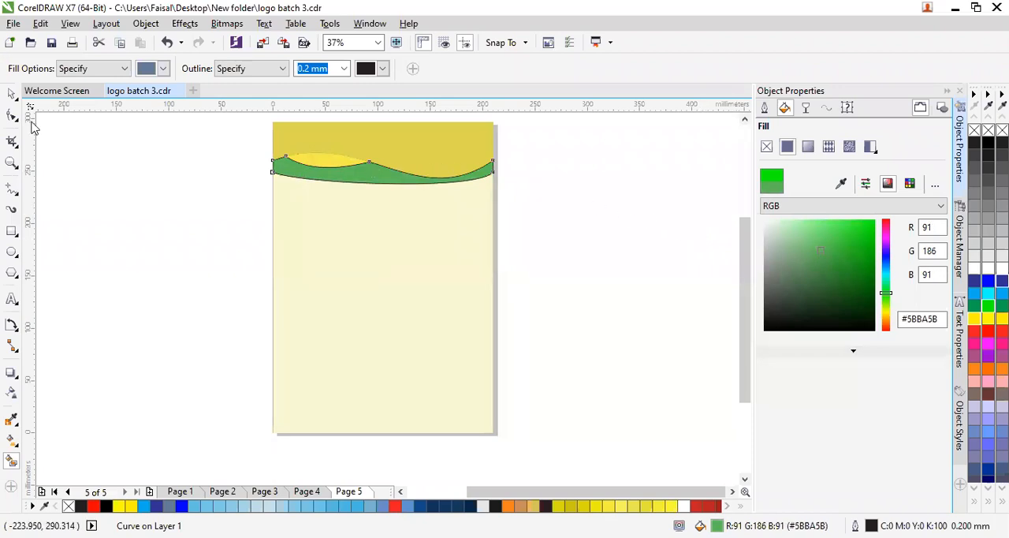
- Remove the outlines from the green band and the neighbouring header curves, and deselect them
click(11, 93)
click(176, 251)
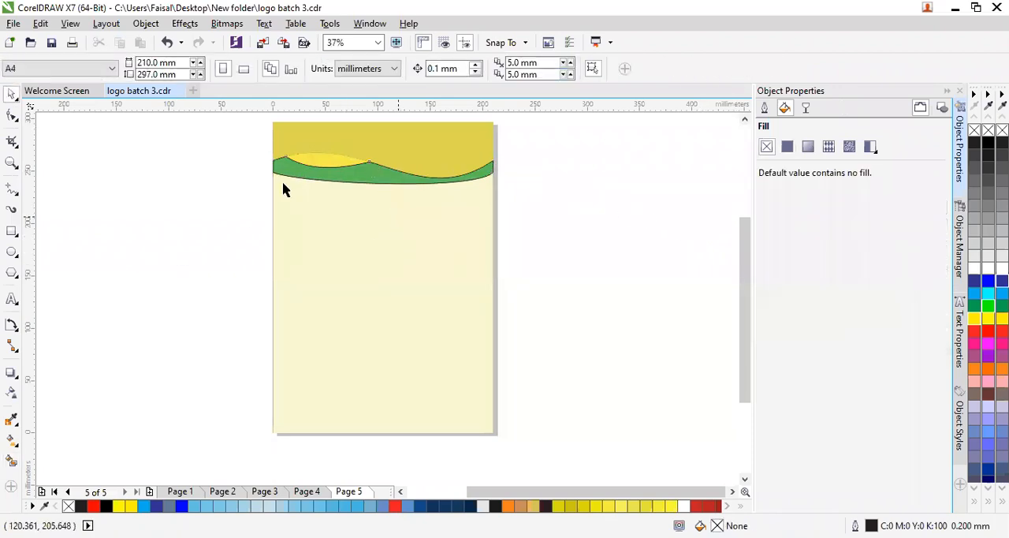
drag(548, 146, 158, 213)
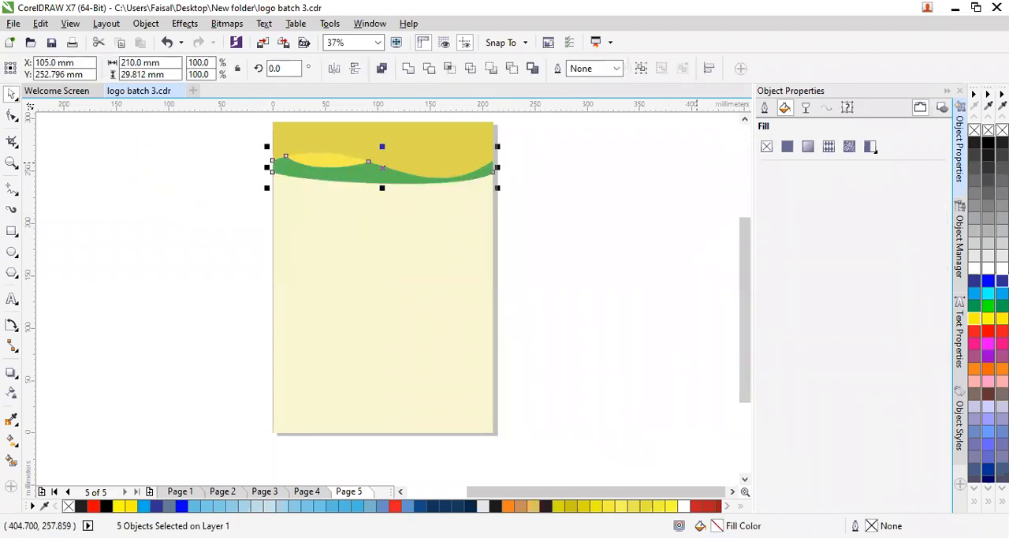
click(112, 237)
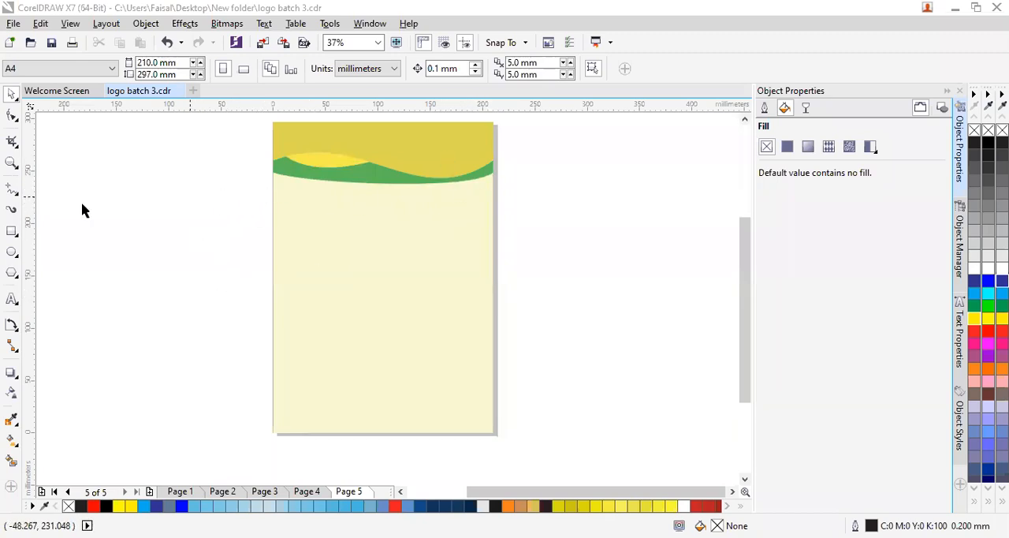
- Duplicate the dark yellow header wave in place and stretch the copy downward to 58.885 mm tall
click(370, 149)
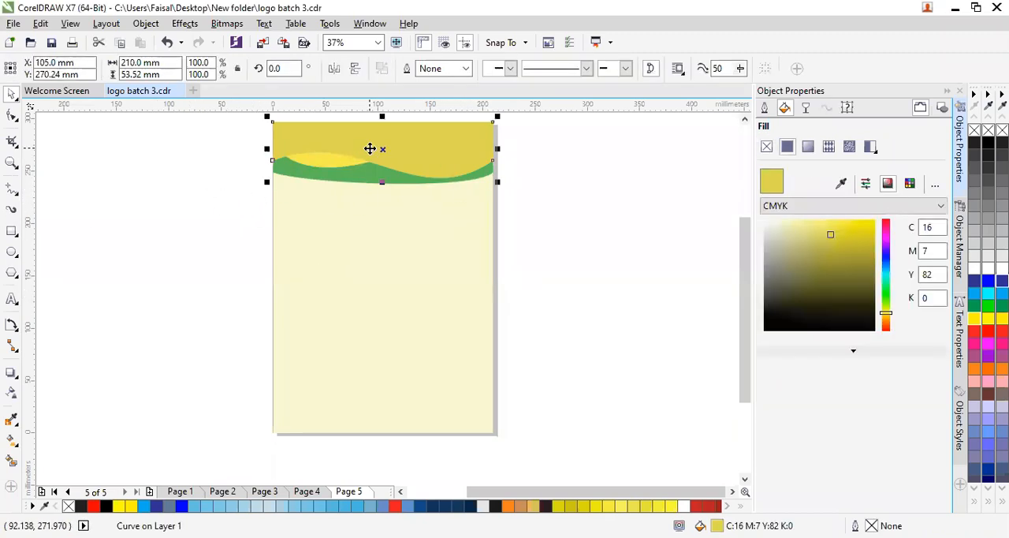
click(402, 147)
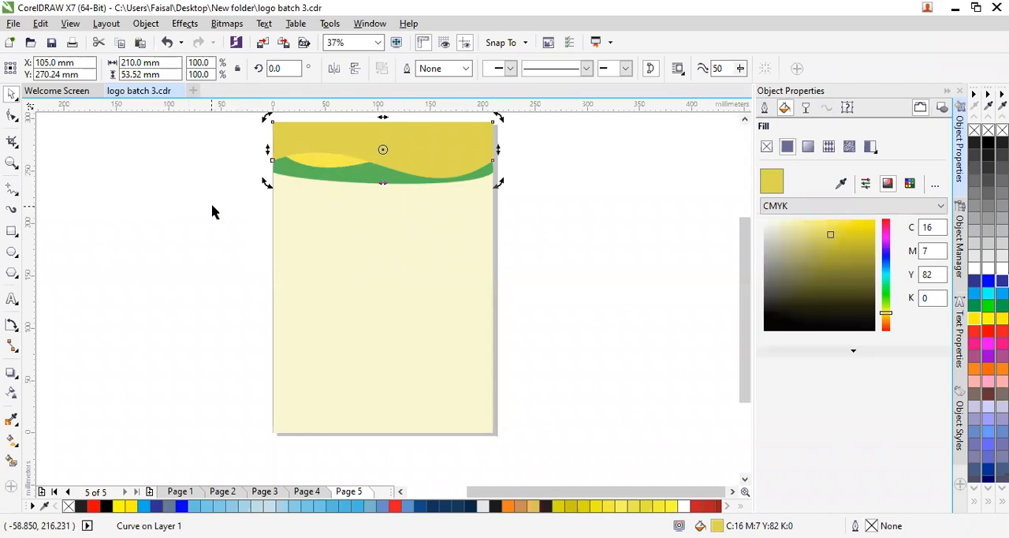
click(221, 188)
click(344, 154)
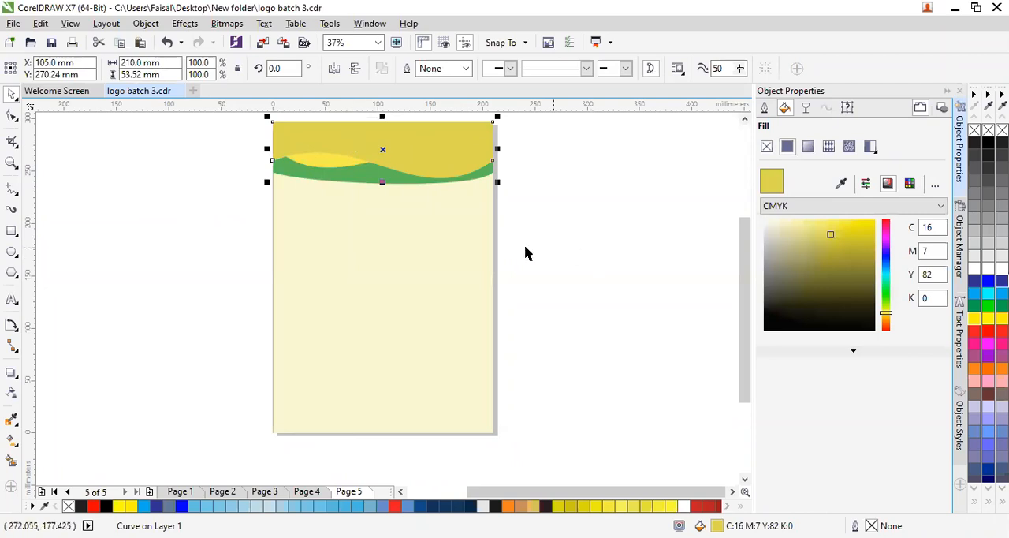
drag(383, 183, 380, 189)
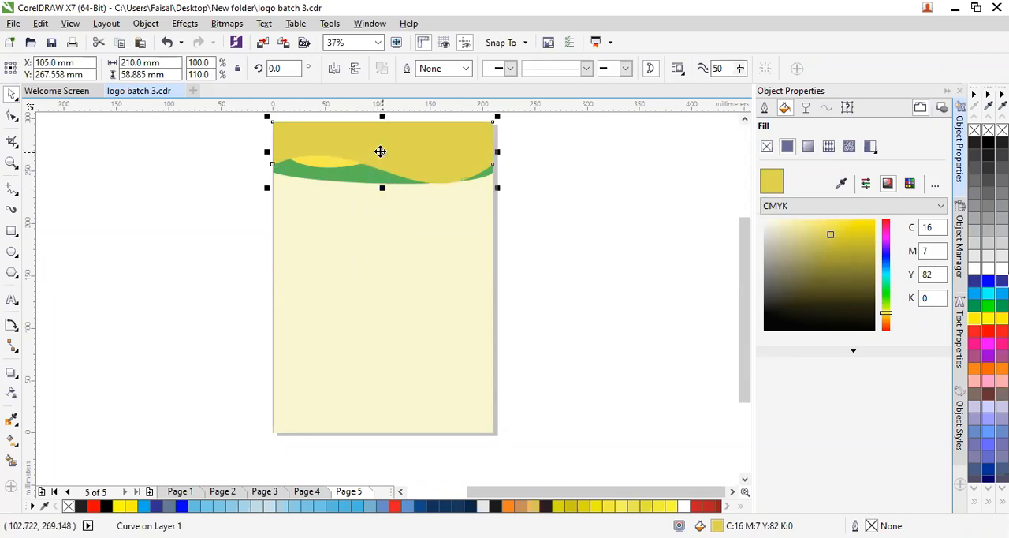
- Fill the stretched header wave copy with 40% black and send it back one level
right_click(380, 151)
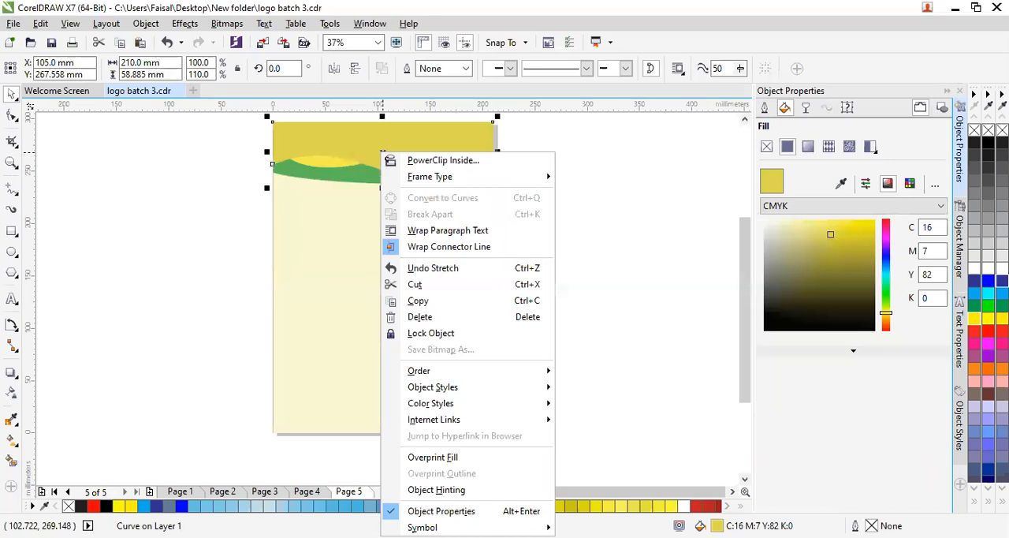
click(977, 229)
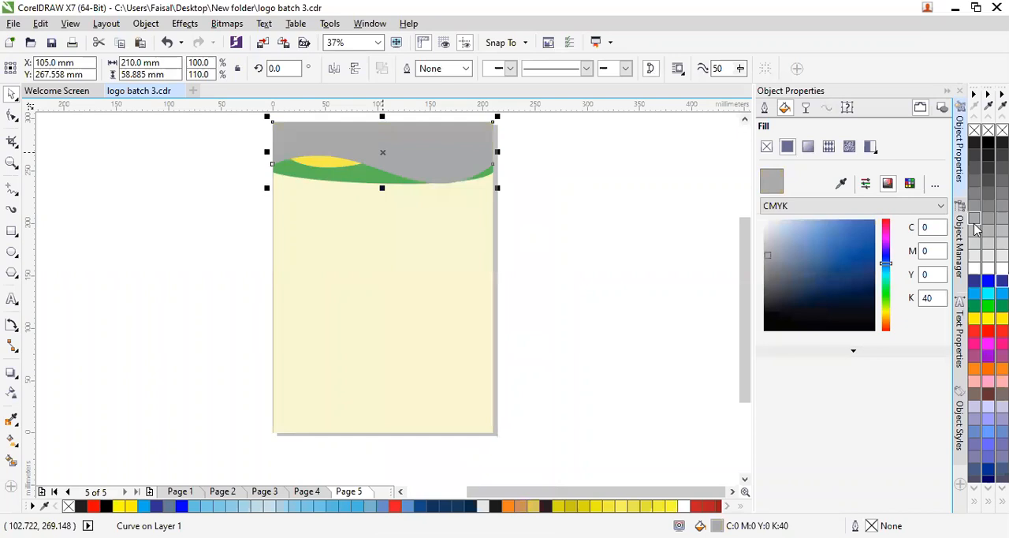
right_click(445, 156)
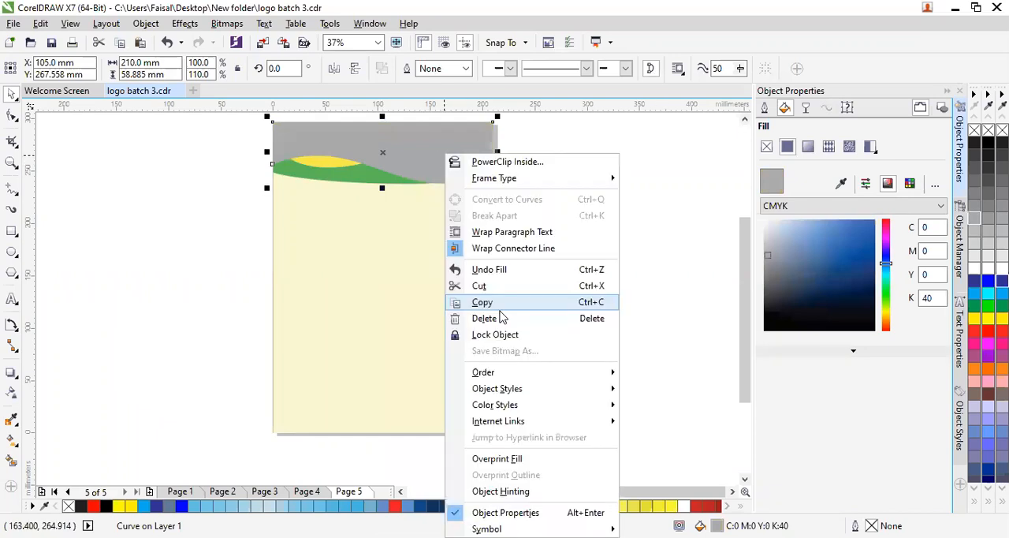
mouse_move(608, 373)
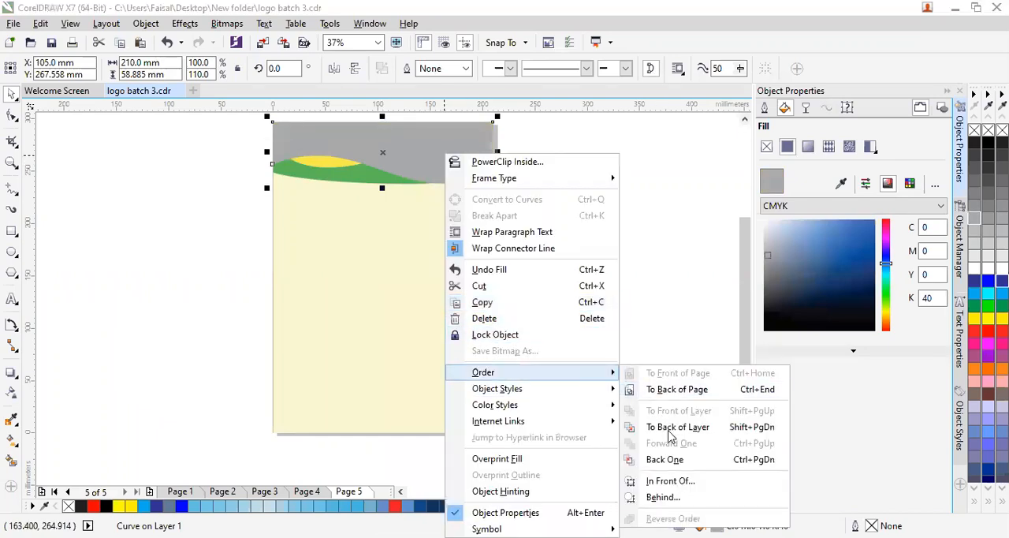
click(669, 459)
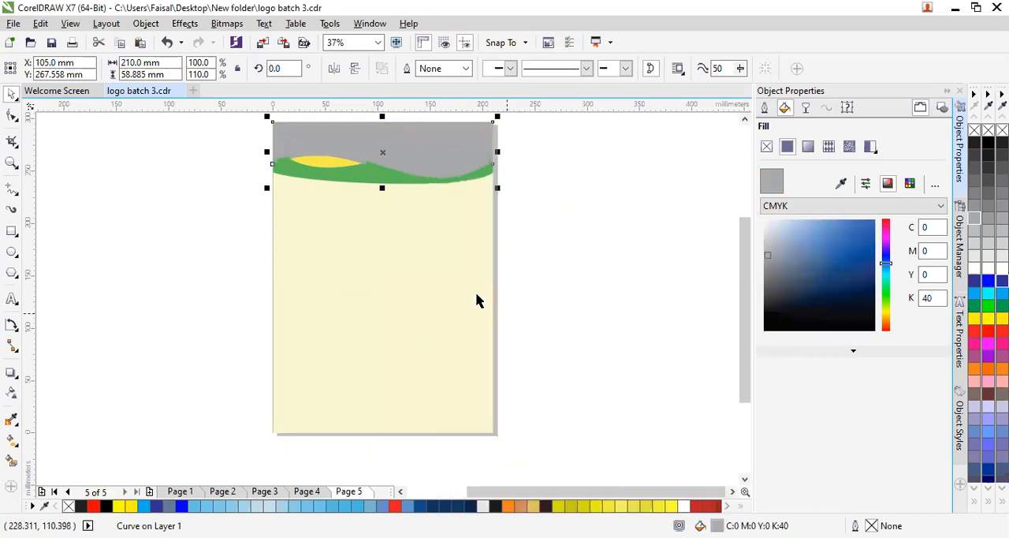
drag(365, 142, 368, 227)
drag(376, 142, 365, 141)
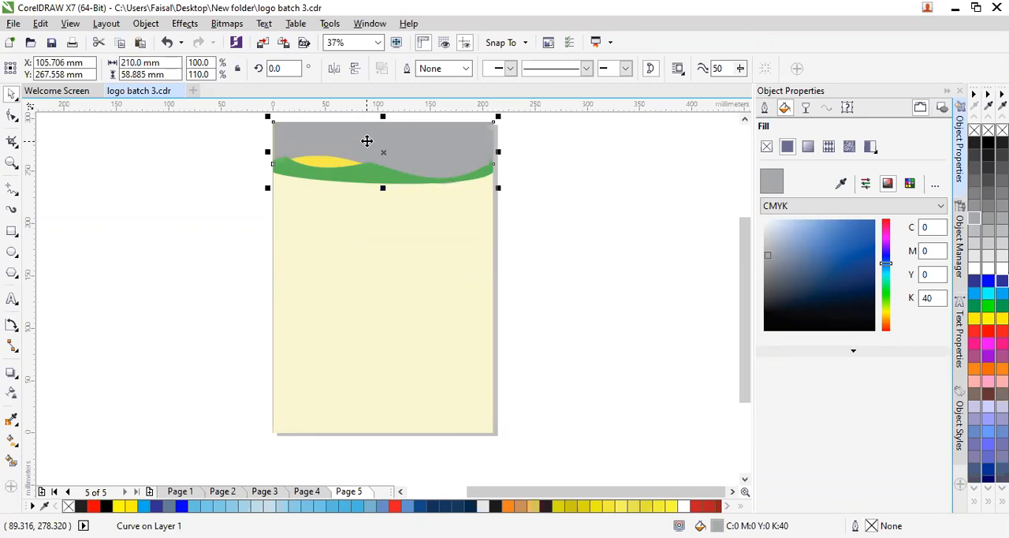
click(366, 139)
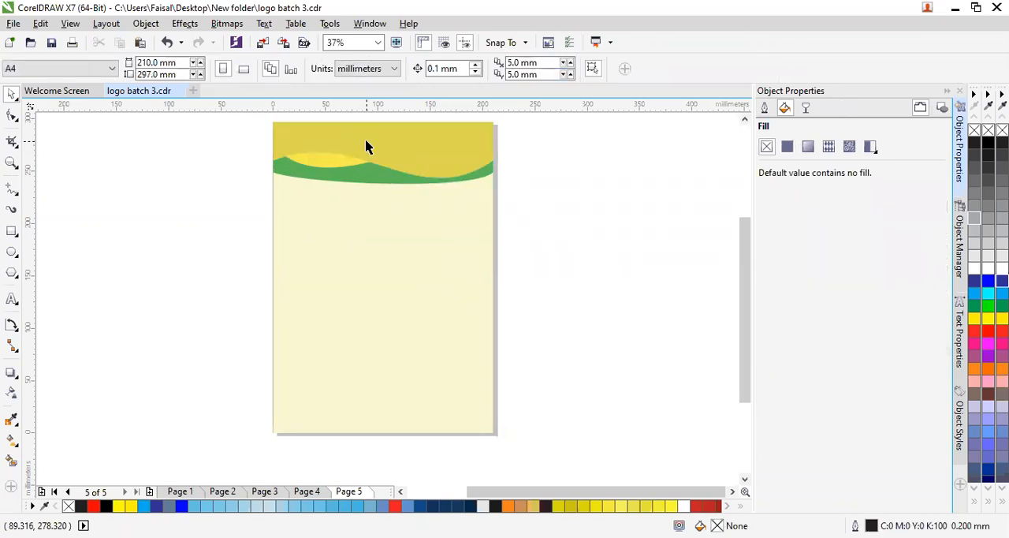
key(ctrl+z)
key(ctrl+z)
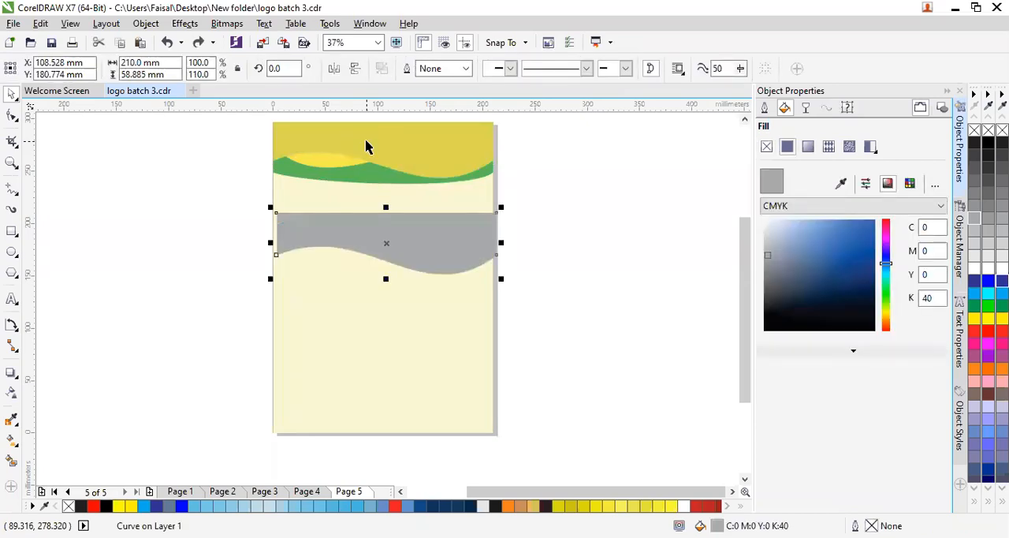
key(ctrl+shift+z)
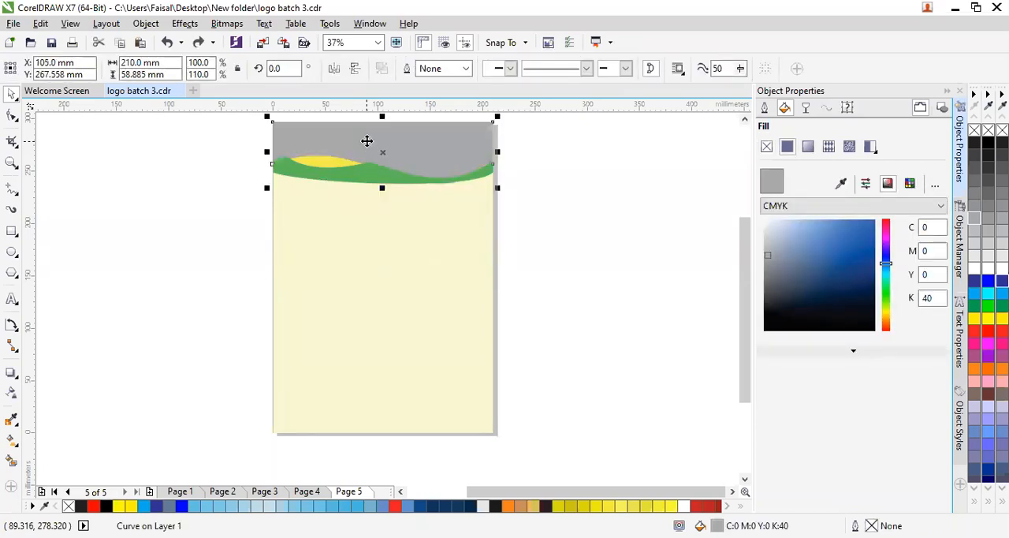
- Send the stretched grey header wave copy to the back of the page
right_click(433, 146)
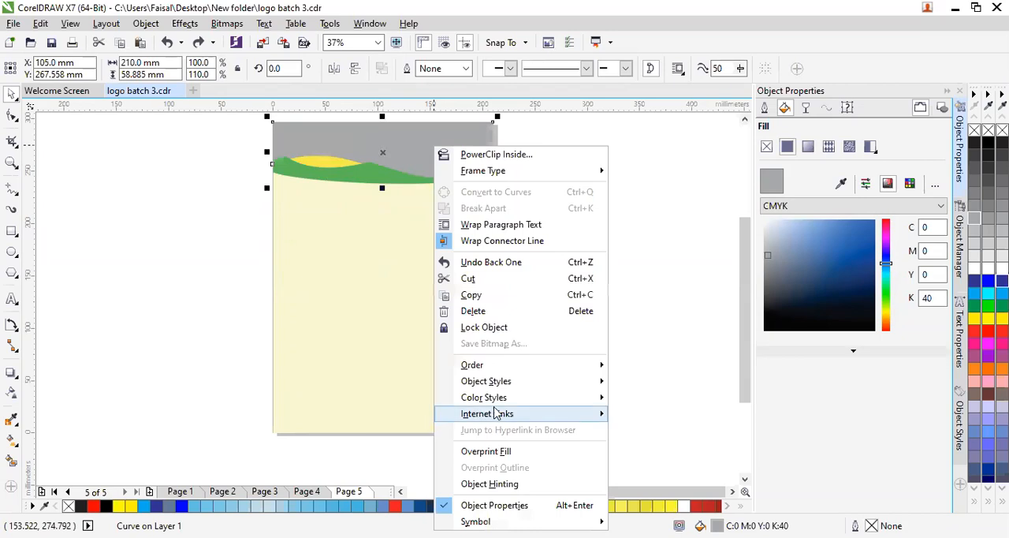
mouse_move(597, 366)
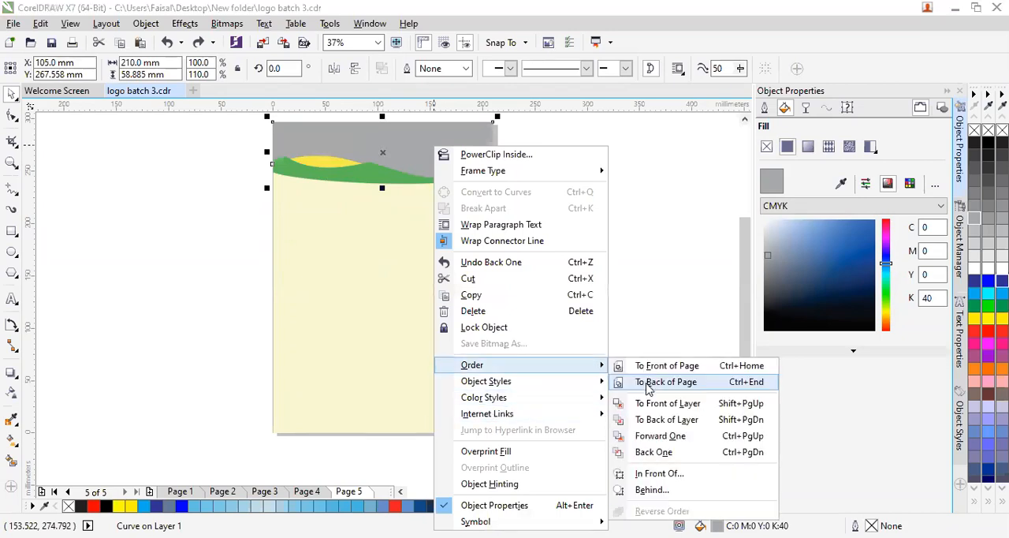
click(666, 382)
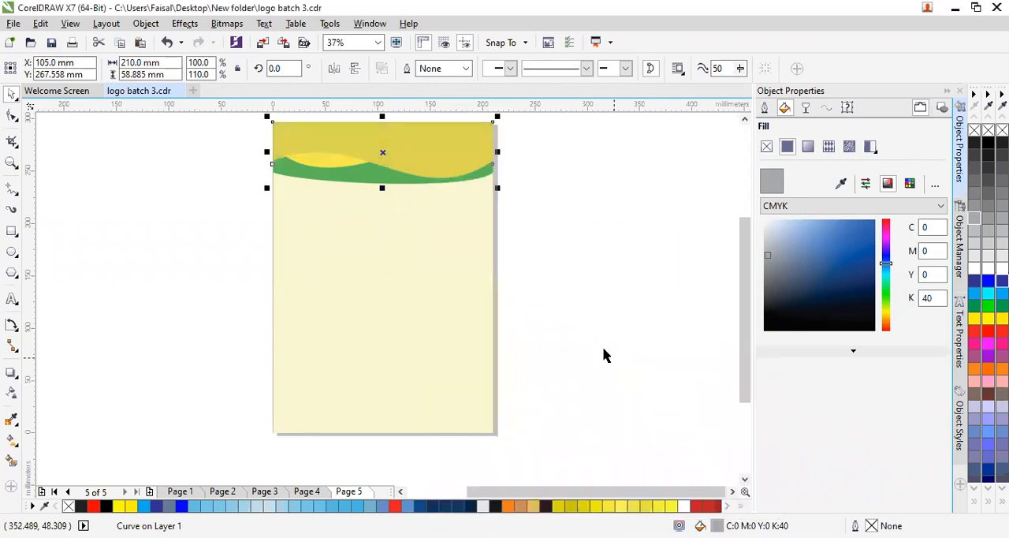
- Try shortening the dark yellow header wave to about 46 mm tall by raising its lower edge, fine-tune its height, and deselect it
click(408, 148)
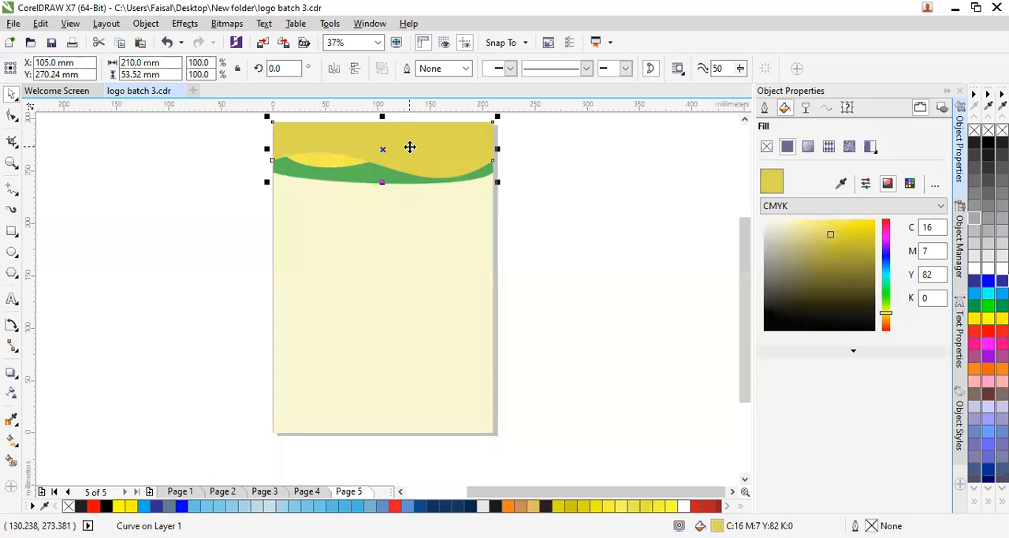
drag(384, 185, 385, 175)
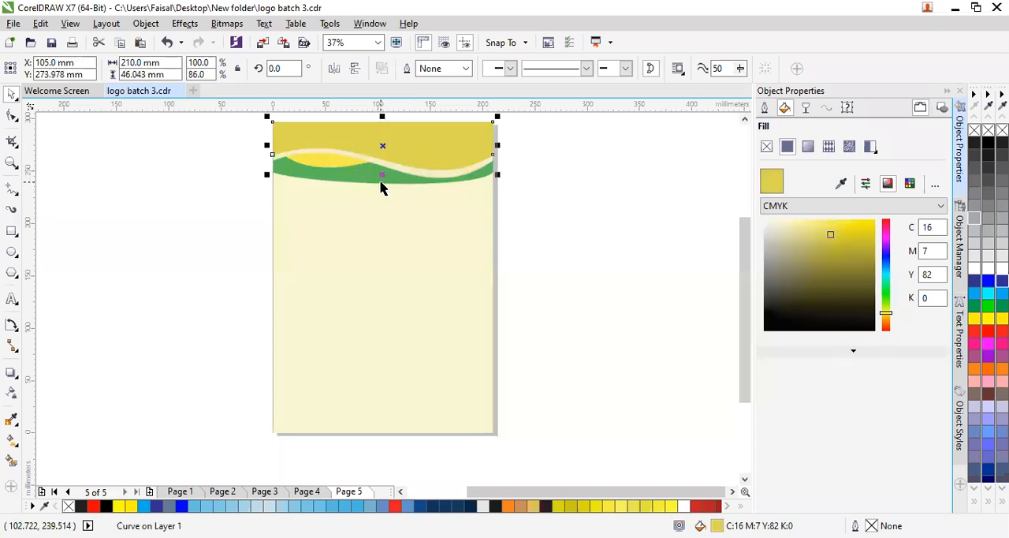
click(383, 214)
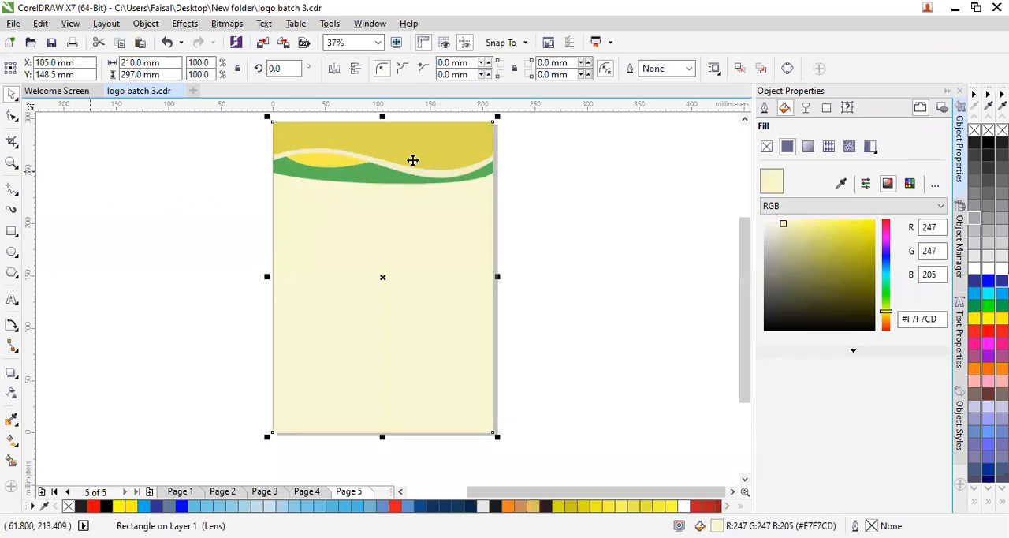
click(201, 192)
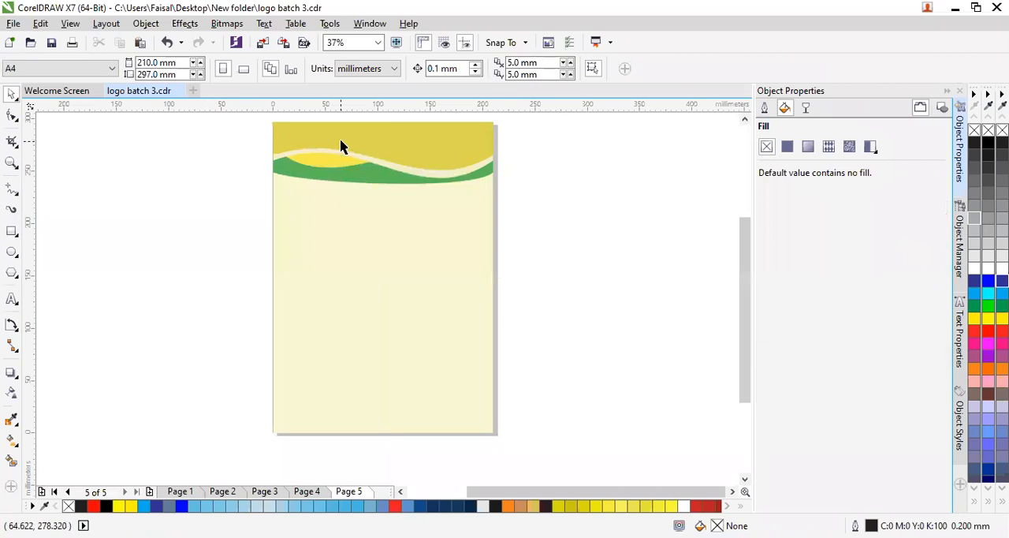
click(386, 160)
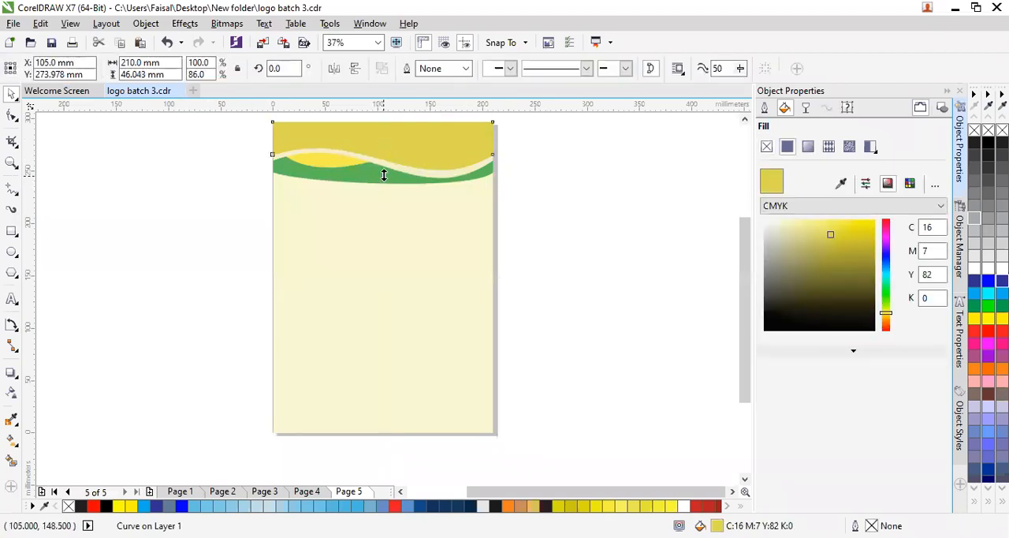
drag(384, 178, 385, 179)
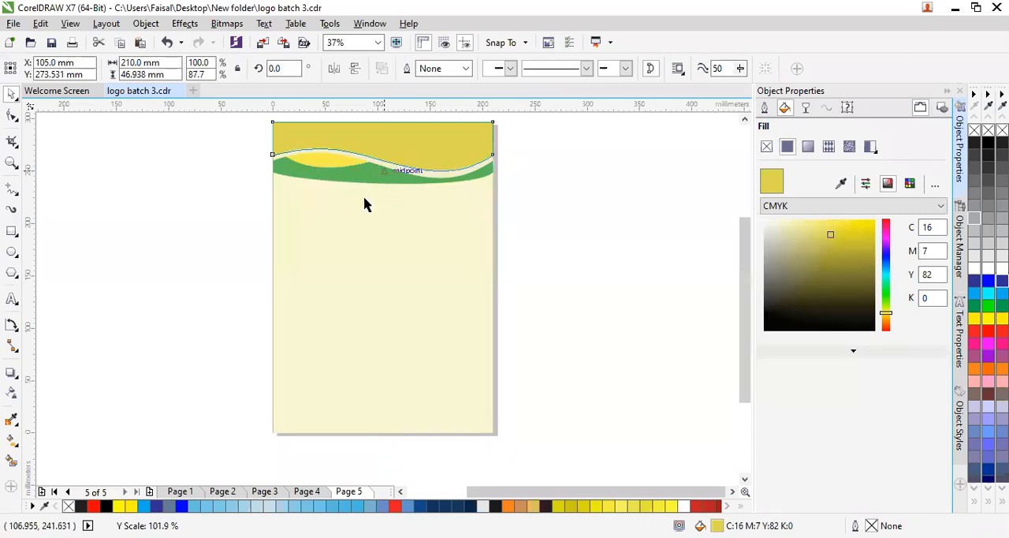
click(224, 168)
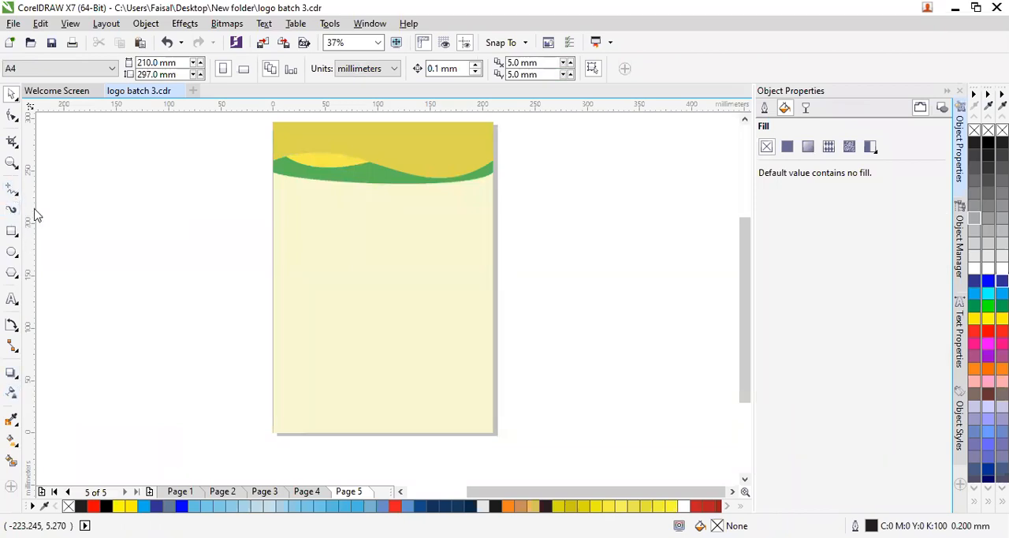
- Draw a straight footer line from the page's left edge about 45 mm up to the bottom edge, and another from it to the right edge
click(12, 189)
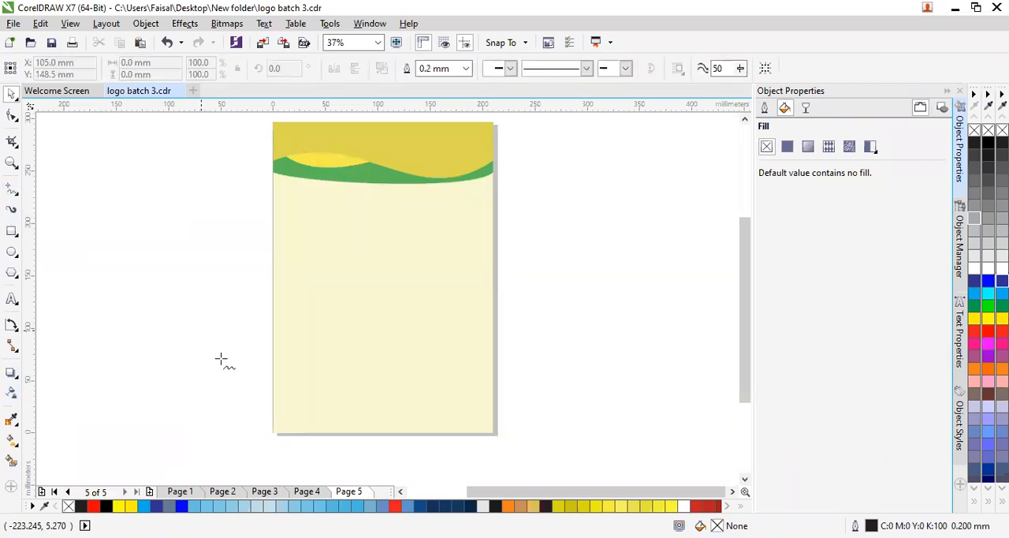
click(272, 385)
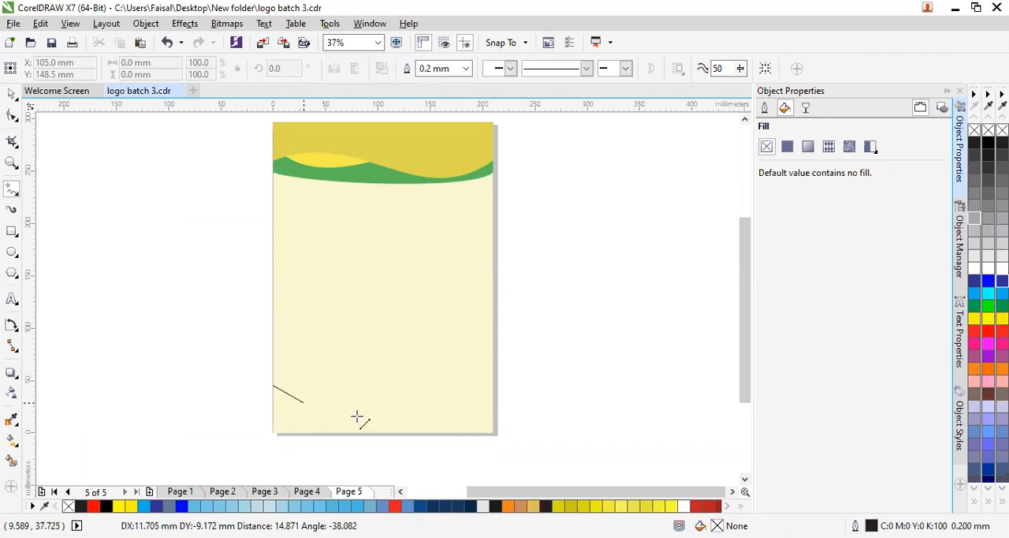
click(400, 432)
click(360, 417)
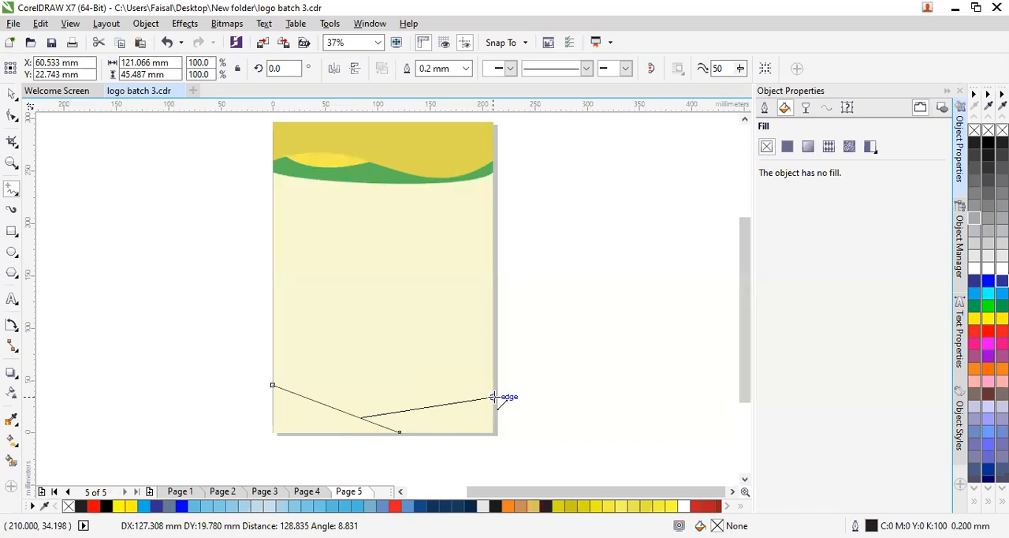
click(493, 397)
- Add a line about 117 mm long joining the two footer lines, and another from the left page edge to that joining line
click(336, 407)
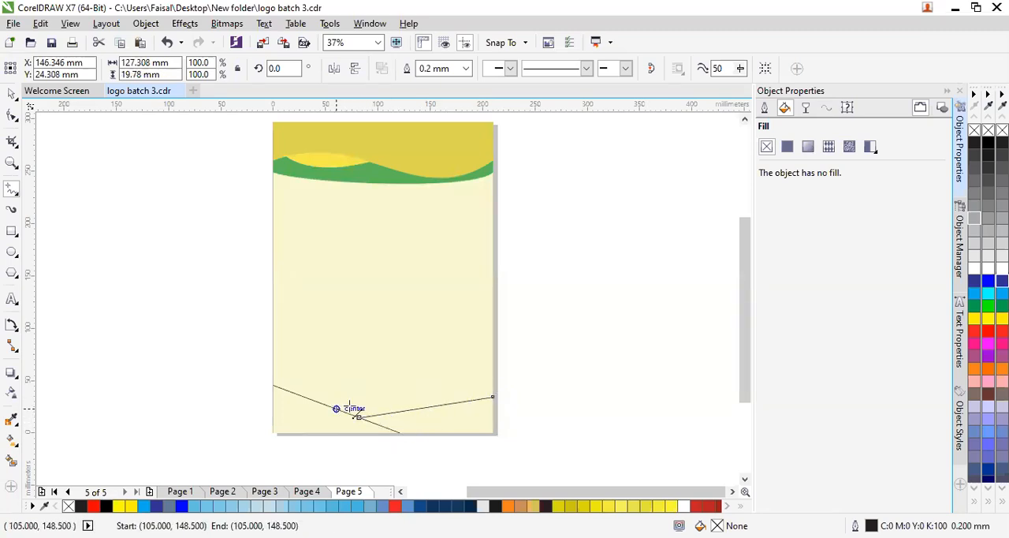
click(462, 403)
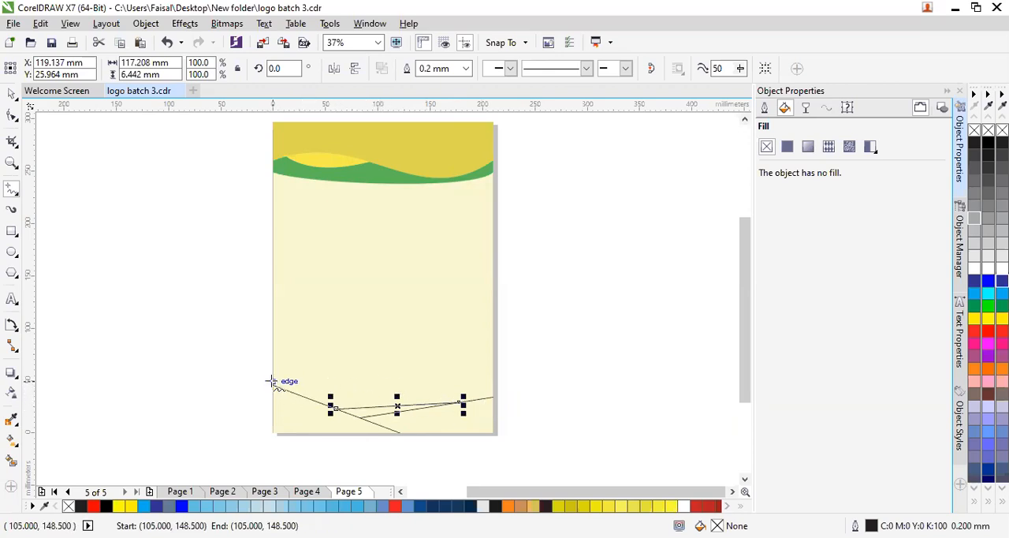
drag(272, 385, 383, 406)
mouse_move(182, 359)
mouse_down()
mouse_move(36, 383)
mouse_move(131, 377)
mouse_up()
key(Delete)
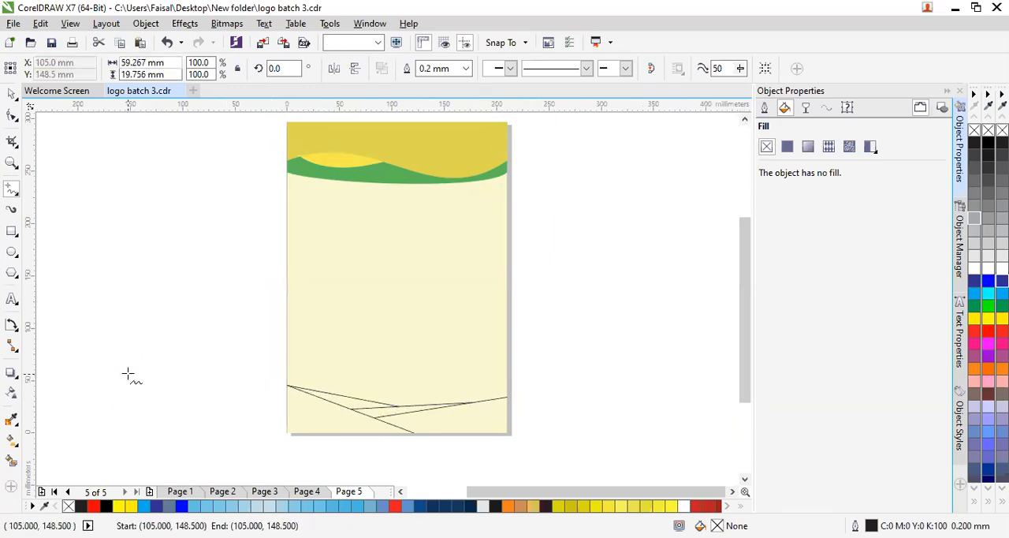
- Smart-fill the large triangle in the page's lower-left corner
click(11, 460)
click(290, 412)
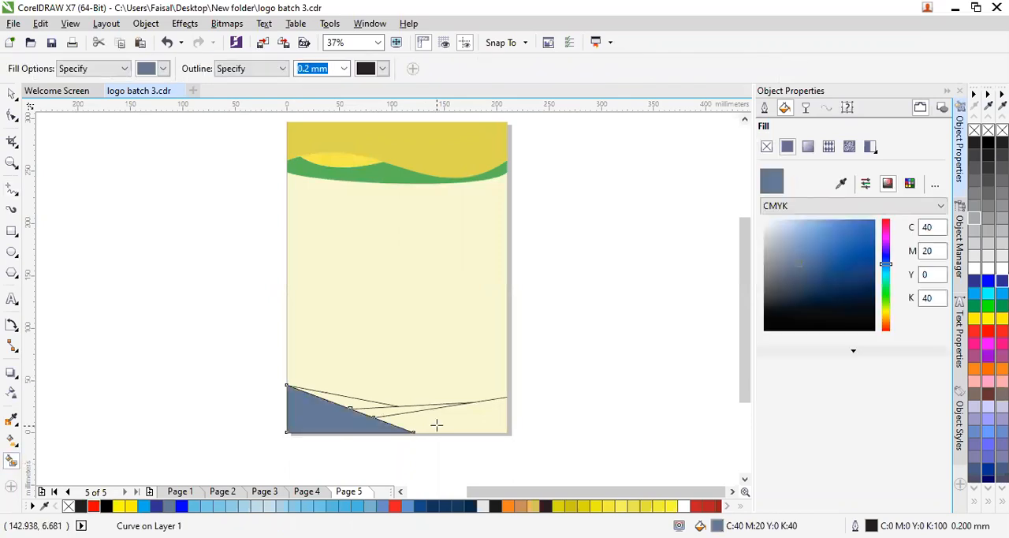
- Try smart-filling the other three footer regions with the default blue-grey, and undo those fills
click(435, 421)
click(378, 408)
click(344, 403)
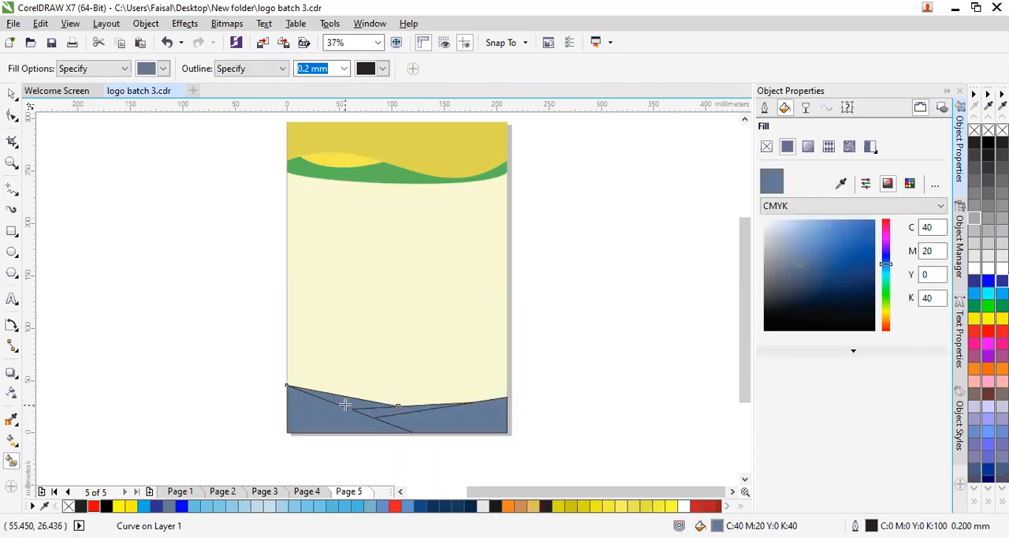
key(ctrl+z)
key(ctrl+z)
key(ctrl+z)
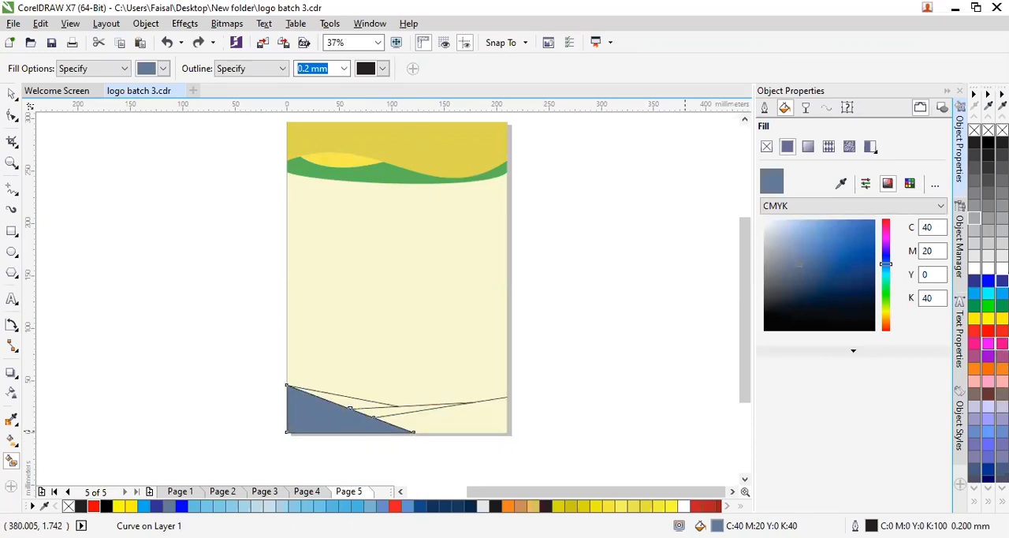
- Smart-fill the lower-right footer region and the narrow strip above it, colouring both red C0 M100 Y100 K0
click(440, 417)
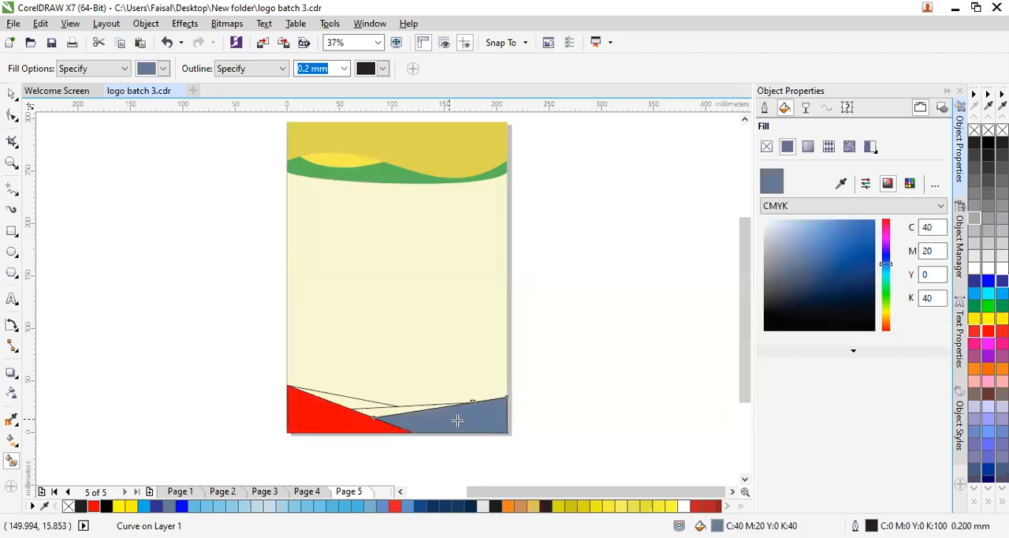
click(1002, 331)
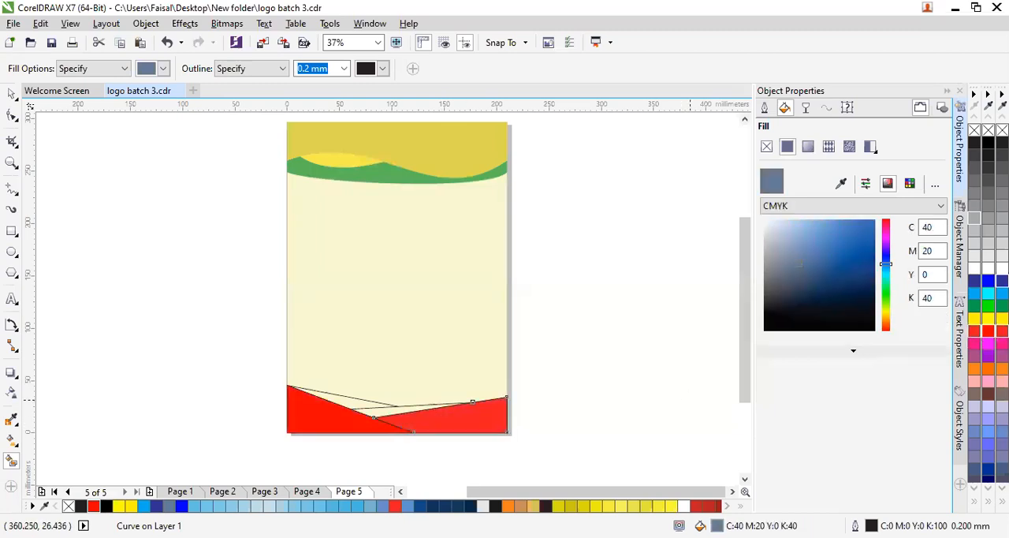
click(400, 408)
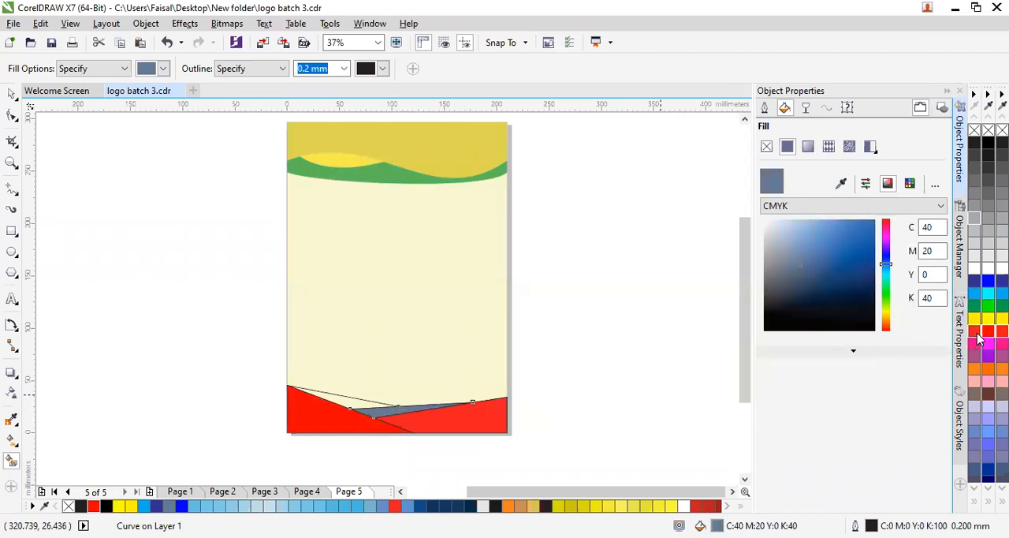
click(975, 332)
- Smart-fill the upper-left footer sliver and colour it dark red C26 M100 Y100 K33
click(352, 402)
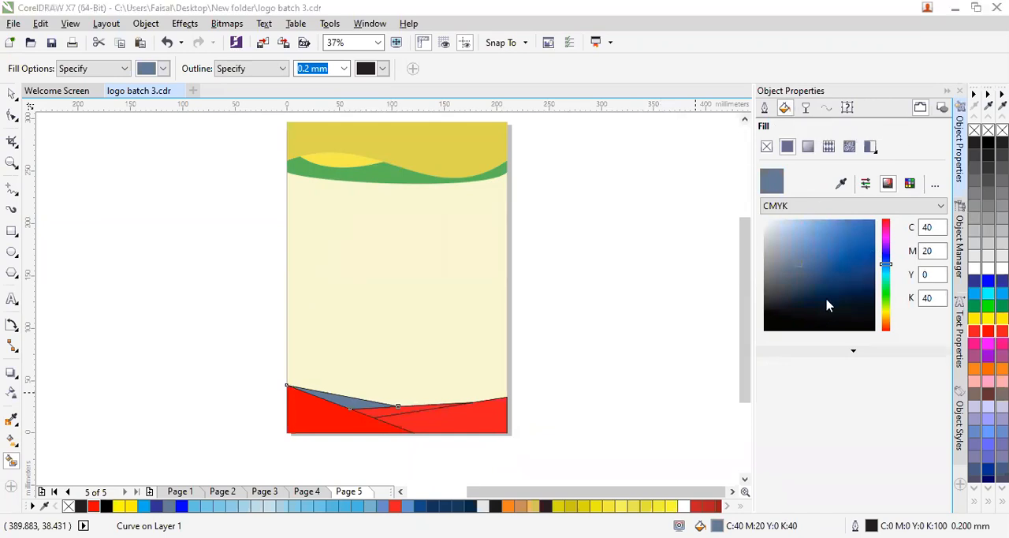
click(976, 337)
drag(852, 243, 855, 254)
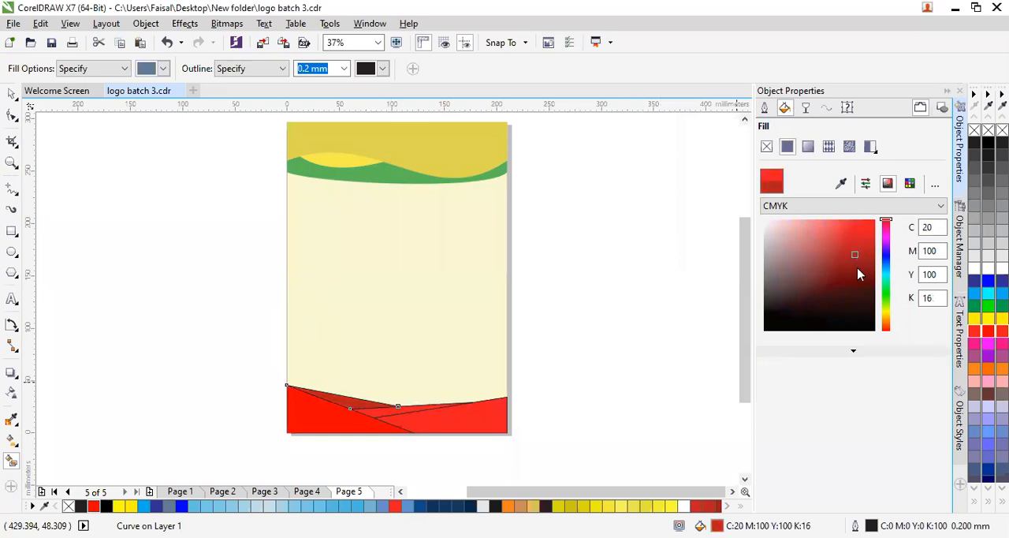
click(858, 268)
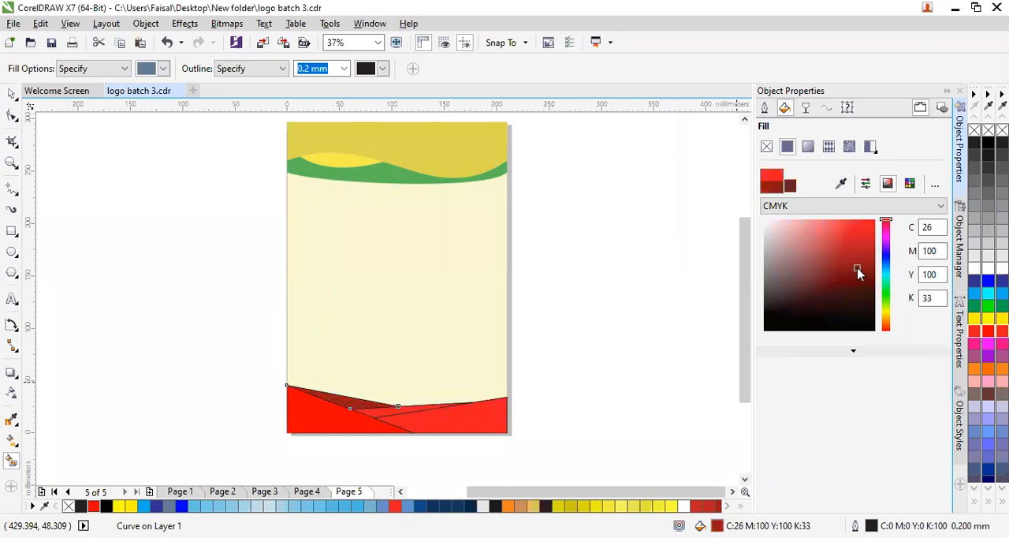
- Select all the footer shapes and lines, remove their outlines, and deselect them
click(12, 94)
click(548, 333)
scroll(561, 323, down, 1)
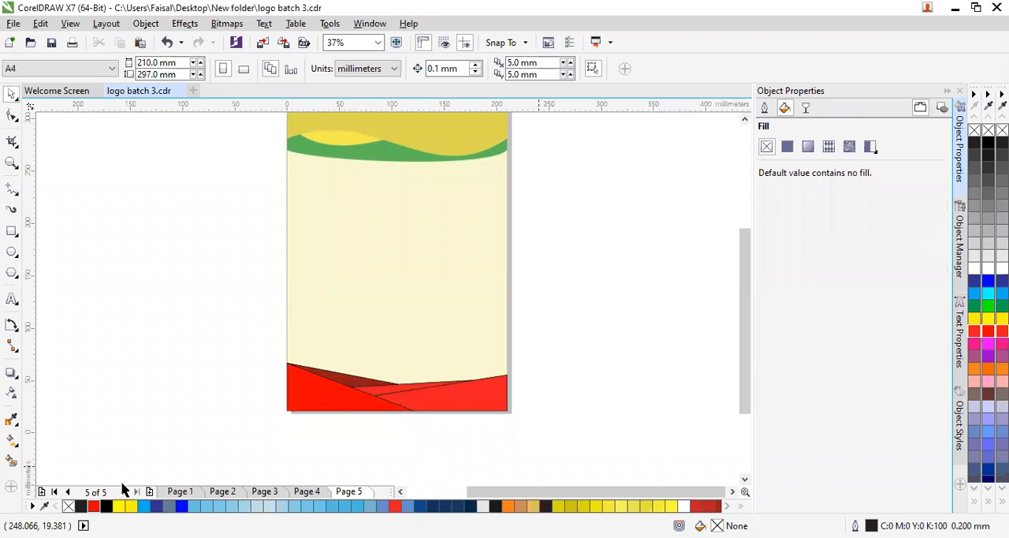
drag(122, 489, 156, 445)
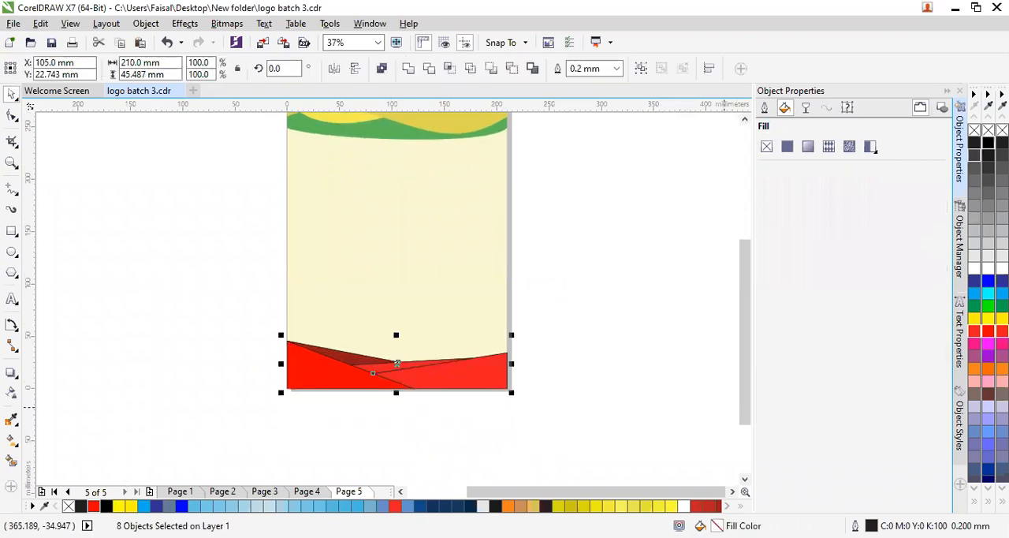
right_click(974, 130)
click(690, 317)
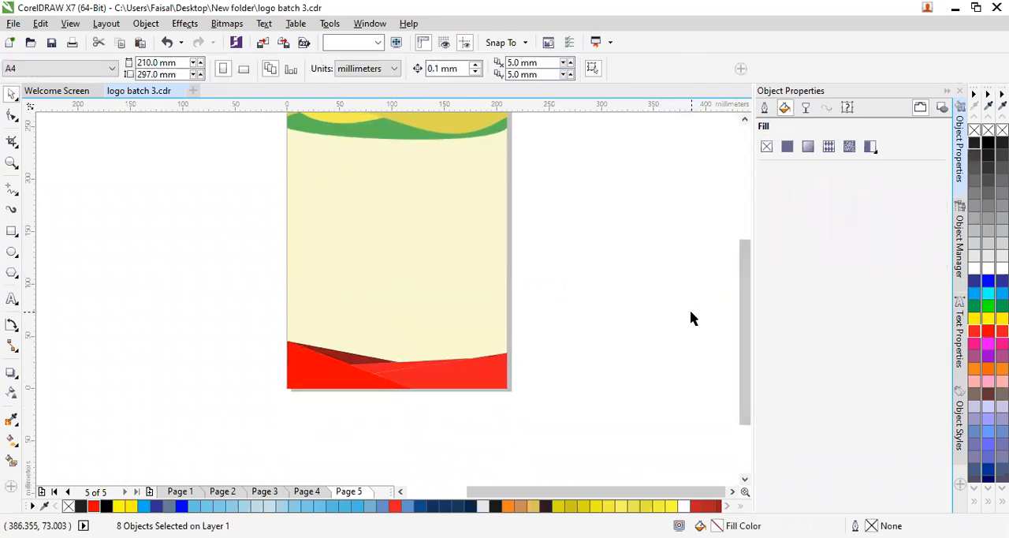
- Darken the narrow middle footer strip to about C22 M100 Y100 K20 and deselect it
scroll(412, 381, up, 2)
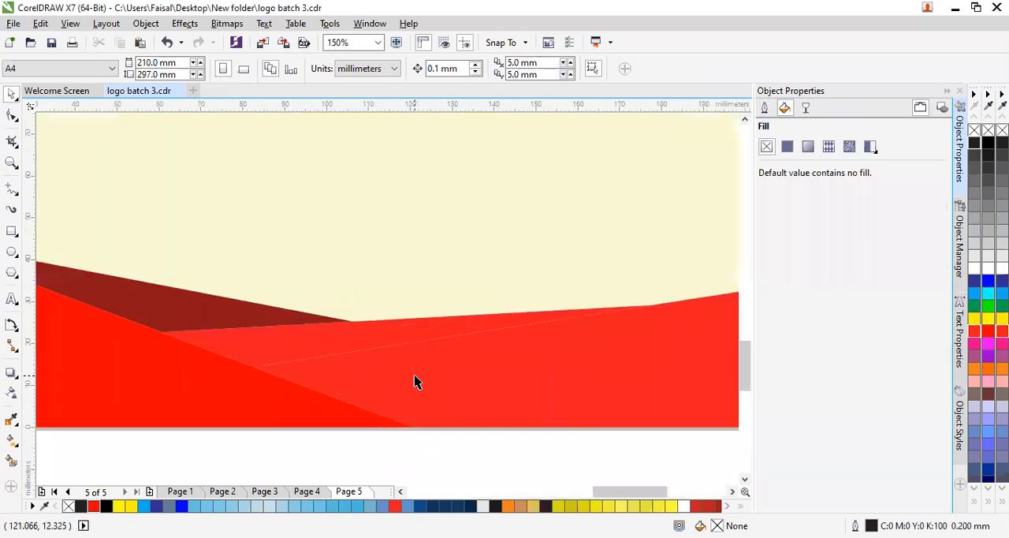
scroll(418, 382, down, 1)
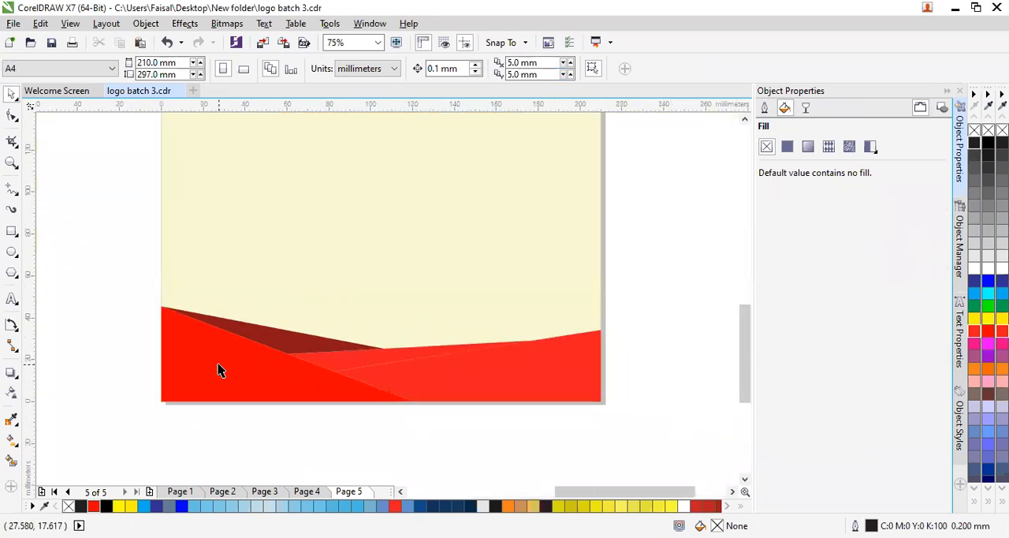
click(340, 363)
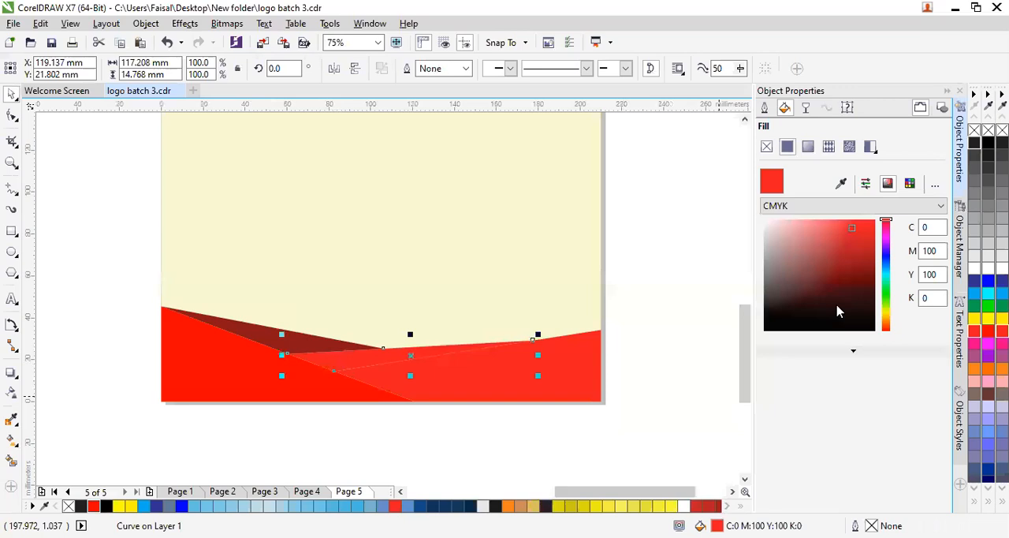
click(848, 246)
click(852, 265)
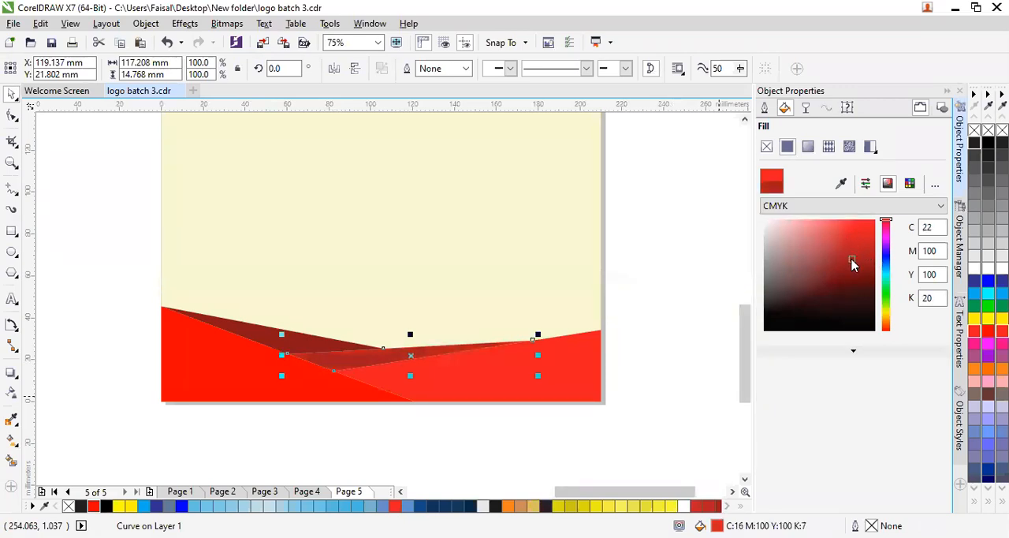
click(691, 288)
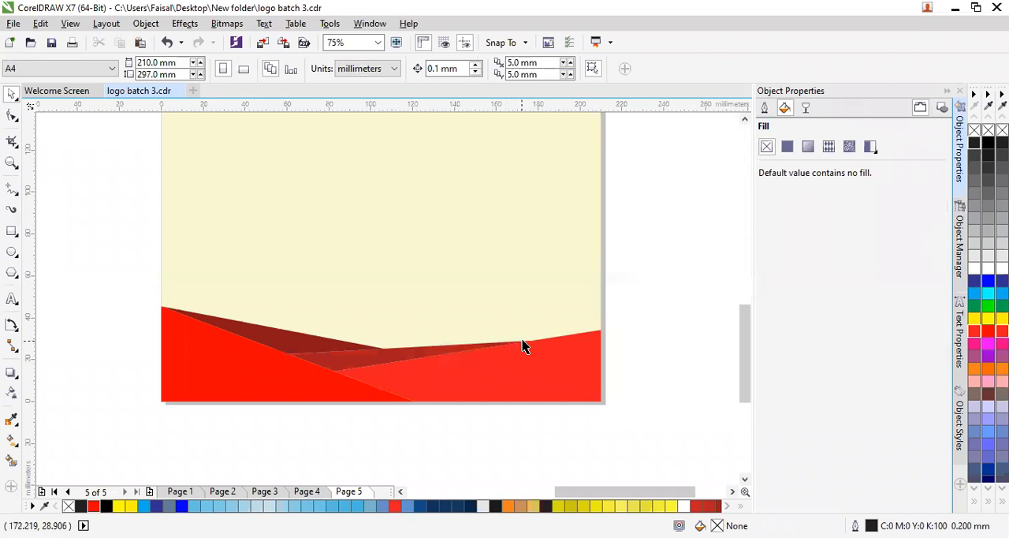
- Recolour the large lower-left footer triangle to deeper red R199 G28 B28
scroll(523, 345, down, 1)
click(498, 360)
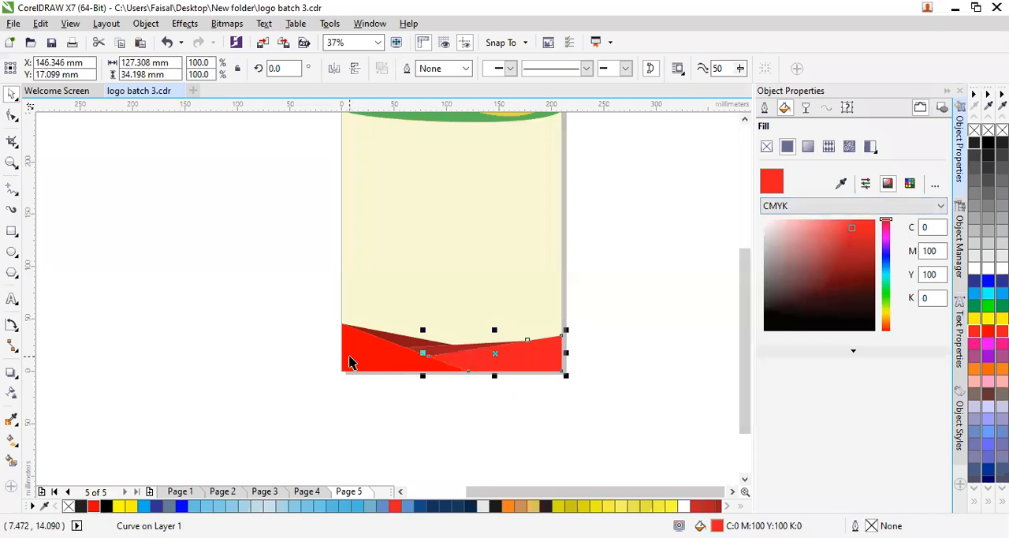
click(405, 354)
click(859, 244)
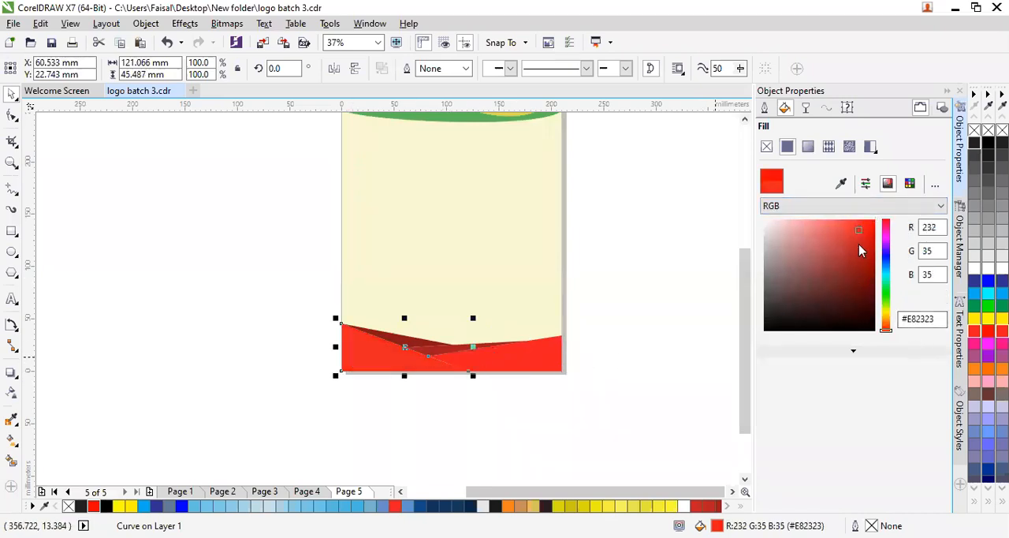
click(684, 288)
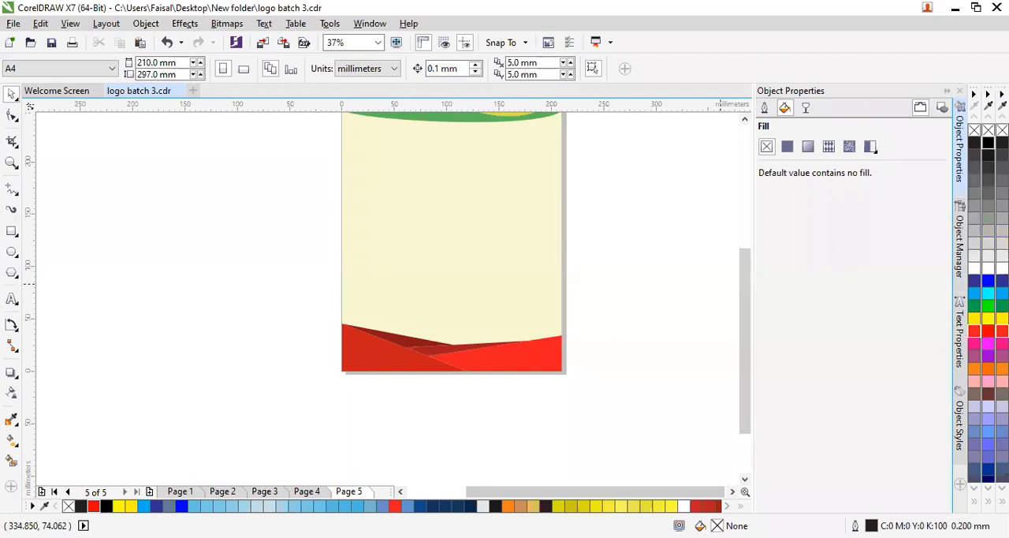
click(988, 142)
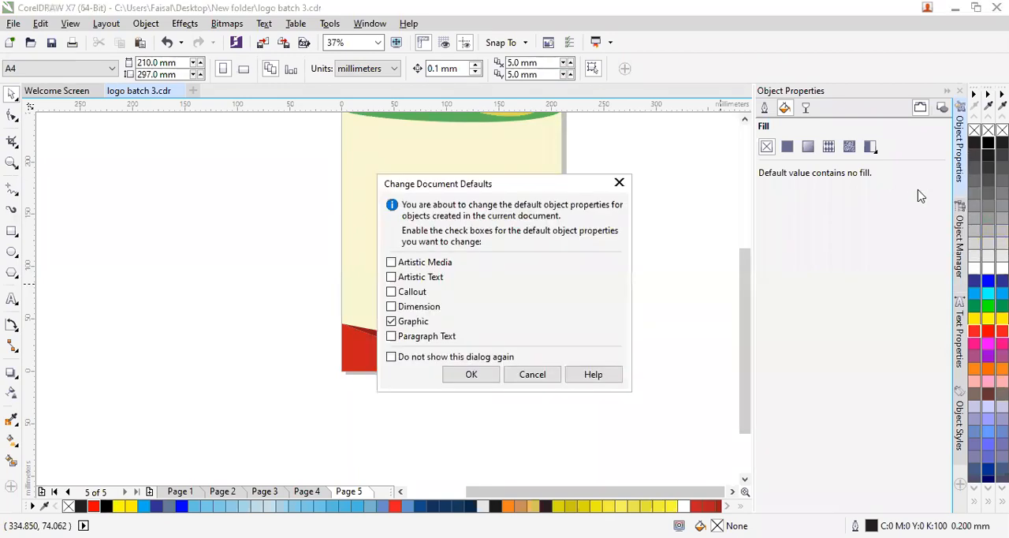
click(533, 375)
- Apply black hairline outlines to all the red footer shapes and deselect them
drag(639, 261, 396, 408)
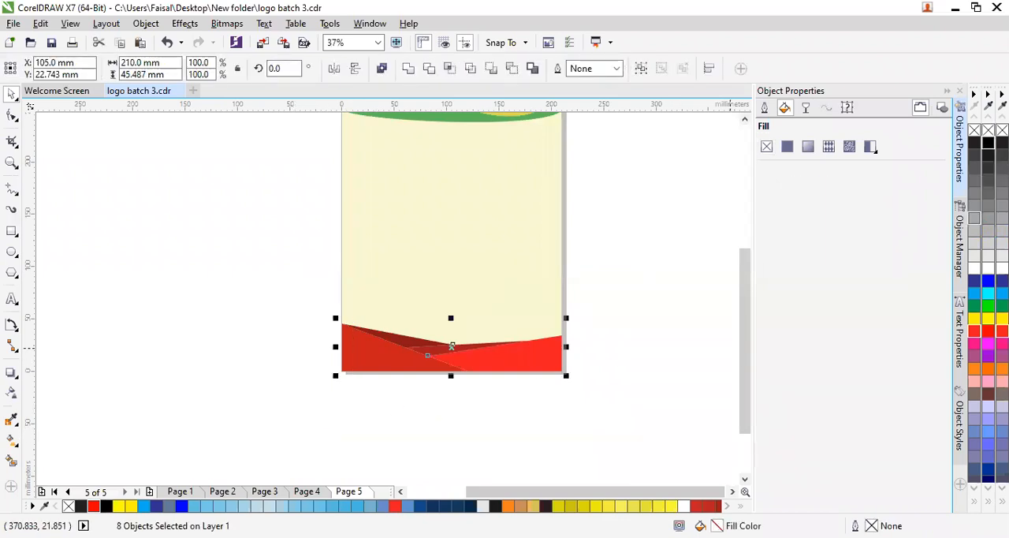
right_click(988, 143)
click(658, 278)
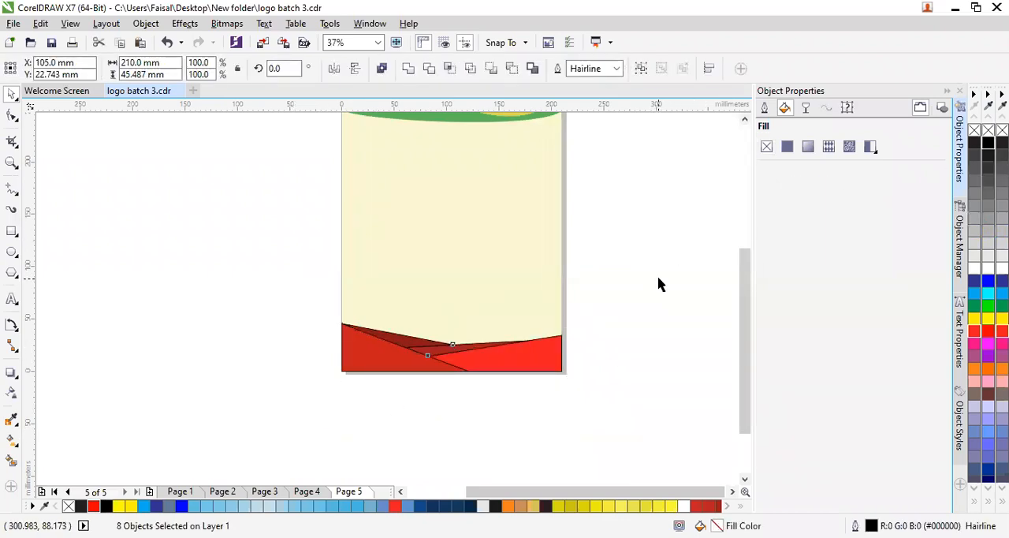
scroll(659, 284, down, 2)
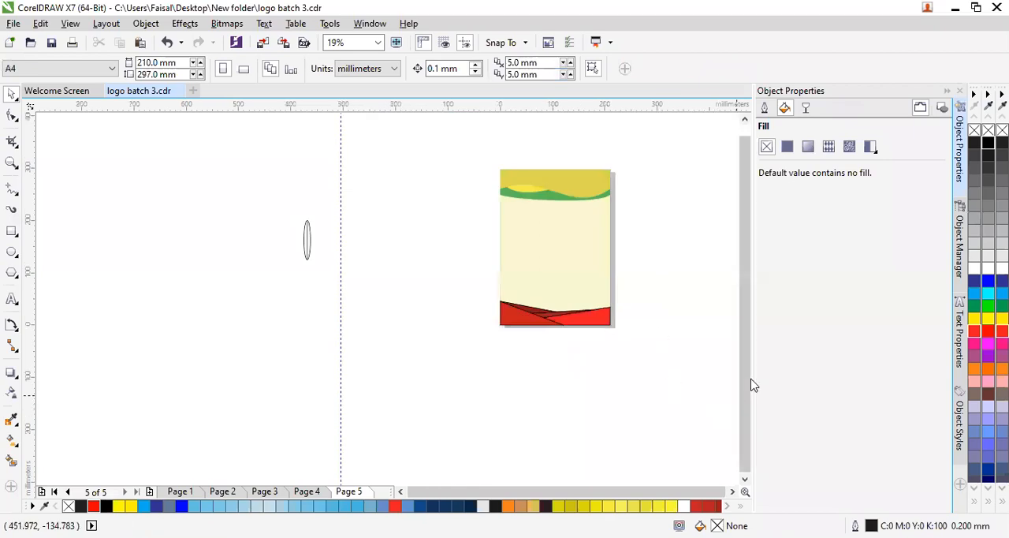
scroll(742, 155, up, 2)
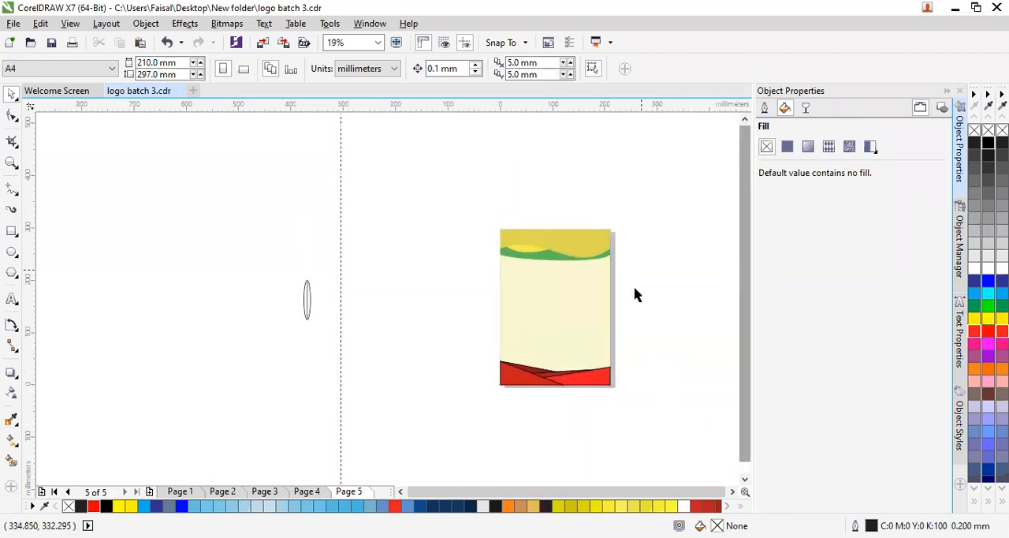
scroll(636, 294, up, 2)
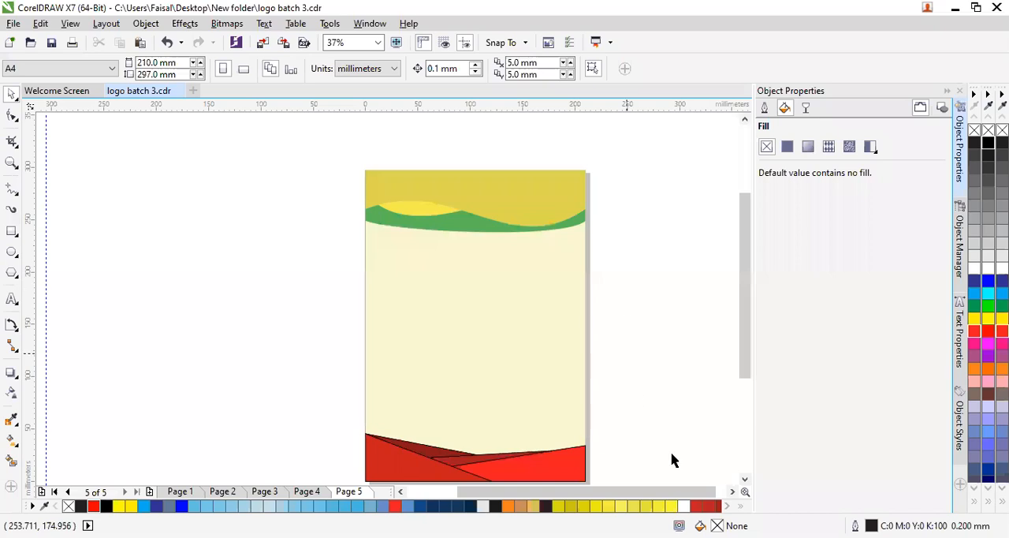
scroll(673, 459, down, 2)
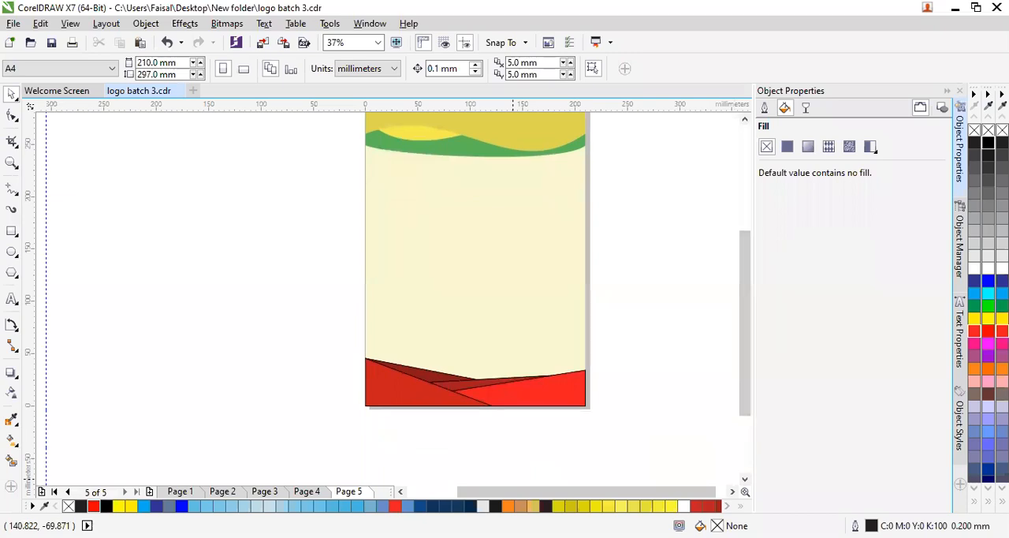
- Switch to the browser's letterhead image results and examine the modern company, purple and gold wave, Microsoft Word and Golden Letterhead designs
key(alt+Tab)
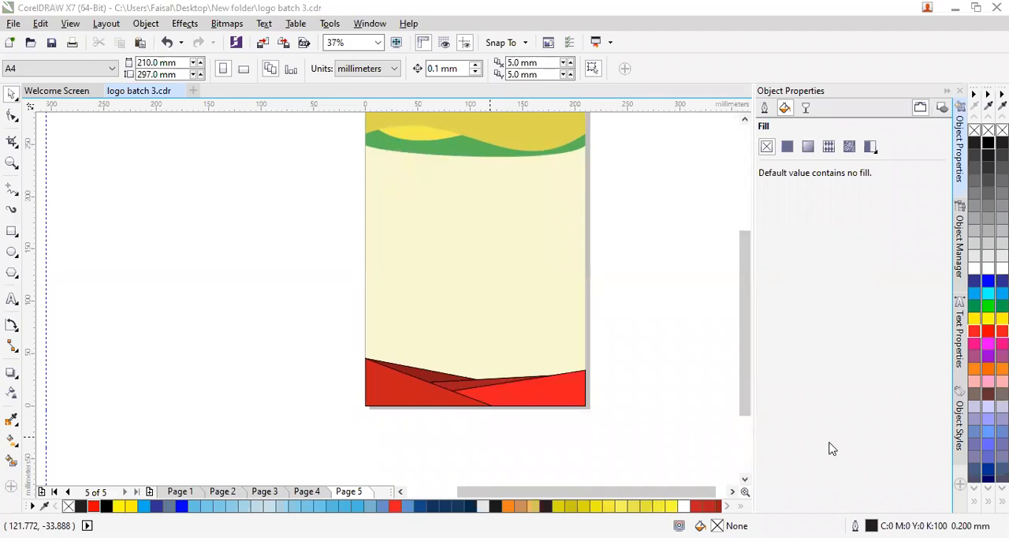
key(alt+Tab)
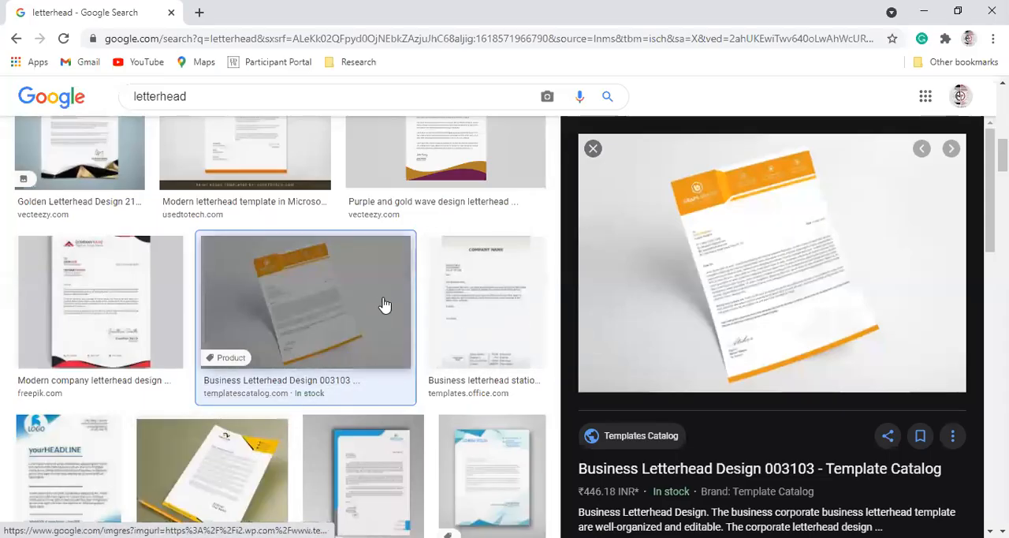
click(78, 298)
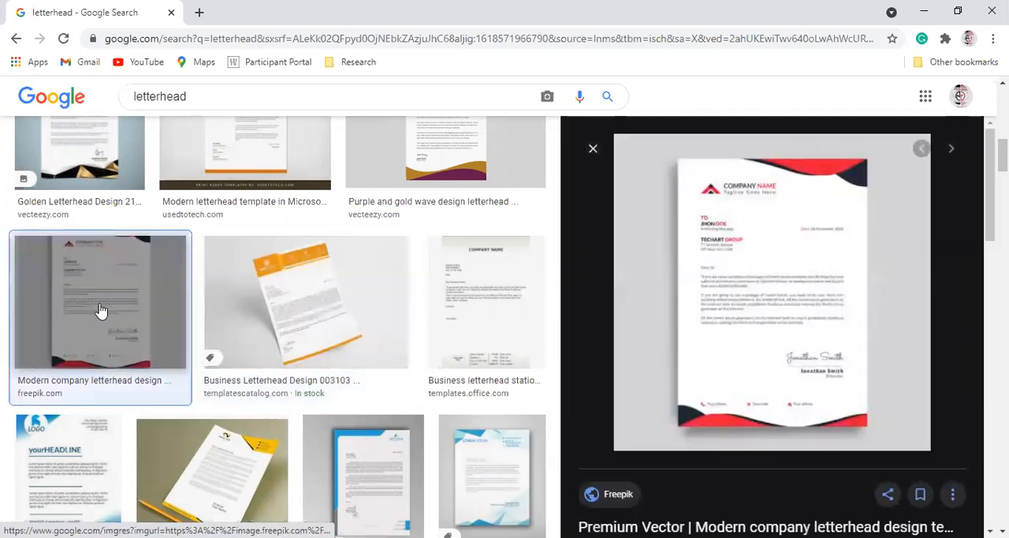
scroll(794, 423, up, 1)
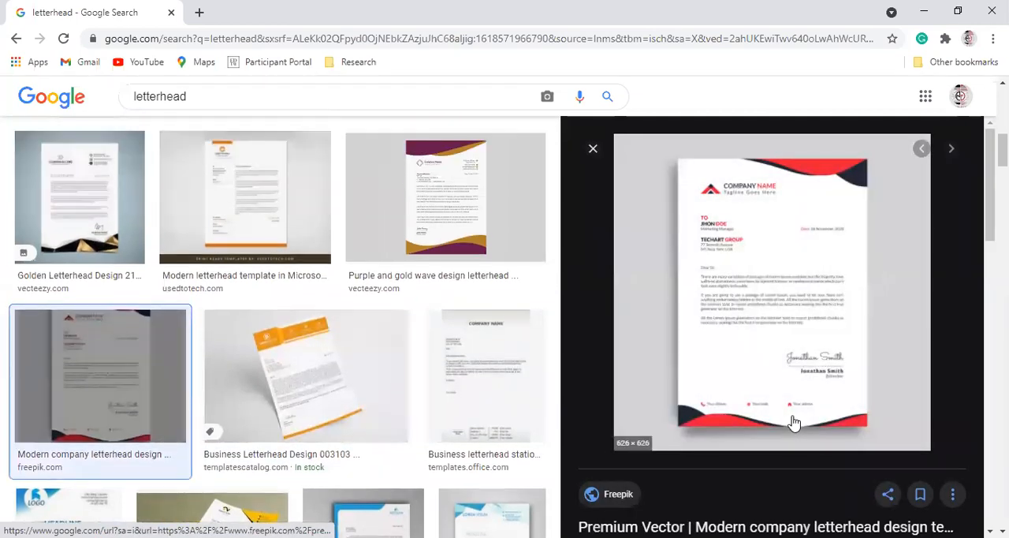
click(438, 237)
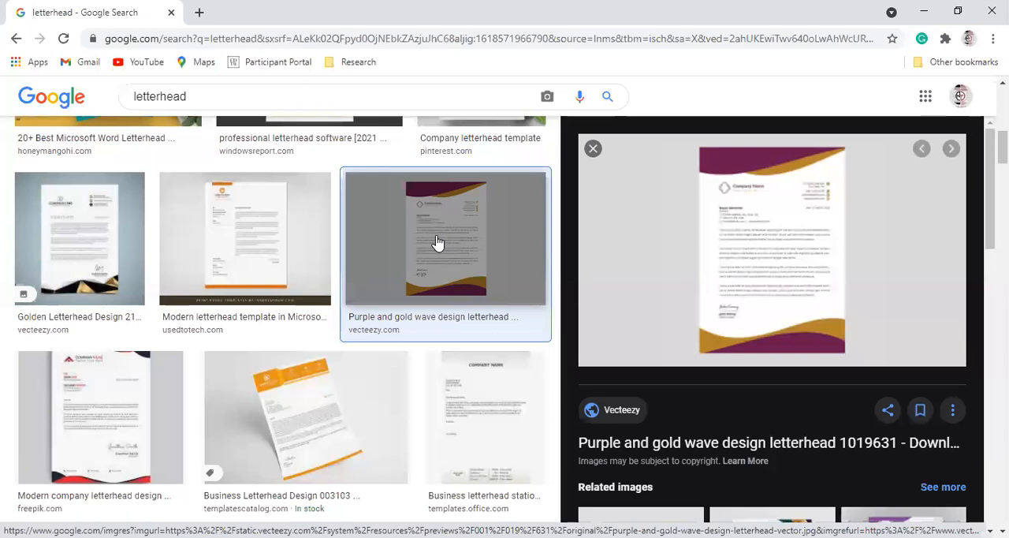
click(283, 277)
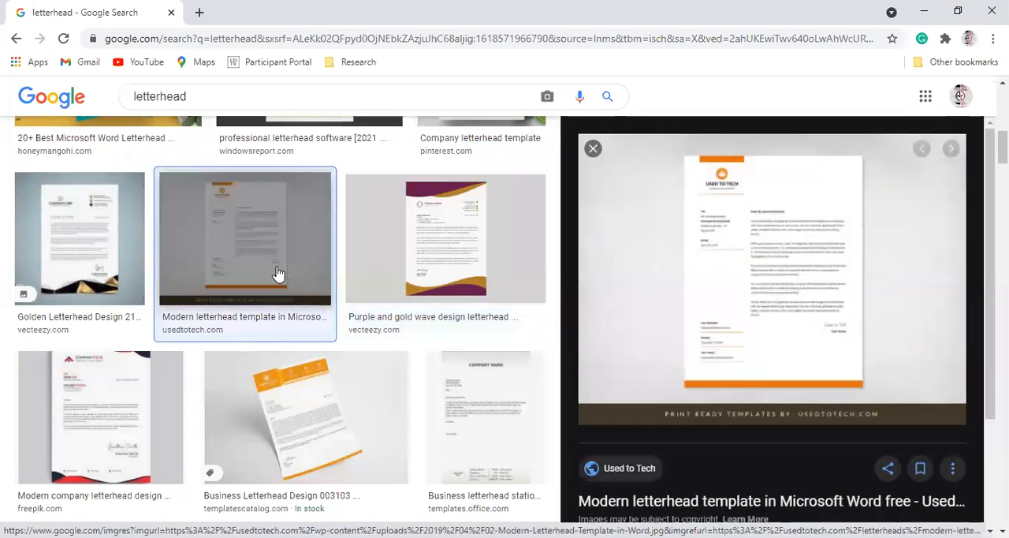
click(293, 474)
click(89, 262)
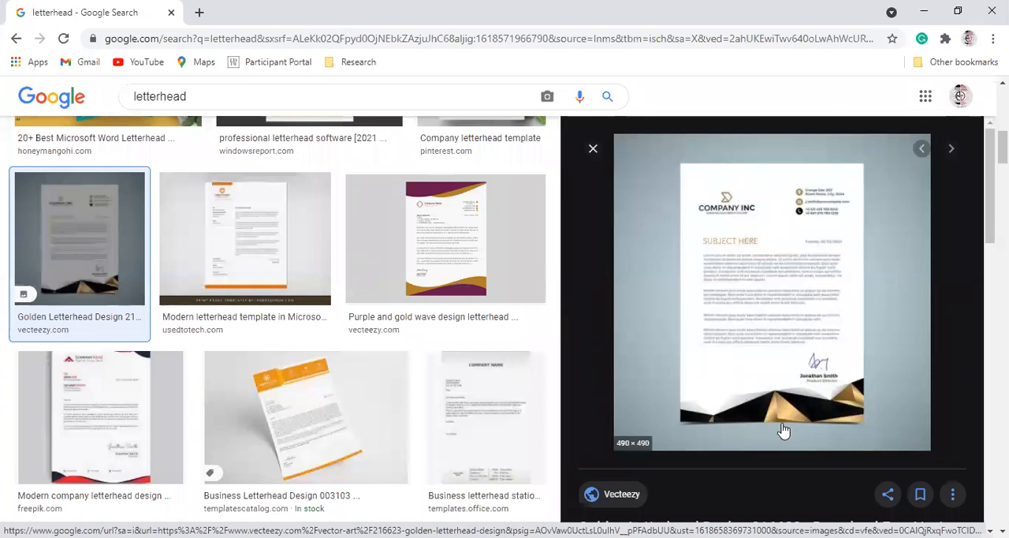
- Examine the professional letterhead software, 23 Business Letterhead Templates and Freepik Beautiful letterhead previews in the image results
scroll(781, 402, up, 1)
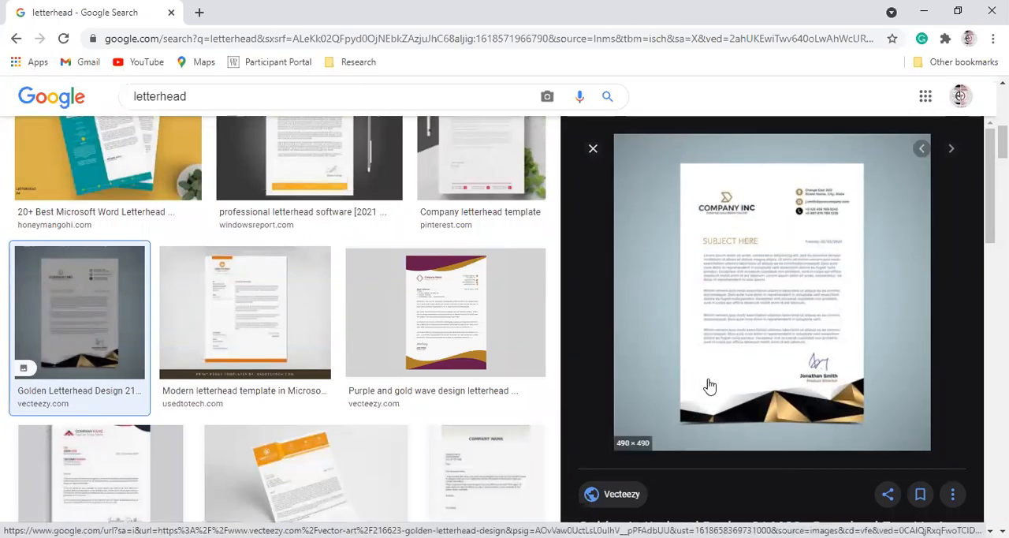
scroll(513, 318, up, 1)
click(270, 213)
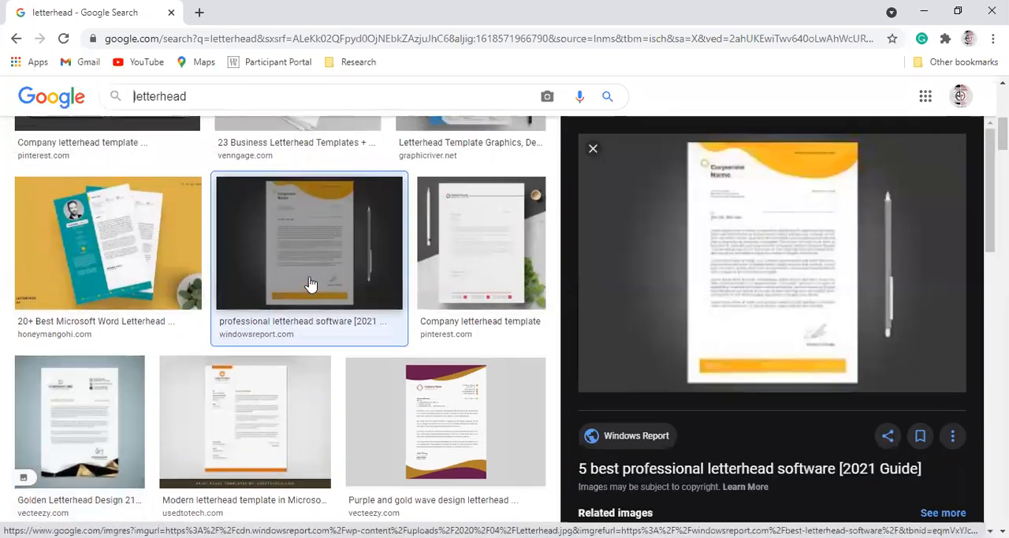
scroll(310, 284, up, 4)
click(288, 365)
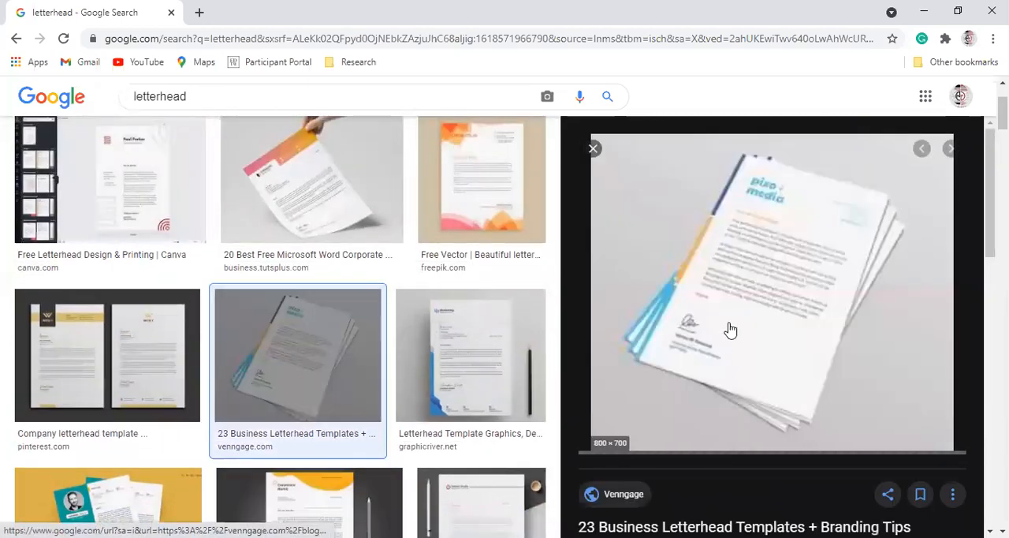
scroll(696, 272, up, 1)
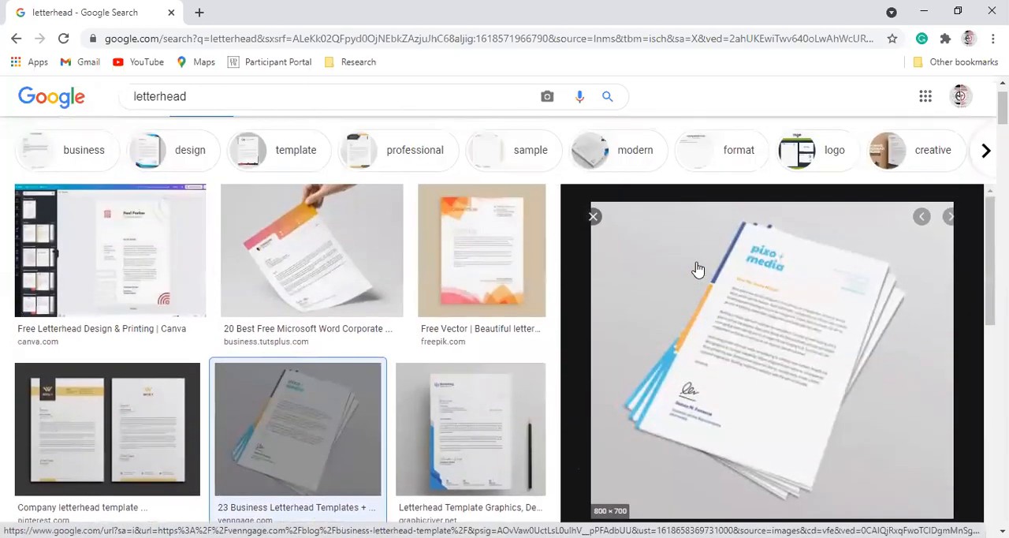
click(481, 261)
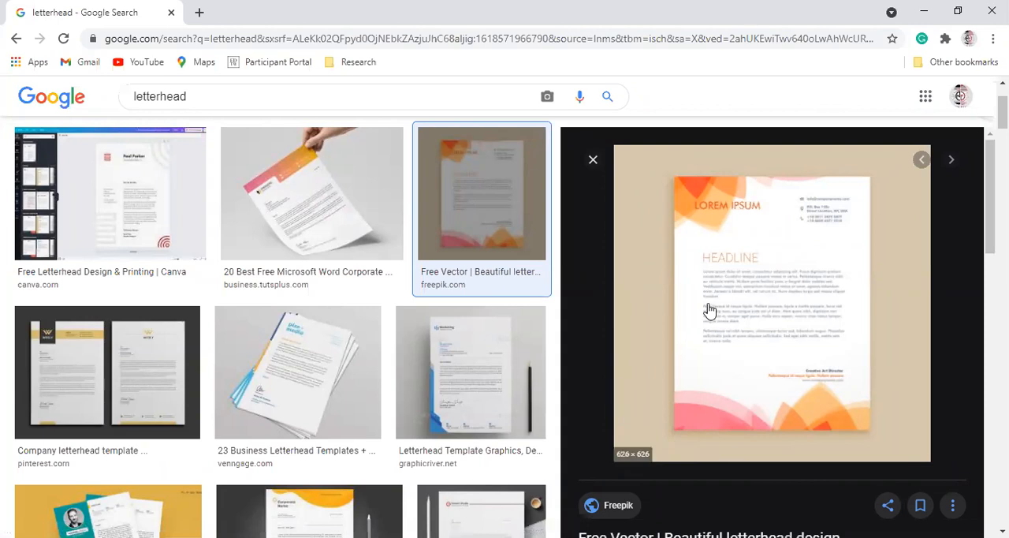
- Preview the Canva letterhead, and reopen the 23 Business Letterhead Templates image to examine its coloured side strip
scroll(592, 275, up, 1)
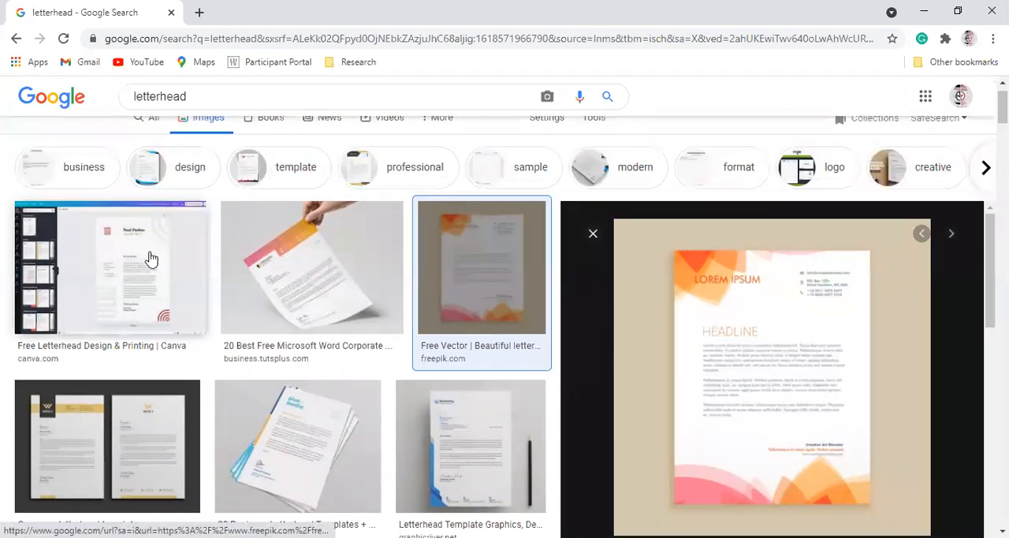
click(143, 258)
scroll(584, 374, down, 2)
click(292, 295)
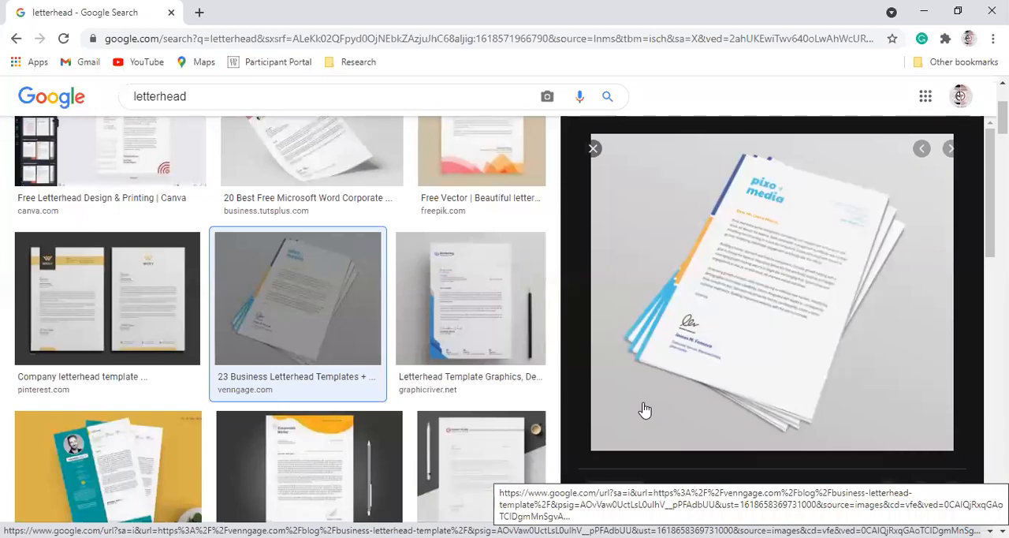
scroll(584, 384, down, 1)
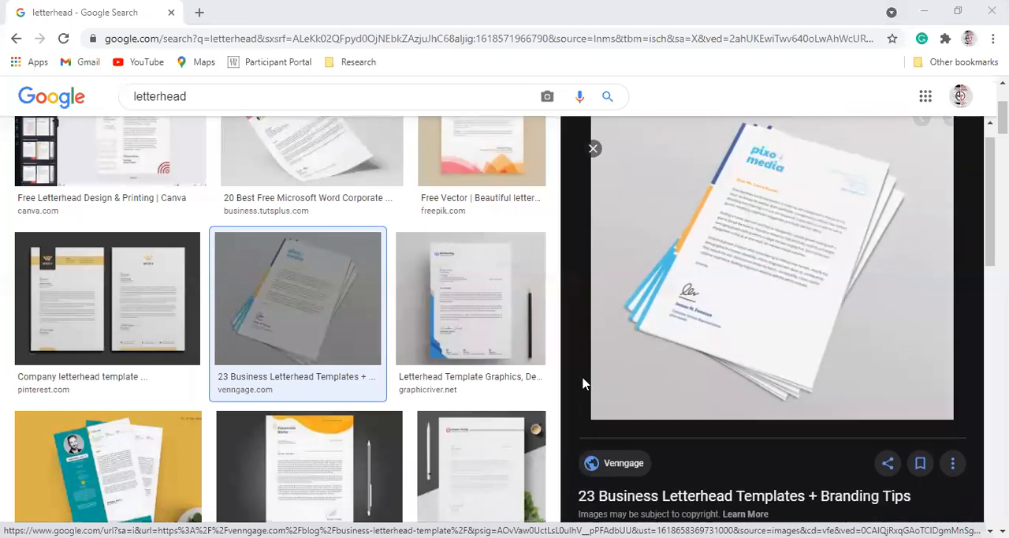
scroll(587, 390, up, 1)
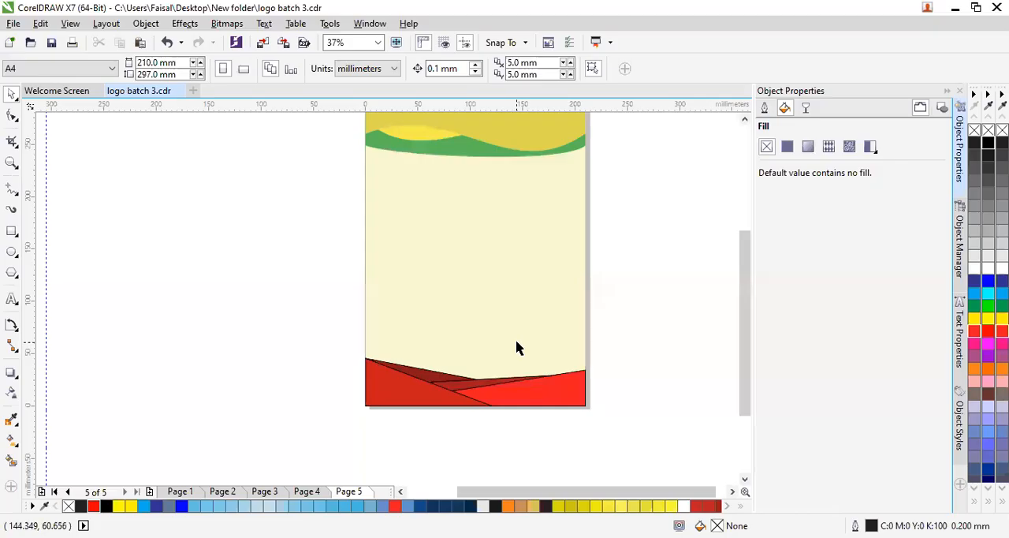
- Return to CorelDRAW and delete all the letterhead artwork on Page 5
scroll(516, 347, down, 2)
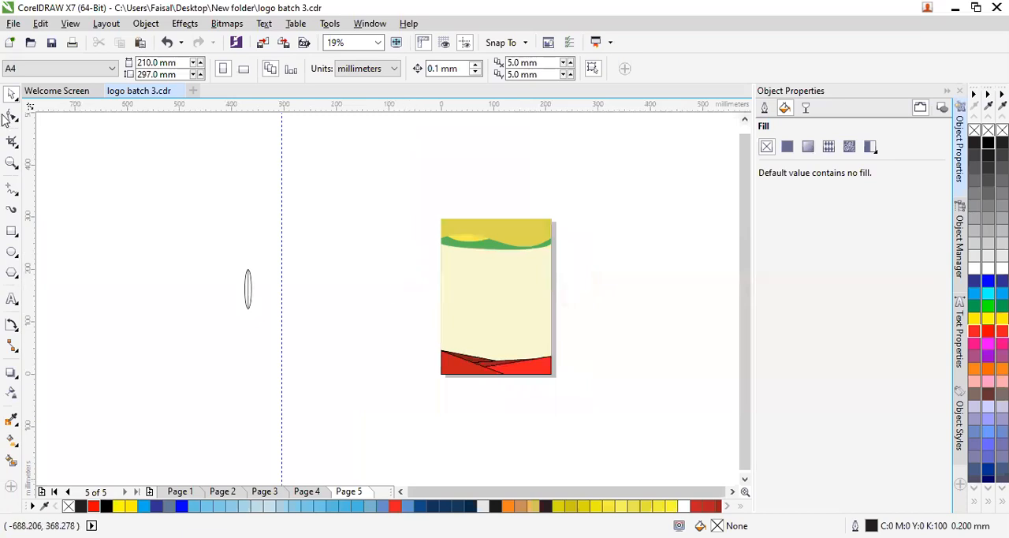
click(487, 369)
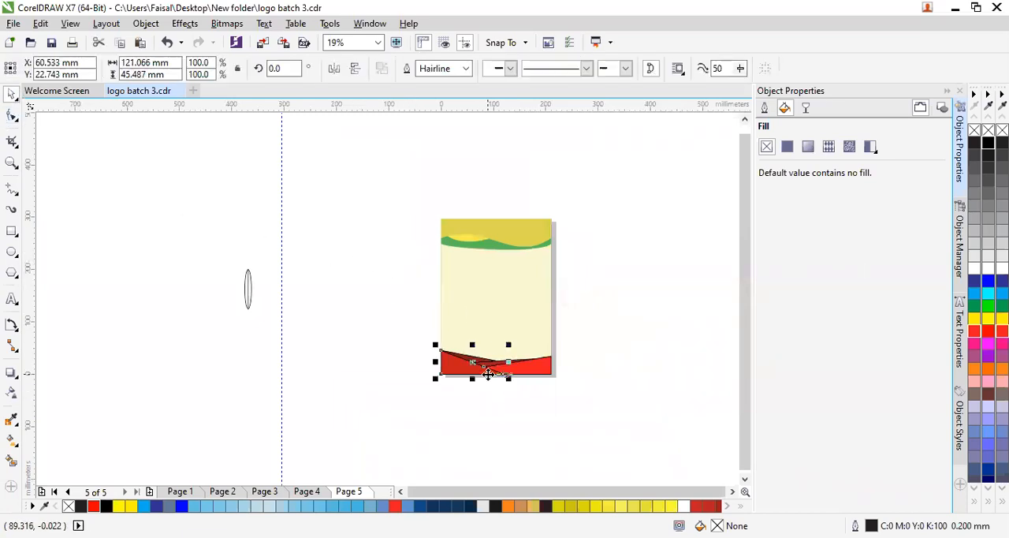
click(416, 222)
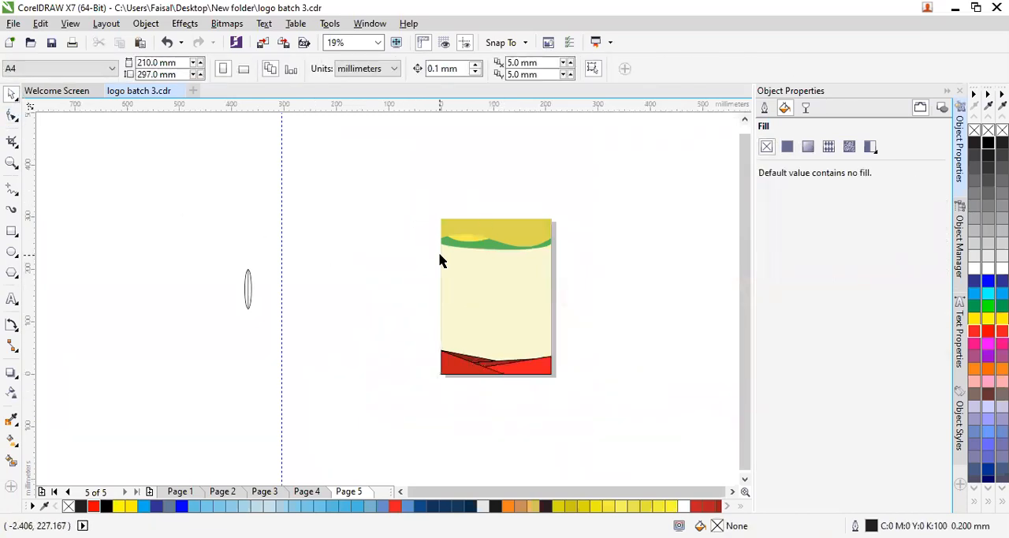
scroll(395, 334, down, 1)
drag(417, 129, 598, 411)
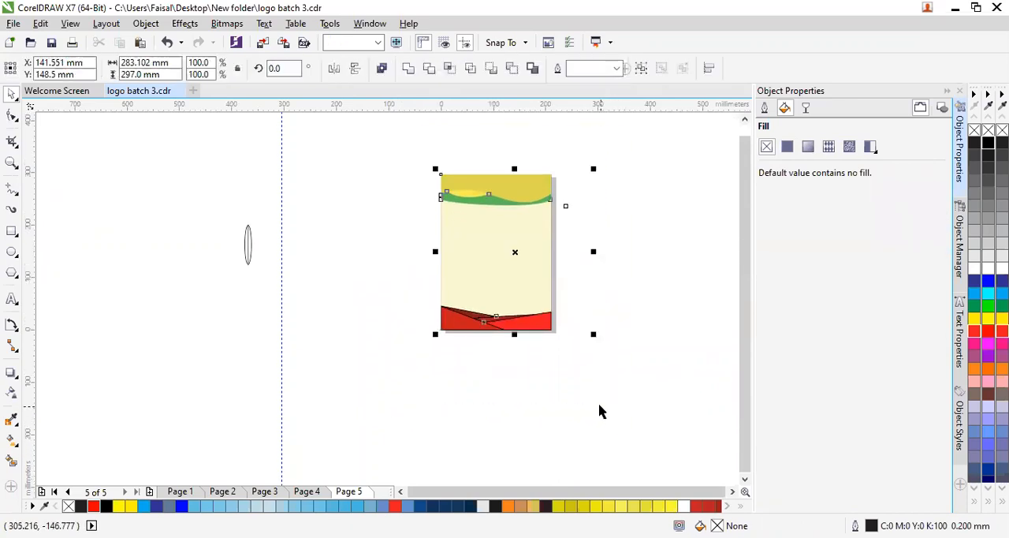
key(Delete)
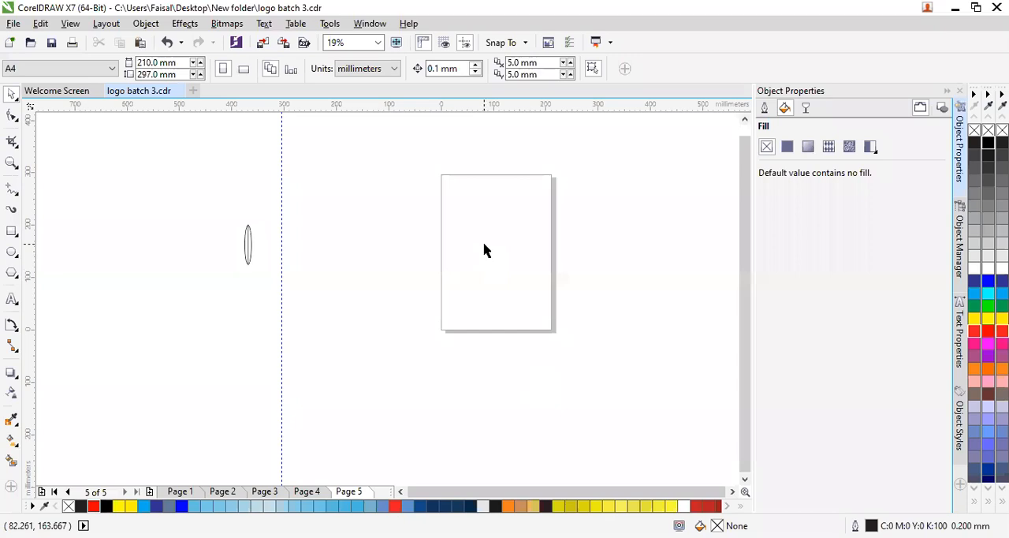
- Add a page-sized rectangle of 210 × 297 mm to the empty A4 page
scroll(490, 184, up, 1)
scroll(495, 192, down, 1)
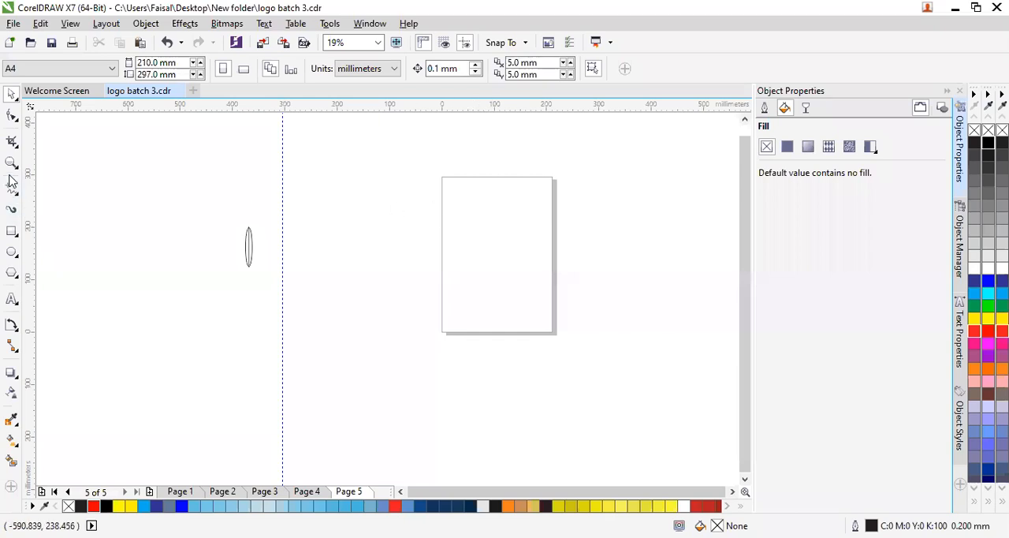
double_click(12, 230)
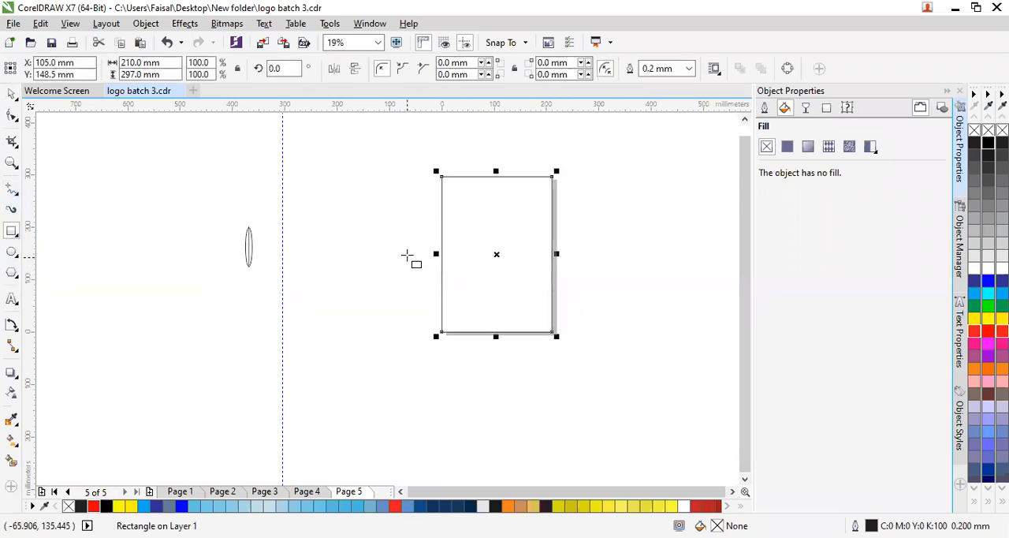
click(456, 214)
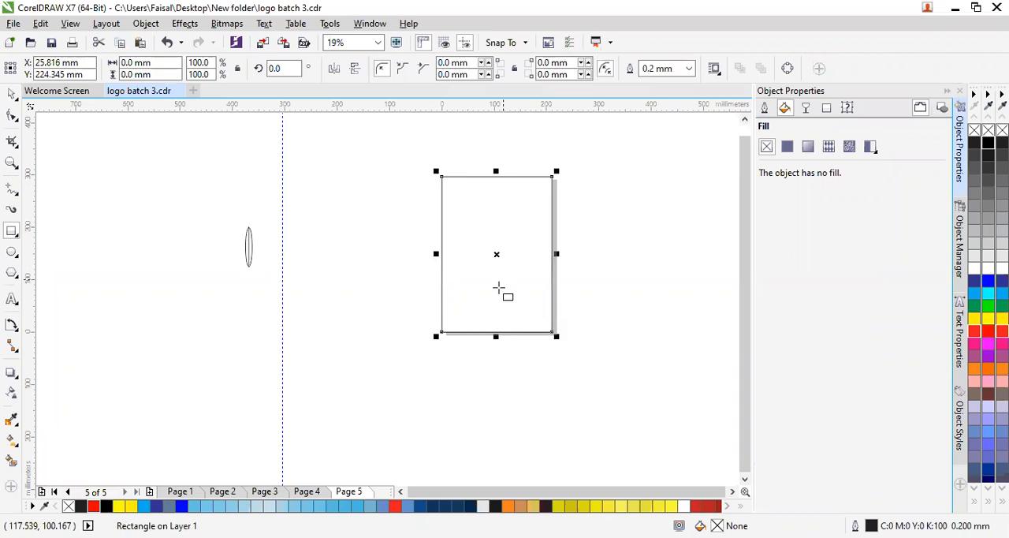
- Draw a vertical line over the full 297 mm page height, about 7.5 mm inside the page's left edge
scroll(432, 202, up, 2)
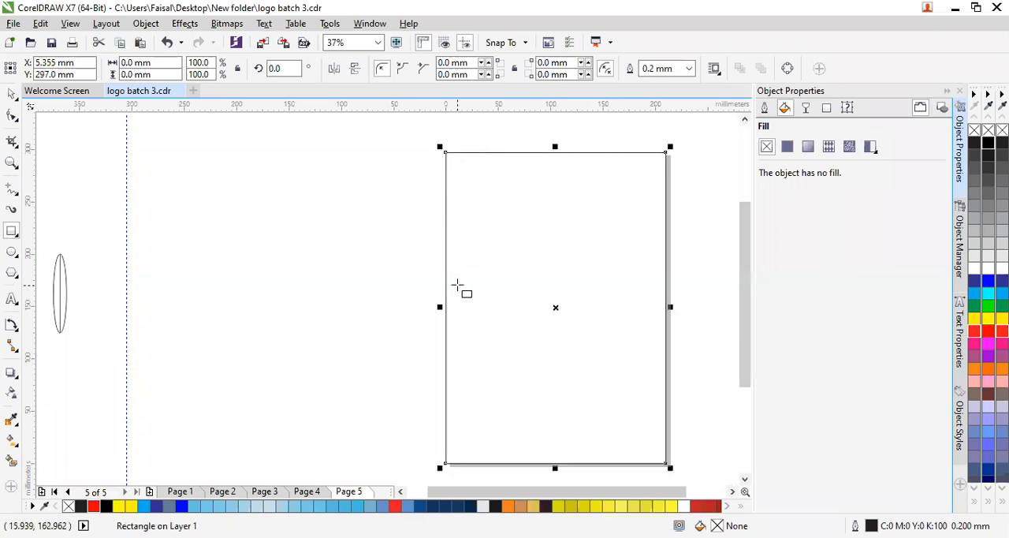
click(12, 206)
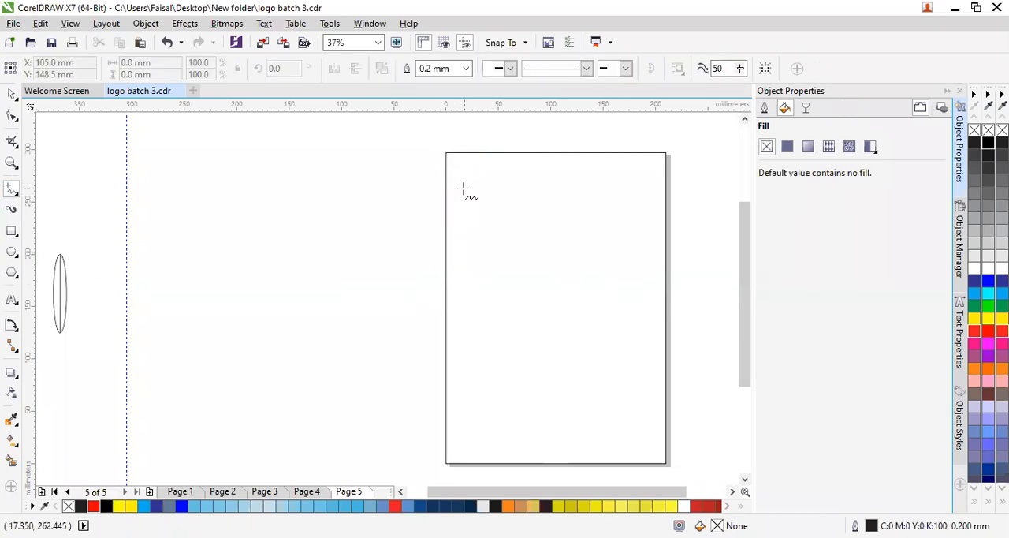
click(454, 153)
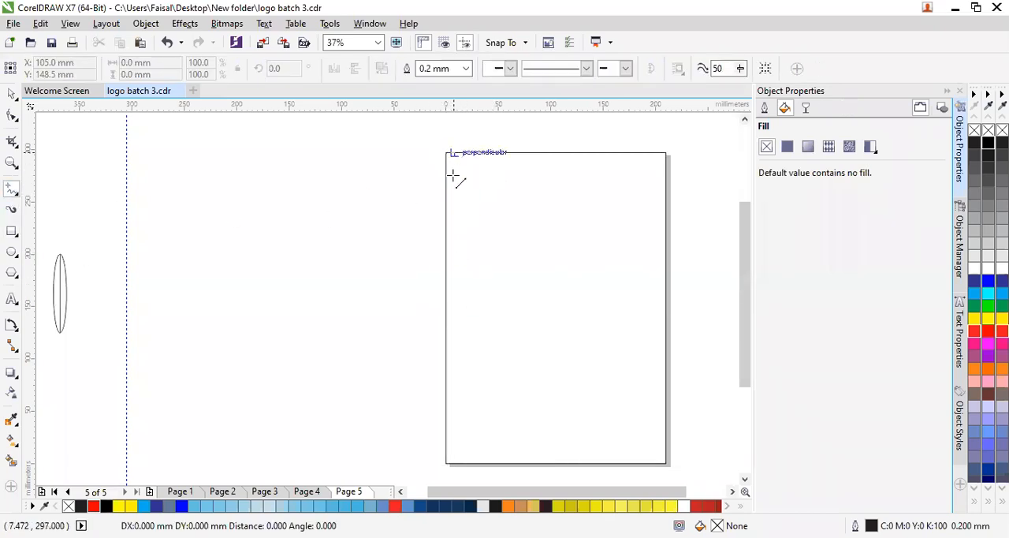
click(453, 464)
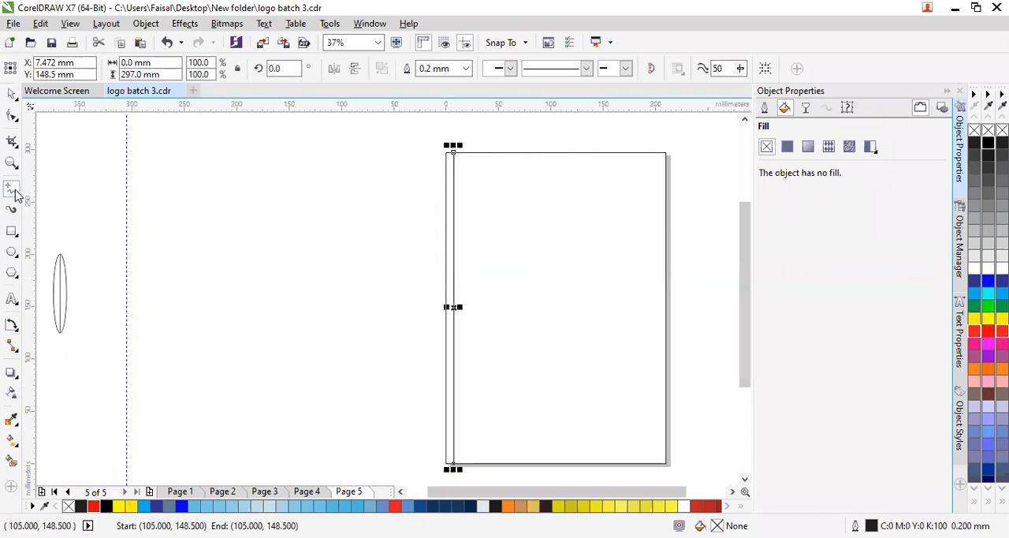
- Divide the narrow strip with two horizontal lines, about 199 mm and 89 mm above the page's bottom edge
click(446, 255)
click(454, 254)
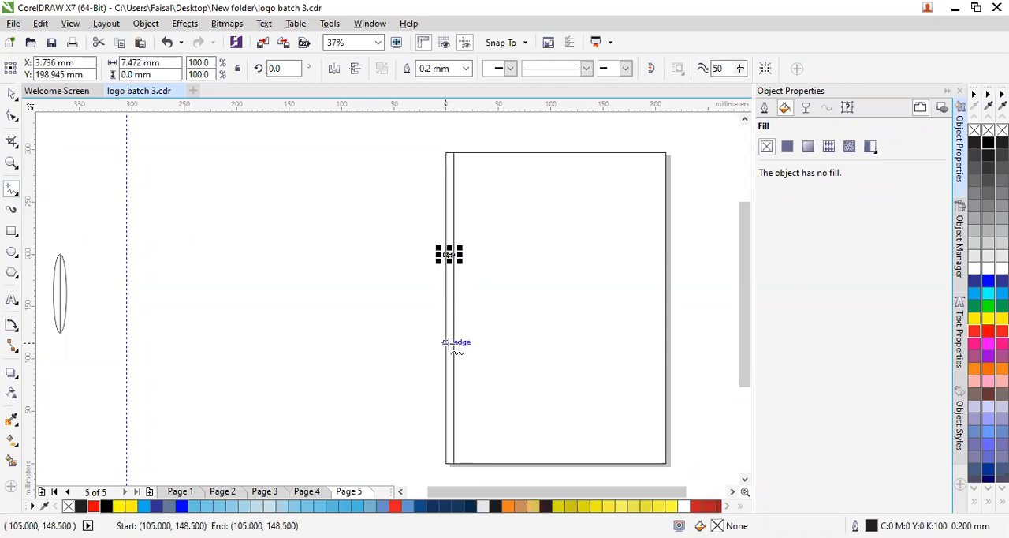
click(445, 370)
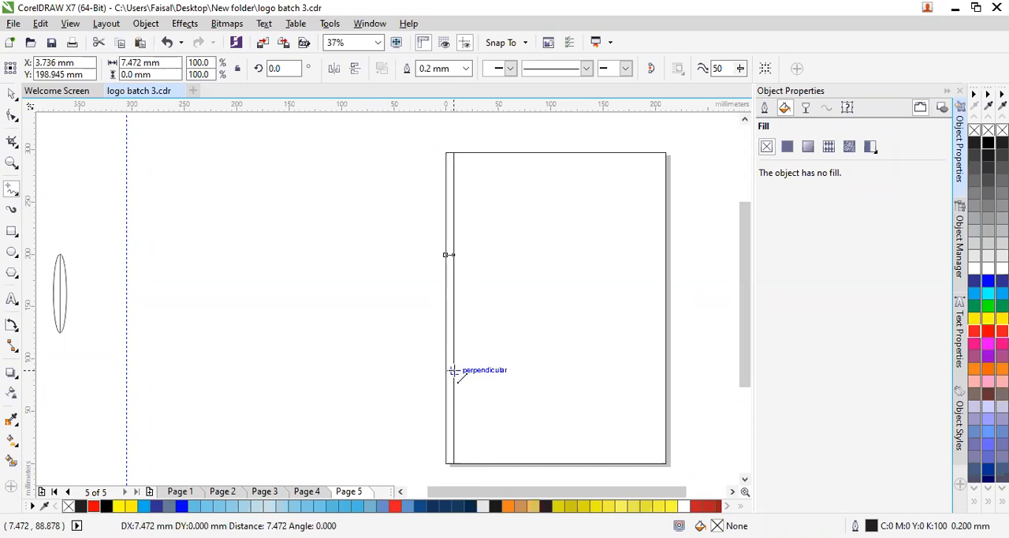
click(453, 370)
click(343, 378)
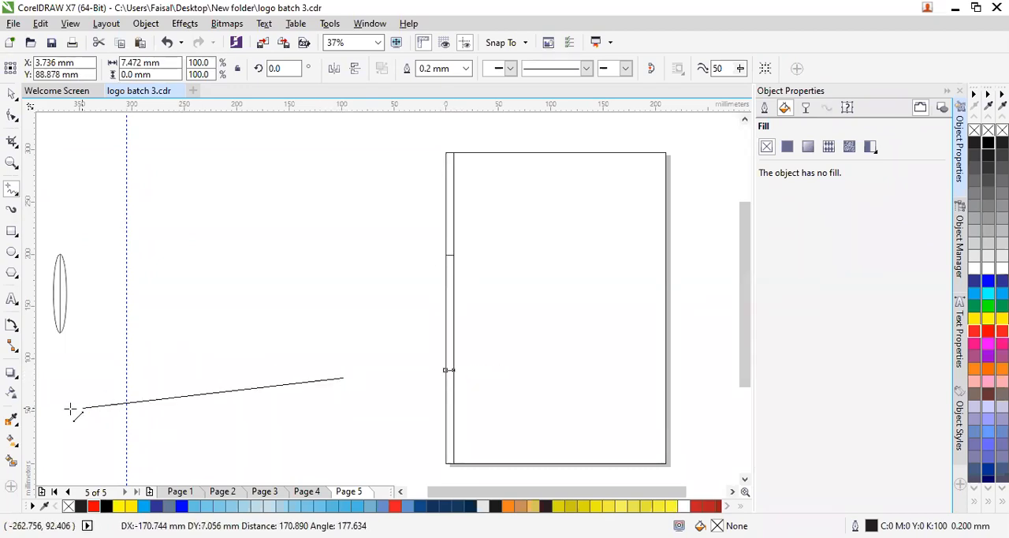
click(273, 379)
key(Delete)
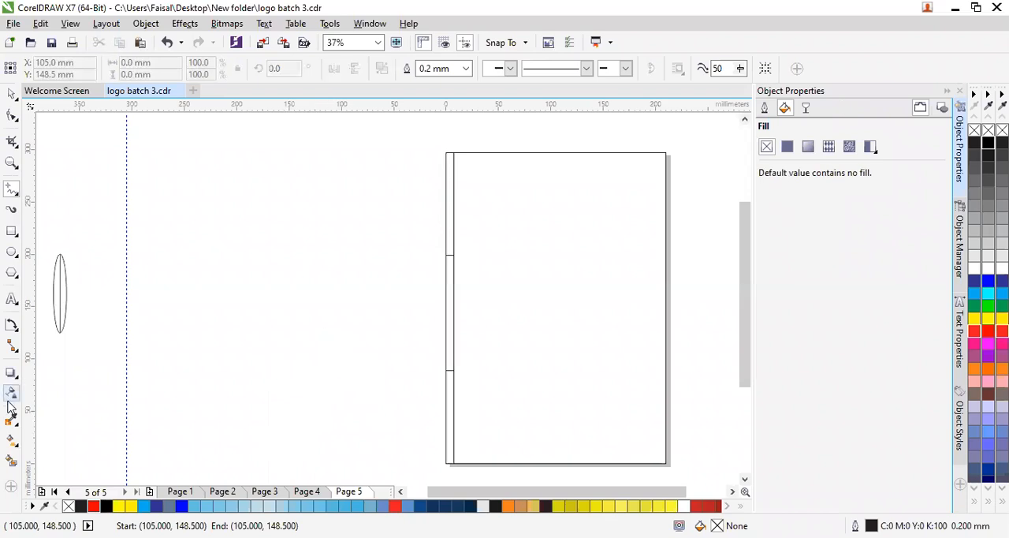
- Create filled shapes from the strip's lower, middle and upper sections with the Smart Fill tool
click(11, 462)
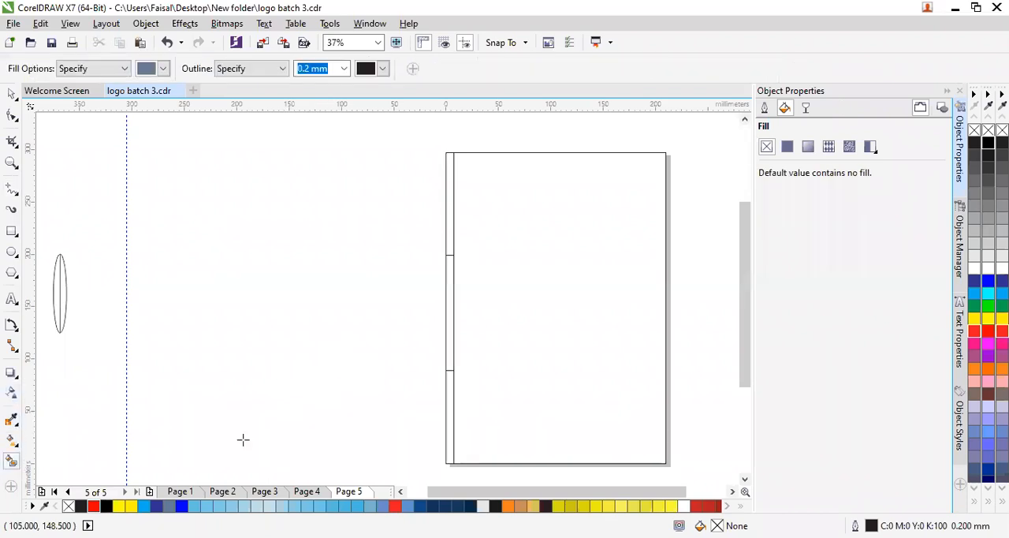
click(452, 422)
click(451, 315)
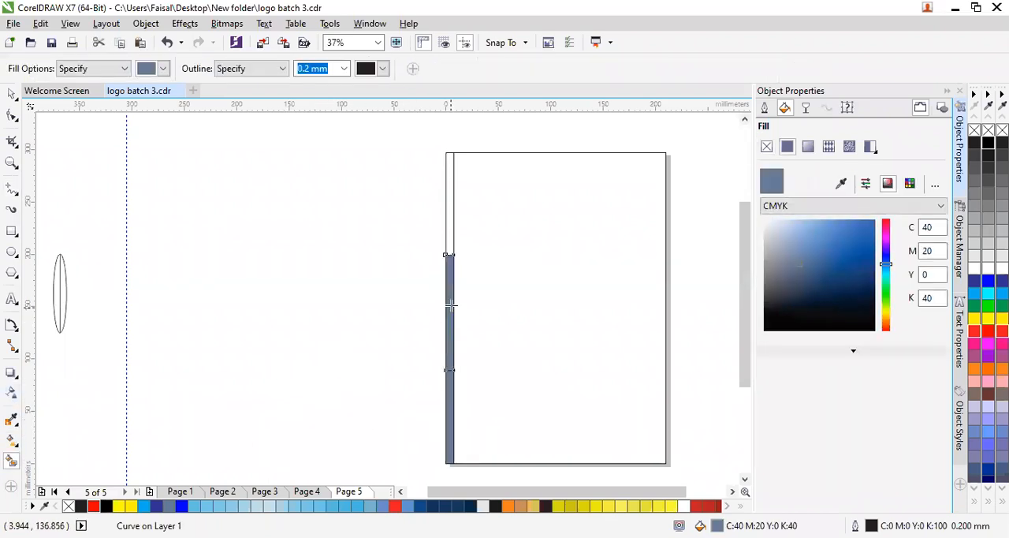
click(453, 221)
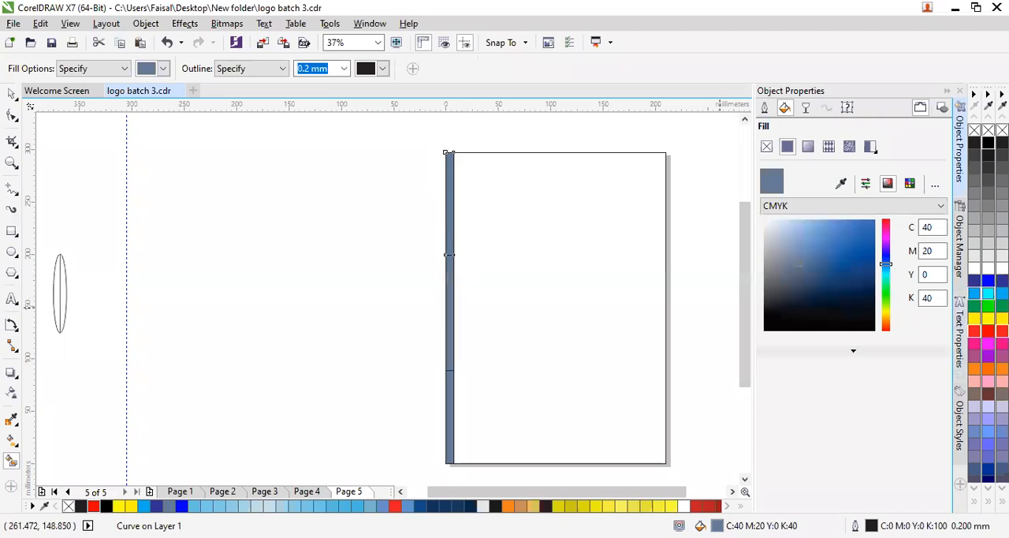
- Colour the strip's upper section cyan, the middle section yellow and the lower section green
click(988, 294)
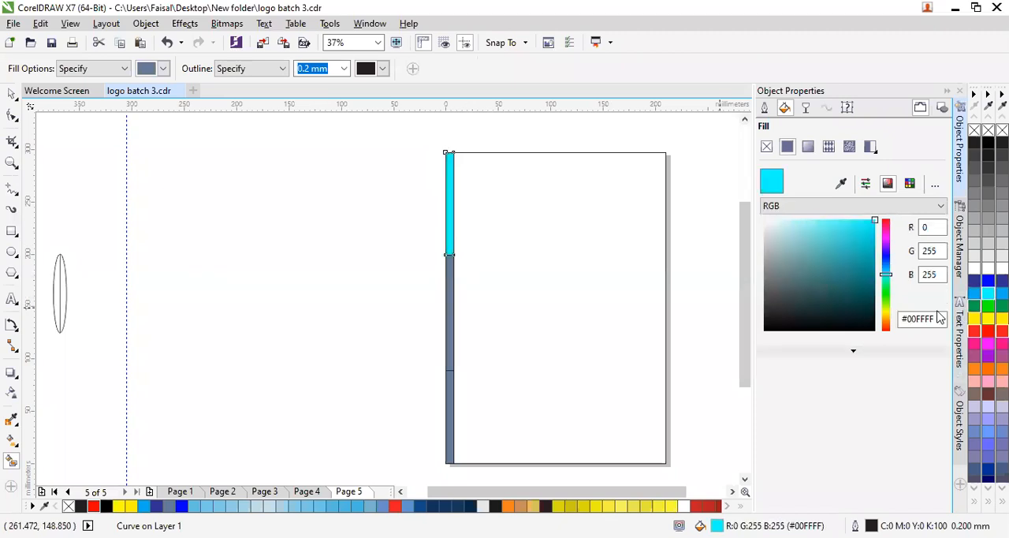
click(450, 298)
click(976, 319)
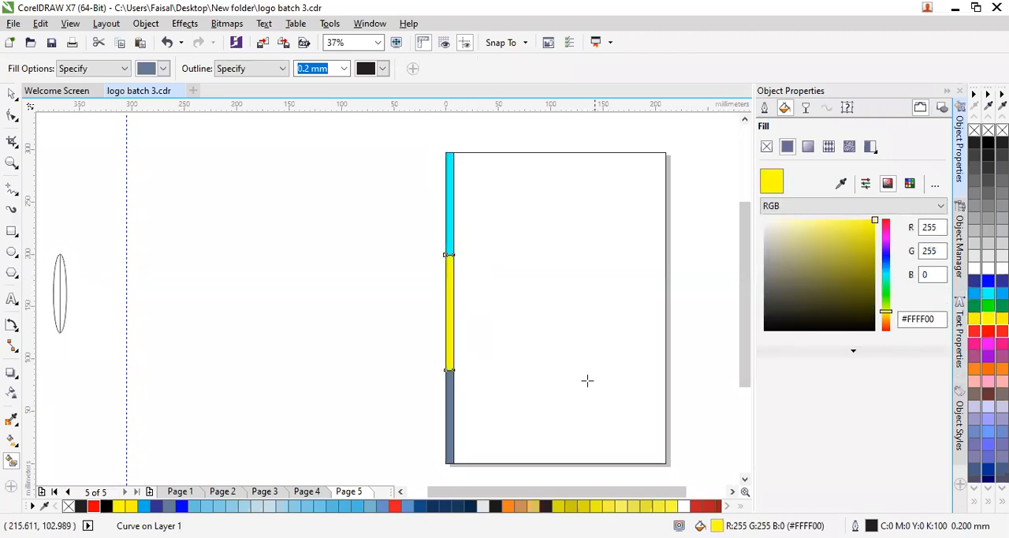
click(448, 414)
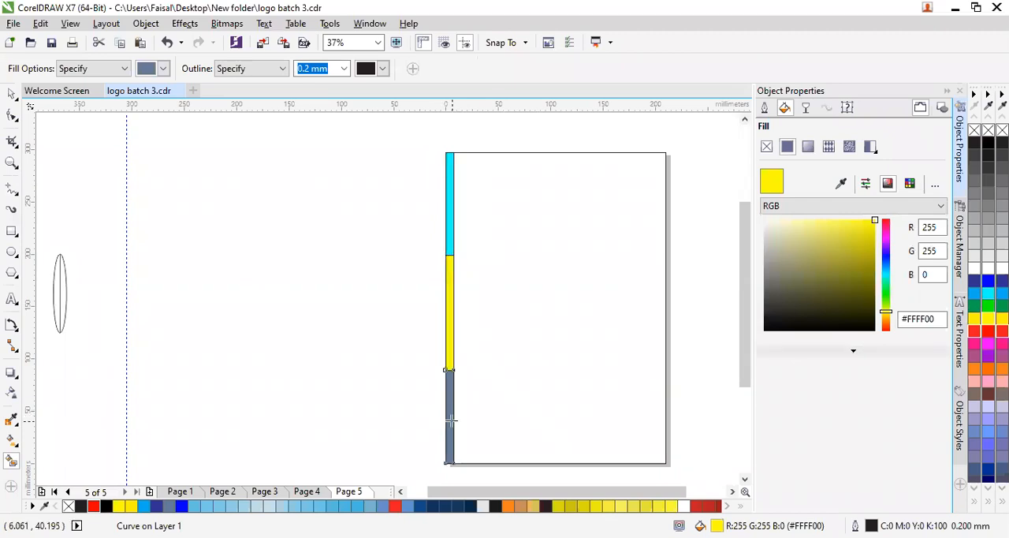
click(972, 308)
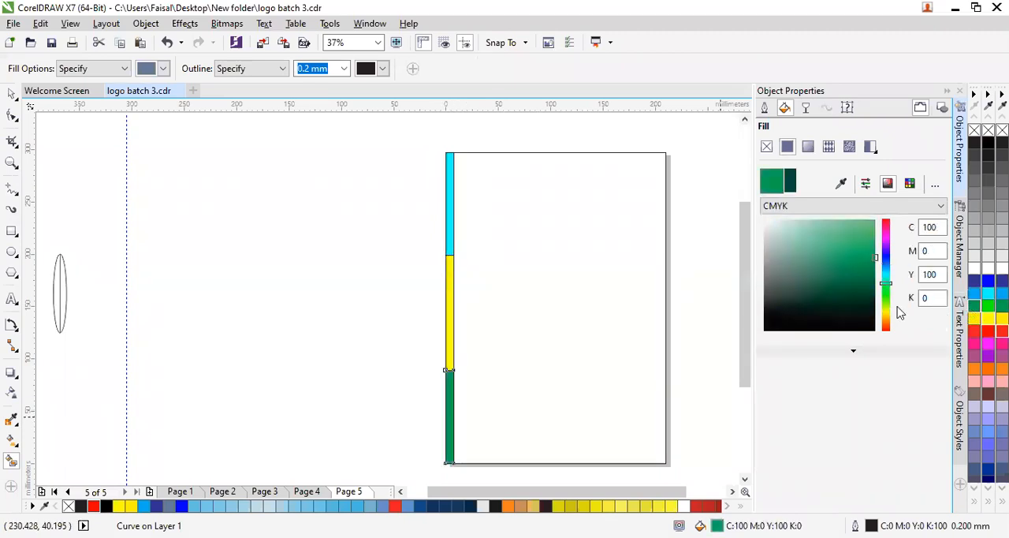
click(406, 261)
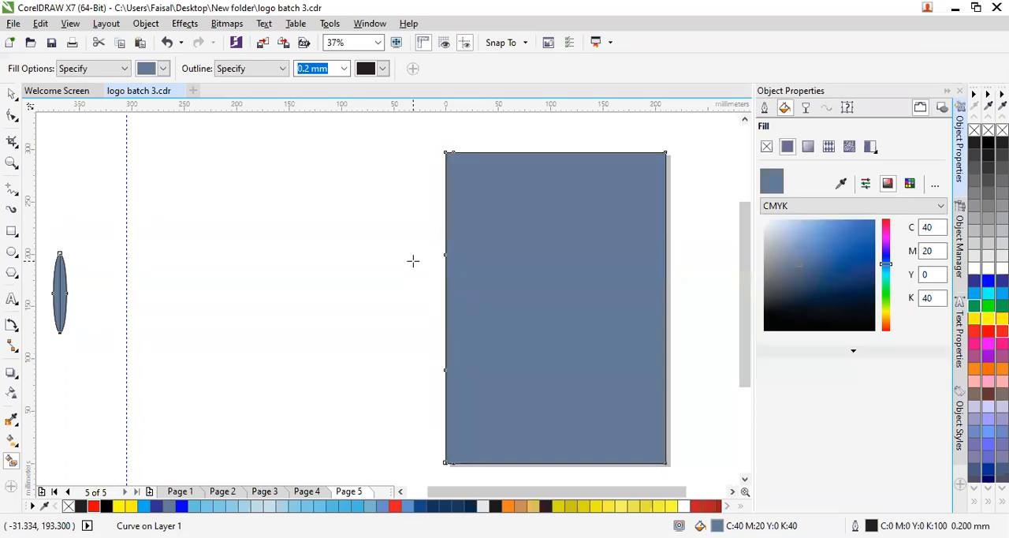
key(ctrl+z)
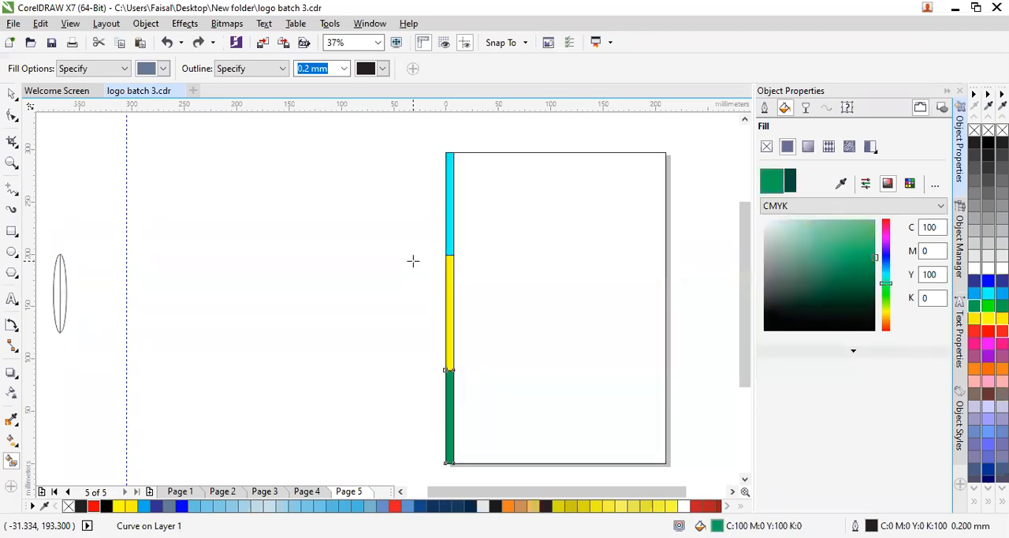
- Remove the outlines from all objects on the page, including the page rectangle and the coloured strip
click(13, 95)
click(403, 235)
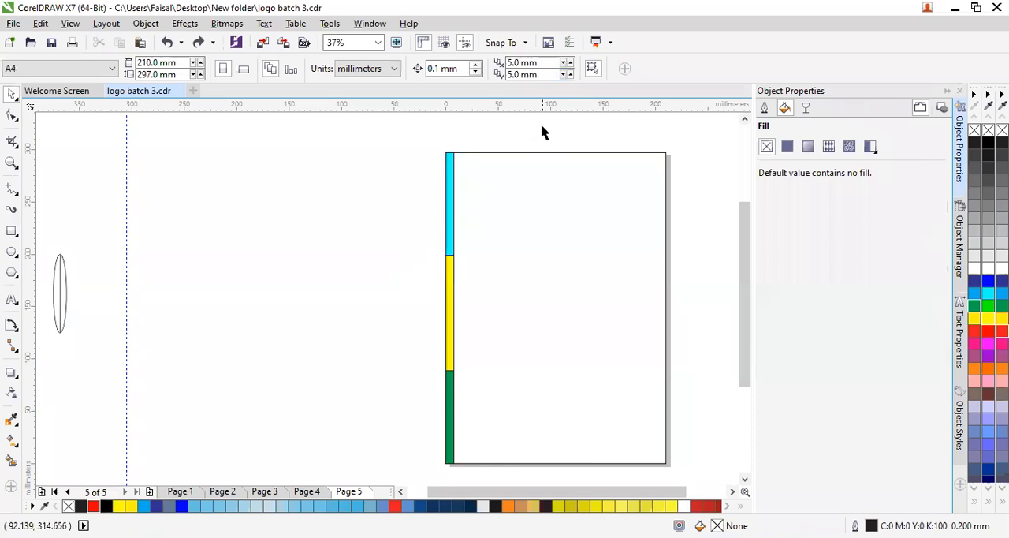
drag(691, 194, 415, 472)
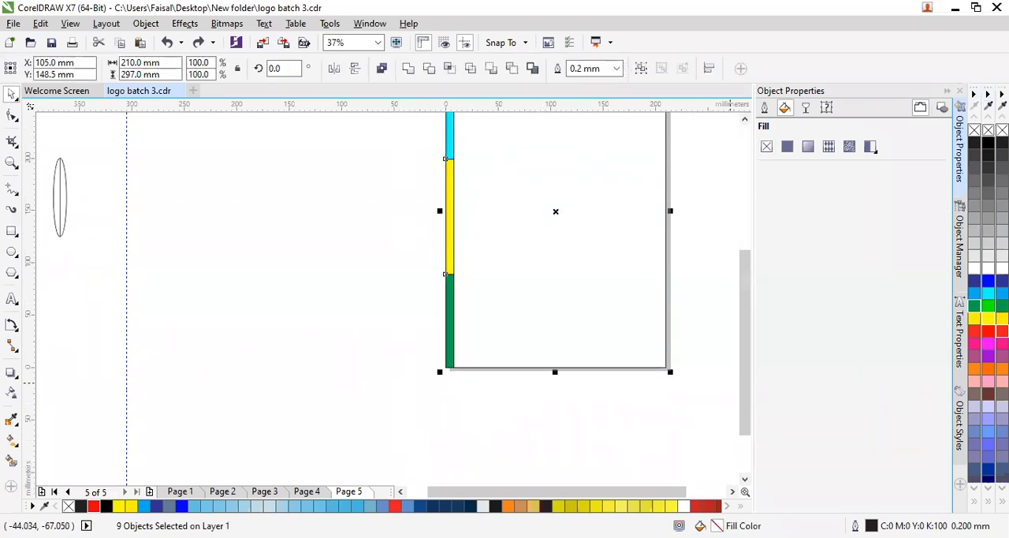
click(418, 260)
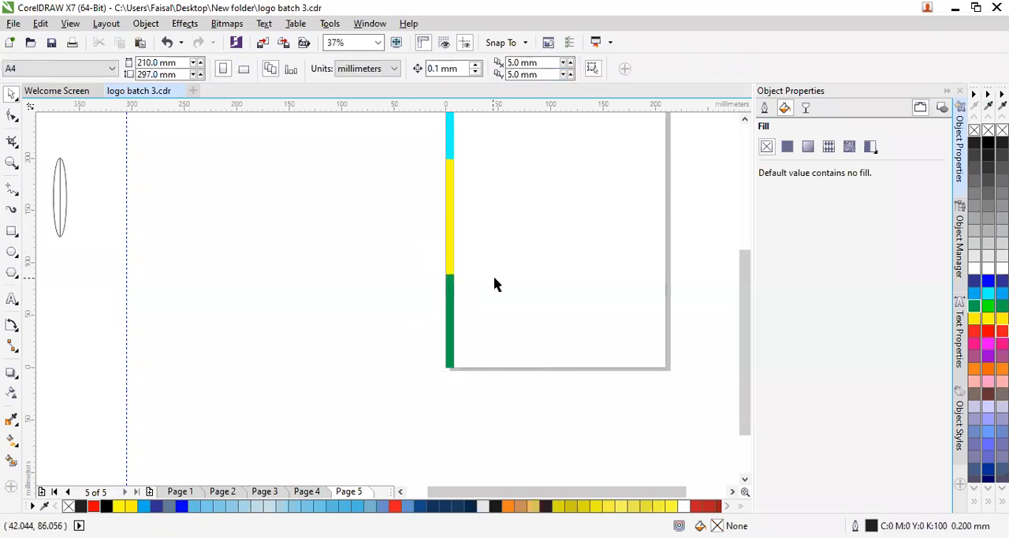
scroll(505, 288, down, 2)
scroll(575, 270, up, 2)
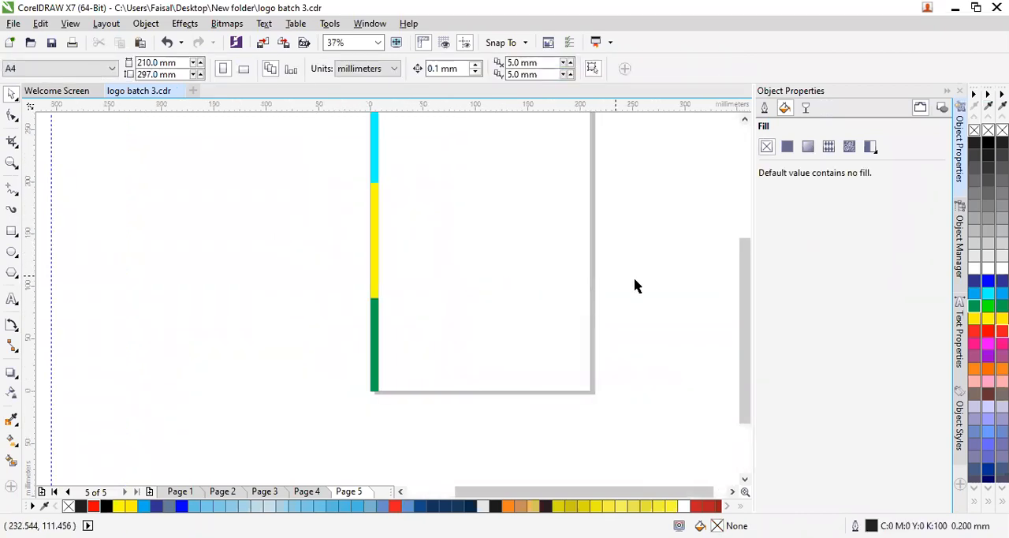
drag(751, 299, 744, 263)
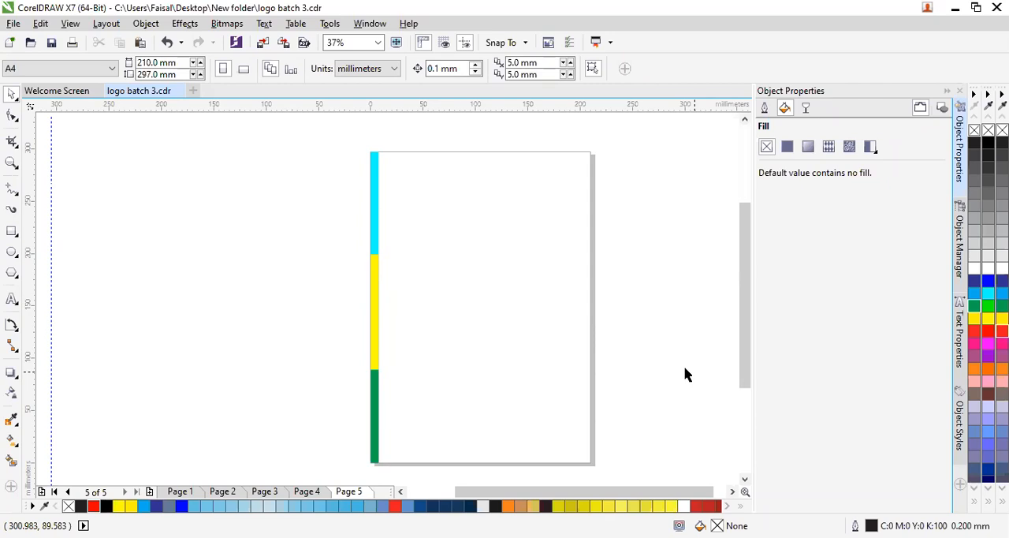
click(16, 379)
click(18, 378)
click(18, 378)
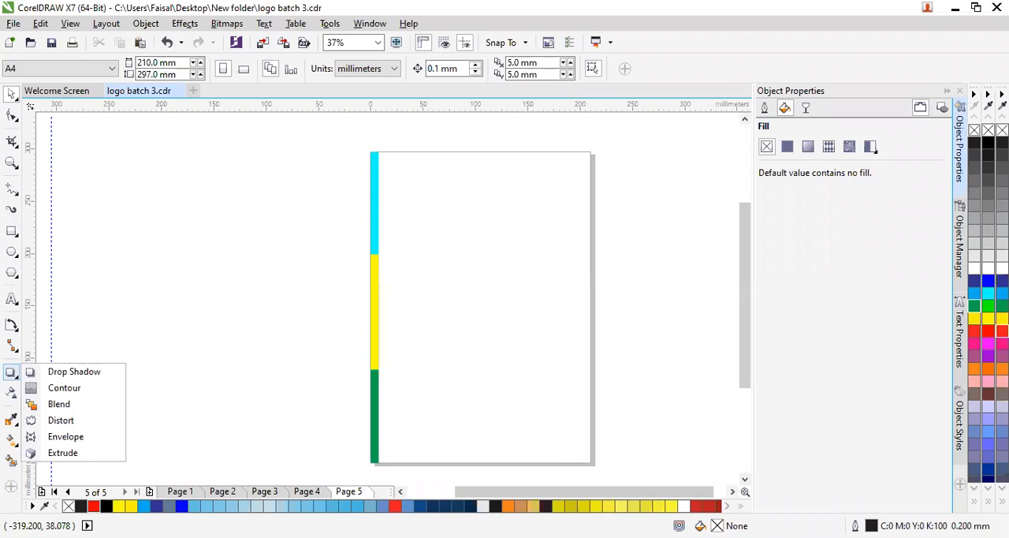
click(3, 457)
- Create an empty paragraph text frame of about 23 × 30 mm in the free area beside the page
click(12, 299)
drag(181, 214, 206, 244)
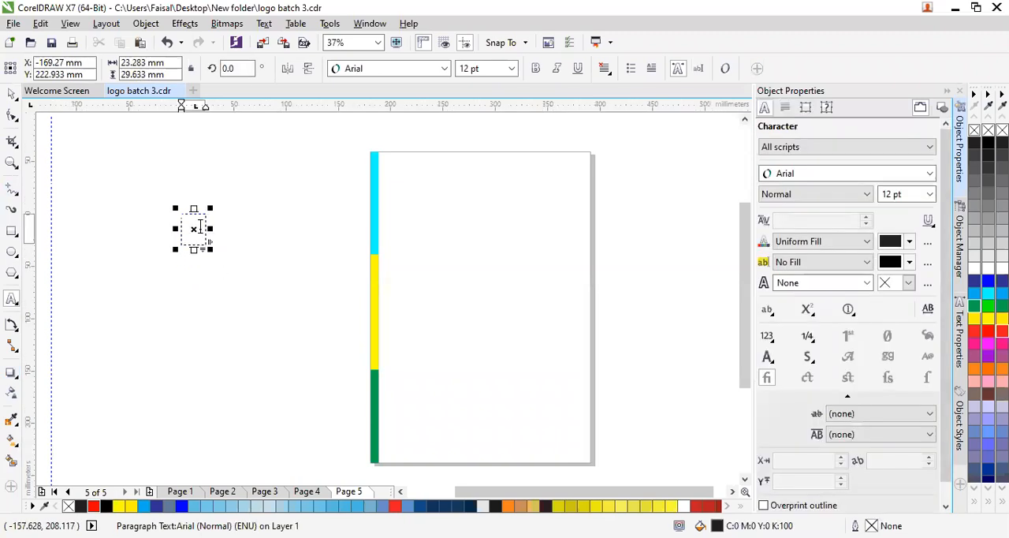
click(285, 205)
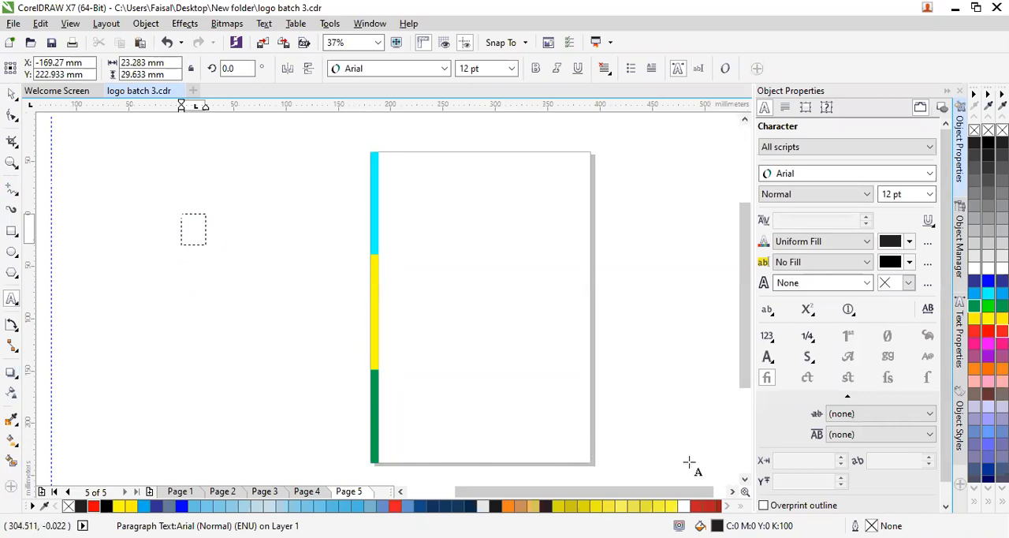
click(14, 392)
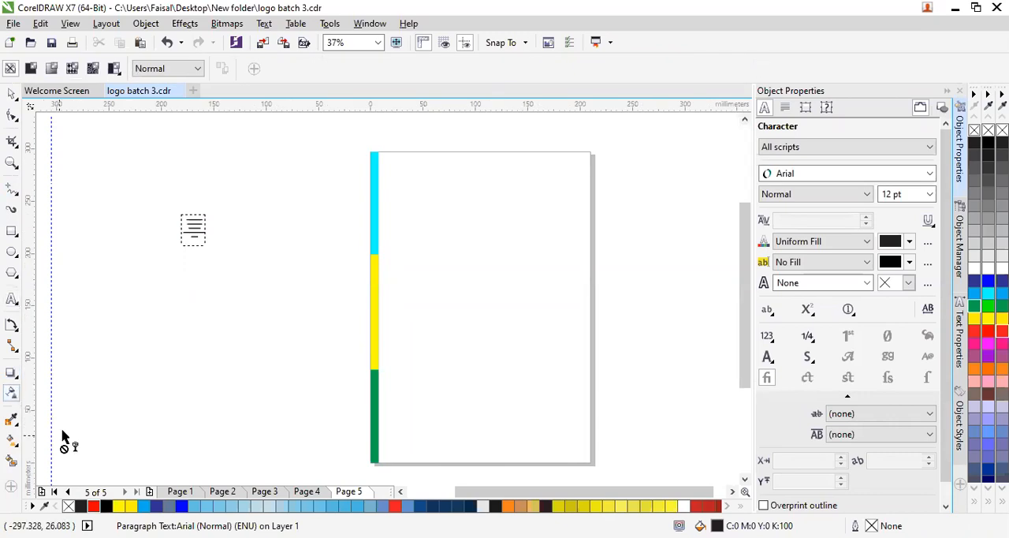
- Draw a rectangle of about 136 × 80 mm below the text frame and fill it with green
click(12, 231)
drag(172, 281, 315, 366)
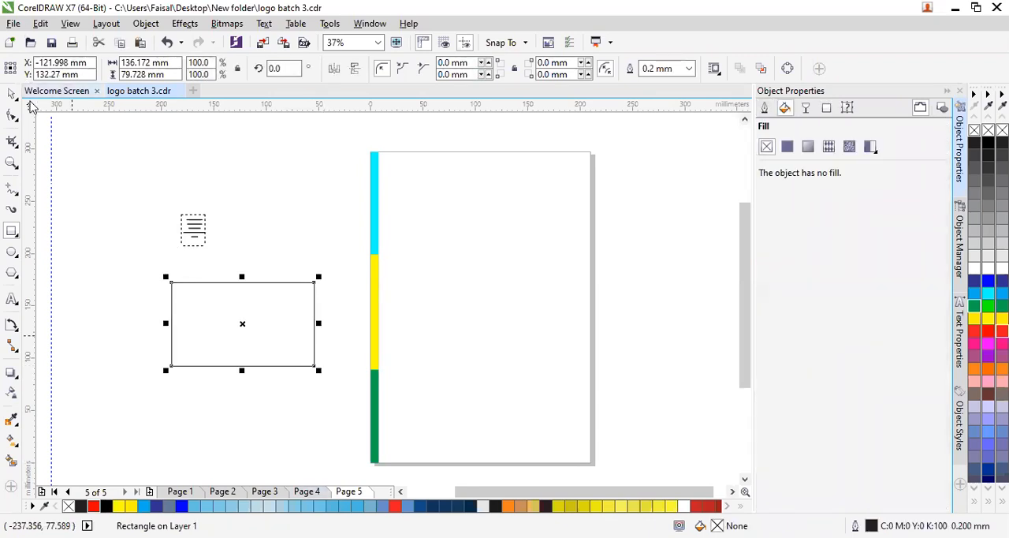
click(988, 306)
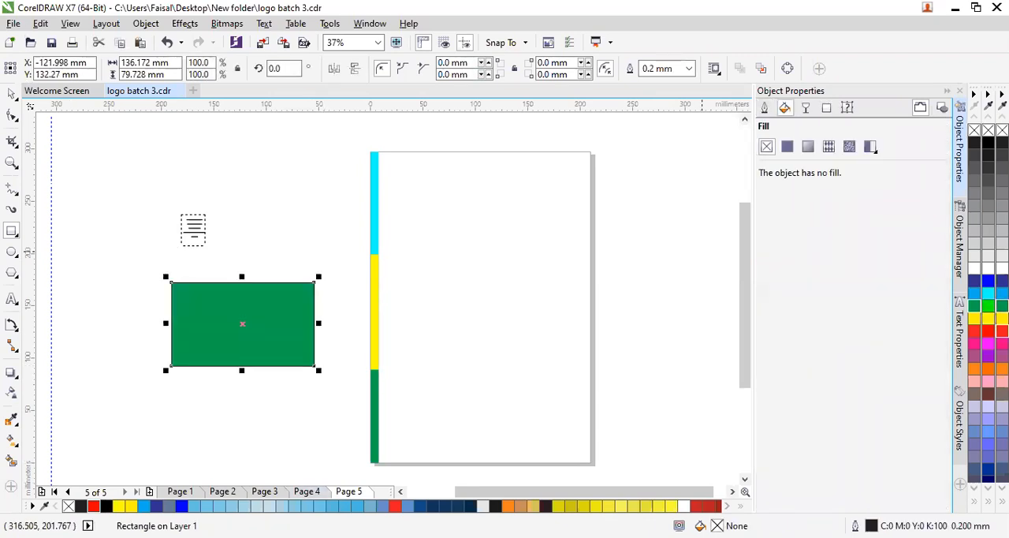
- Apply a diagonal fountain transparency to the green rectangle and try the elliptical, conical, rectangular and linear types
click(11, 393)
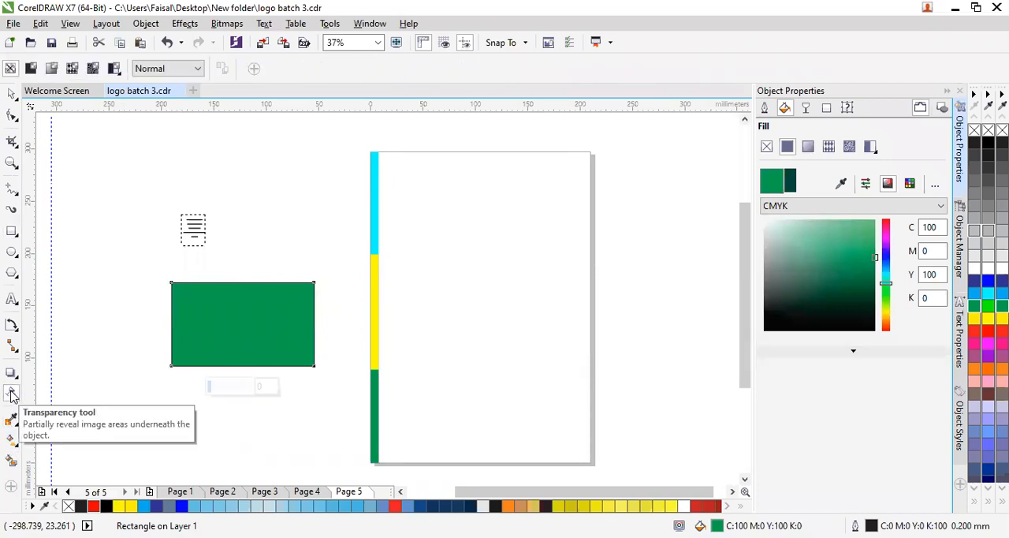
drag(197, 290, 306, 358)
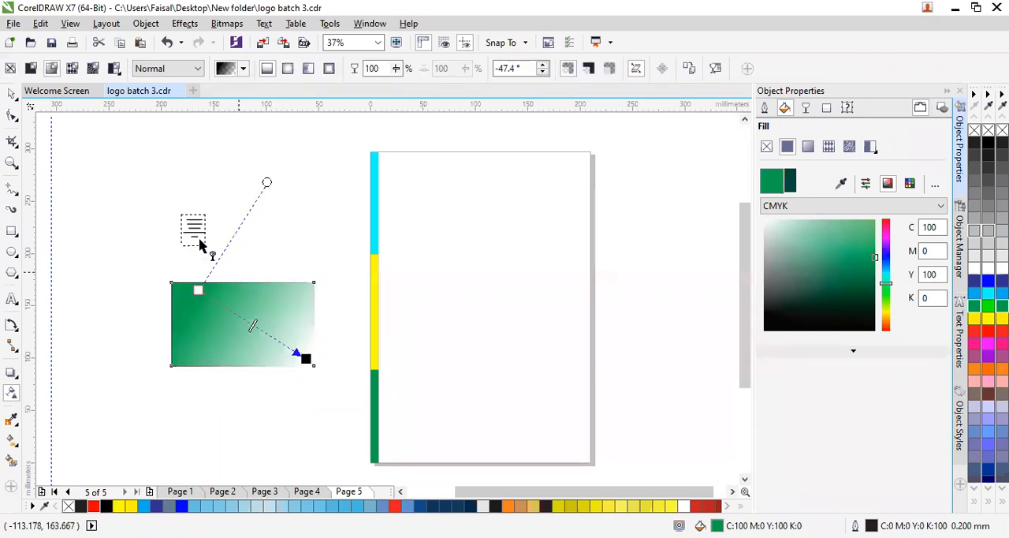
click(289, 71)
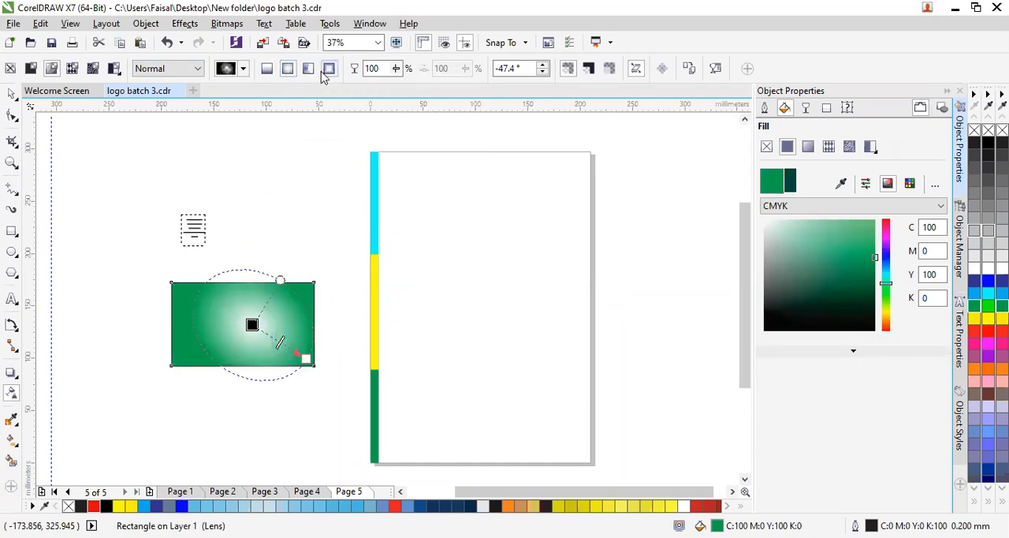
click(309, 70)
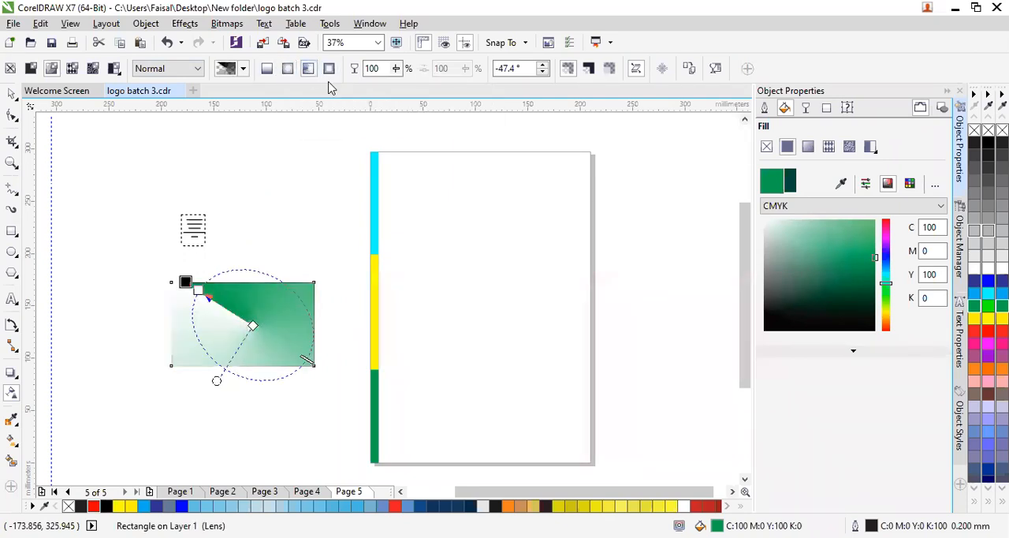
click(329, 76)
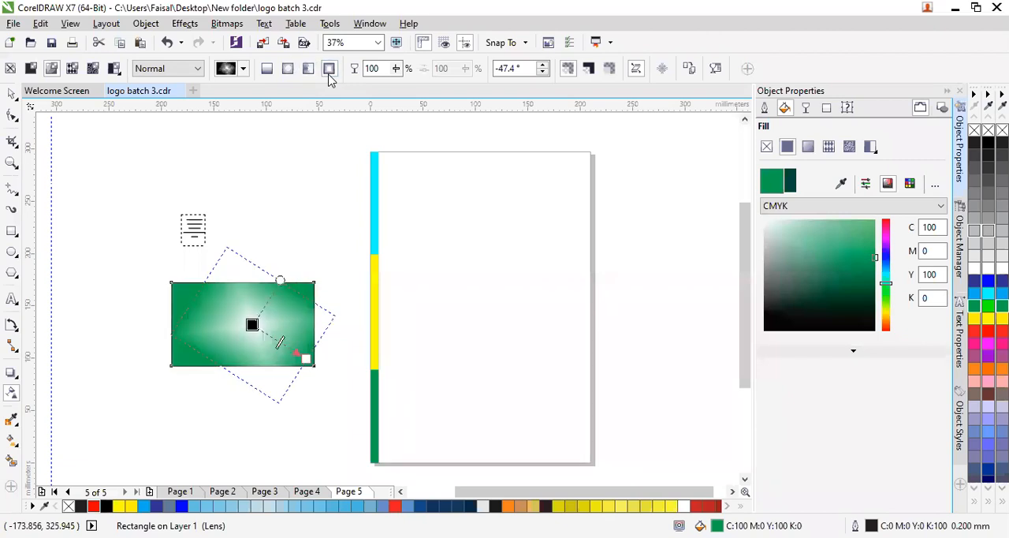
click(267, 71)
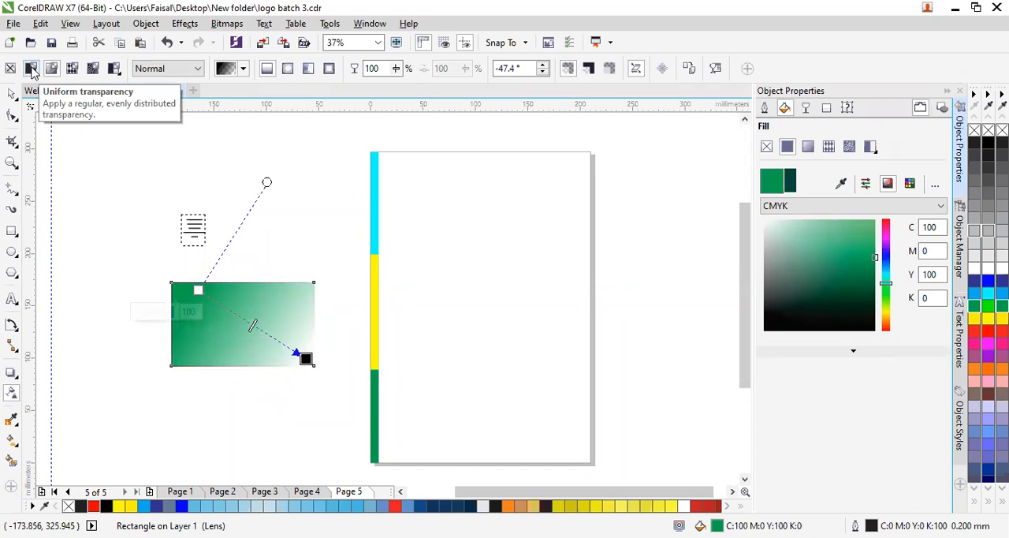
- Switch the green rectangle to a uniform transparency of 50
click(32, 69)
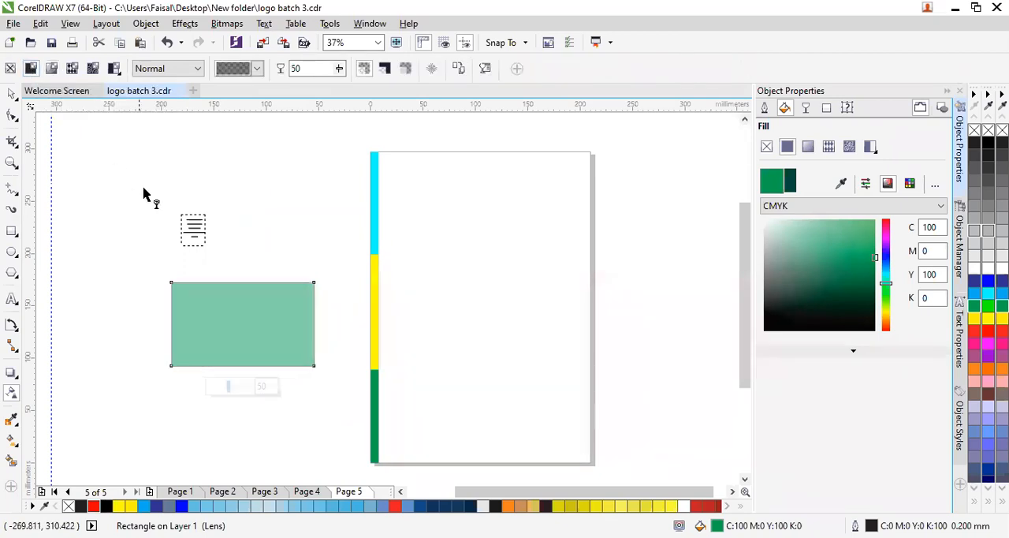
- Try a uniform transparency of 67 on the green rectangle and reduce it to 27
click(340, 69)
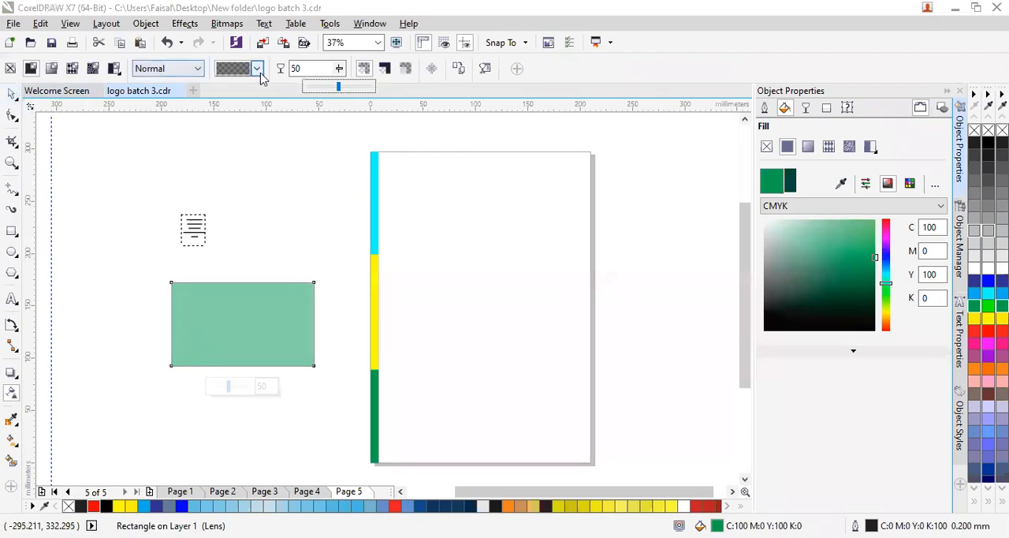
click(352, 87)
click(339, 70)
click(312, 87)
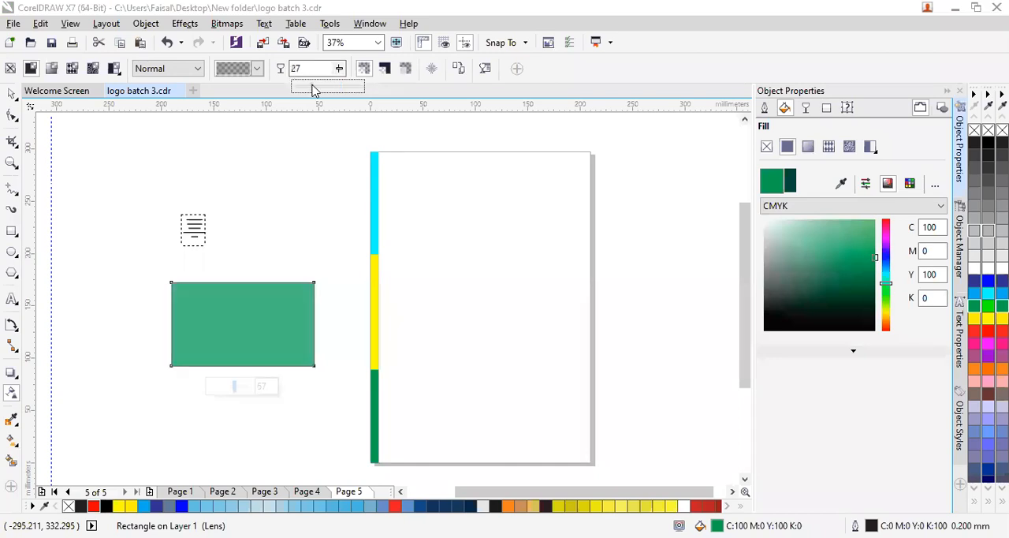
- Move the green rectangle so that it overlaps the upper part of the vertical colour strip
click(12, 94)
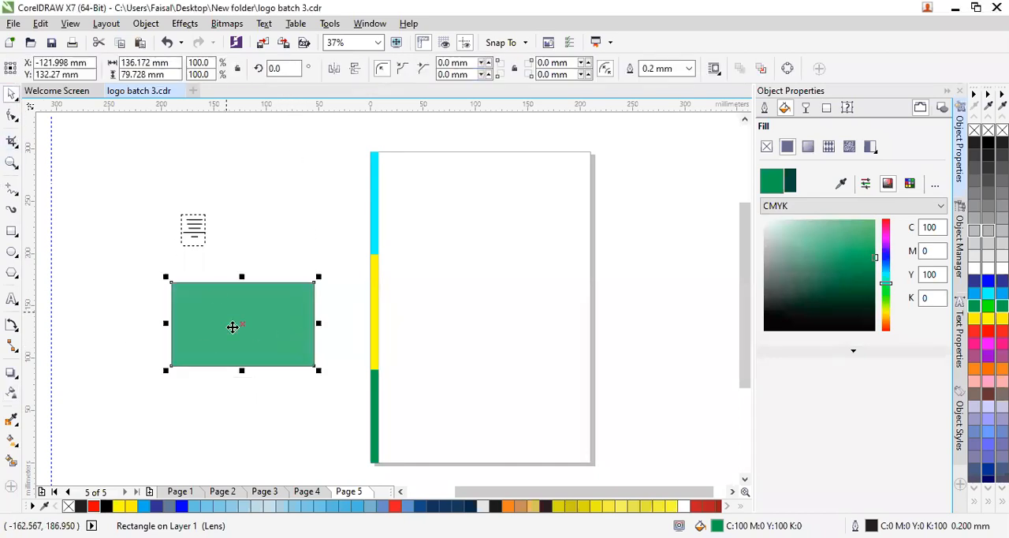
drag(241, 318, 342, 287)
drag(339, 253, 329, 200)
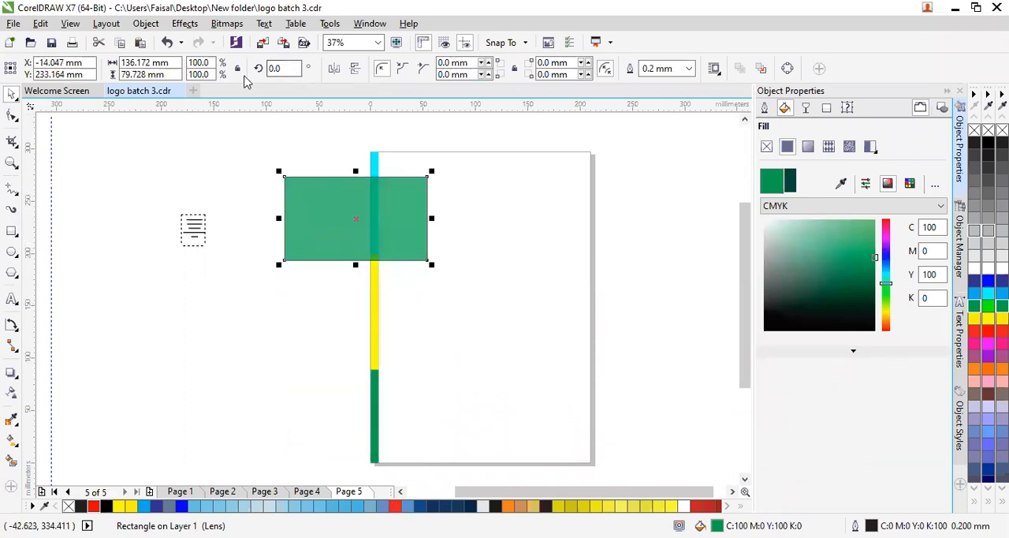
- Lower the rectangle's uniform transparency to 10 and 0, and try a vertical fountain transparency on it before undoing that
click(13, 393)
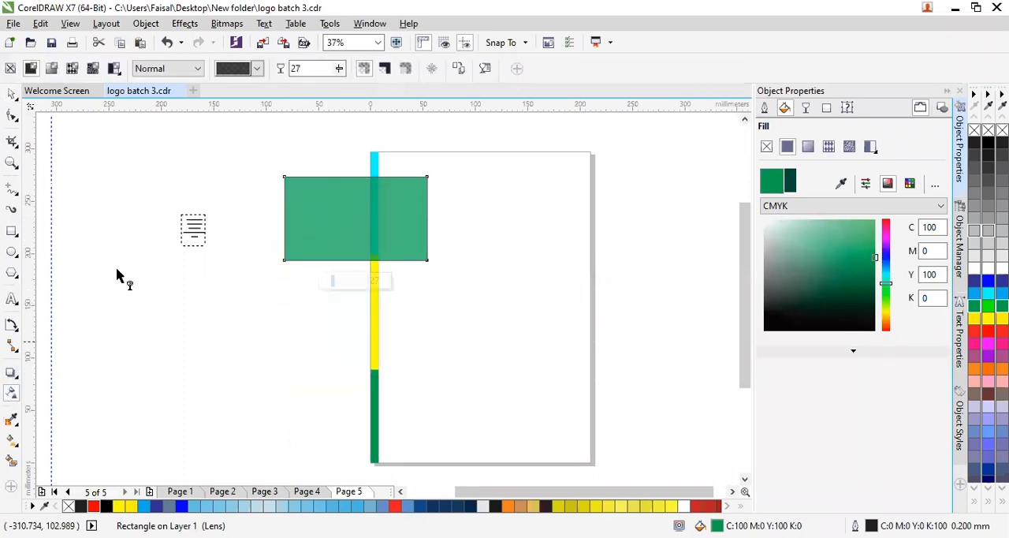
drag(338, 70, 324, 87)
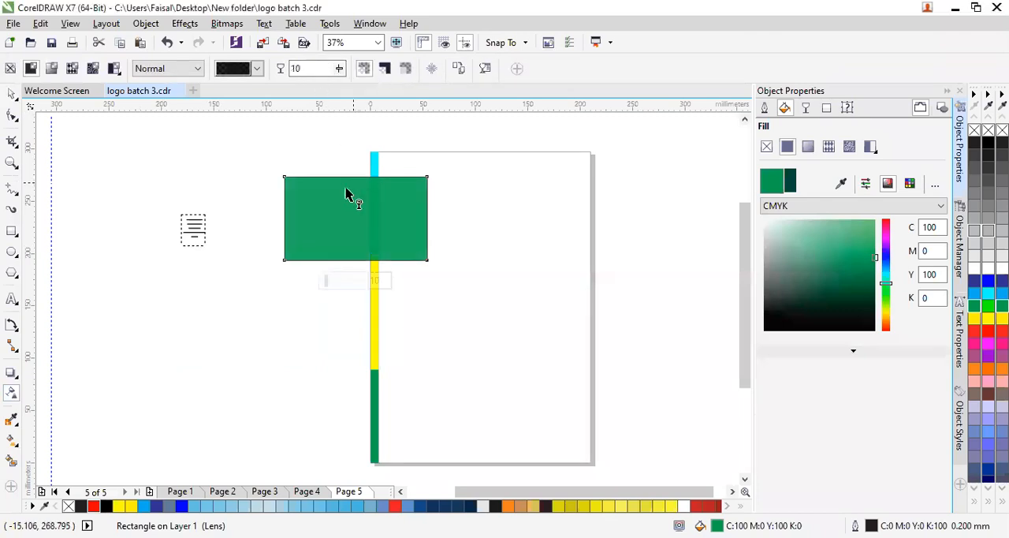
click(340, 69)
drag(342, 88, 323, 96)
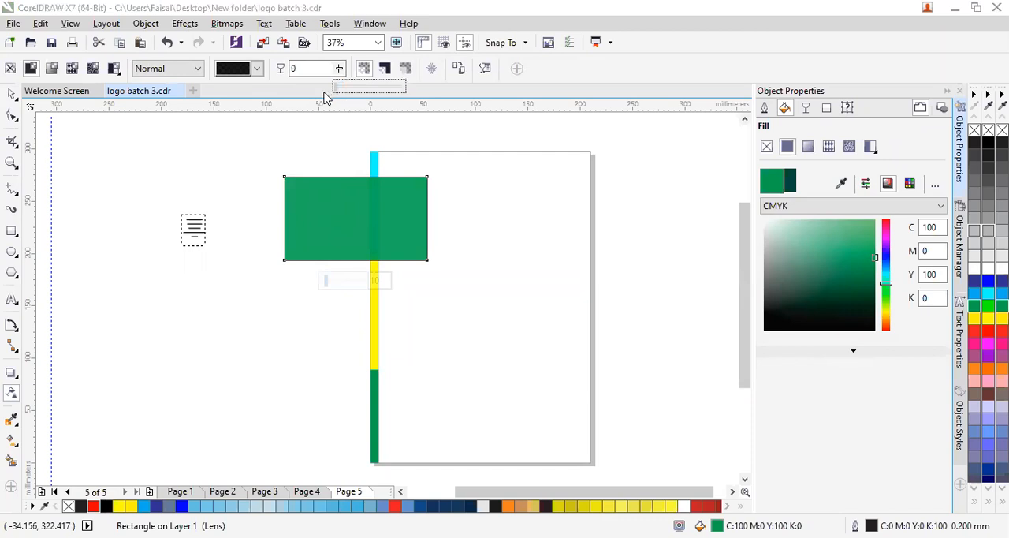
drag(331, 213, 327, 293)
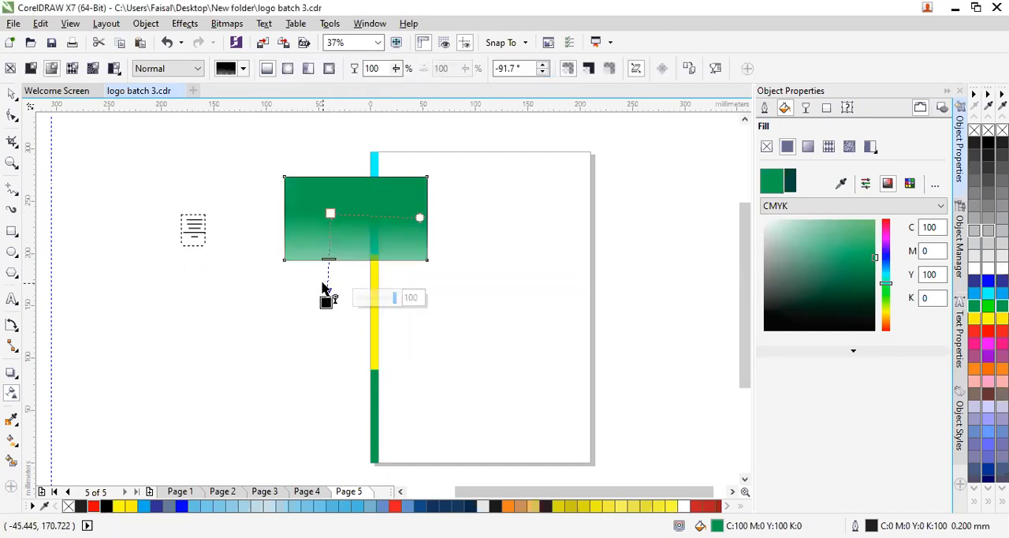
key(ctrl+z)
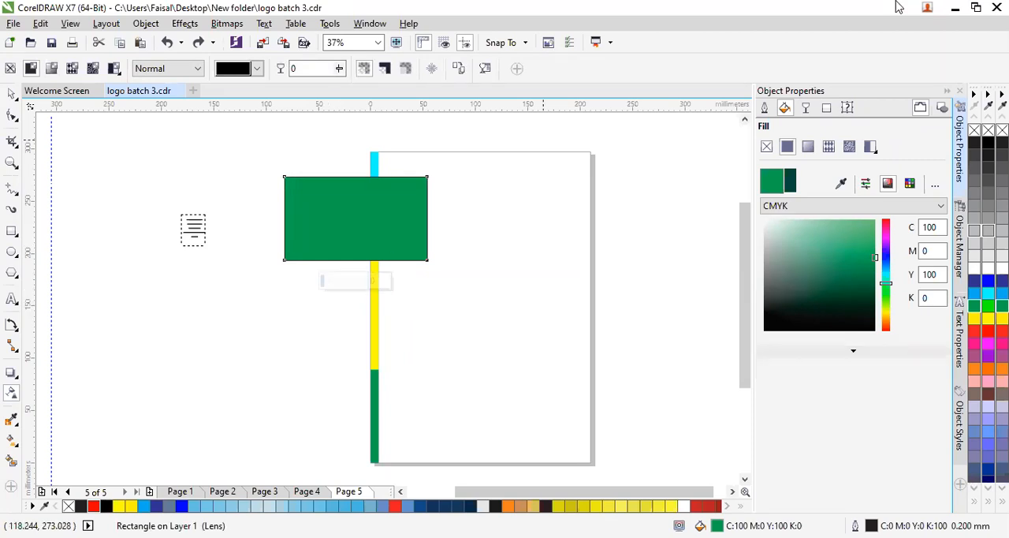
- Raise the rectangle's uniform transparency in stages through 12, 27 and 62 to 76
click(339, 71)
click(345, 71)
click(339, 71)
click(341, 89)
click(339, 71)
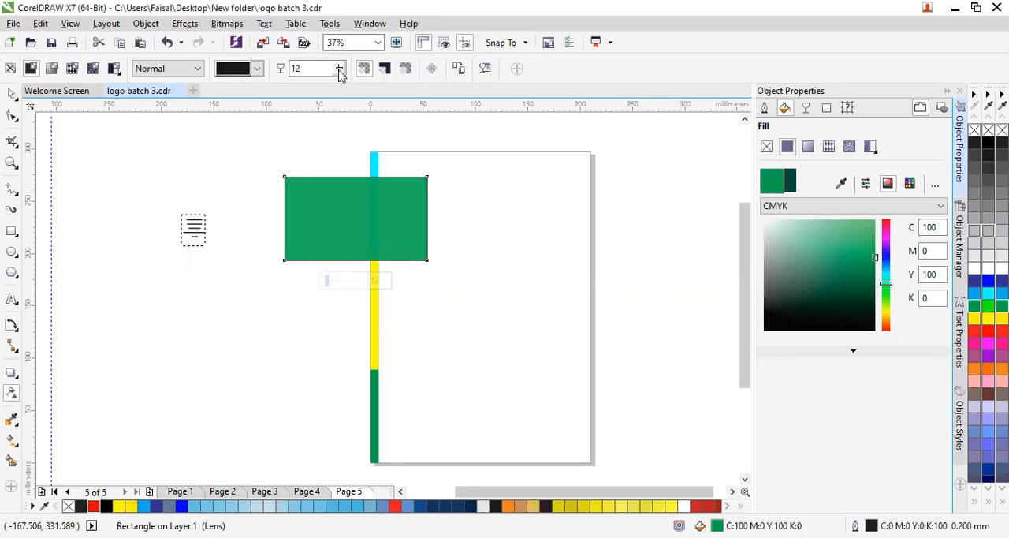
click(339, 71)
click(344, 89)
click(340, 71)
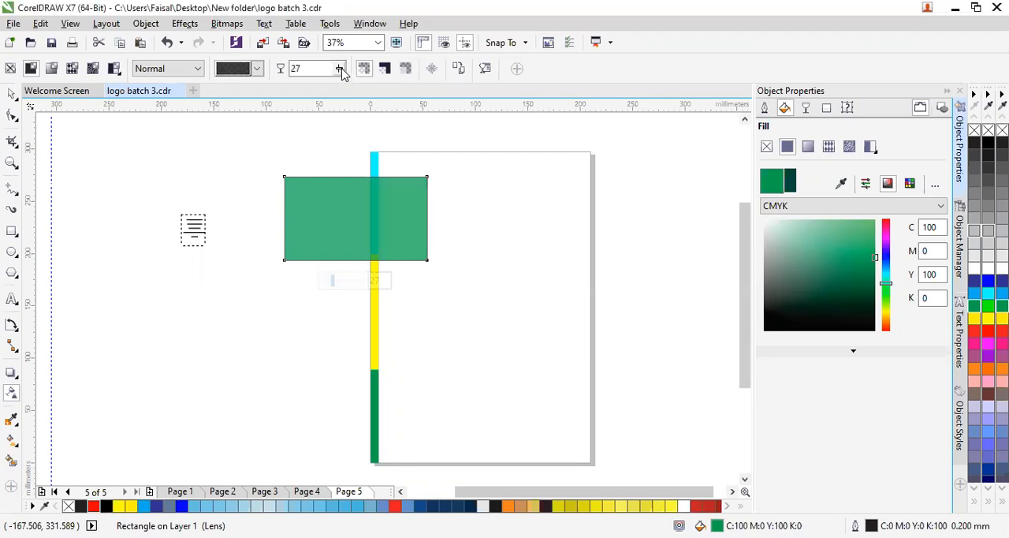
click(340, 71)
click(364, 89)
click(340, 71)
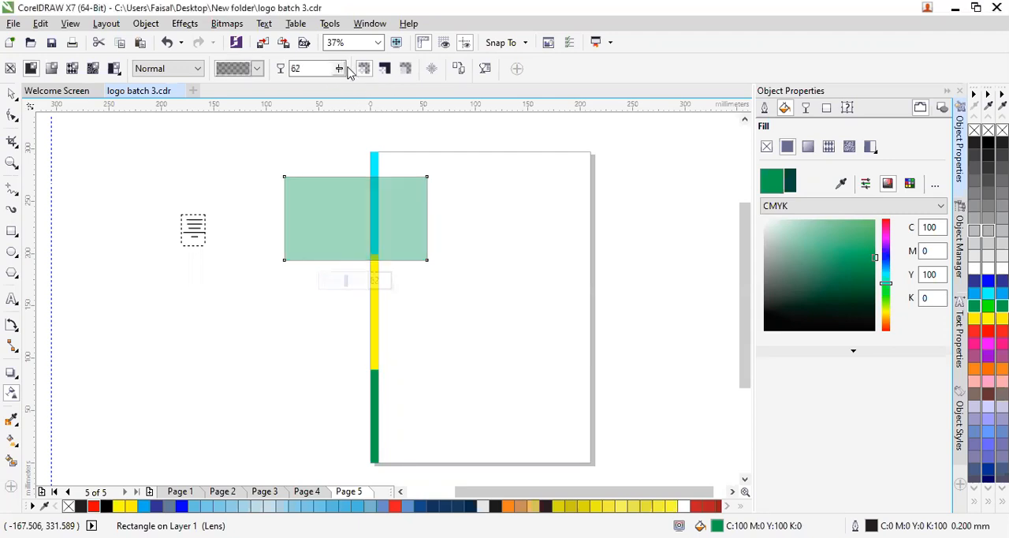
click(339, 71)
click(351, 90)
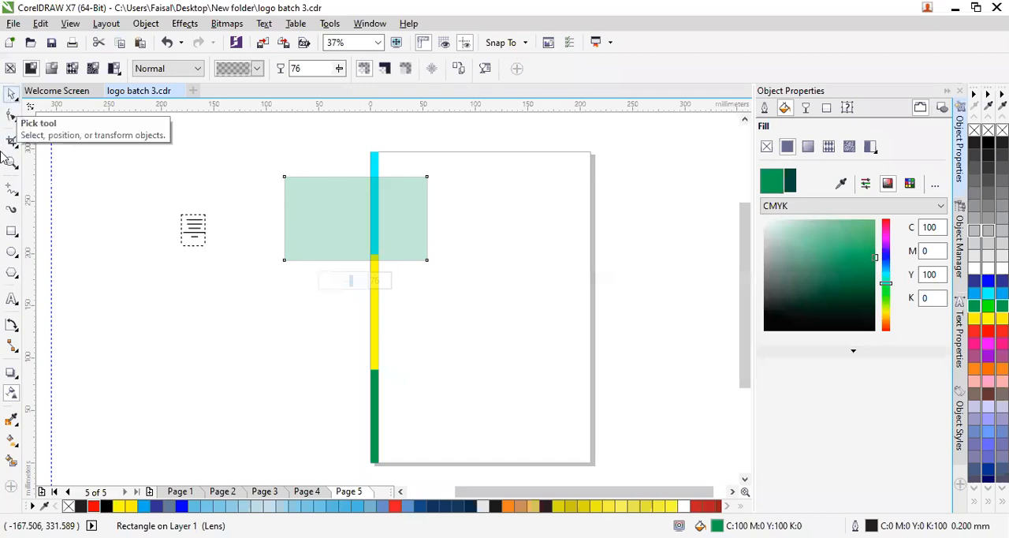
- Set the rectangle's uniform transparency to 51 in its object properties
click(11, 394)
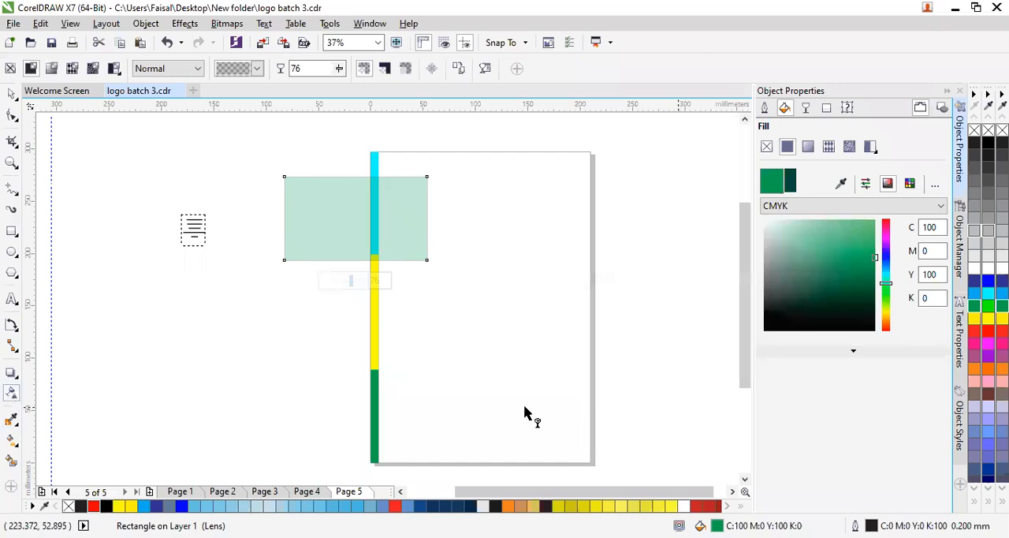
click(806, 108)
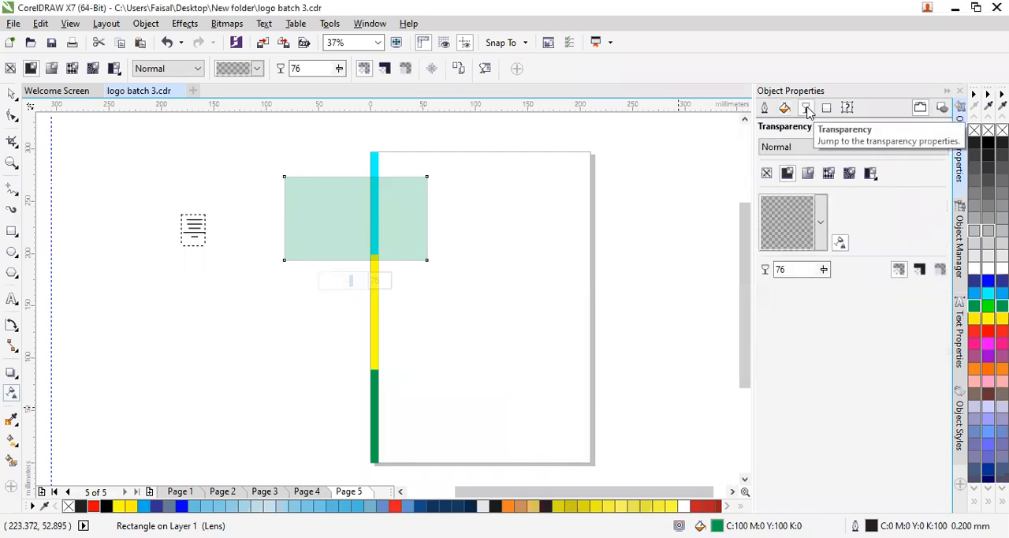
click(824, 270)
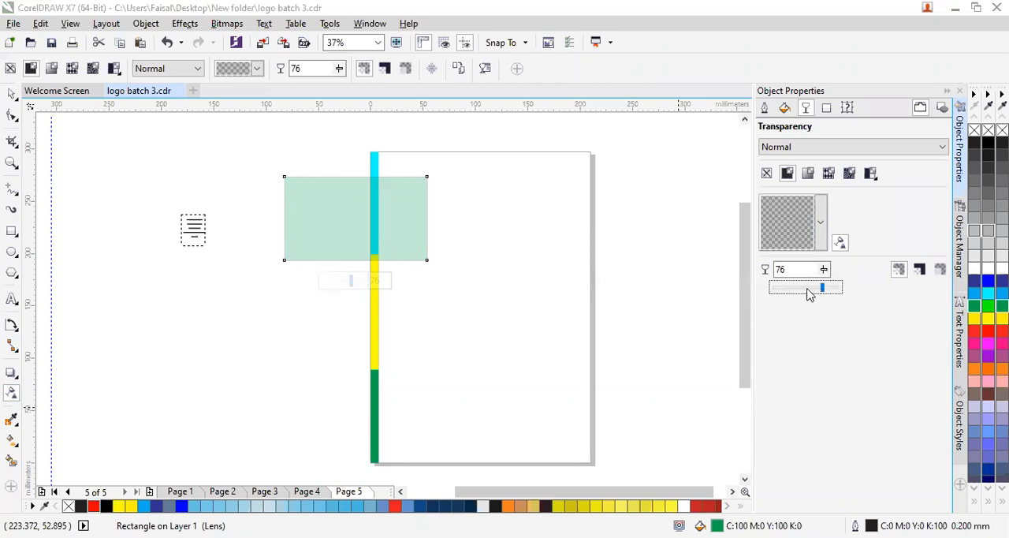
click(808, 292)
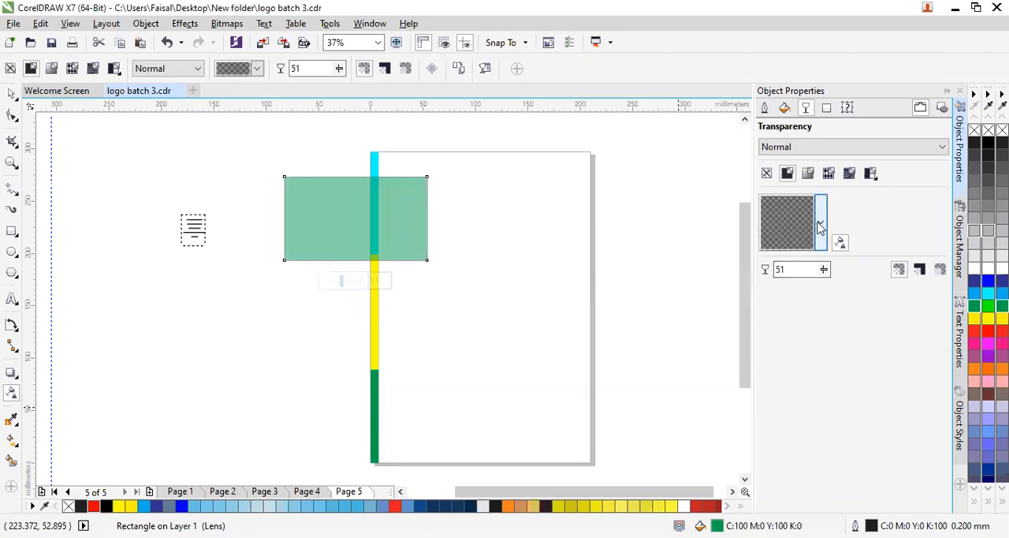
- Try the 05-Percent, 40-Percent and a lighter transparency preset on the rectangle, and set its uniform transparency to 8
click(820, 225)
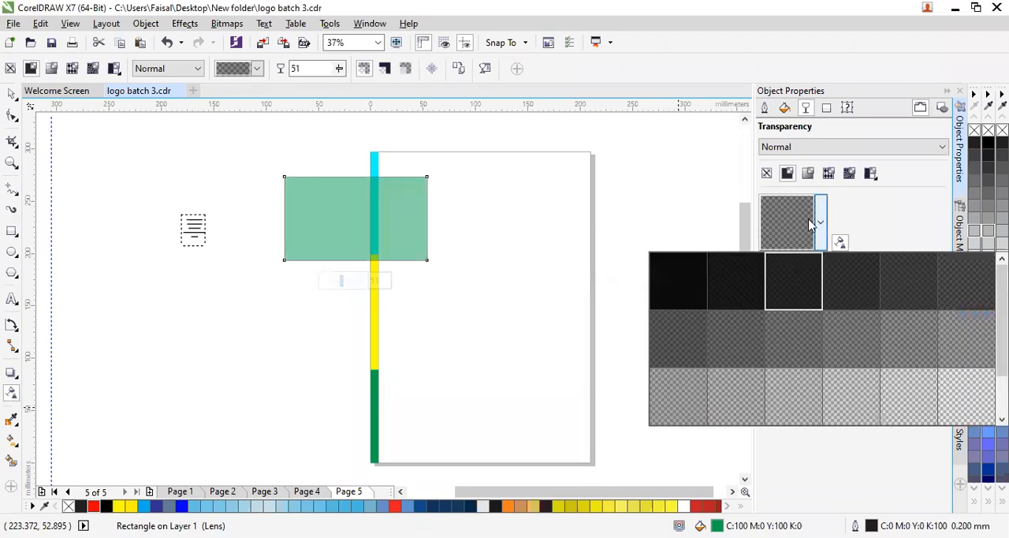
click(683, 289)
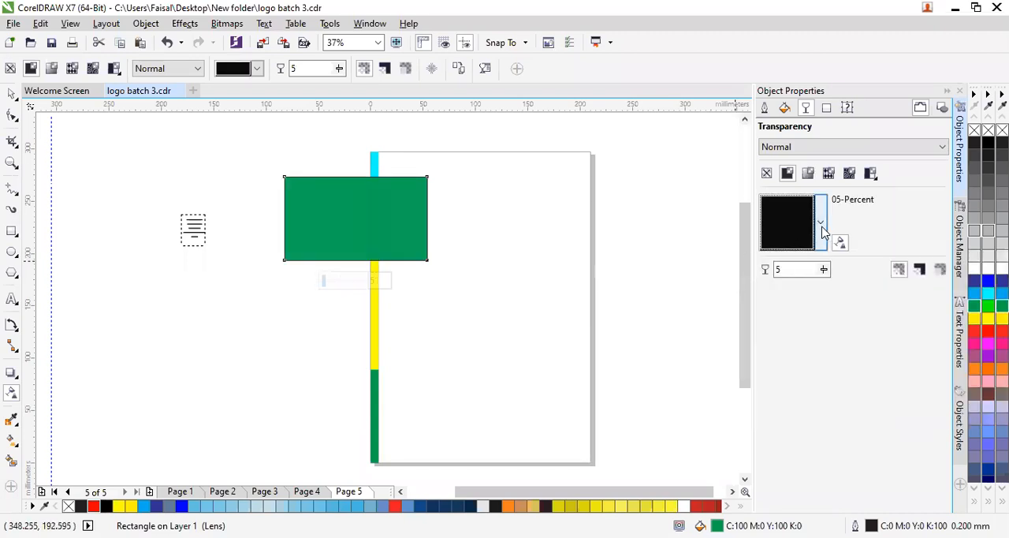
click(820, 223)
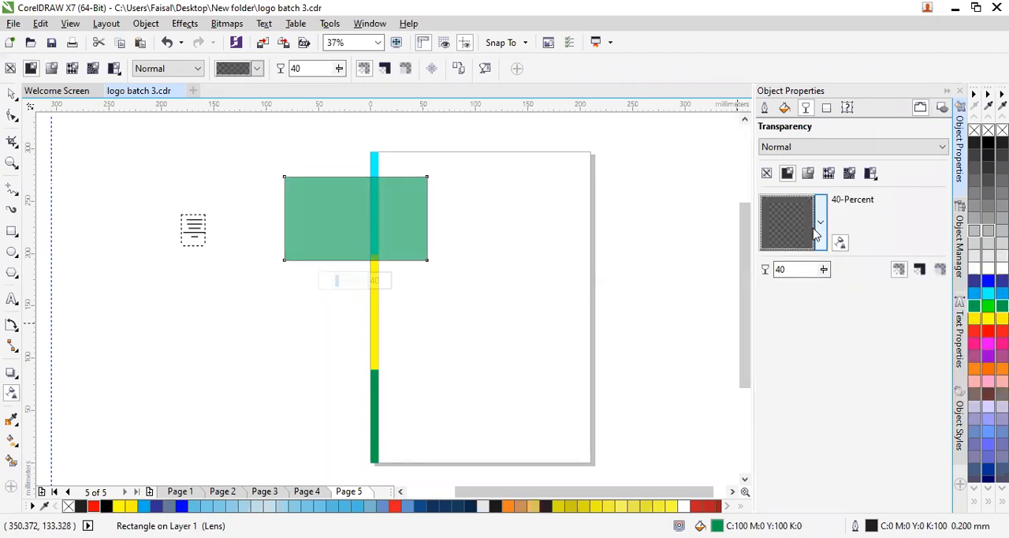
click(819, 225)
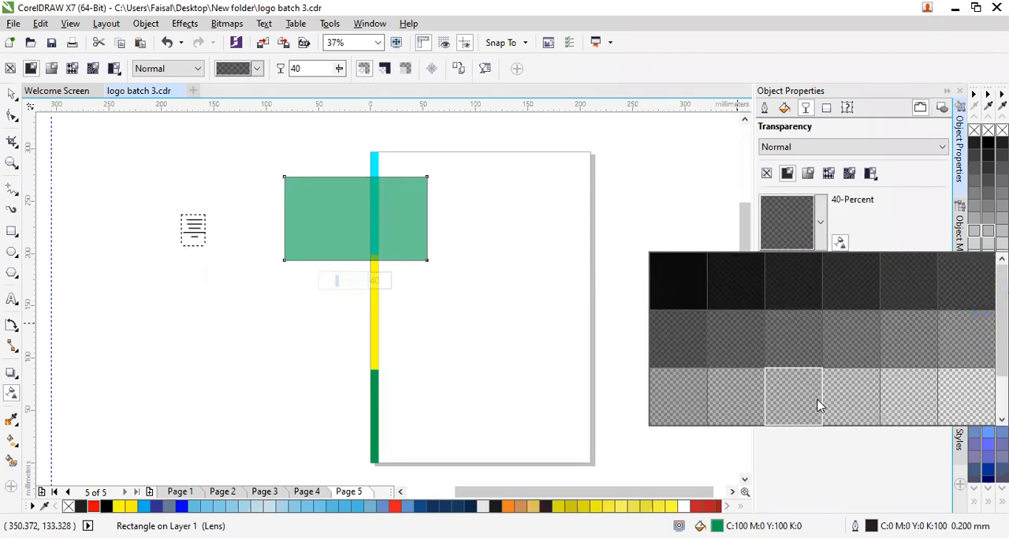
click(817, 405)
drag(823, 272, 788, 293)
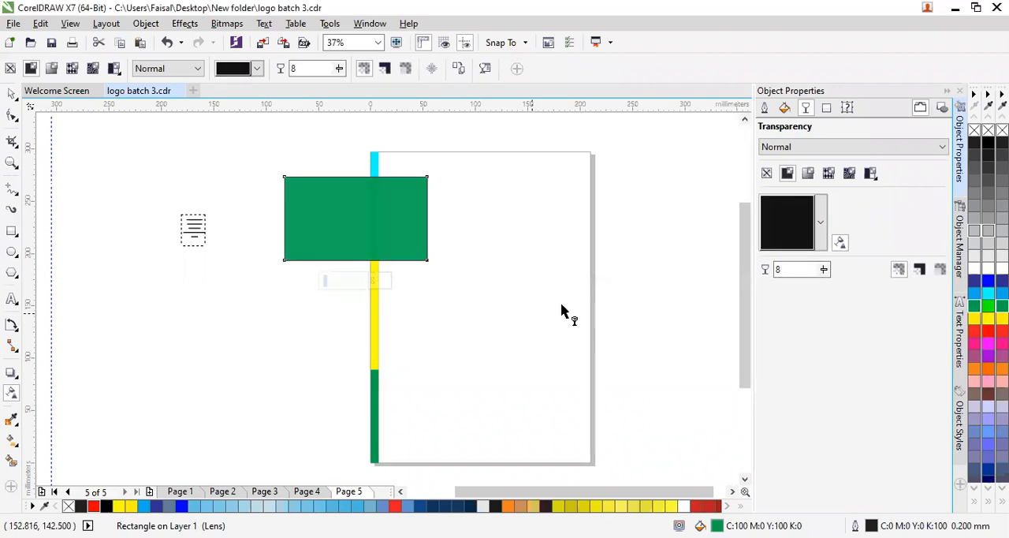
- Try the Coffee Beans bitmap pattern and the Black Woodlands vector pattern as the rectangle's fill
click(824, 112)
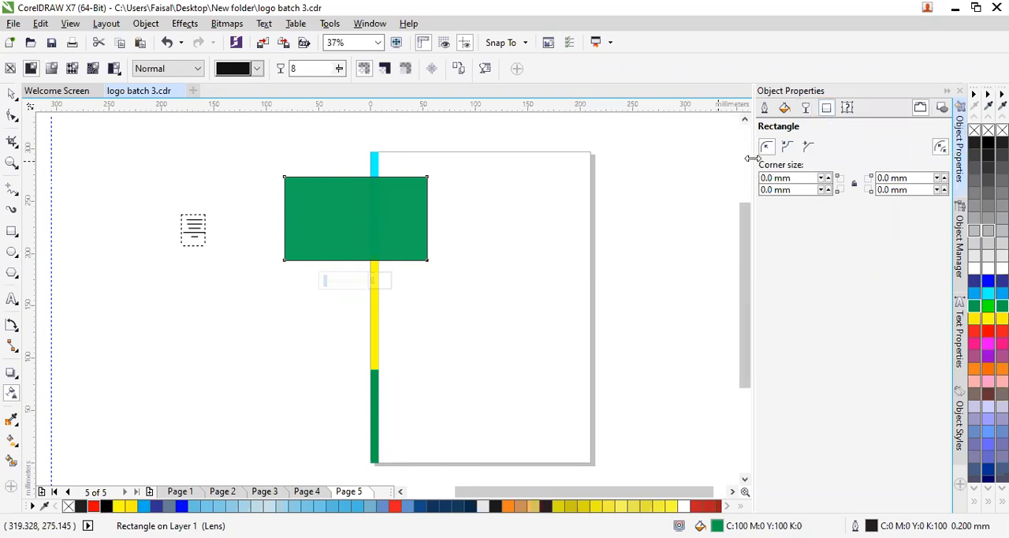
click(806, 108)
click(786, 108)
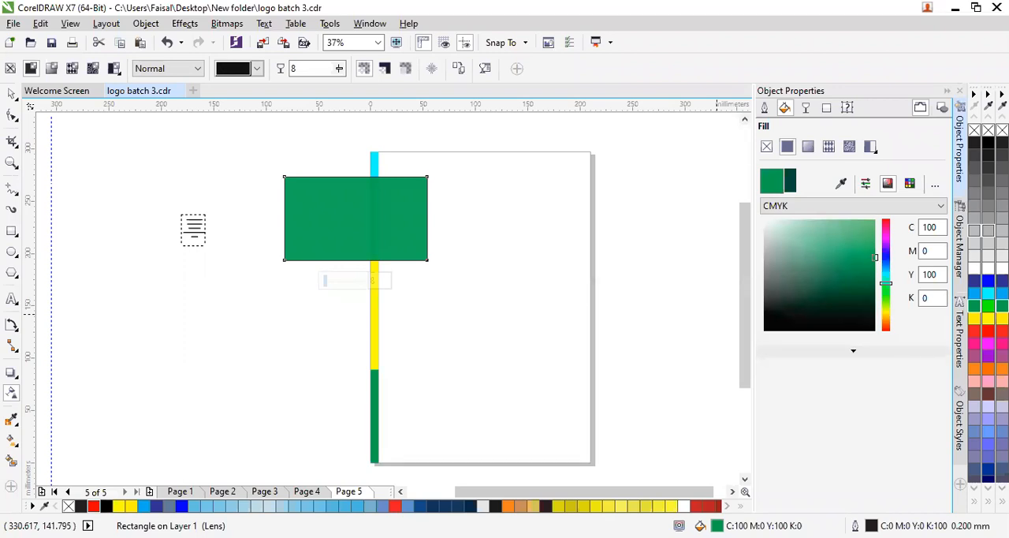
click(852, 147)
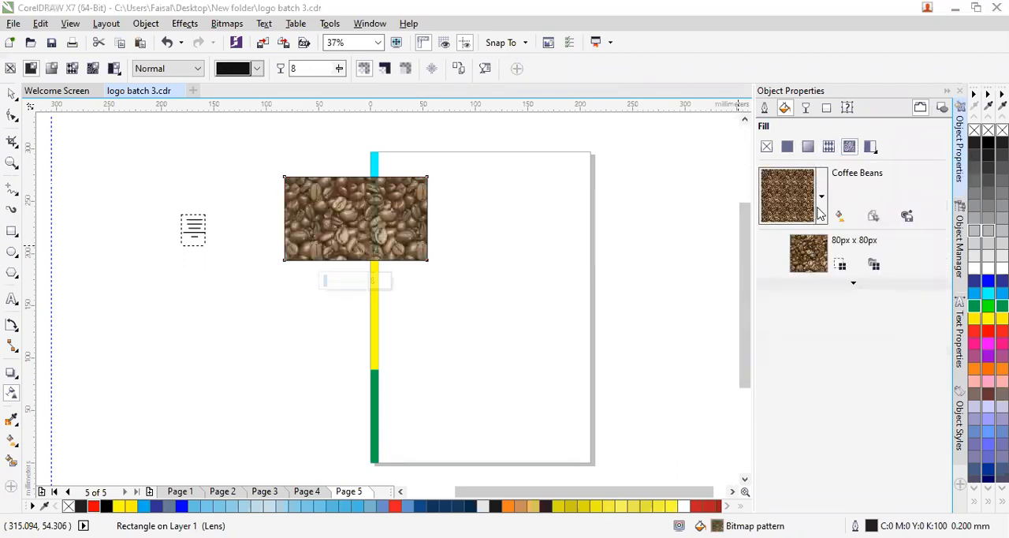
click(822, 196)
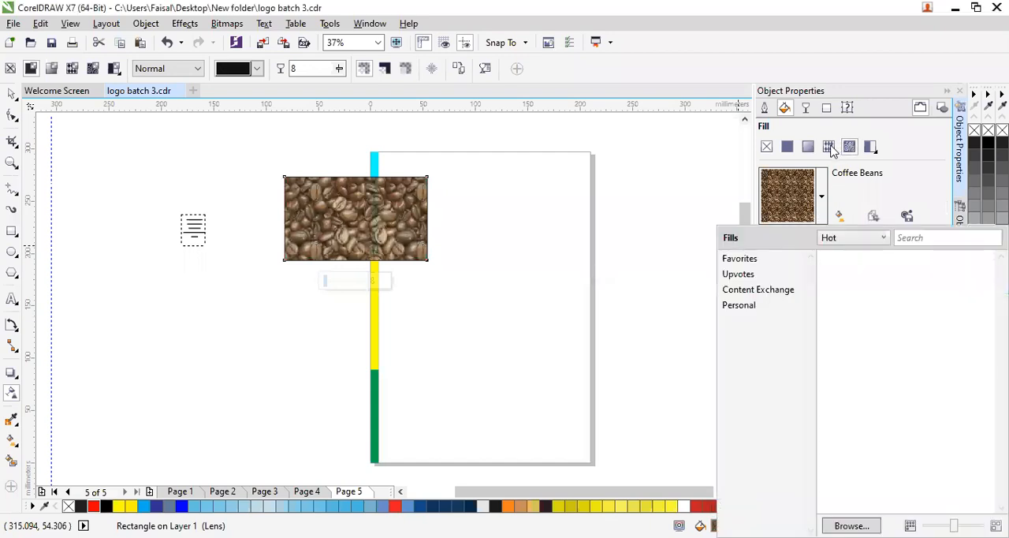
click(829, 147)
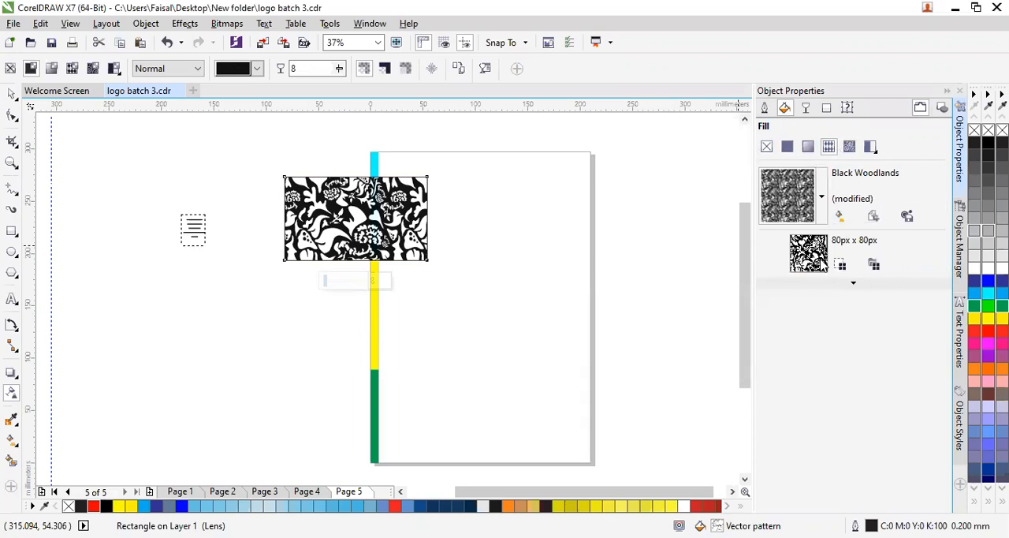
click(823, 199)
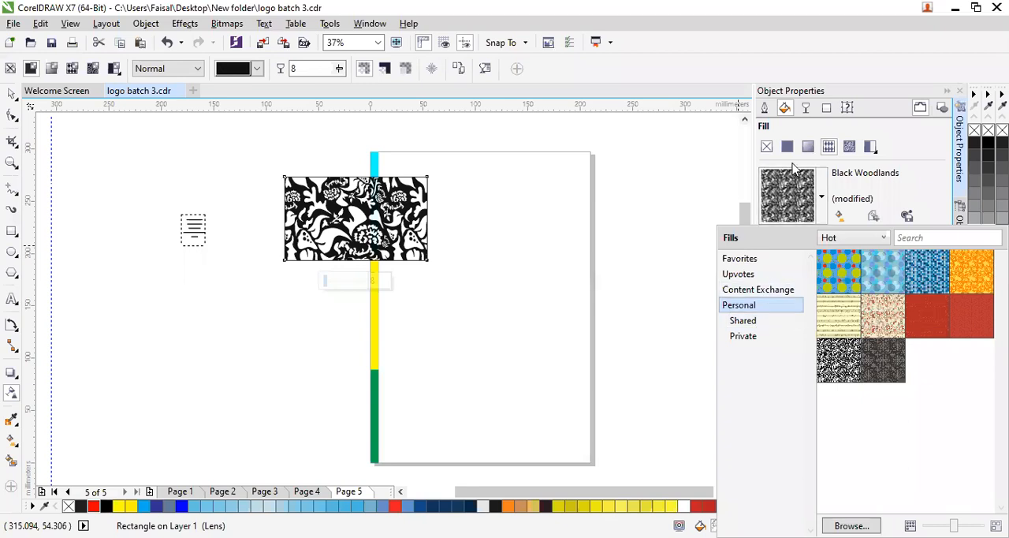
click(847, 148)
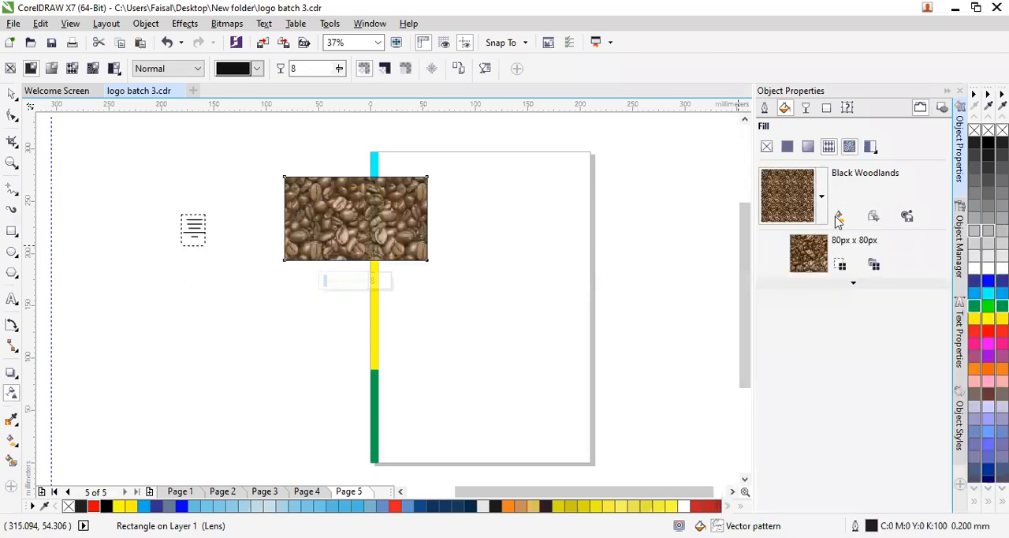
- Browse the personal bitmap pattern fills sorted by Recent and Popular, and return the rectangle to its uniform green fill
click(822, 197)
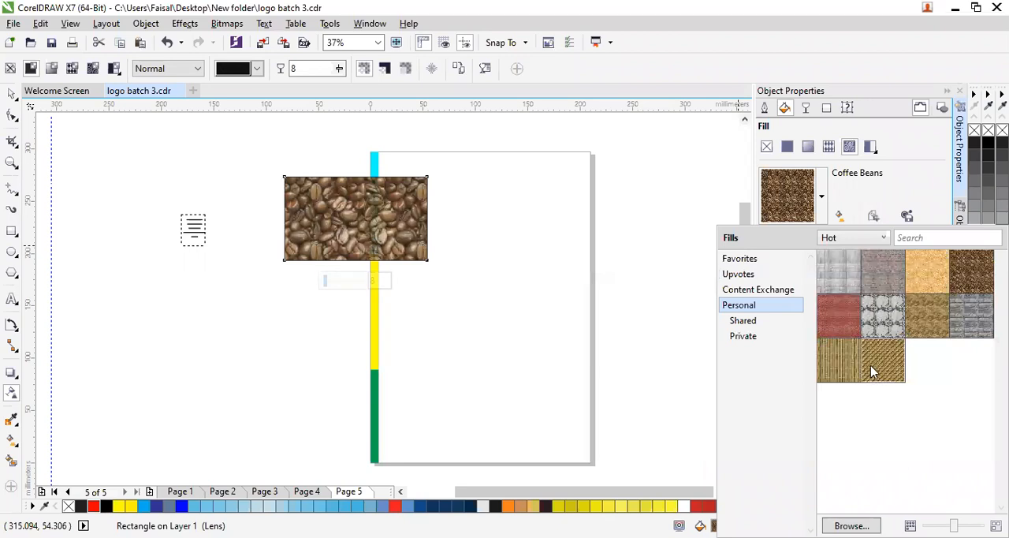
mouse_move(870, 365)
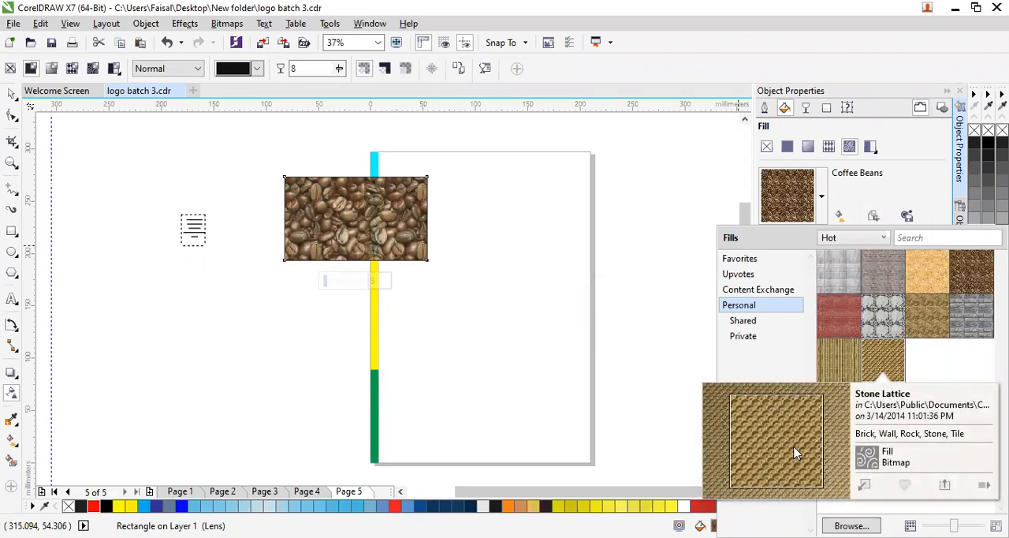
click(853, 239)
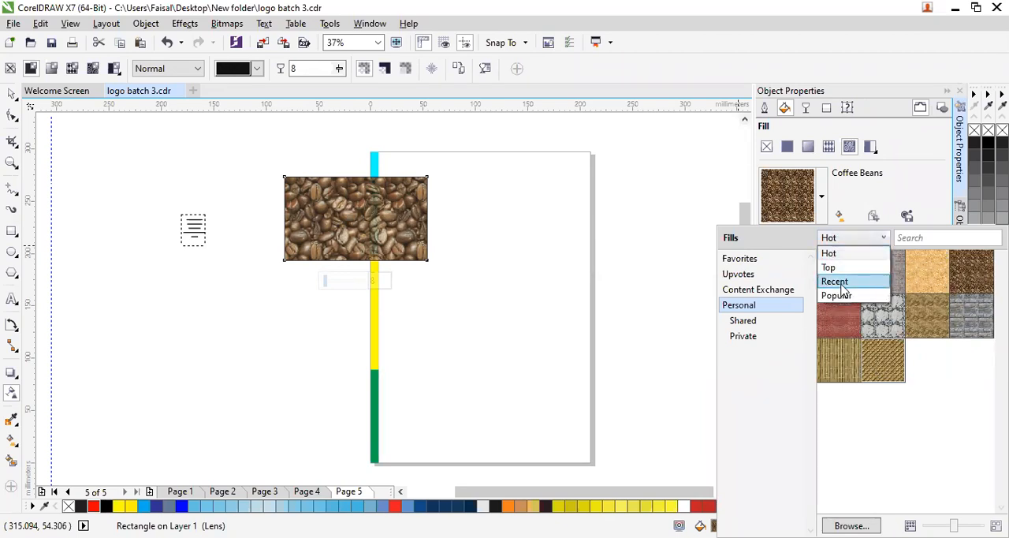
click(843, 282)
click(852, 237)
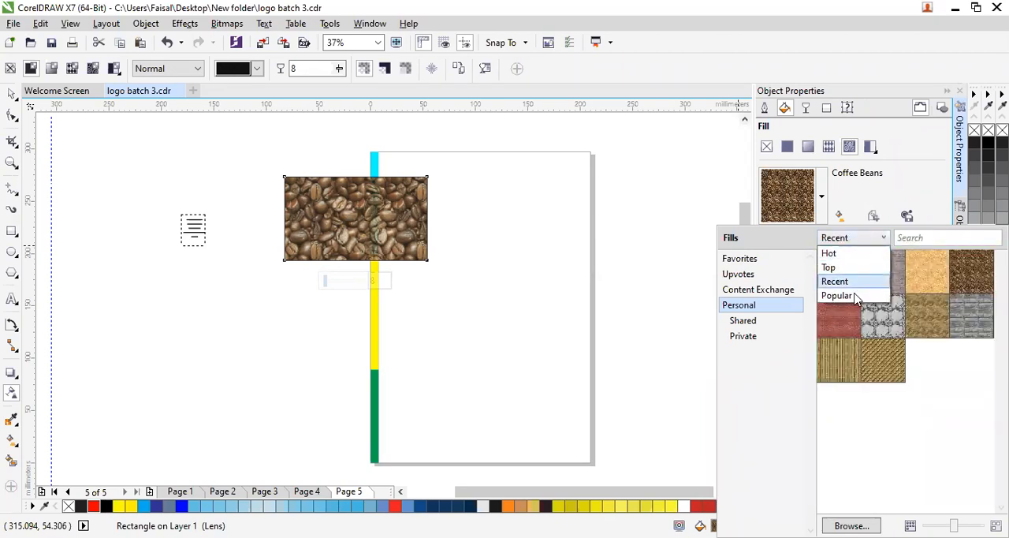
click(842, 296)
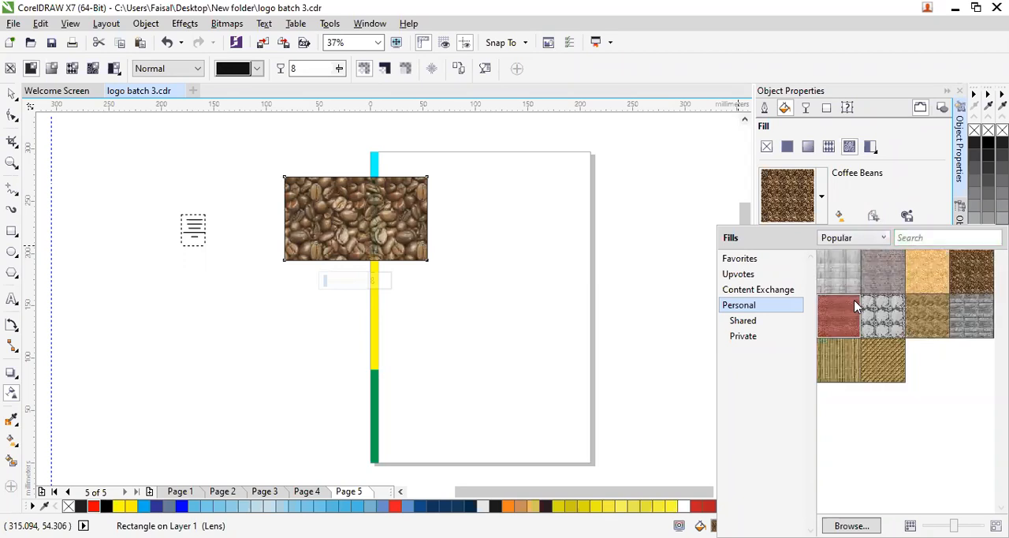
click(686, 169)
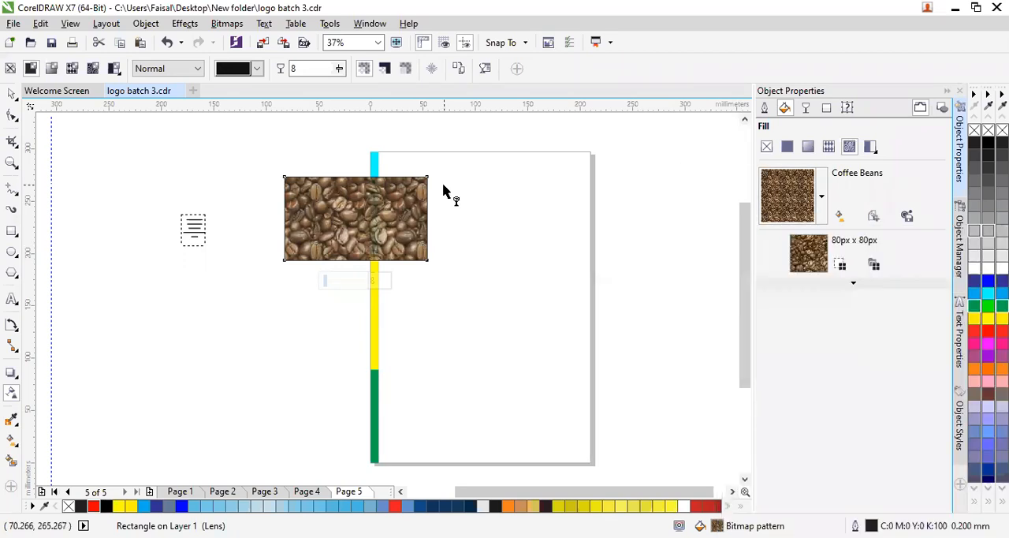
click(788, 147)
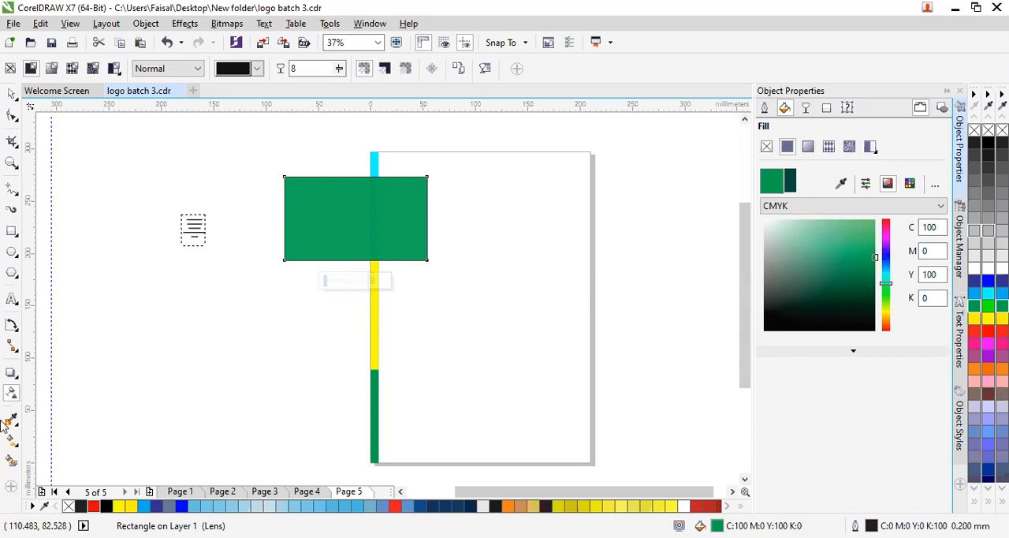
click(12, 191)
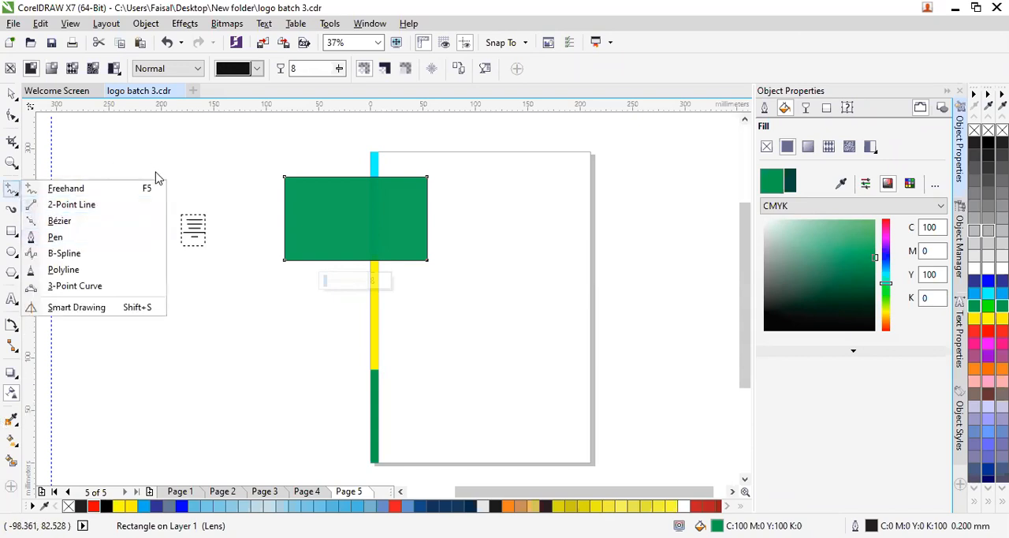
click(149, 128)
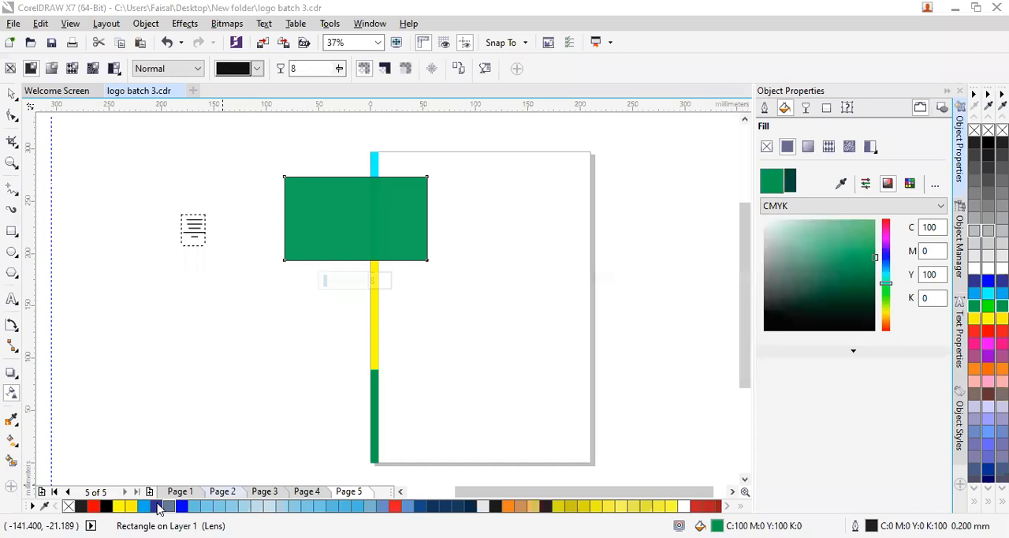
- Move the round logo with the red ribbon from the page 2 landscape onto the empty desktop area beside the page
click(223, 491)
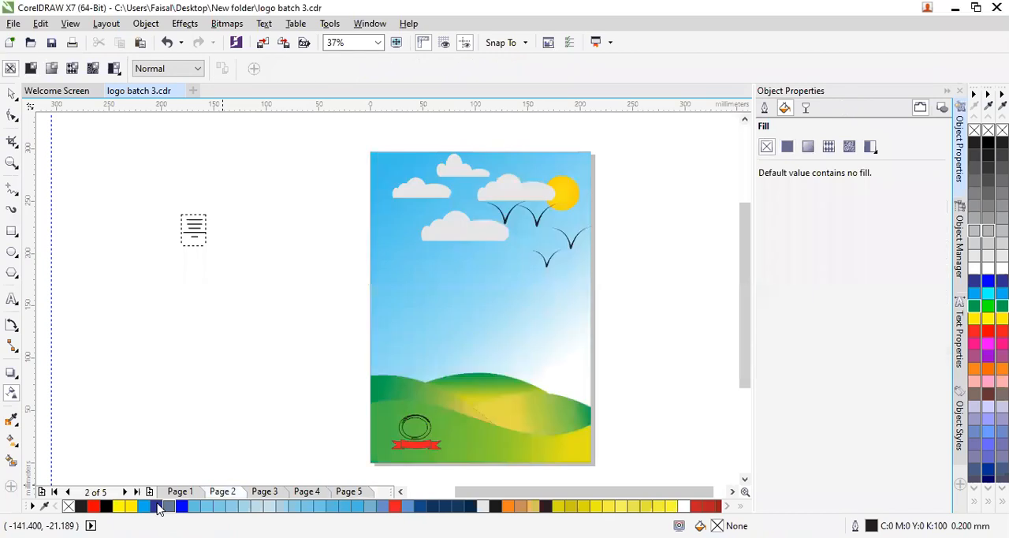
click(410, 436)
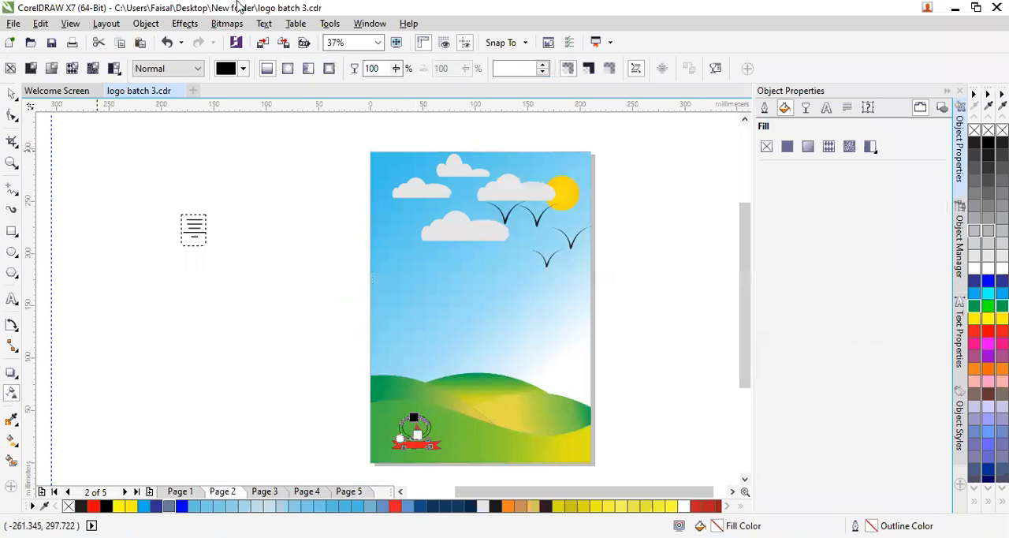
click(7, 93)
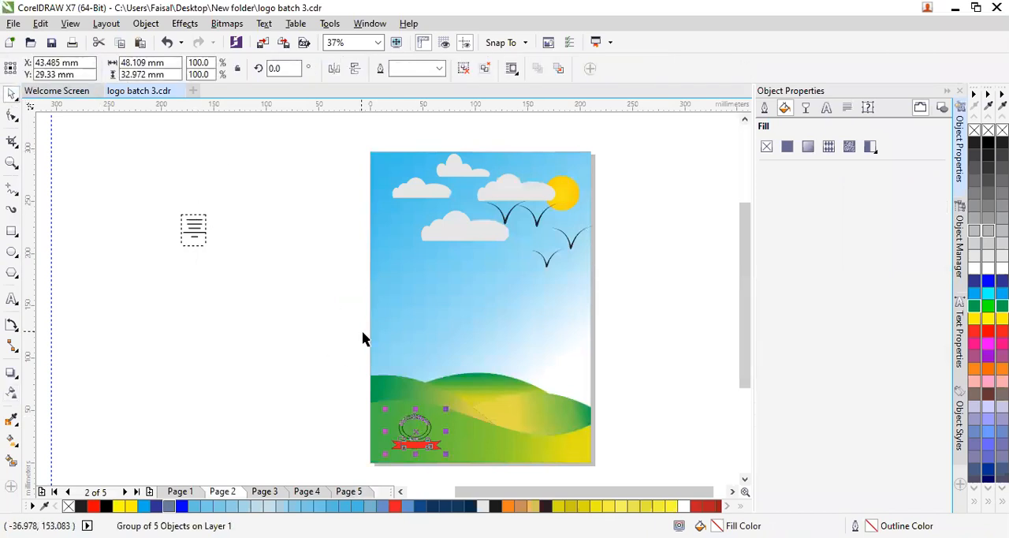
drag(413, 426, 178, 413)
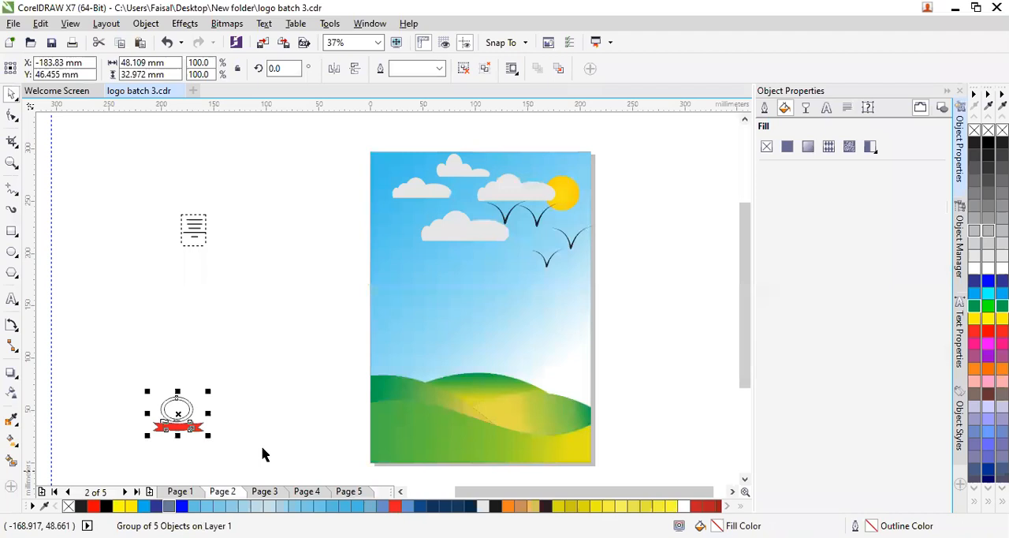
click(264, 454)
- On page 5, move the green sample rectangle off the letterhead and place the ribbon logo near the middle of the sheet
click(346, 490)
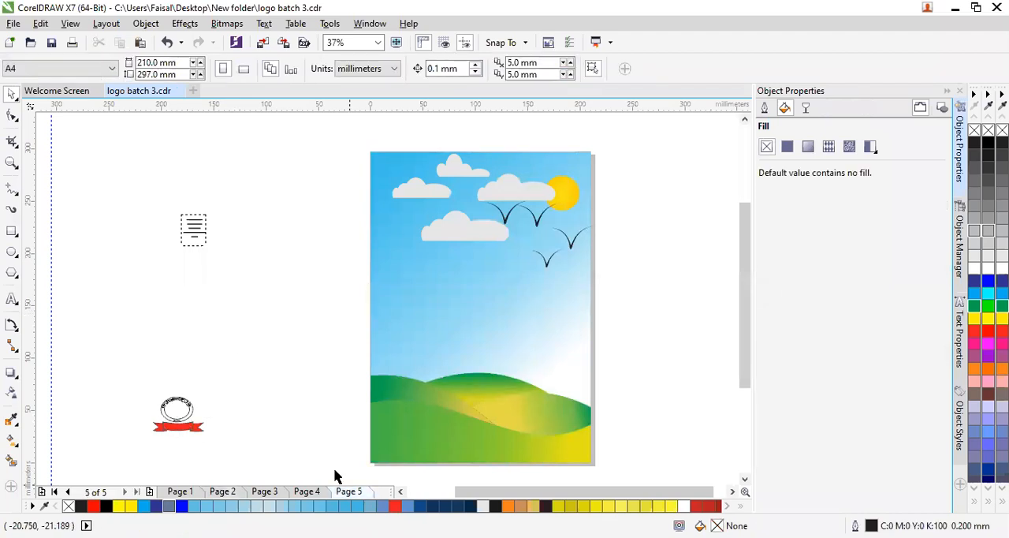
click(329, 230)
drag(329, 230, 138, 250)
drag(180, 415, 461, 290)
click(97, 385)
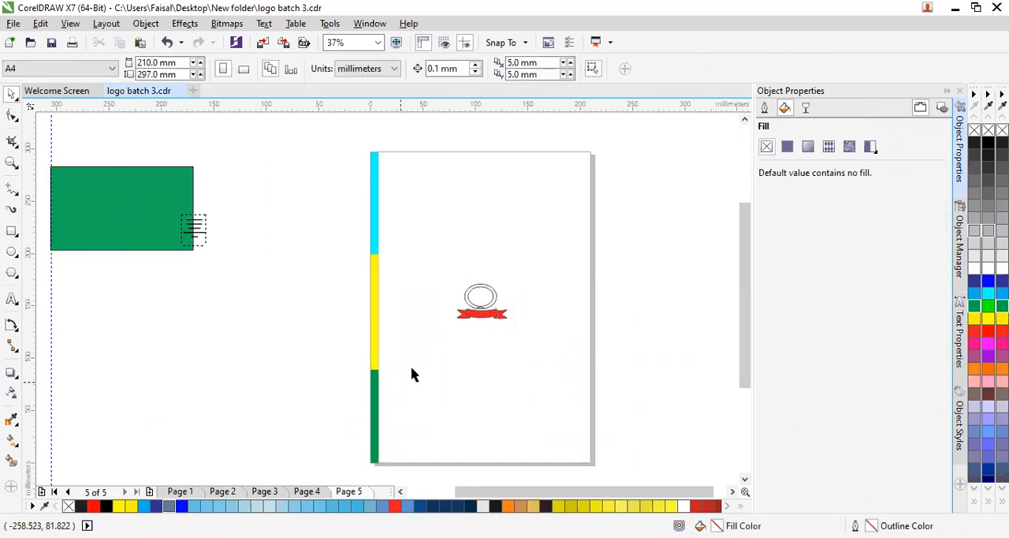
- Enlarge the ribbon logo proportionally to about 142 × 97 mm across the middle of the letterhead, with its transparency properties shown
click(476, 304)
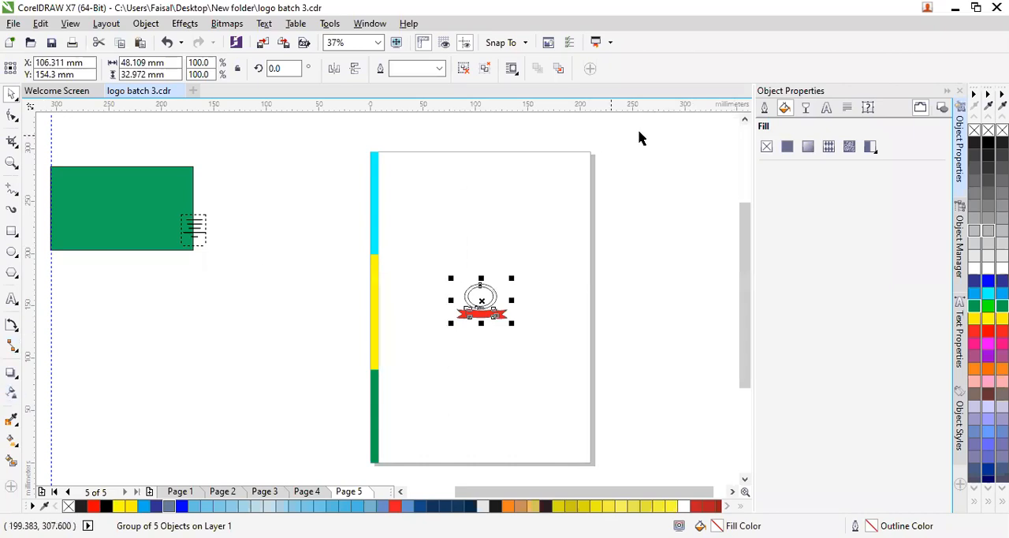
click(806, 110)
click(793, 150)
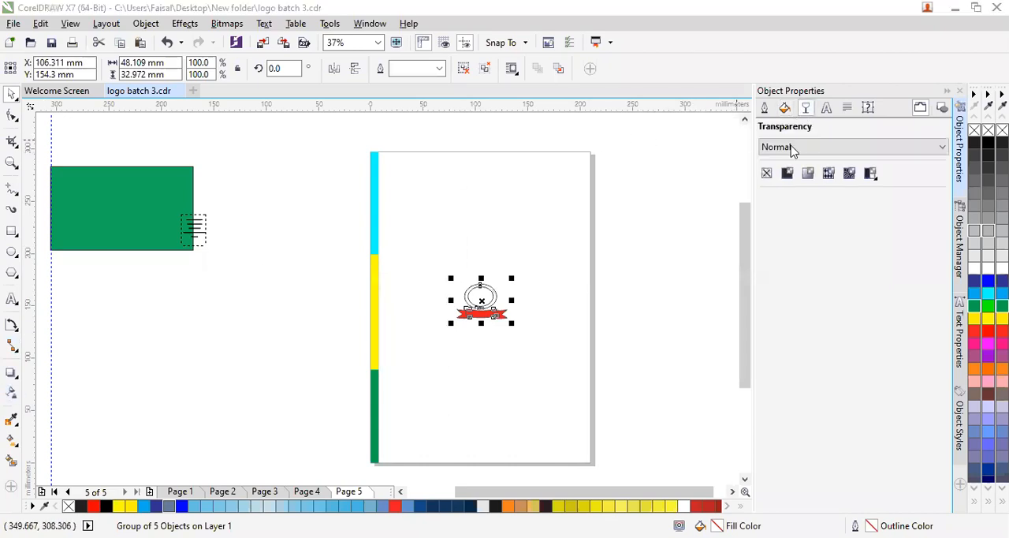
drag(450, 278, 405, 201)
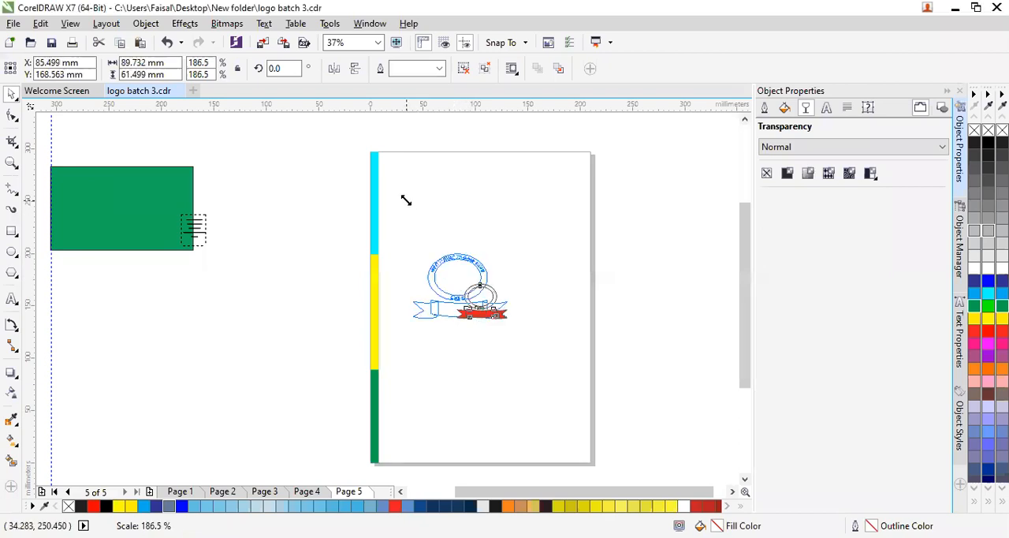
drag(474, 285, 572, 249)
drag(503, 291, 488, 288)
mouse_move(412, 227)
mouse_down()
mouse_move(390, 193)
mouse_move(422, 241)
mouse_up()
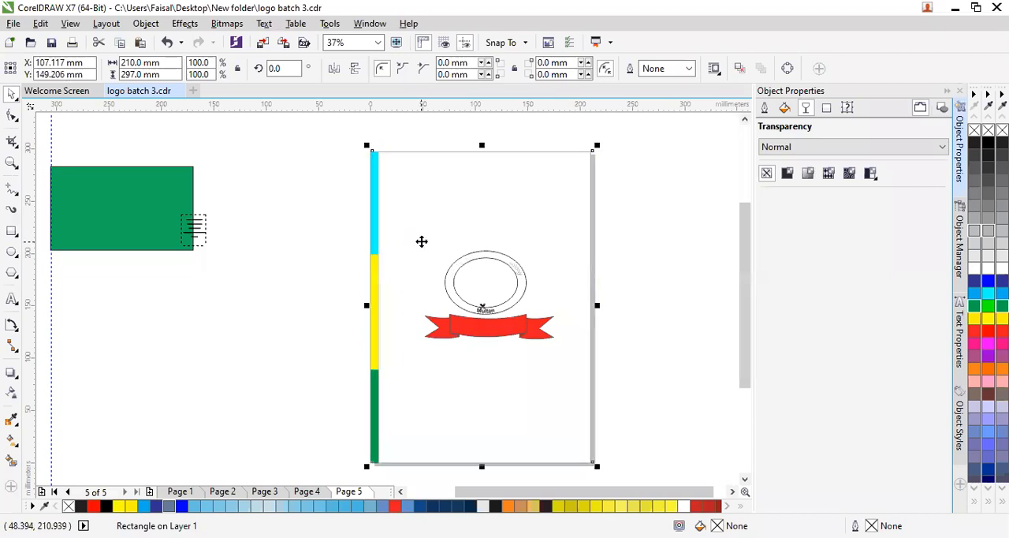
click(454, 286)
mouse_move(418, 247)
mouse_down()
mouse_move(399, 223)
mouse_move(404, 234)
mouse_up()
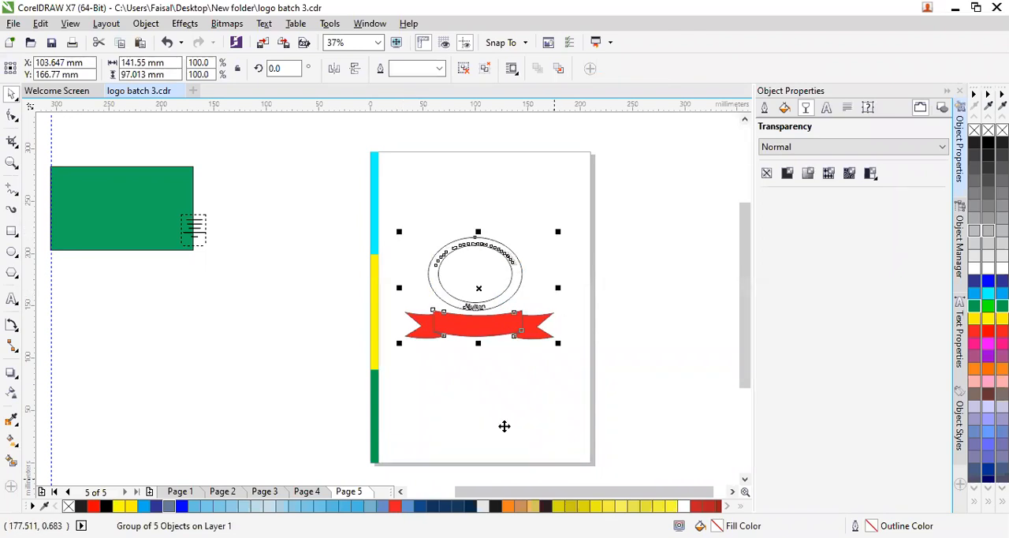
click(508, 376)
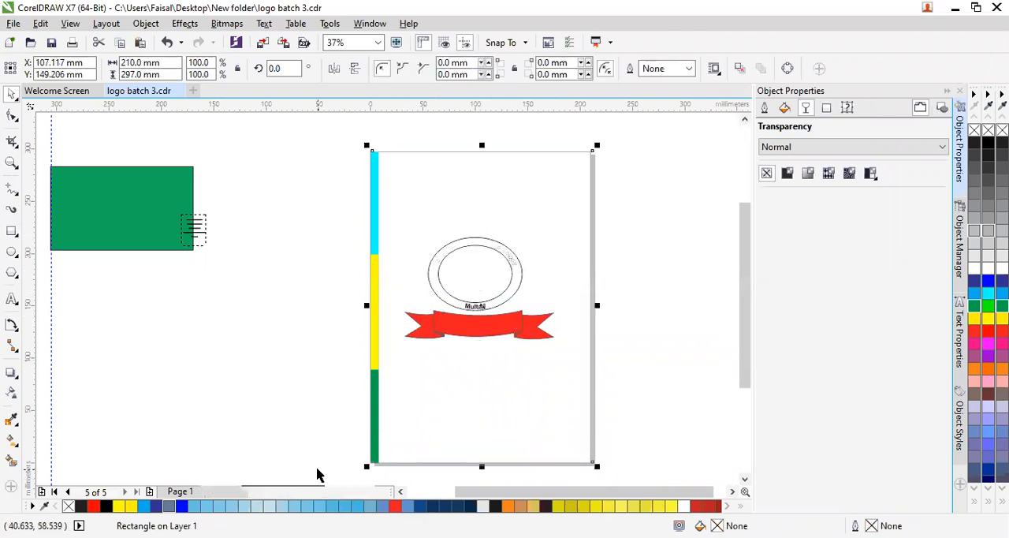
- Apply a uniform transparency of 13 to the ribbon logo, leaving the document defaults as they are
click(468, 282)
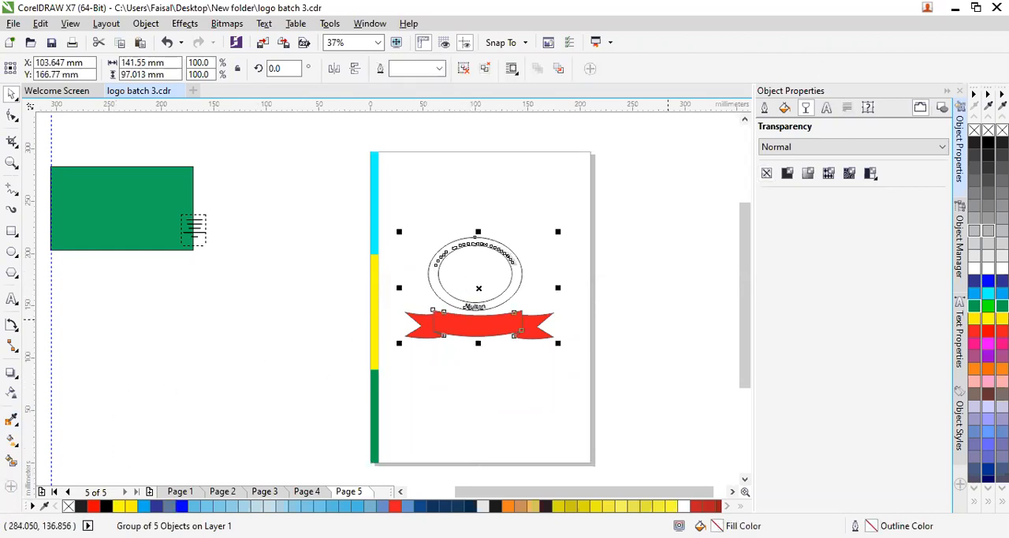
click(787, 173)
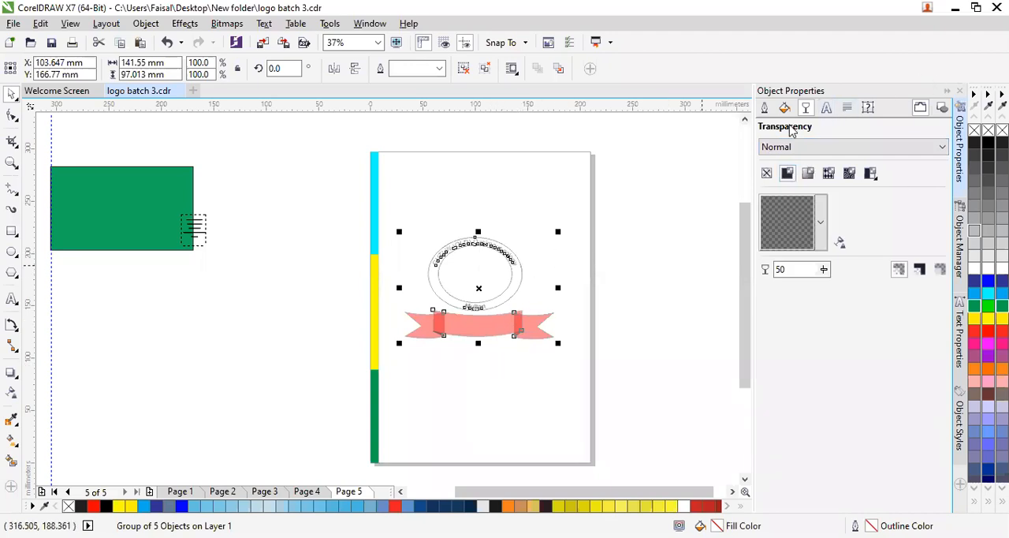
click(824, 269)
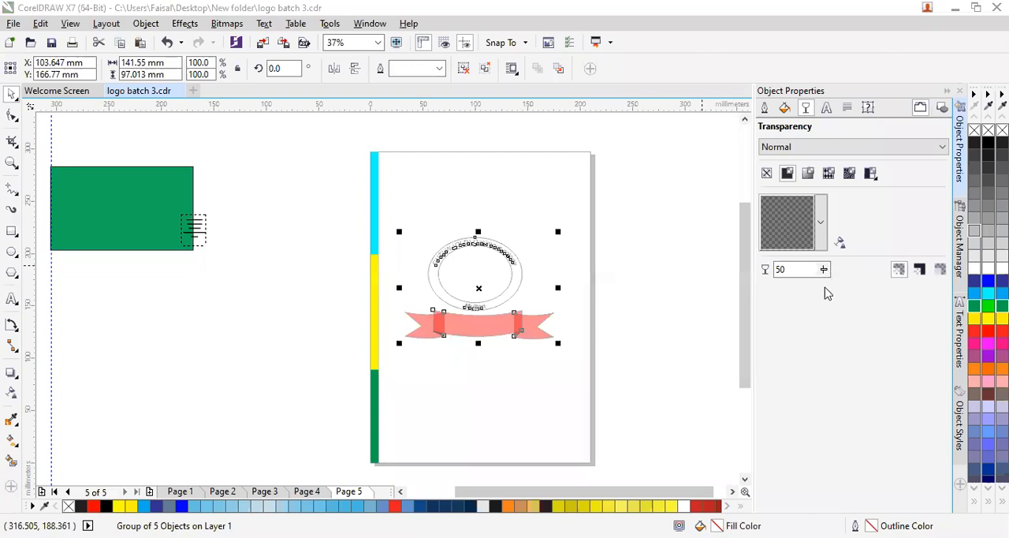
drag(818, 292, 806, 290)
click(824, 269)
click(656, 259)
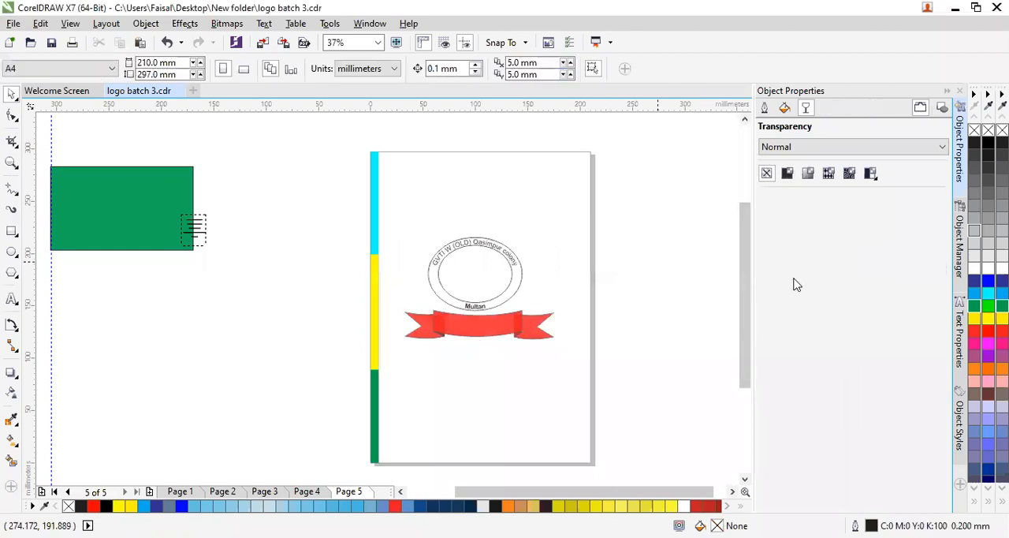
click(787, 173)
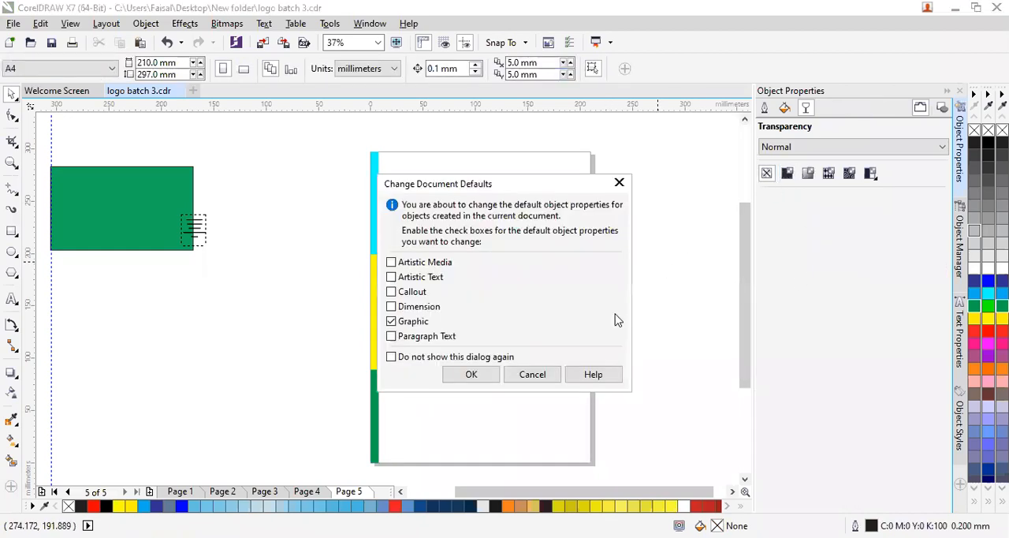
click(531, 374)
- Raise the ribbon logo's uniform transparency through 40 and 60 to a still higher value, fading it into a faint watermark
click(505, 334)
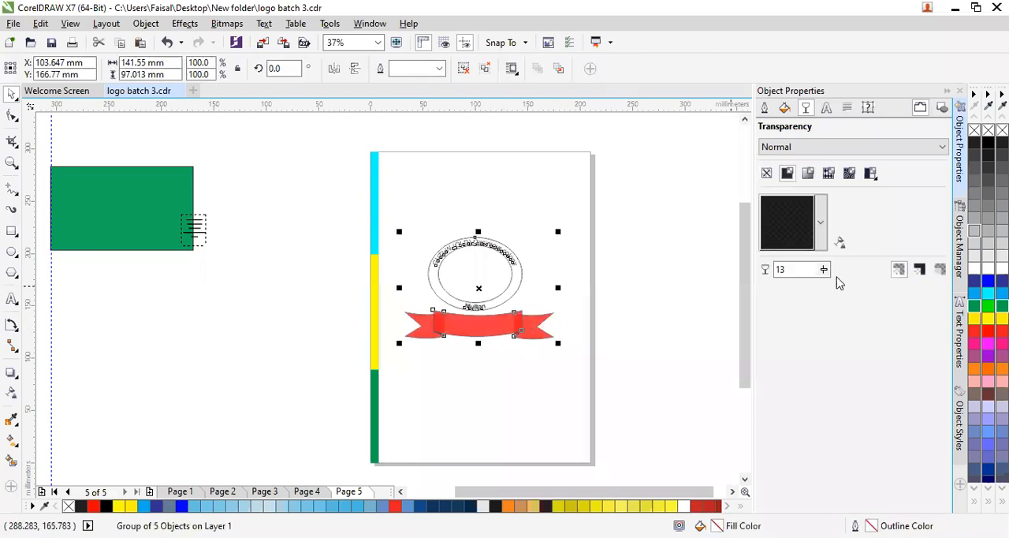
click(824, 269)
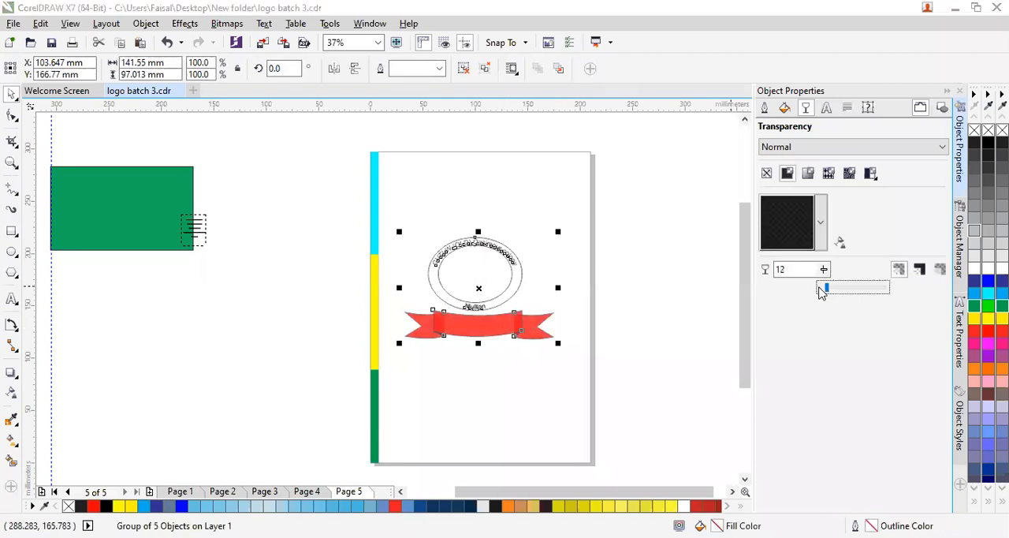
drag(827, 290, 848, 296)
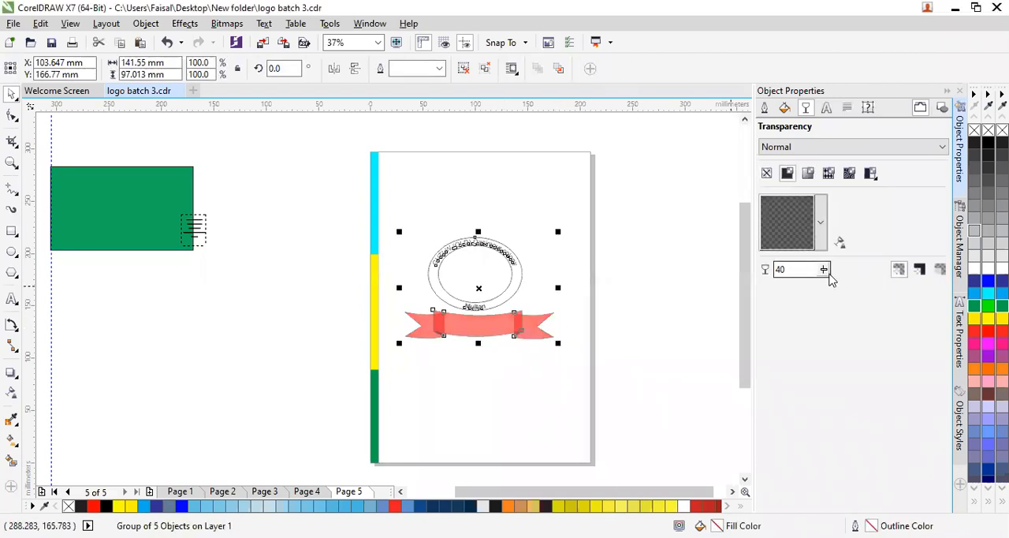
click(824, 270)
click(840, 289)
click(825, 269)
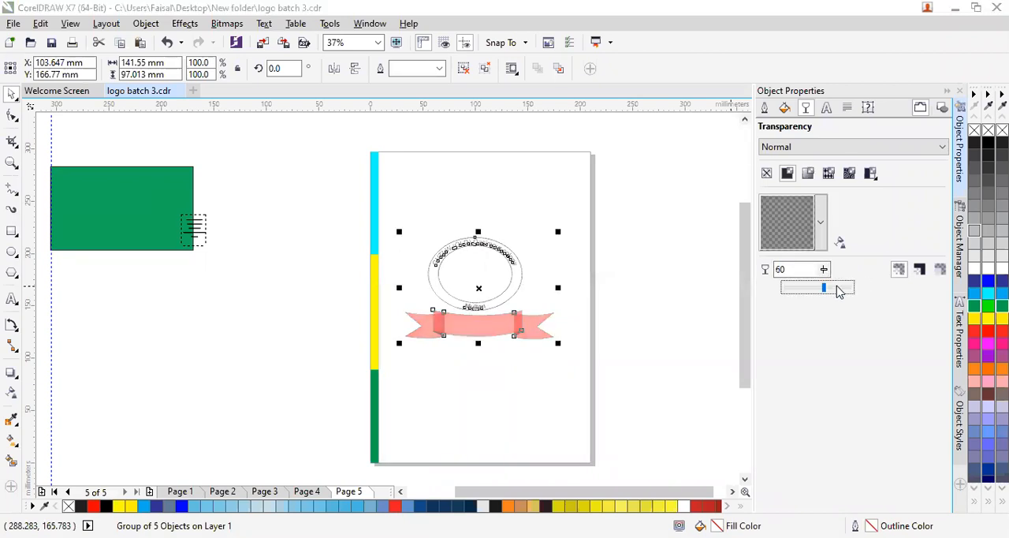
click(838, 289)
click(687, 272)
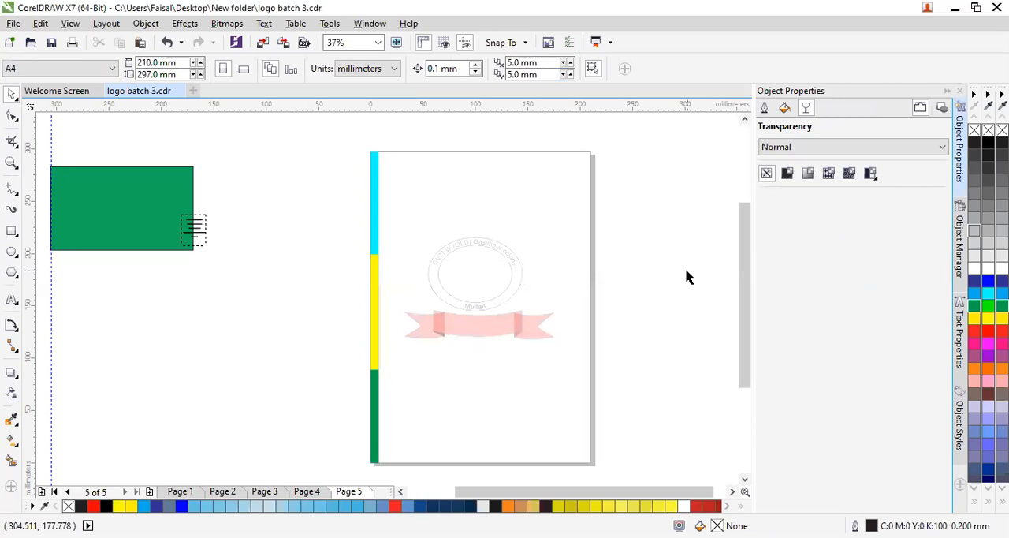